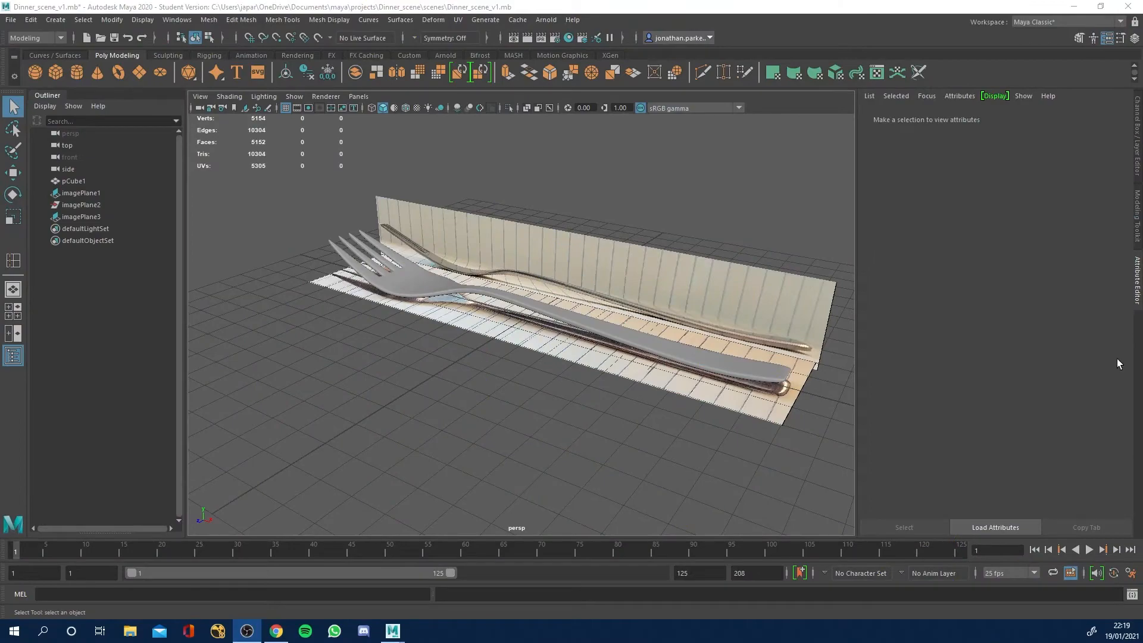
Save the scene under the new name Dinner_scene_v1(FORK).mb in the project's scenes folder.
{"action": "left_click_drag", "start_coordinate": [435, 409], "coordinate": [444, 388], "text": "alt"}
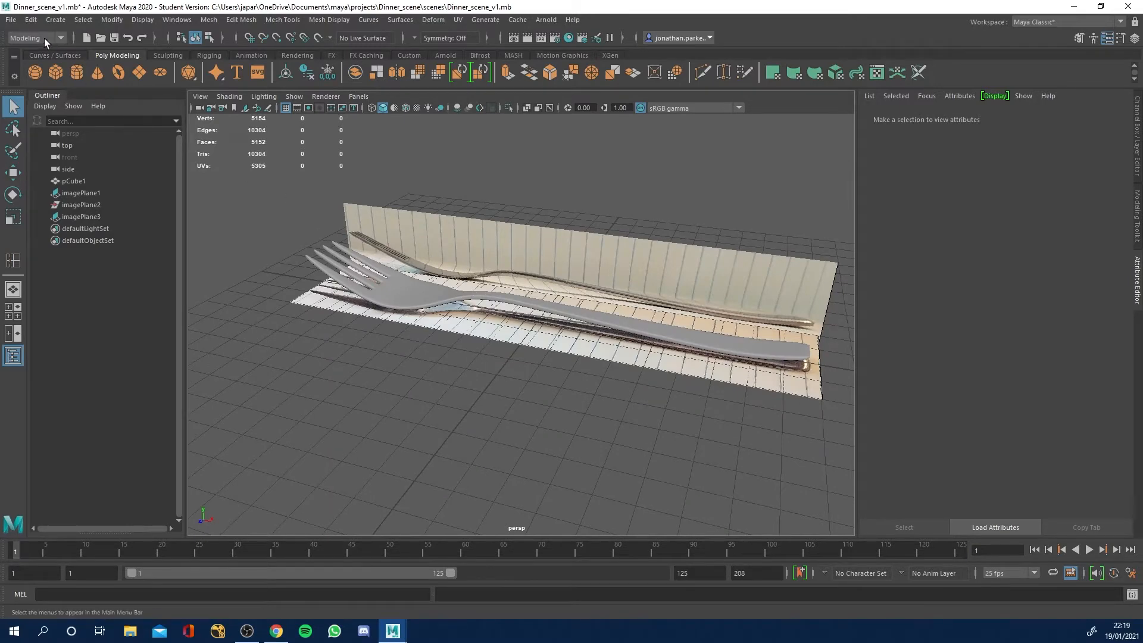
{"action": "left_click", "coordinate": [11, 19]}
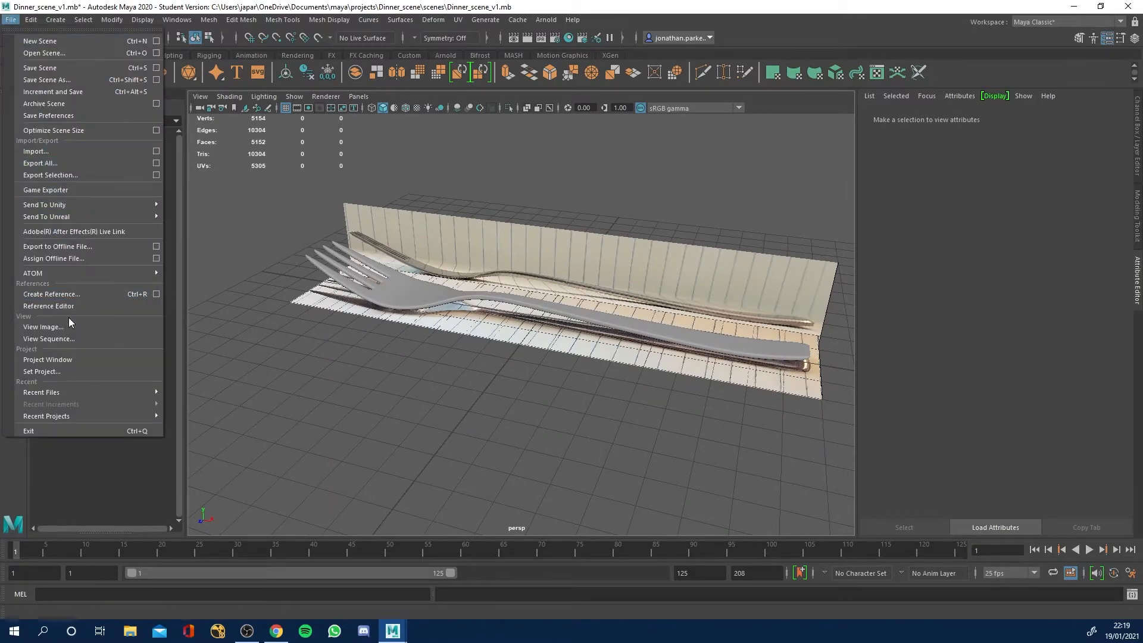
{"action": "left_click", "coordinate": [65, 80]}
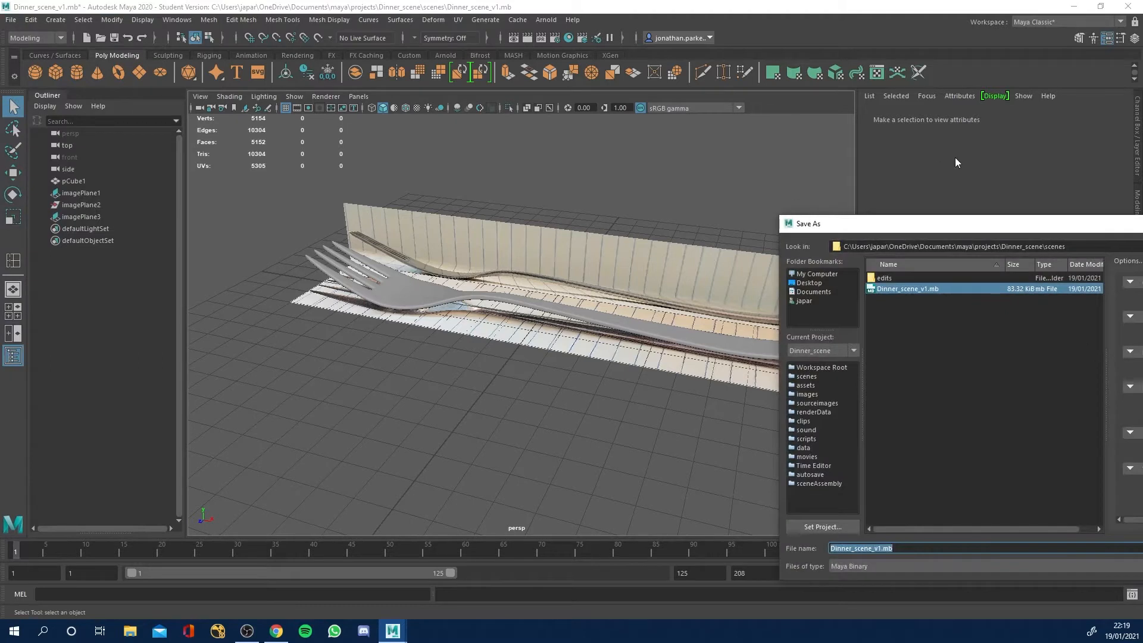
{"action": "left_click", "coordinate": [689, 509]}
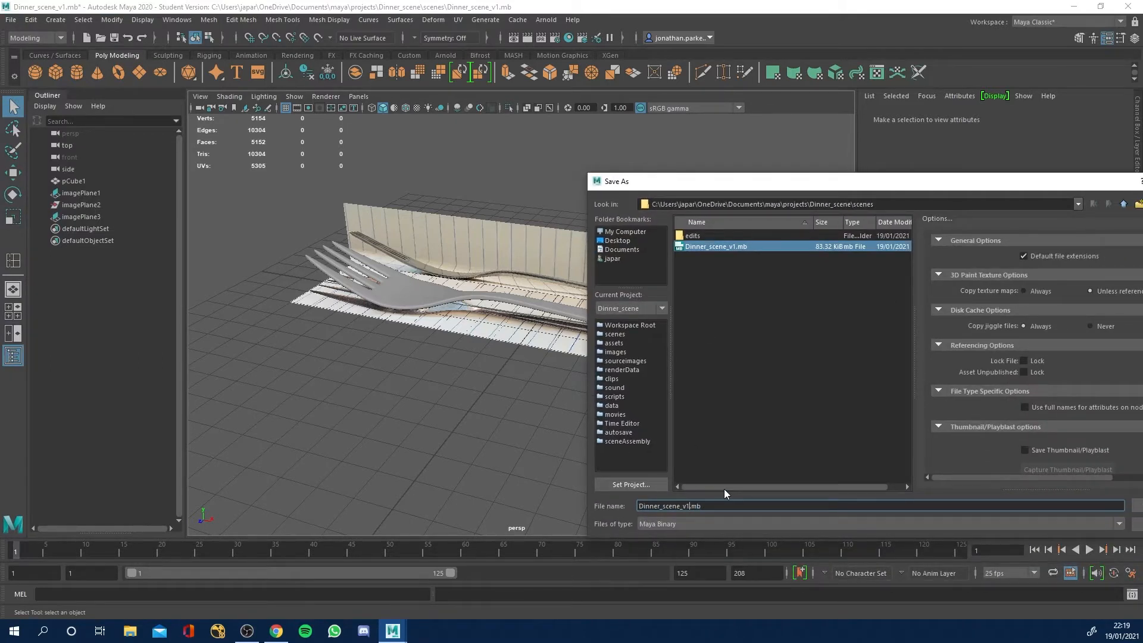
{"action": "key", "text": "Right"}
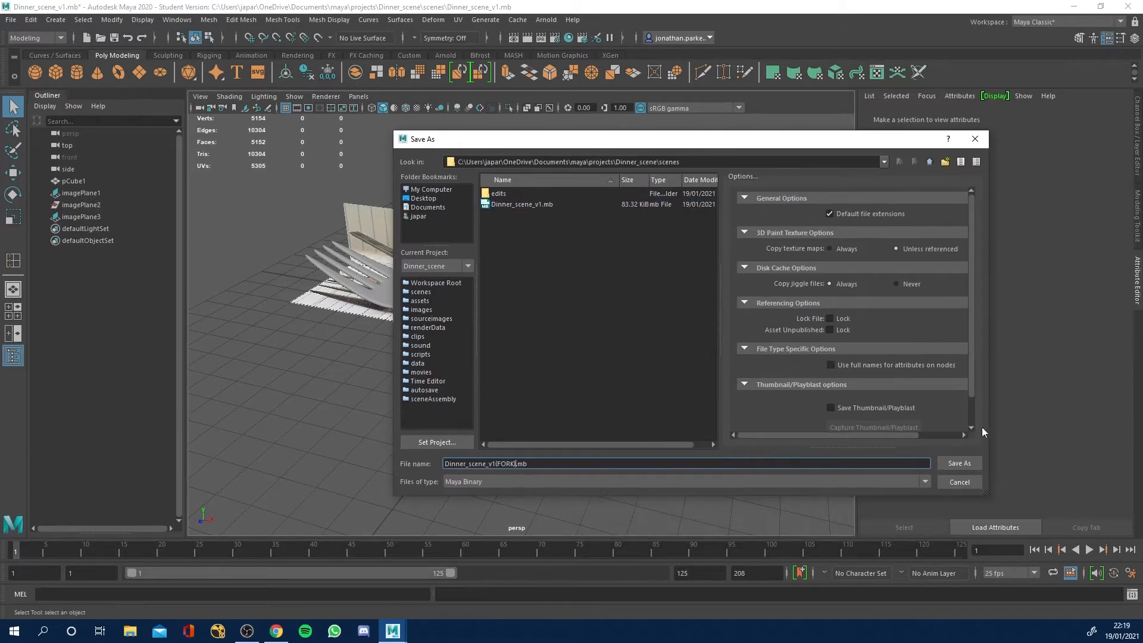
{"action": "left_click", "coordinate": [959, 463]}
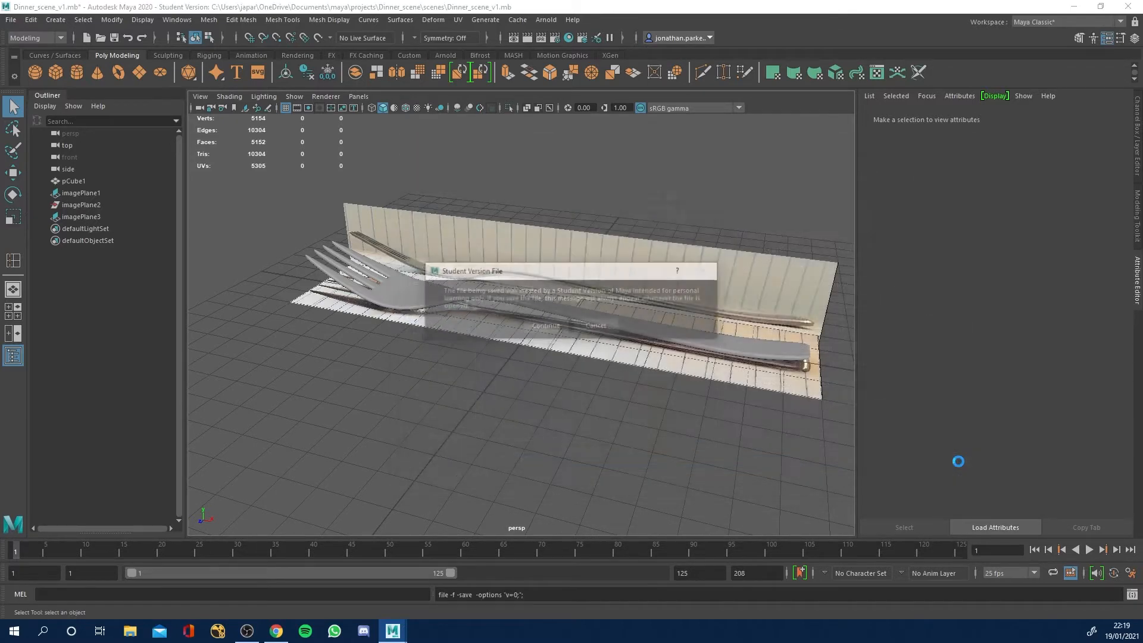
{"action": "left_click", "coordinate": [544, 326]}
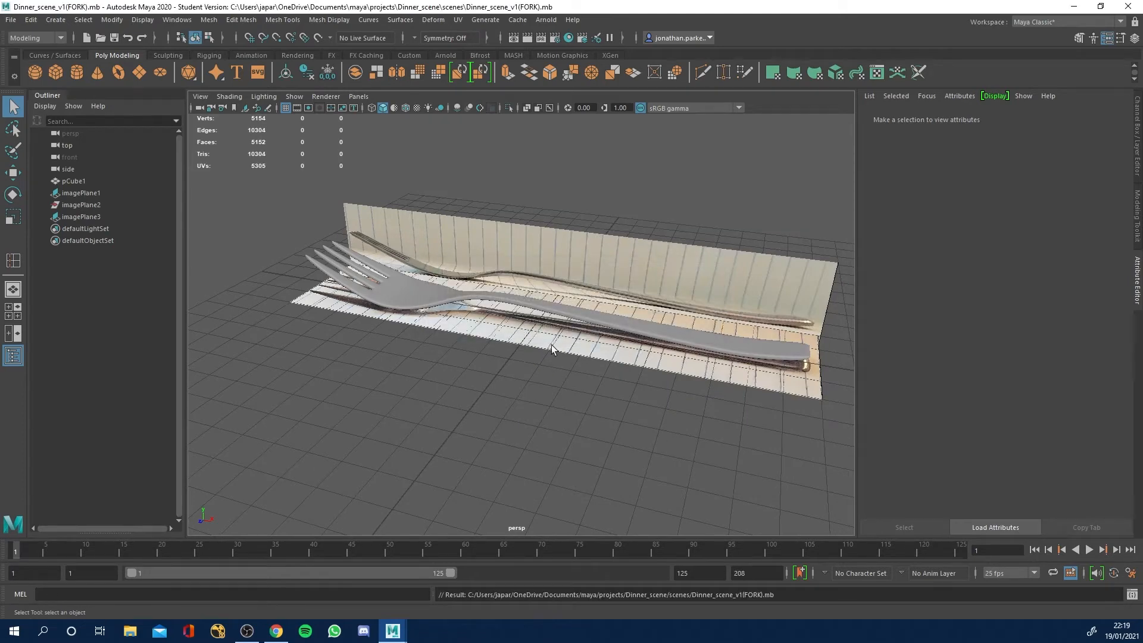
Switch to the four-view layout and delete the finished fork mesh from the scene.
{"action": "left_click_drag", "start_coordinate": [500, 386], "coordinate": [481, 351], "text": "alt"}
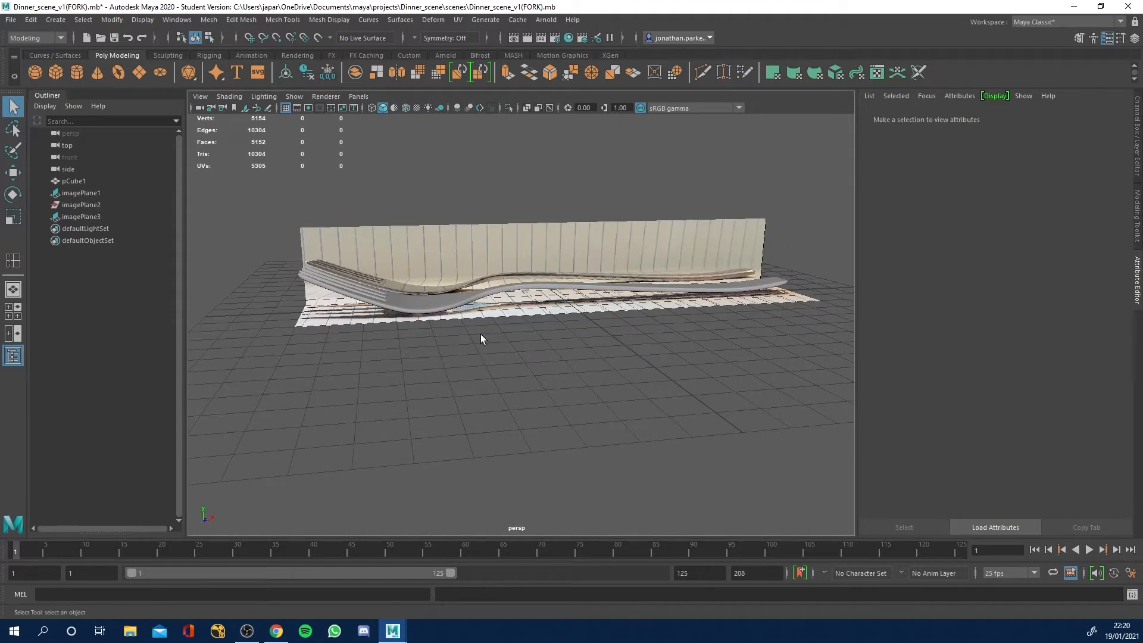
{"action": "key", "text": "space"}
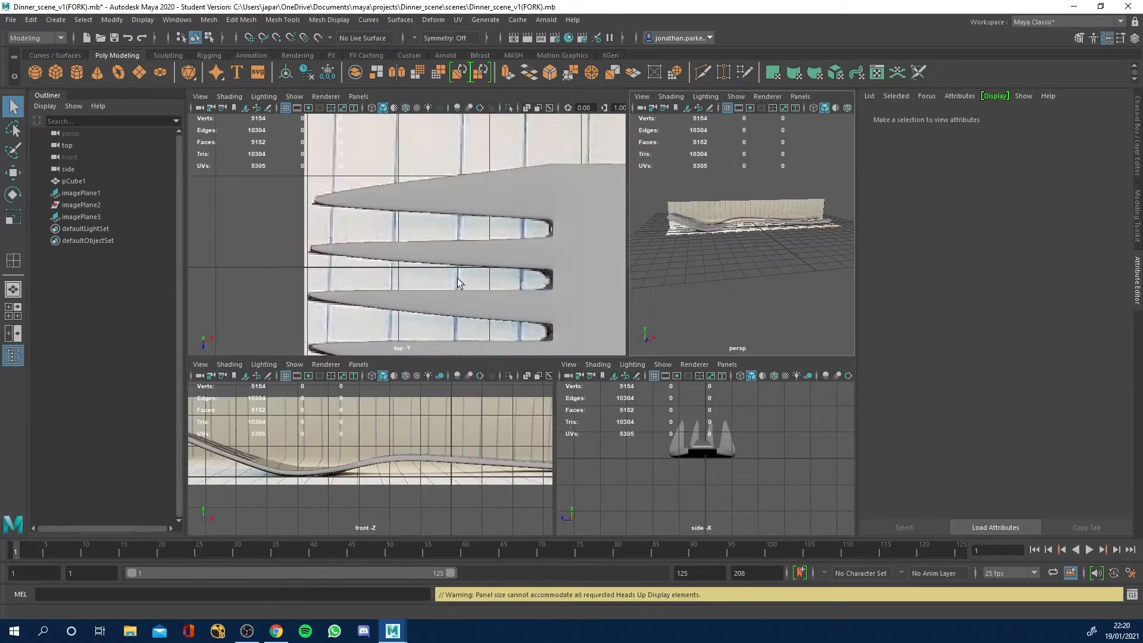
{"action": "scroll", "coordinate": [447, 255], "scroll_direction": "down", "scroll_amount": 2}
{"action": "key", "text": "space"}
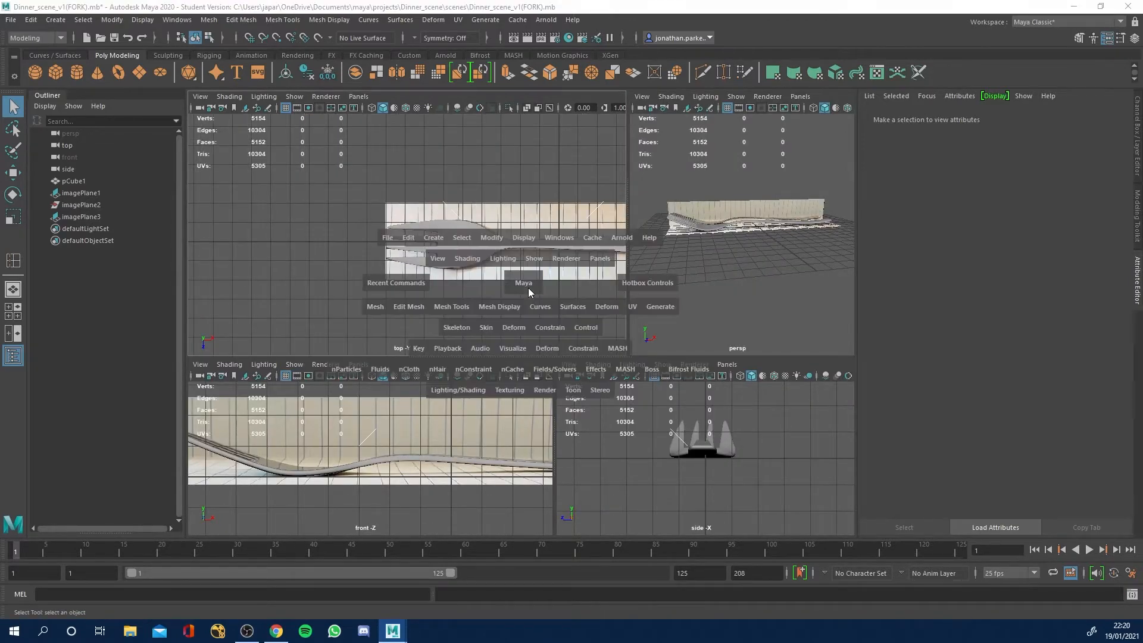
{"action": "left_click_drag", "start_coordinate": [528, 288], "coordinate": [500, 299]}
{"action": "scroll", "coordinate": [500, 301], "scroll_direction": "up", "scroll_amount": 2}
{"action": "middle_click_drag", "start_coordinate": [500, 300], "coordinate": [430, 287], "text": "alt"}
{"action": "scroll", "coordinate": [432, 277], "scroll_direction": "down", "scroll_amount": 3}
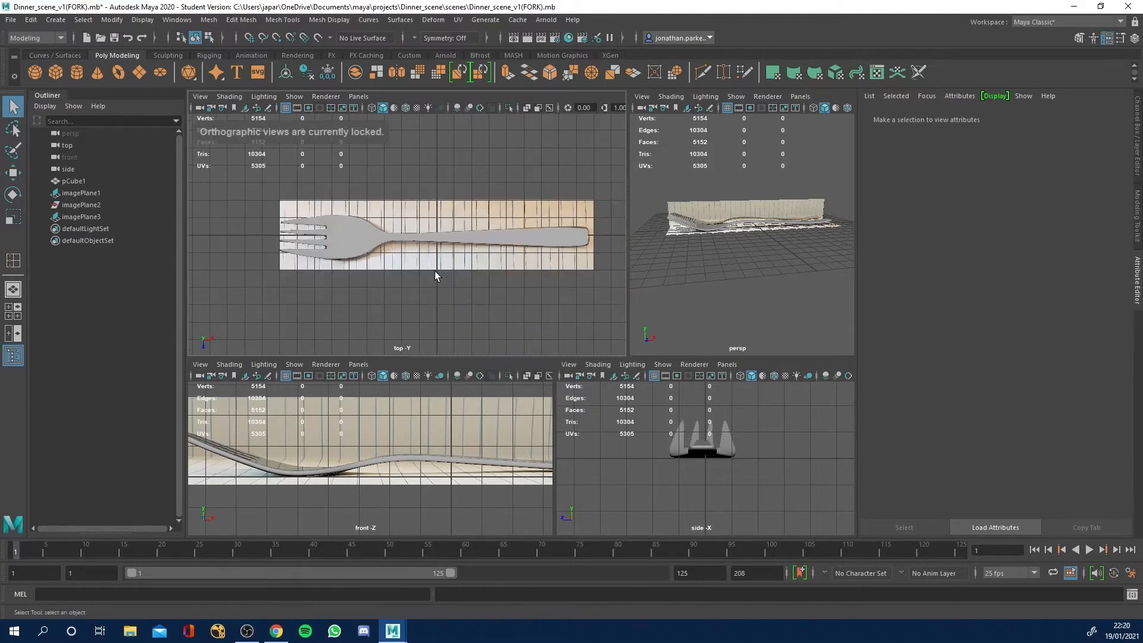
{"action": "left_click", "coordinate": [438, 234]}
{"action": "key", "text": "Delete"}
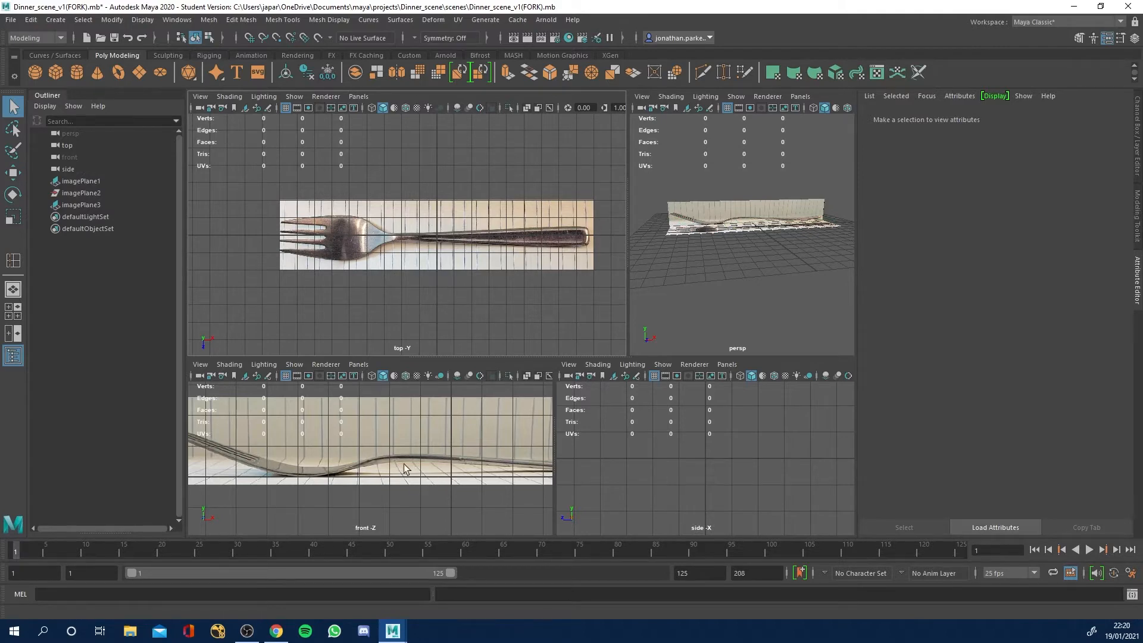
Delete the two fork reference image planes, the flat one and the upright one, from the scene.
{"action": "scroll", "coordinate": [373, 466], "scroll_direction": "down", "scroll_amount": 2}
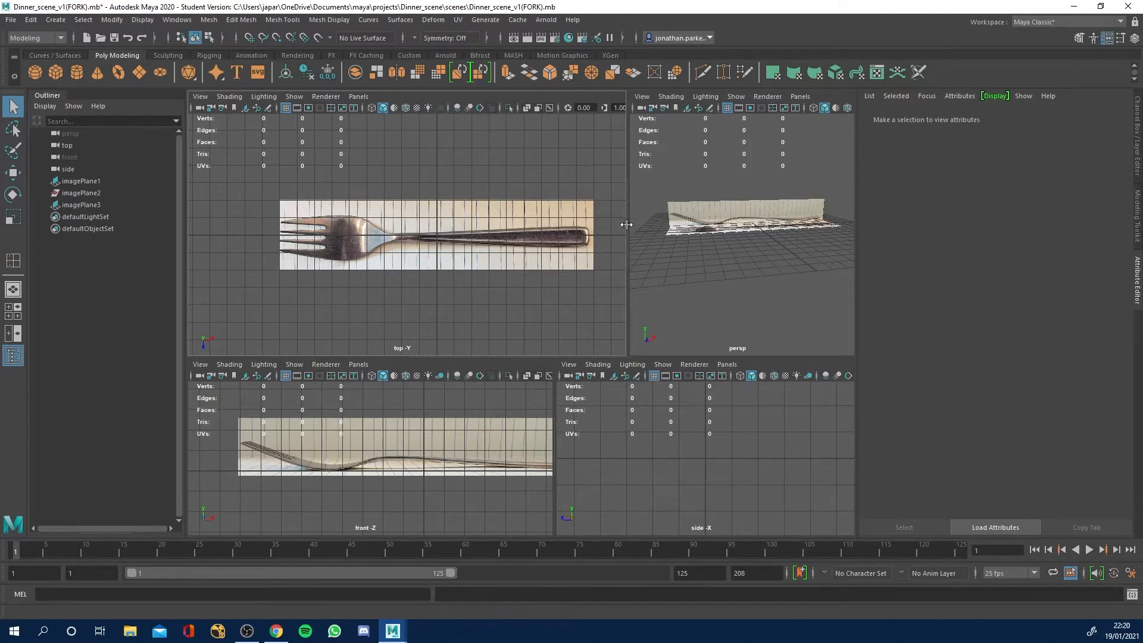
{"action": "left_click_drag", "start_coordinate": [627, 224], "coordinate": [435, 245]}
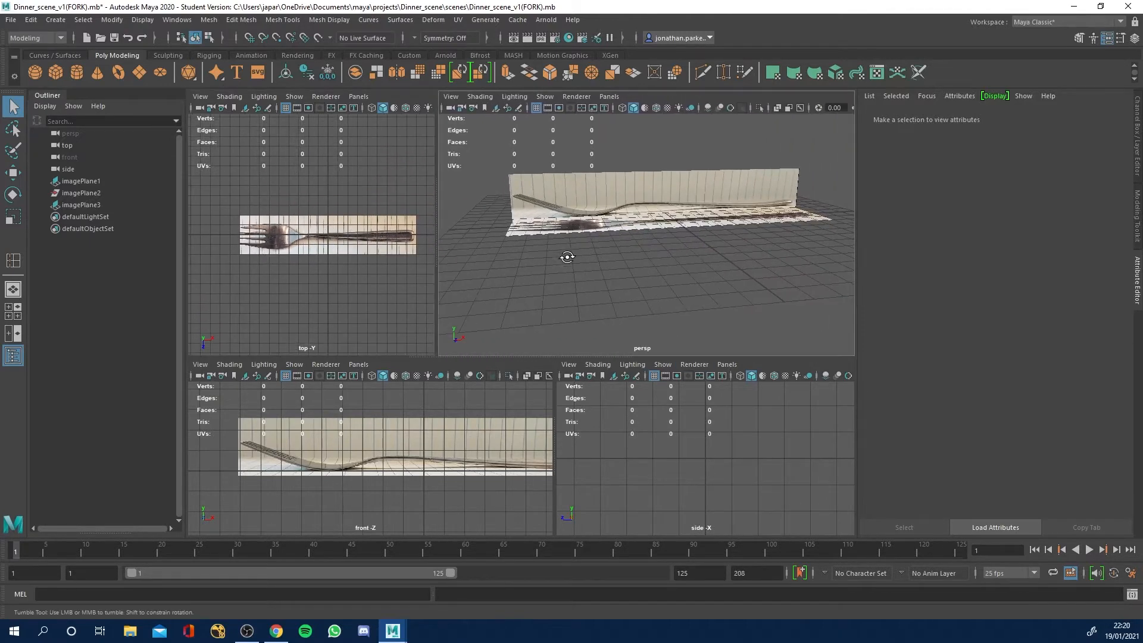
{"action": "left_click_drag", "start_coordinate": [567, 258], "coordinate": [632, 243], "text": "alt"}
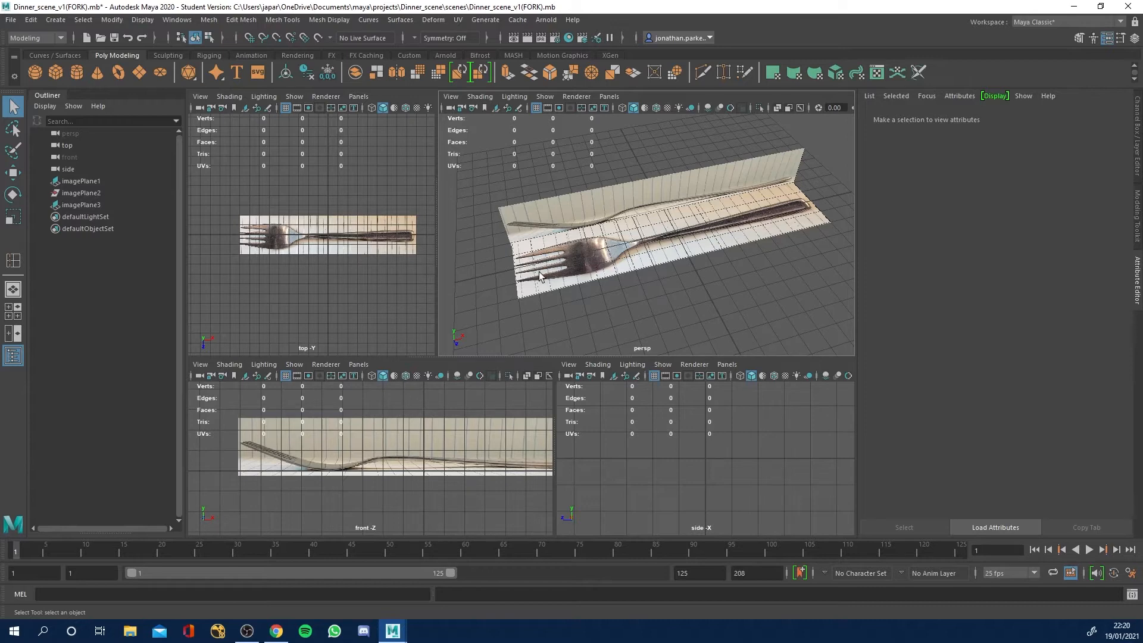
{"action": "left_click_drag", "start_coordinate": [552, 285], "coordinate": [585, 262], "text": "alt"}
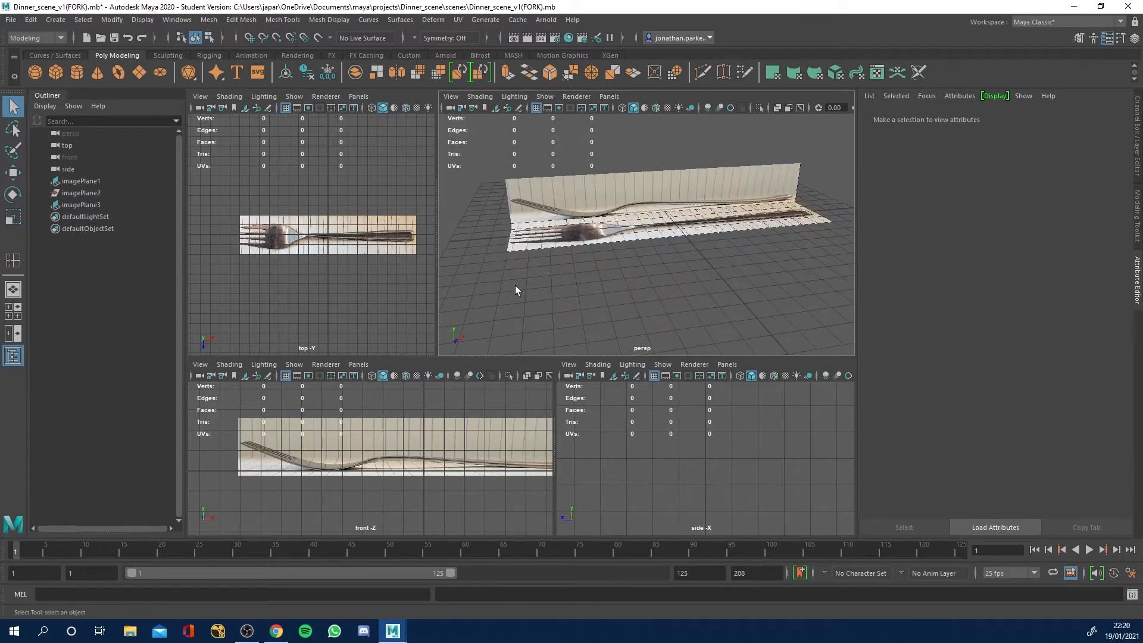
{"action": "scroll", "coordinate": [298, 241], "scroll_direction": "down", "scroll_amount": 1}
{"action": "scroll", "coordinate": [305, 239], "scroll_direction": "up", "scroll_amount": 3}
{"action": "scroll", "coordinate": [262, 235], "scroll_direction": "down", "scroll_amount": 2}
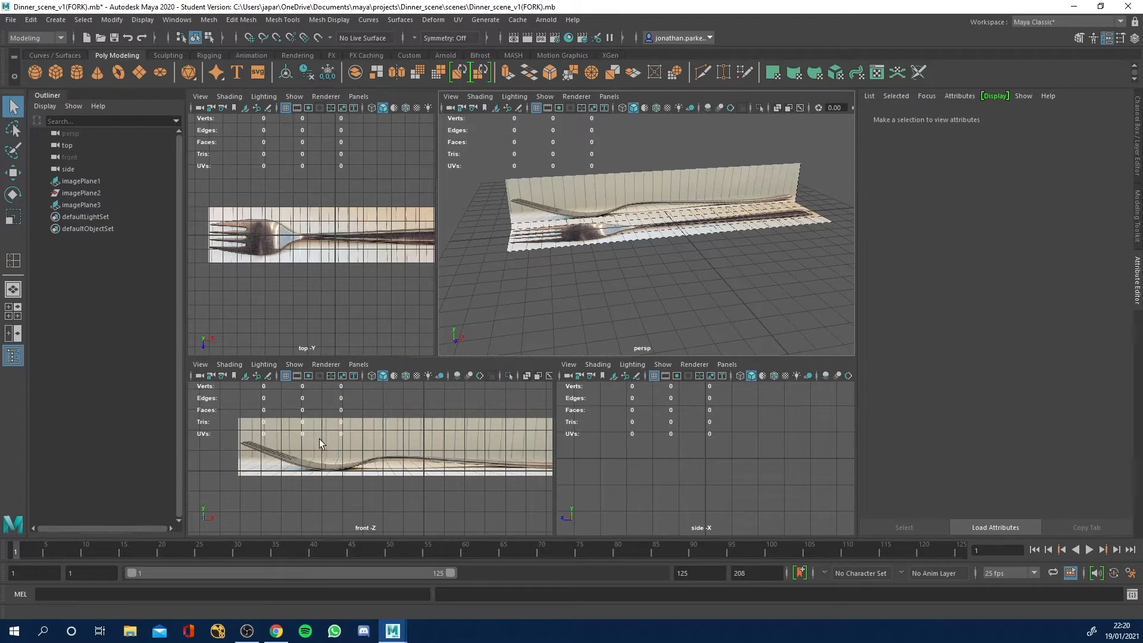
{"action": "left_click_drag", "start_coordinate": [526, 212], "coordinate": [620, 258]}
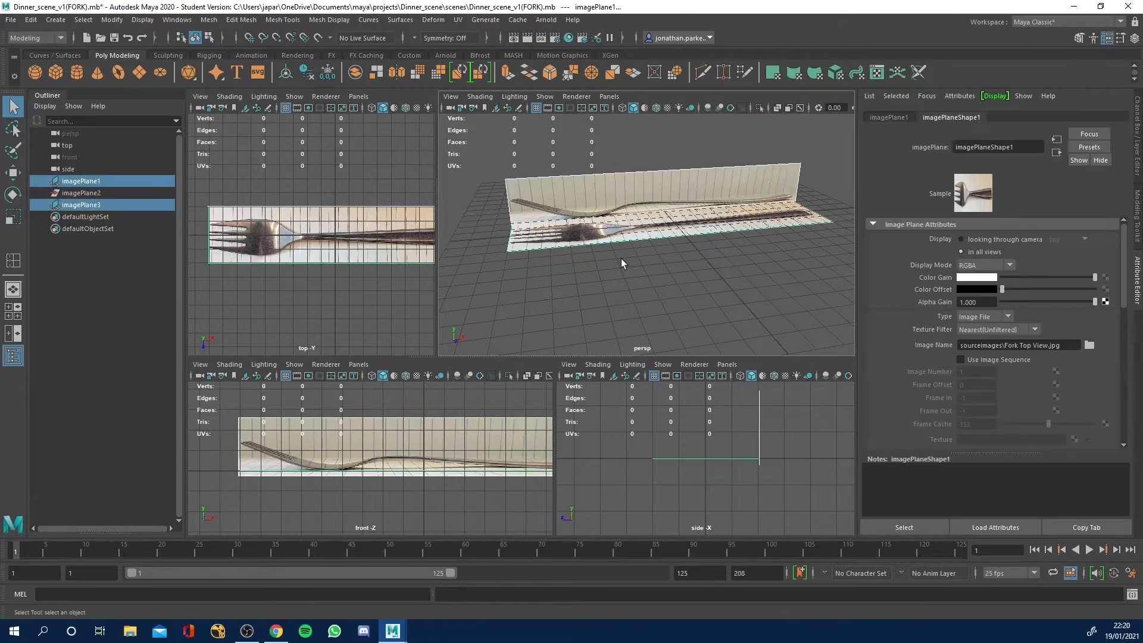
{"action": "key", "text": "Delete"}
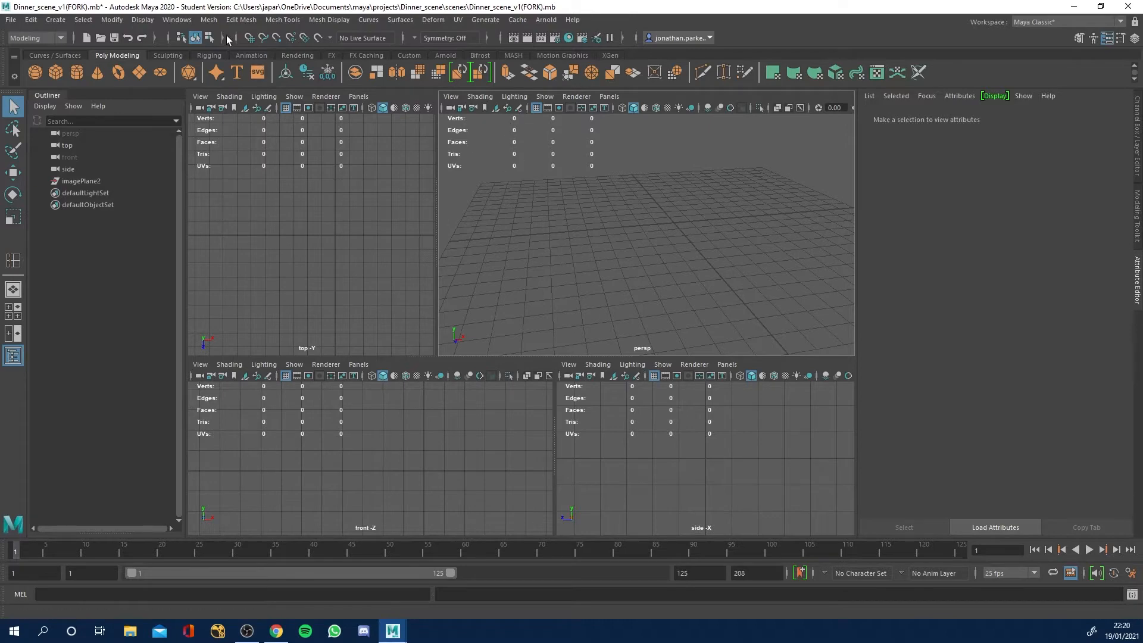
Turn off the poly count heads-up display in the viewports.
{"action": "left_click", "coordinate": [181, 21]}
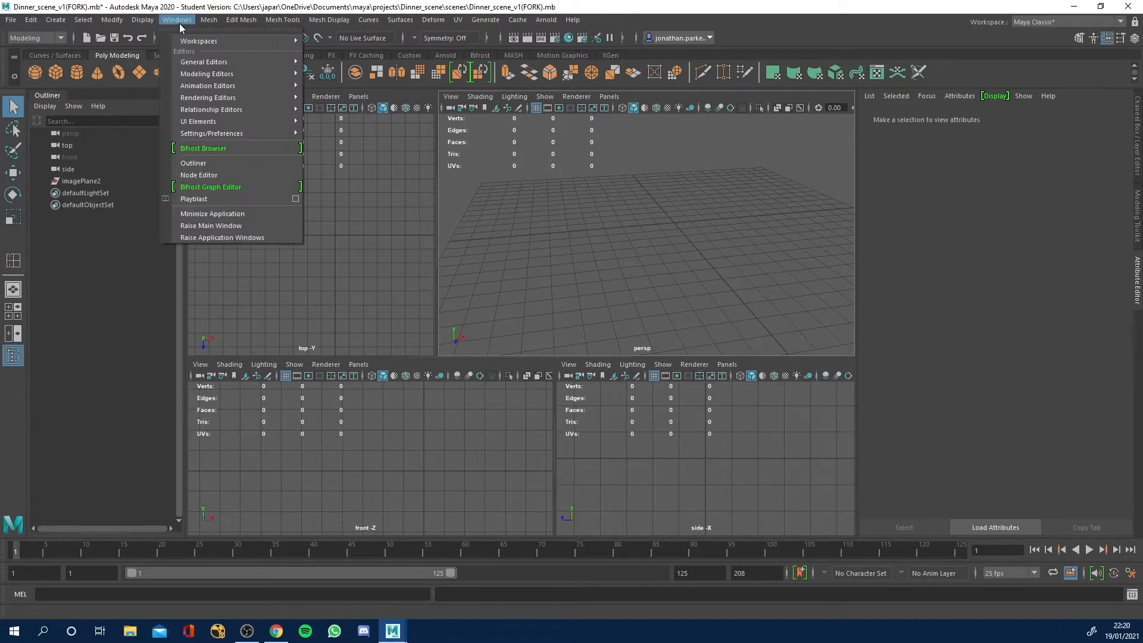
{"action": "left_click", "coordinate": [214, 19]}
{"action": "left_click", "coordinate": [143, 20]}
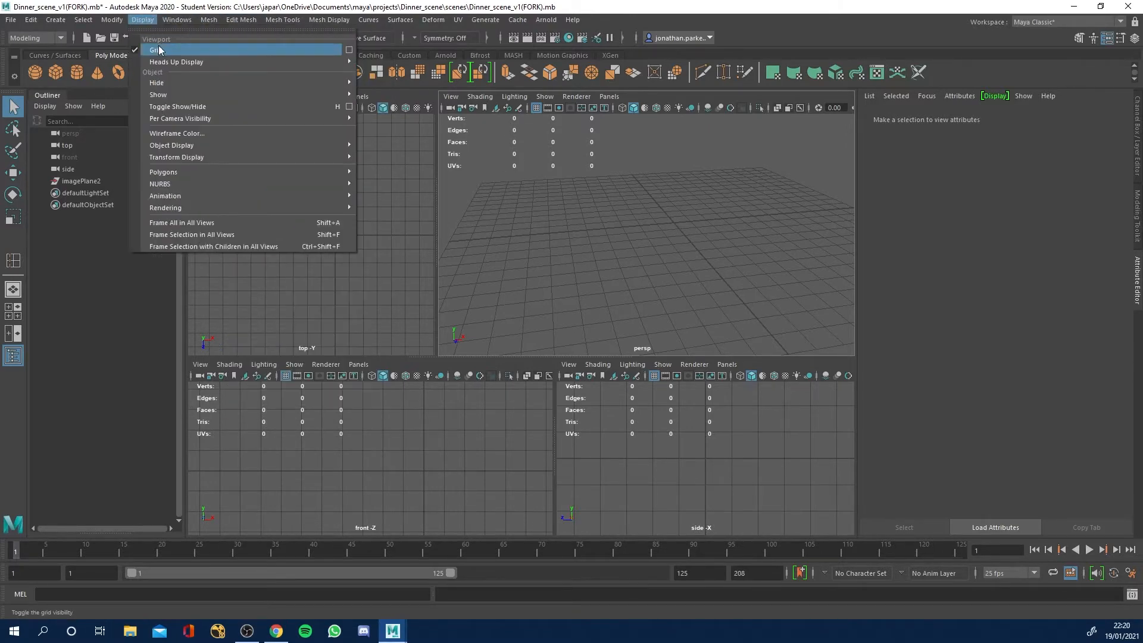
{"action": "mouse_move", "coordinate": [160, 62]}
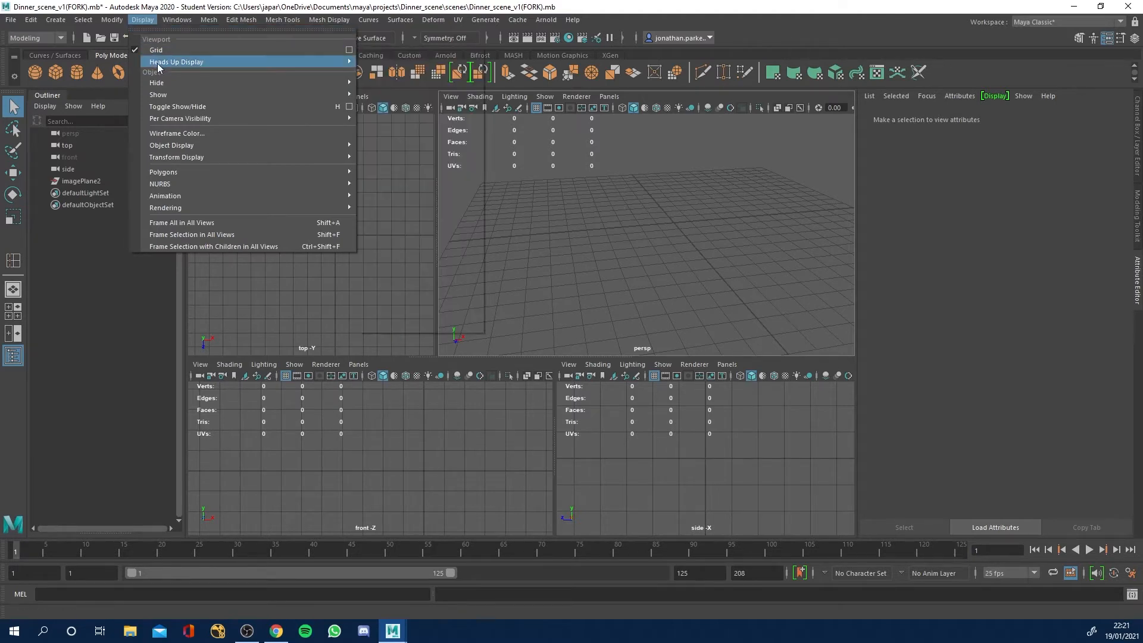
{"action": "left_click", "coordinate": [396, 233]}
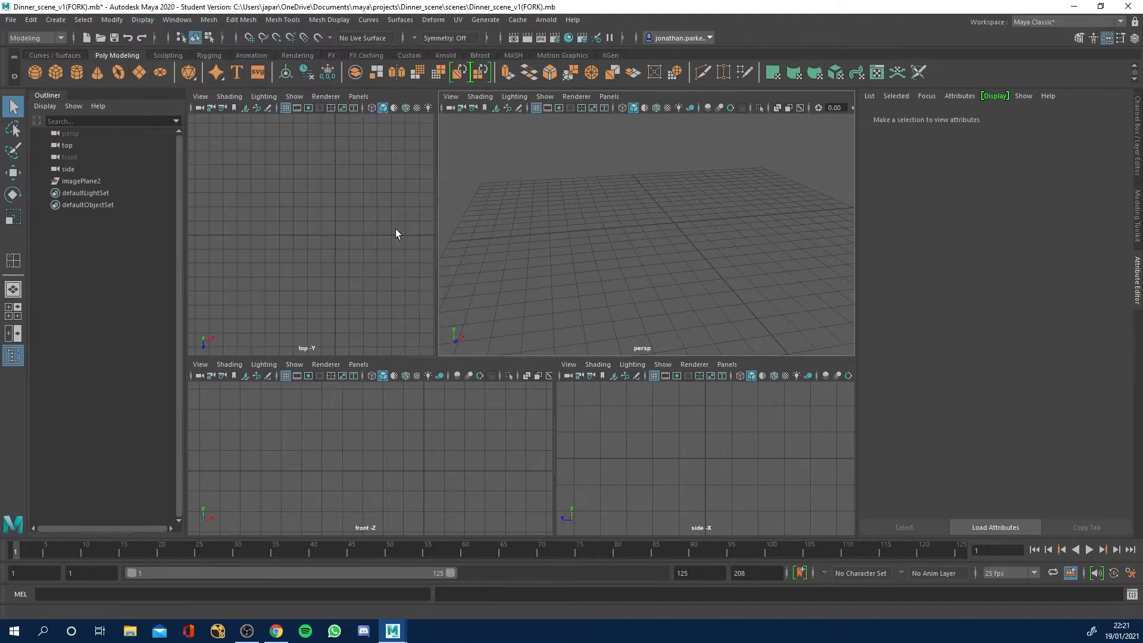
Resize the four viewports so that the upper and lower vertical dividers line up.
{"action": "left_click_drag", "start_coordinate": [554, 405], "coordinate": [474, 411]}
{"action": "left_click_drag", "start_coordinate": [437, 307], "coordinate": [476, 311]}
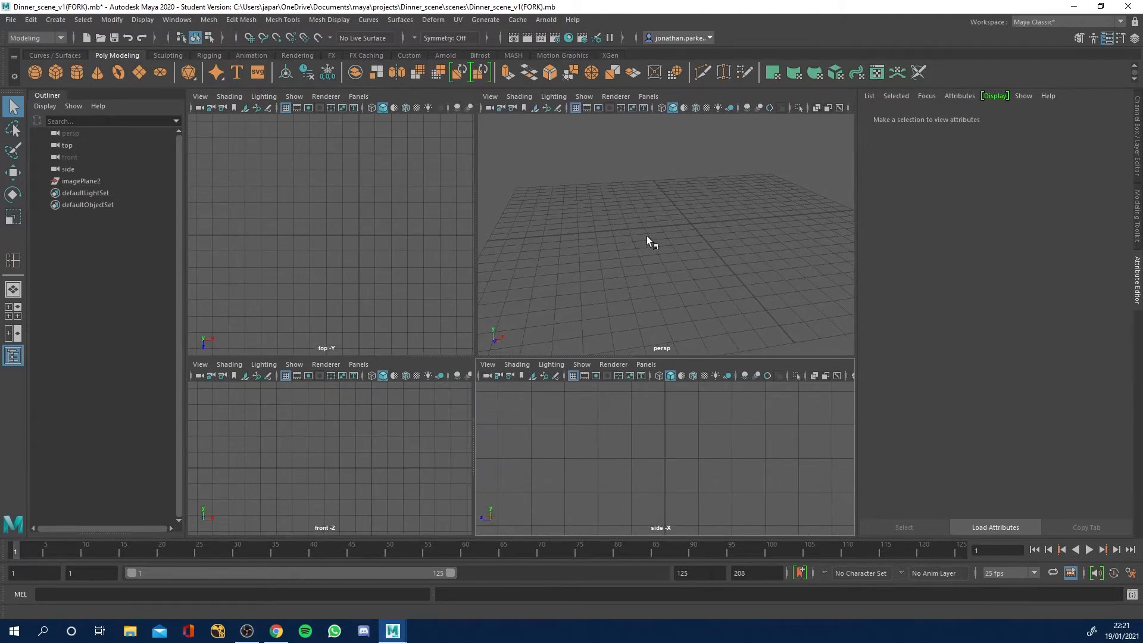
{"action": "left_click_drag", "start_coordinate": [647, 239], "coordinate": [644, 266], "text": "alt"}
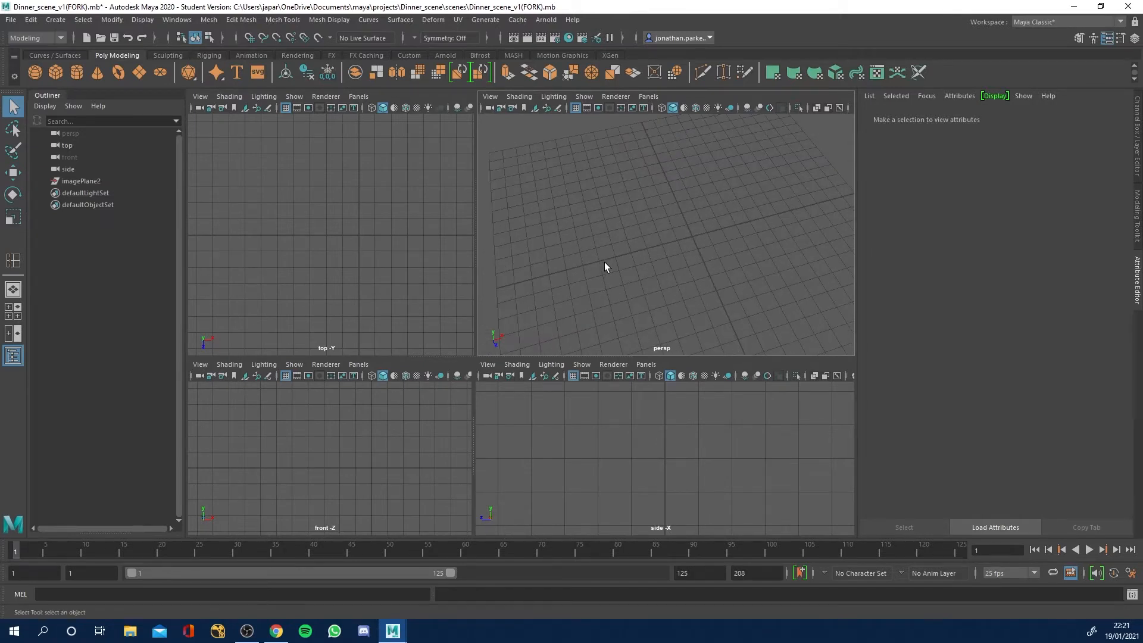
Check the world up axis and working units in the general Settings preferences.
{"action": "left_click", "coordinate": [1130, 572]}
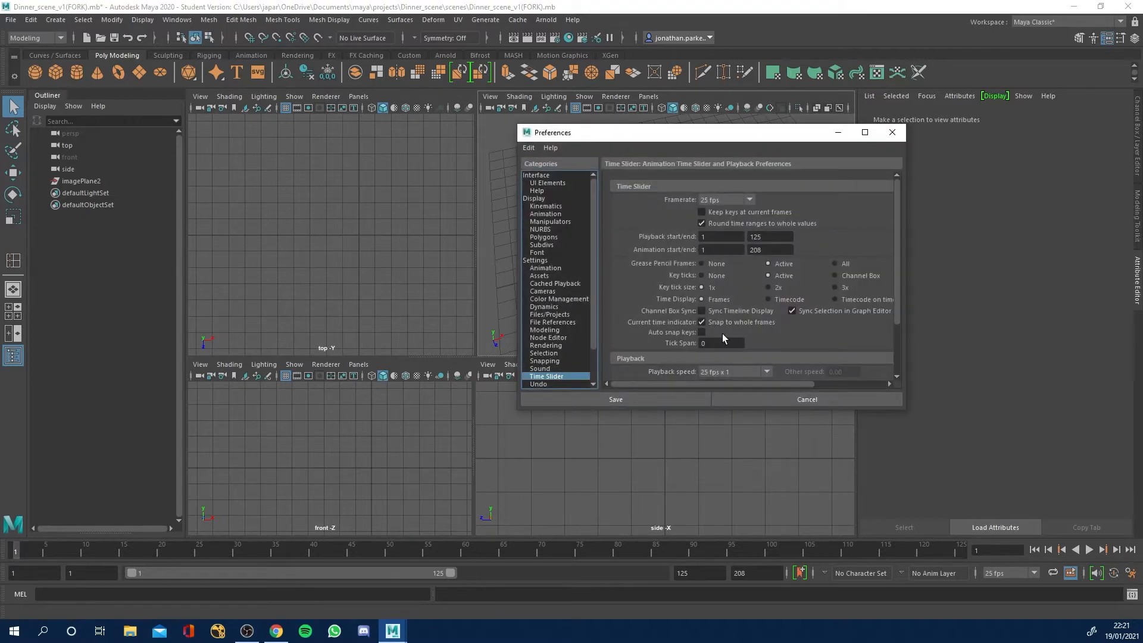
{"action": "left_click", "coordinate": [537, 260]}
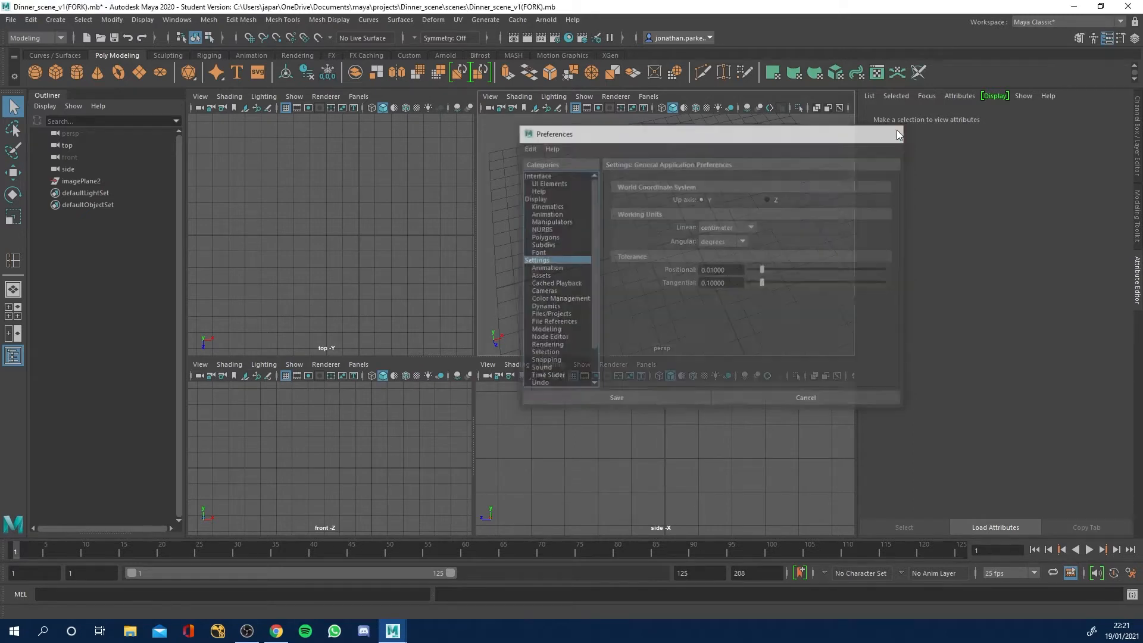
{"action": "left_click", "coordinate": [893, 132]}
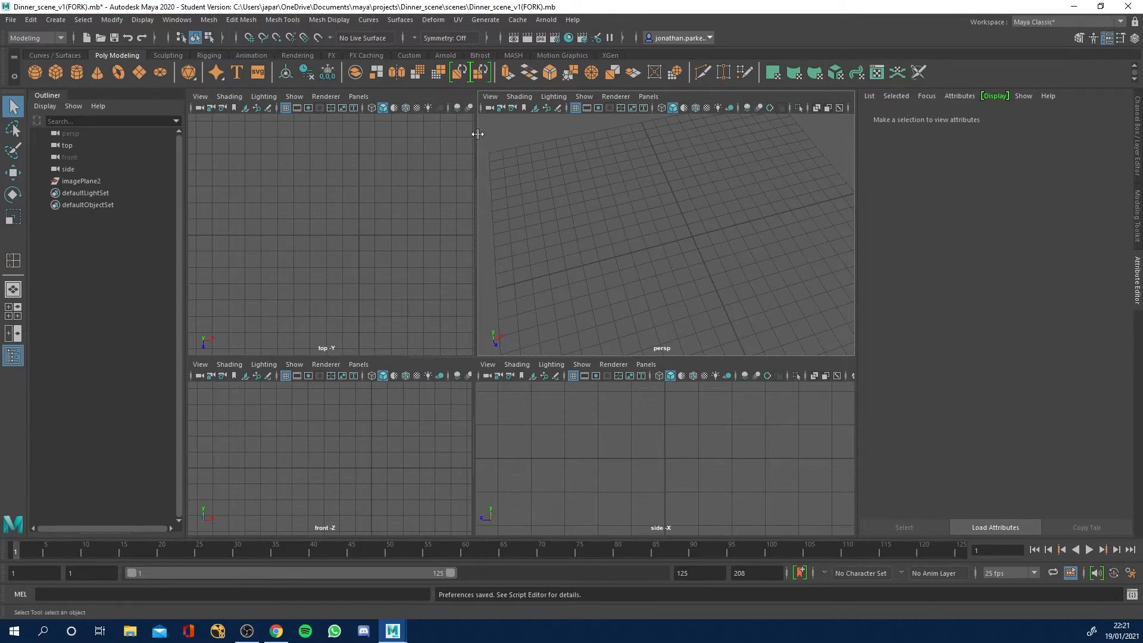
Set the first viewport of the four-view layout to the orthographic top camera.
{"action": "key", "text": "space"}
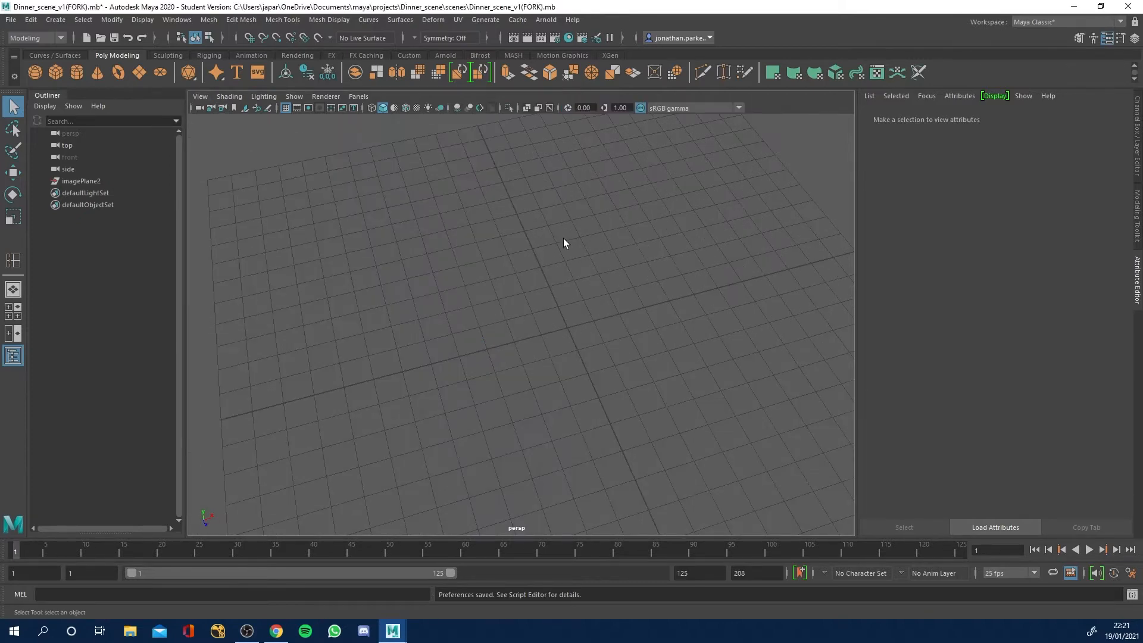
{"action": "key", "text": "space"}
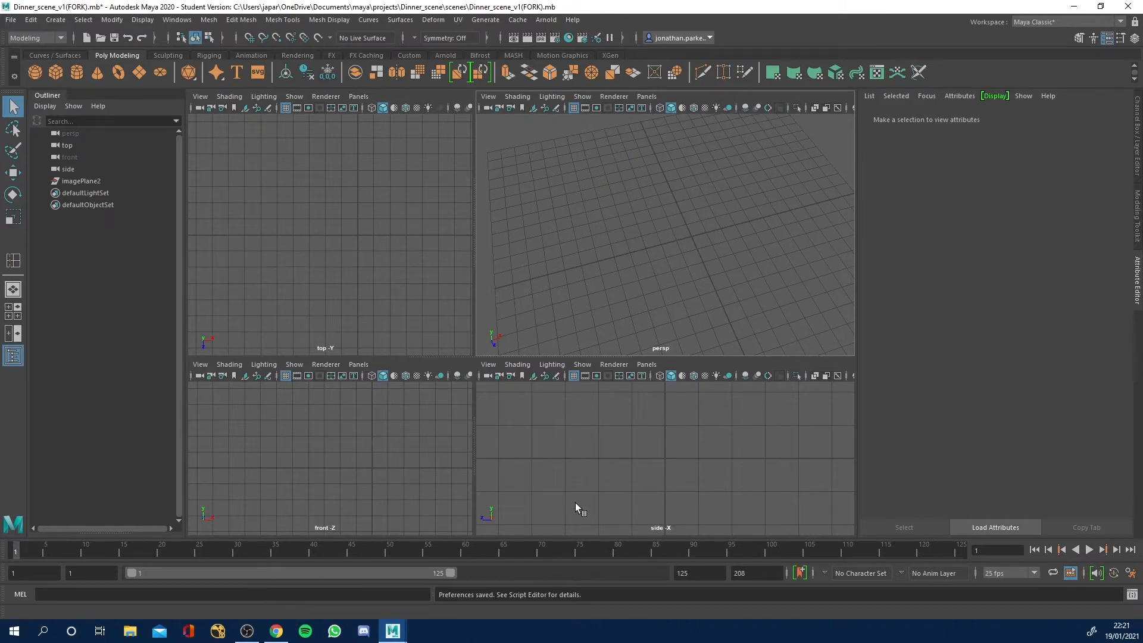
{"action": "left_click", "coordinate": [339, 142]}
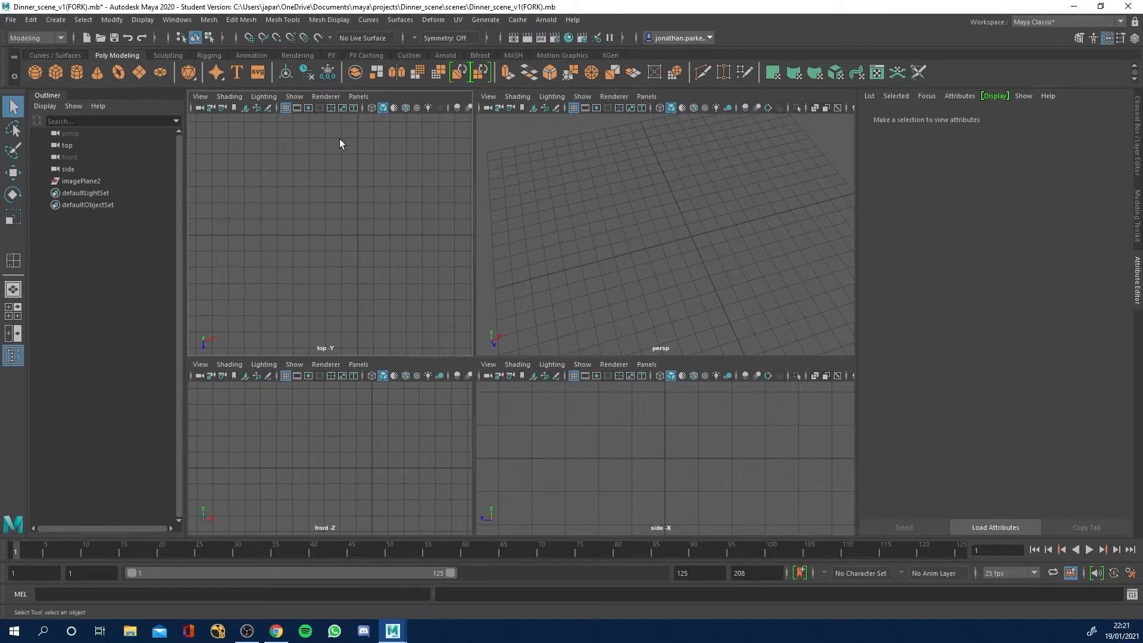
{"action": "left_click", "coordinate": [356, 97]}
{"action": "mouse_move", "coordinate": [381, 122]}
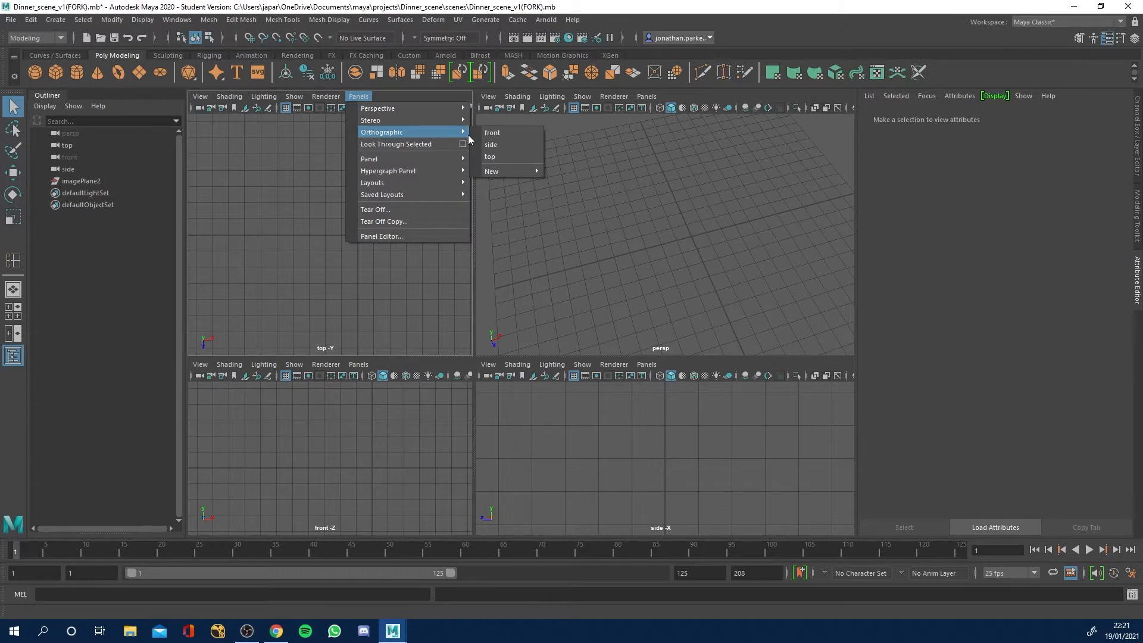
{"action": "left_click", "coordinate": [501, 154]}
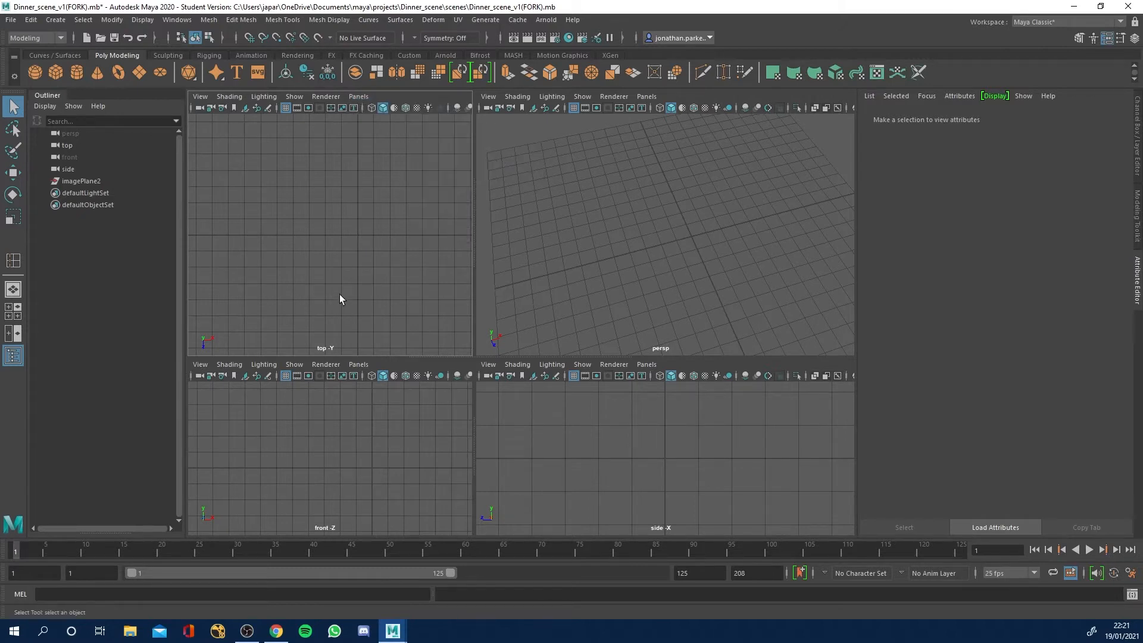
{"action": "middle_click_drag", "start_coordinate": [365, 265], "coordinate": [327, 238], "text": "alt"}
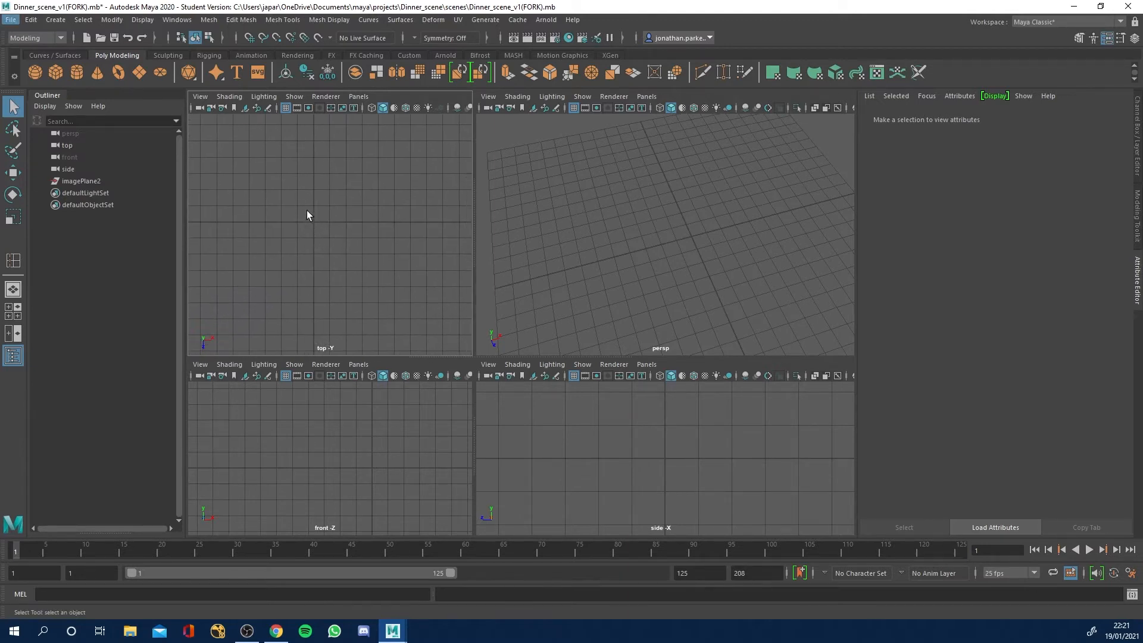
{"action": "scroll", "coordinate": [306, 209], "scroll_direction": "down", "scroll_amount": 3}
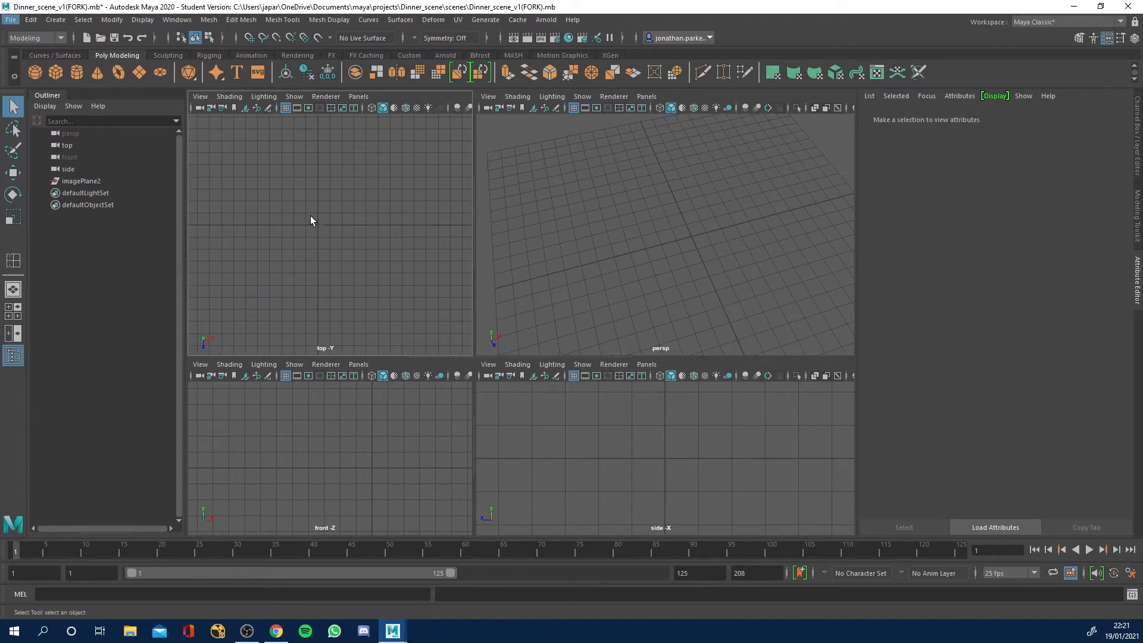
Import Fork Top View.jpg from the project's sourceimages folder as an image plane in the top view.
{"action": "left_click", "coordinate": [199, 97]}
{"action": "mouse_move", "coordinate": [265, 361]}
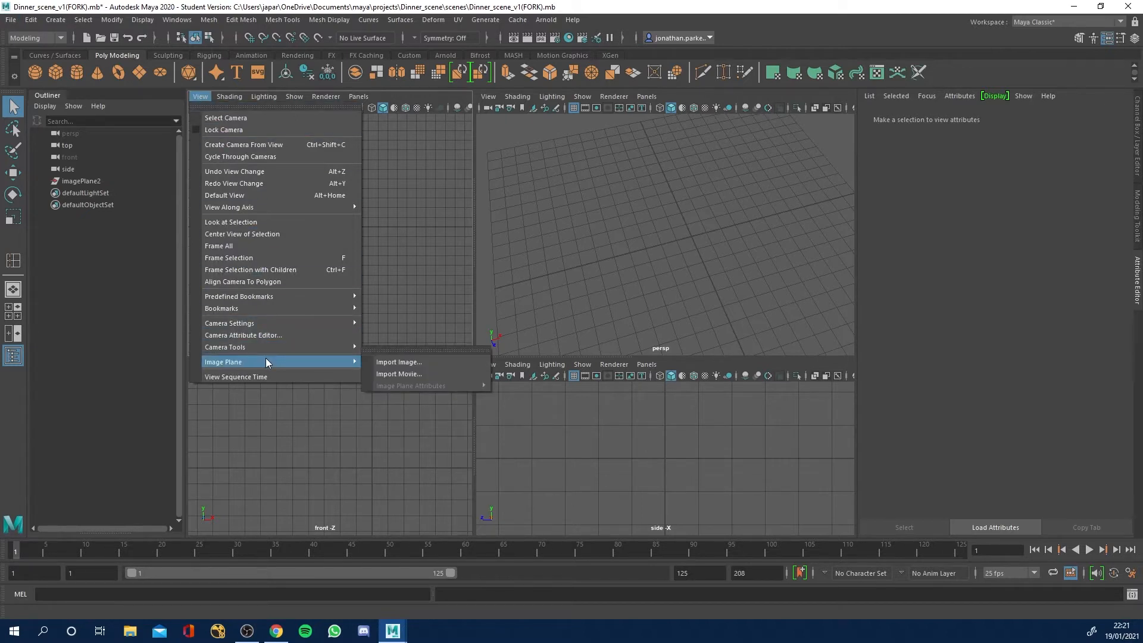
{"action": "left_click", "coordinate": [391, 362]}
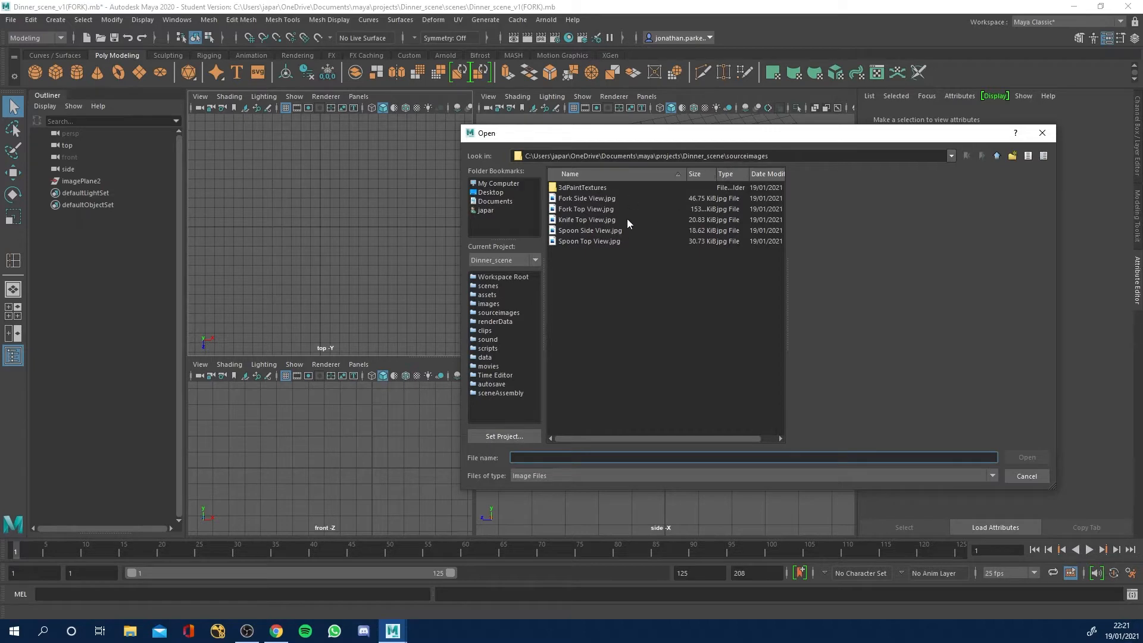
{"action": "left_click", "coordinate": [590, 199]}
{"action": "left_click", "coordinate": [589, 209]}
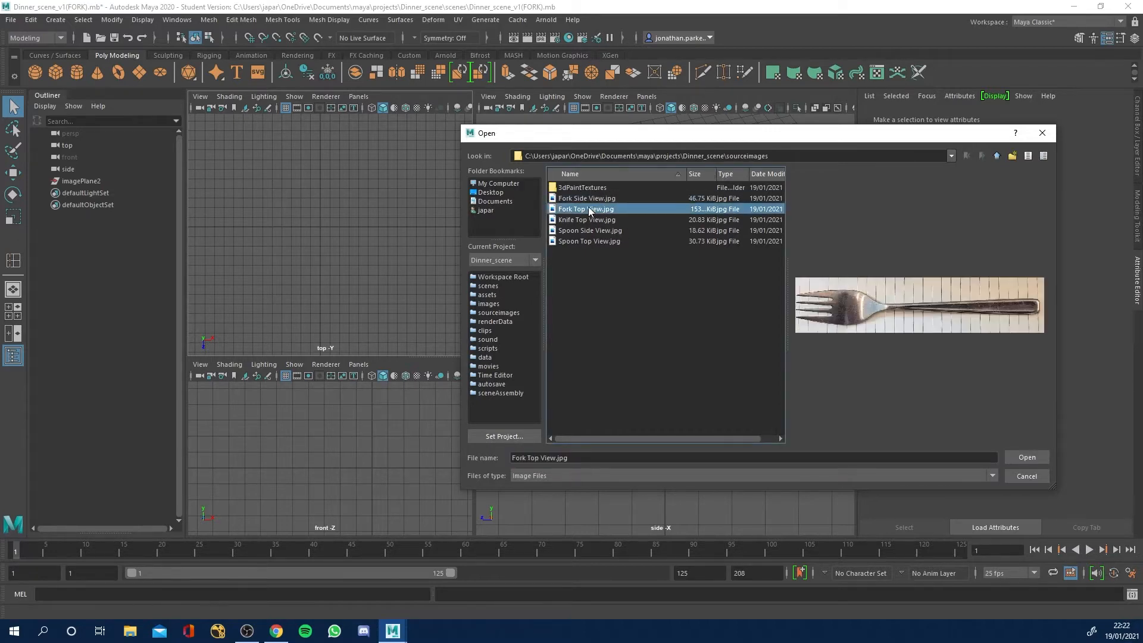
{"action": "left_click", "coordinate": [1020, 456]}
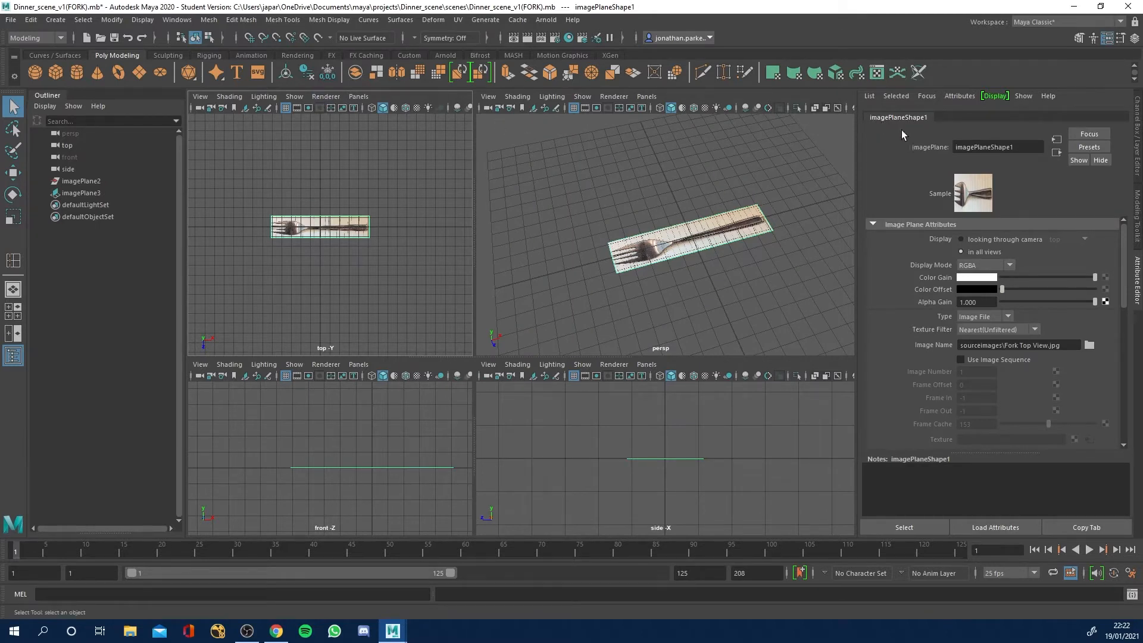
Maximise the top view to fill the workspace and select the fork image plane in it.
{"action": "scroll", "coordinate": [314, 203], "scroll_direction": "up", "scroll_amount": 3}
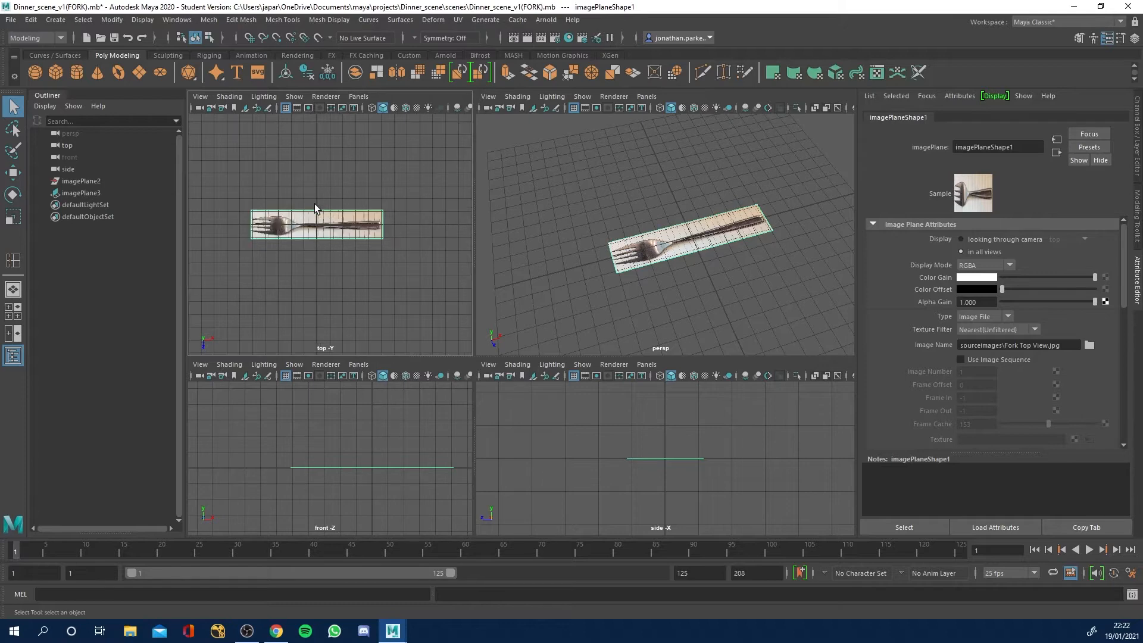
{"action": "left_click_drag", "start_coordinate": [472, 200], "coordinate": [650, 196]}
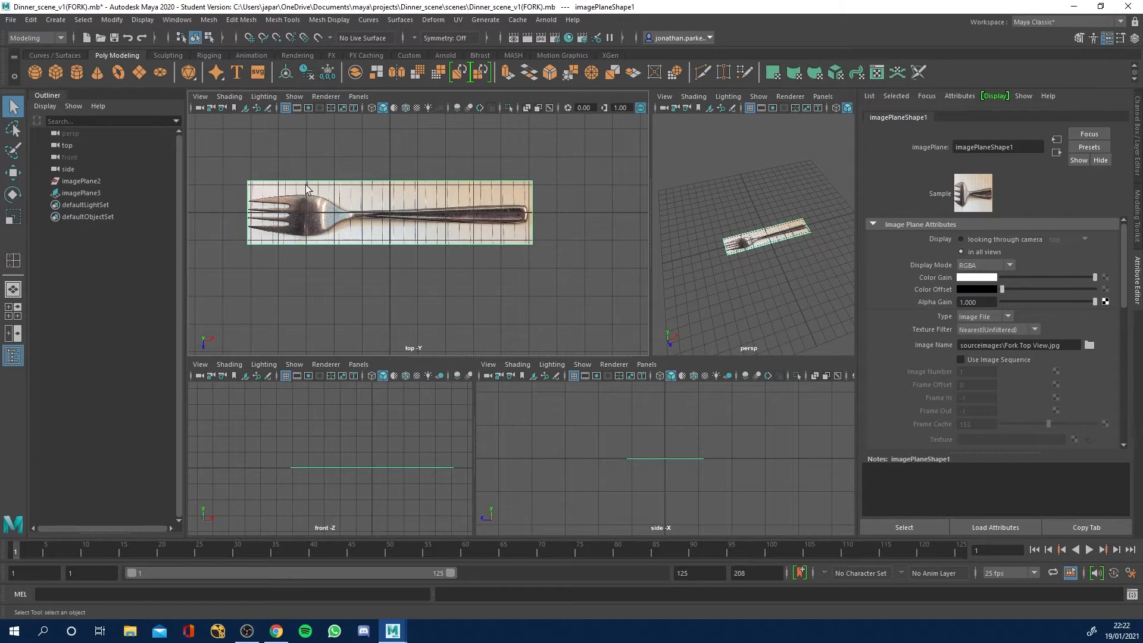
{"action": "key", "text": "space"}
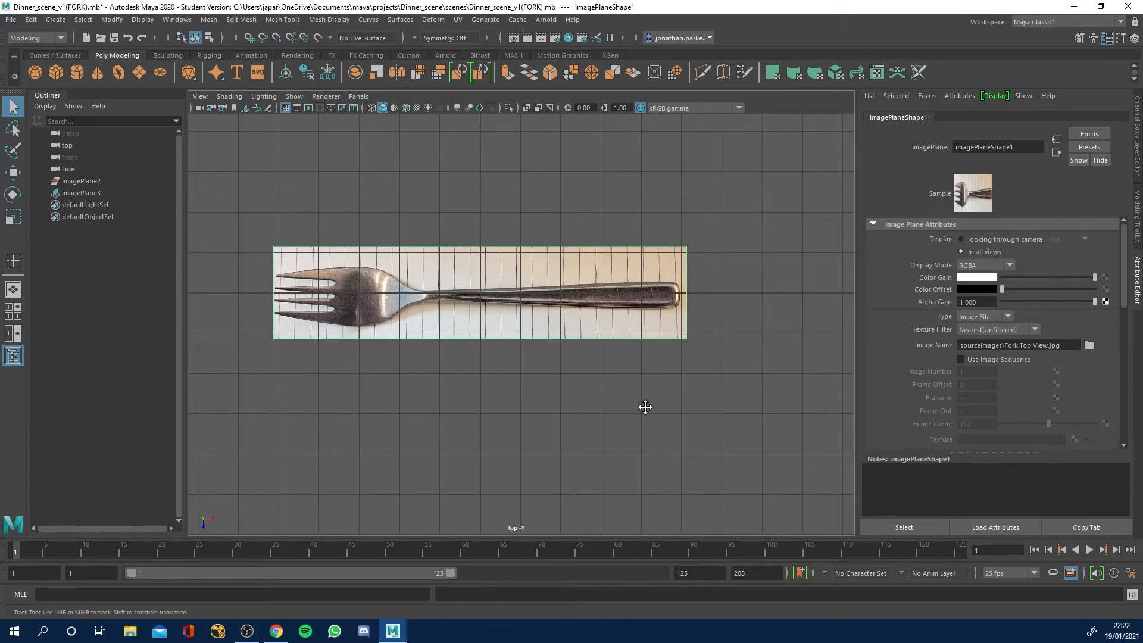
{"action": "middle_click_drag", "start_coordinate": [643, 408], "coordinate": [727, 403], "text": "alt"}
{"action": "right_click_drag", "start_coordinate": [727, 403], "coordinate": [687, 384], "text": "alt"}
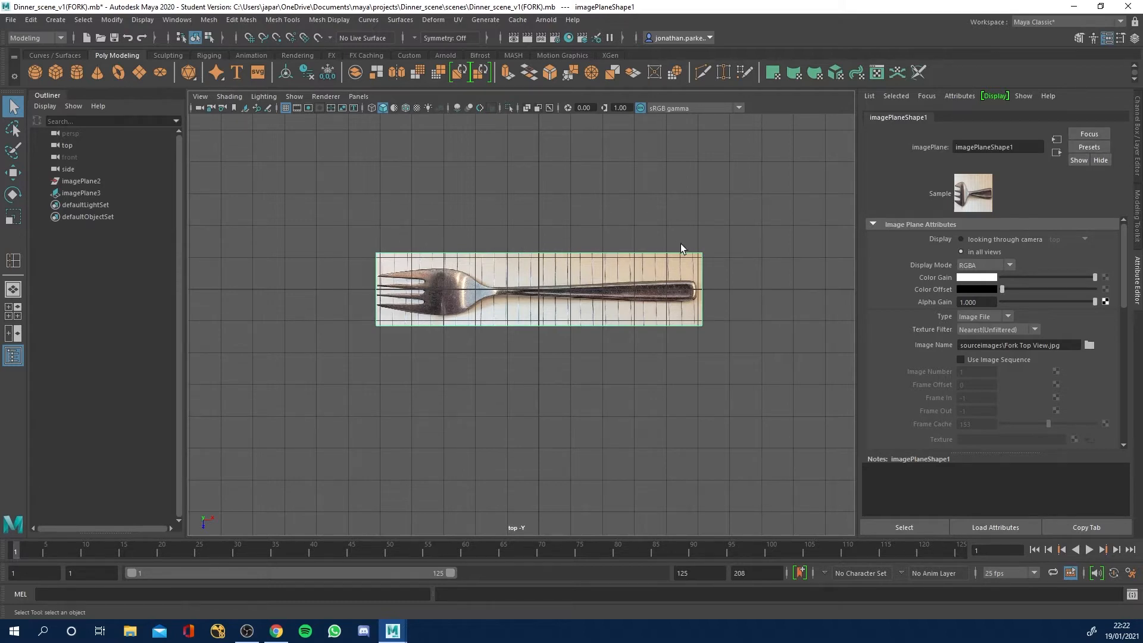
{"action": "left_click", "coordinate": [515, 270]}
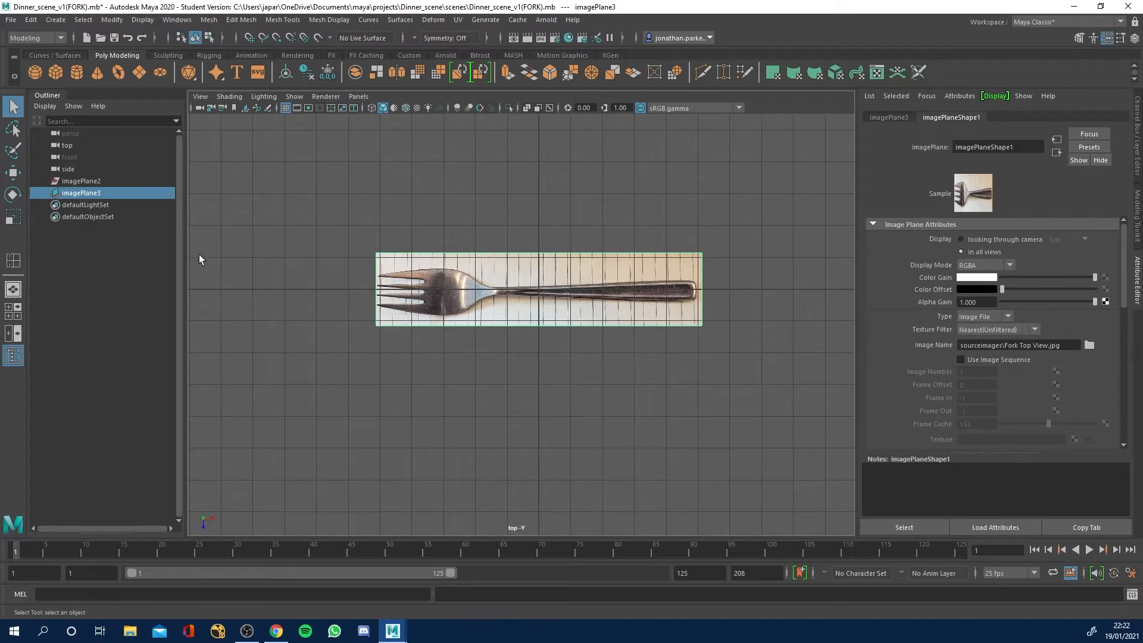
Try out the Move, Rotate and Scale tools on the selected fork image plane without transforming it.
{"action": "left_click", "coordinate": [13, 172]}
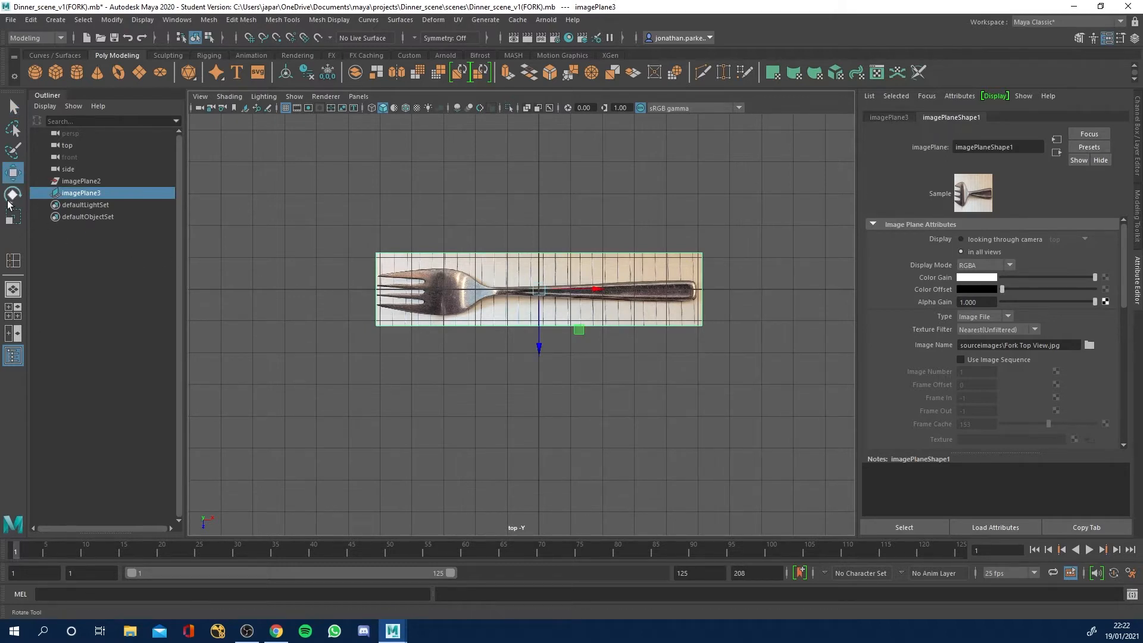
{"action": "left_click", "coordinate": [13, 194]}
{"action": "left_click", "coordinate": [12, 218]}
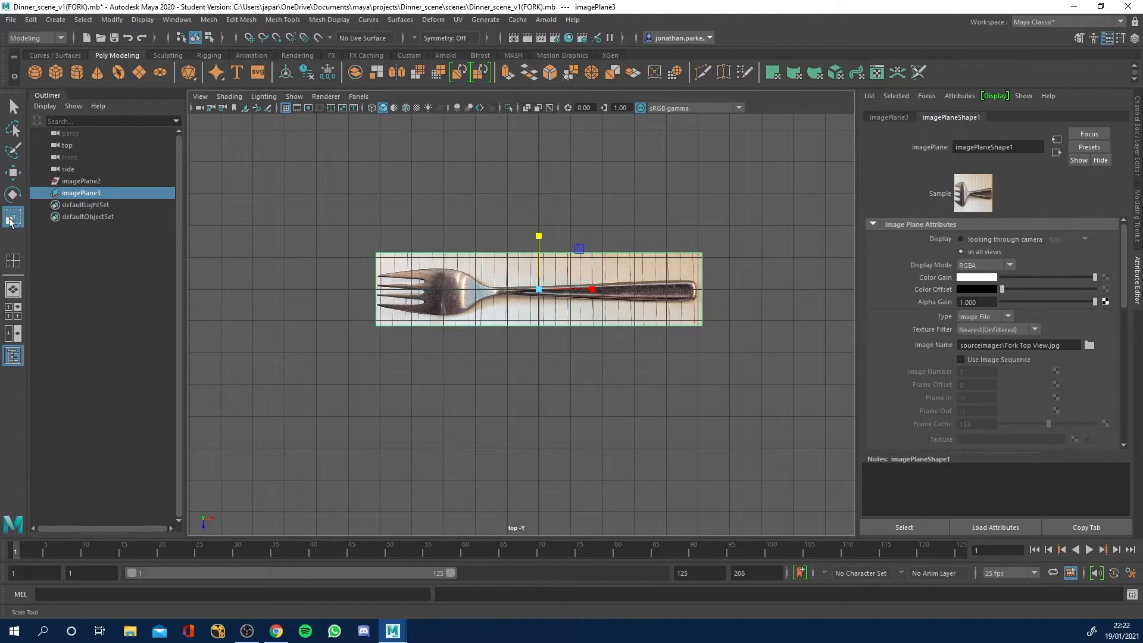
{"action": "key", "text": "w"}
{"action": "key", "text": "e"}
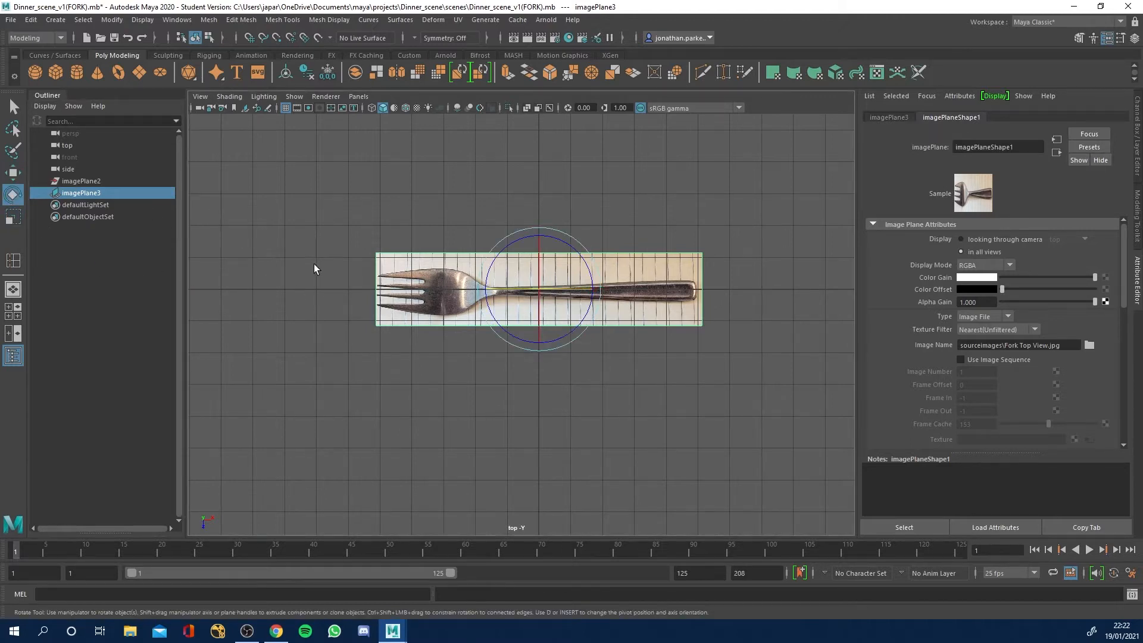
{"action": "key", "text": "r"}
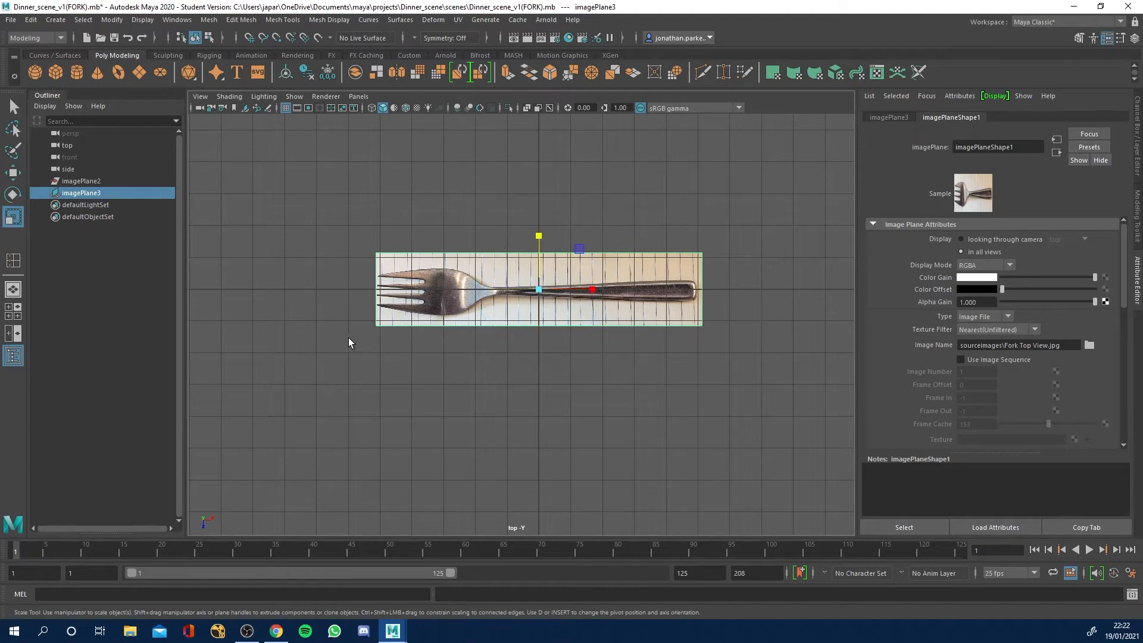
{"action": "key", "text": "w"}
Scale the fork top-view image plane up uniformly to about 1.76 times its size.
{"action": "key", "text": "r"}
{"action": "left_click", "coordinate": [539, 290]}
{"action": "left_click_drag", "start_coordinate": [540, 291], "coordinate": [666, 278]}
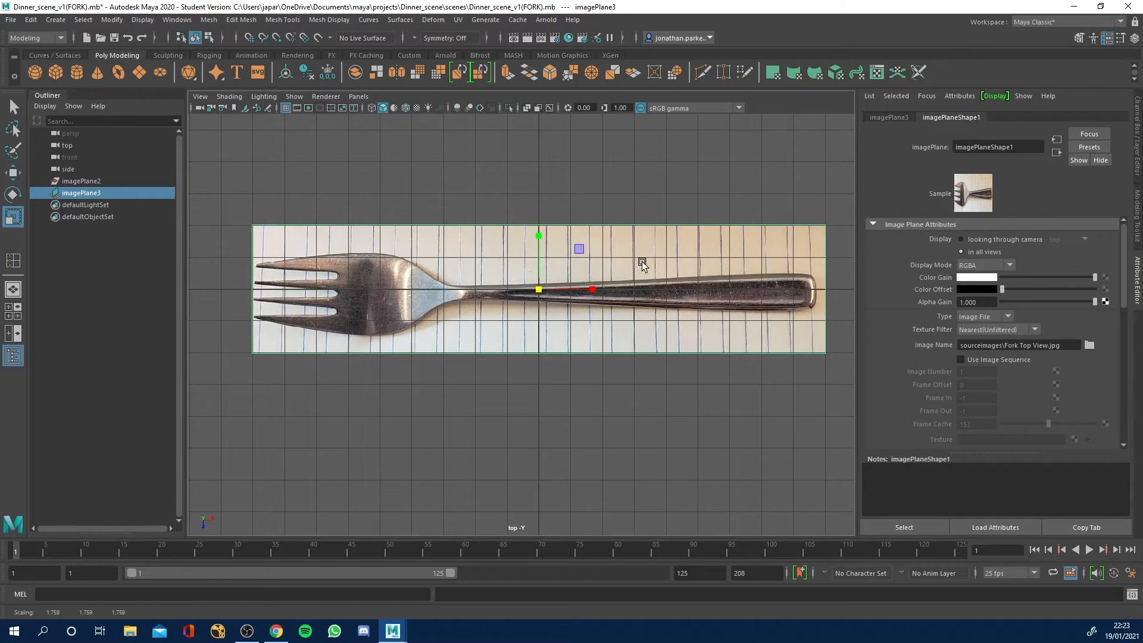
Return to the four-view layout and resize the viewports so the perspective and front views have more room.
{"action": "key", "text": "space"}
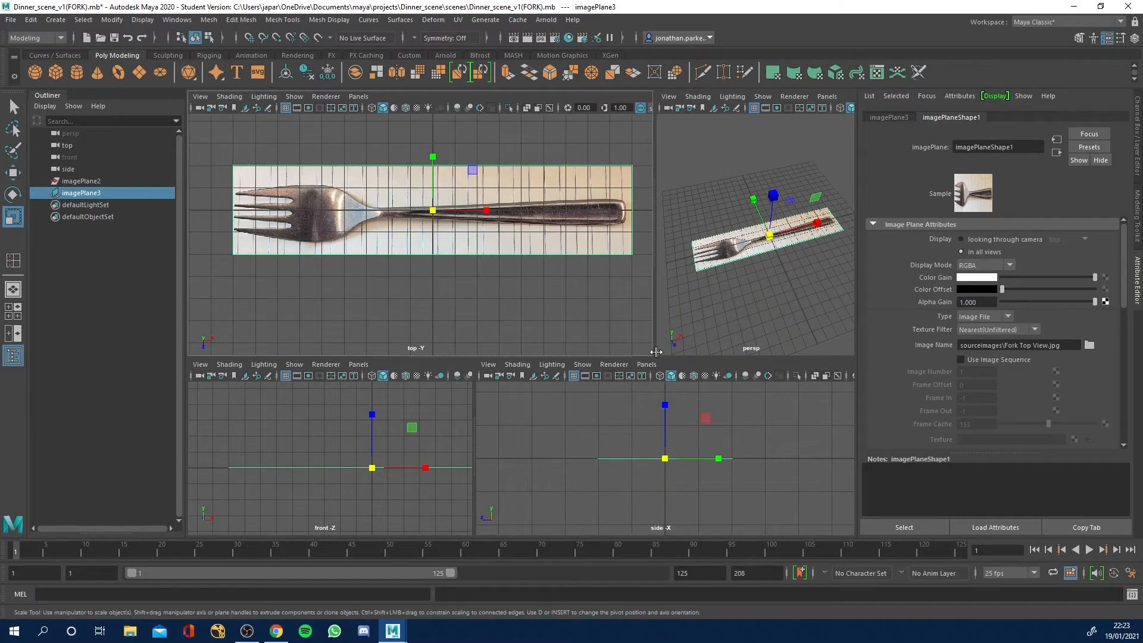
{"action": "left_click_drag", "start_coordinate": [655, 352], "coordinate": [487, 349]}
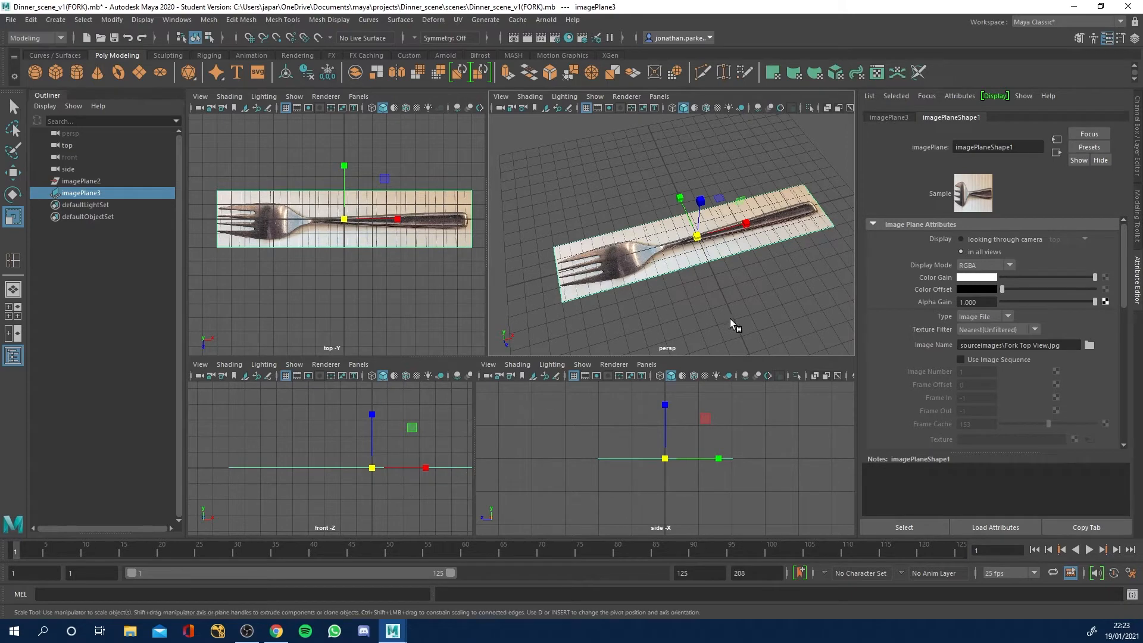
{"action": "left_click_drag", "start_coordinate": [660, 327], "coordinate": [630, 235], "text": "alt"}
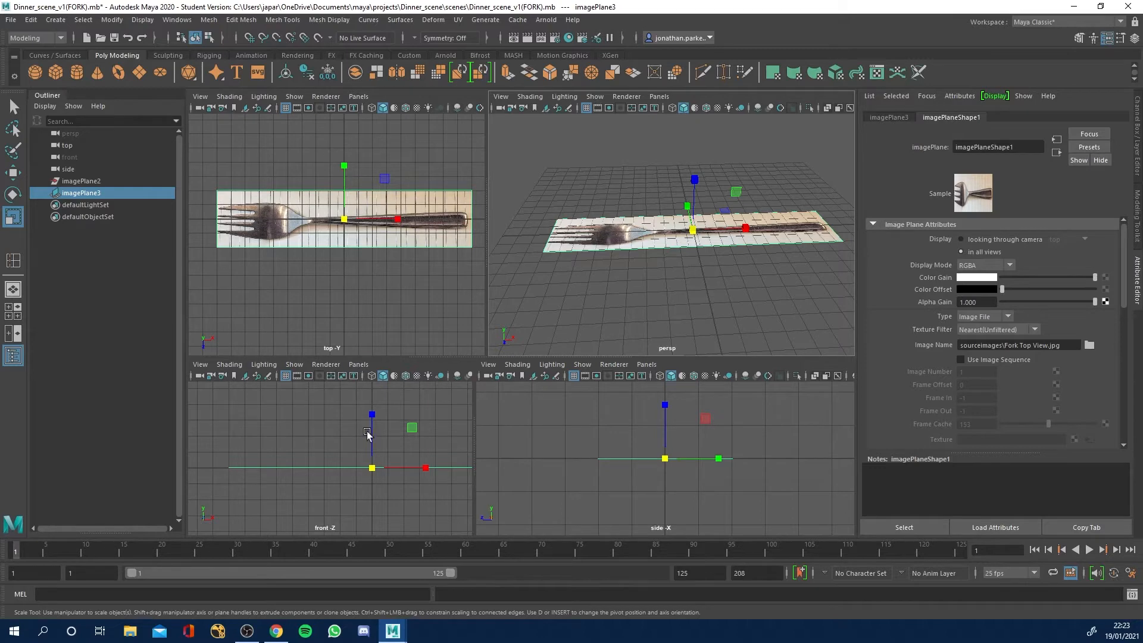
{"action": "middle_click_drag", "start_coordinate": [345, 433], "coordinate": [330, 432], "text": "alt"}
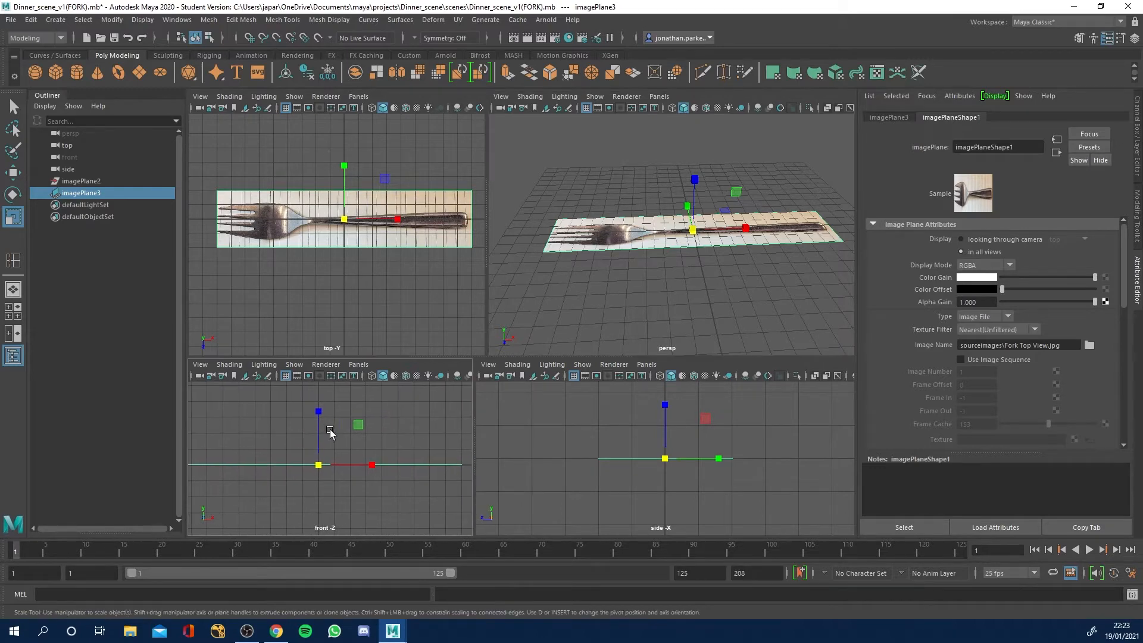
{"action": "left_click_drag", "start_coordinate": [474, 418], "coordinate": [514, 418]}
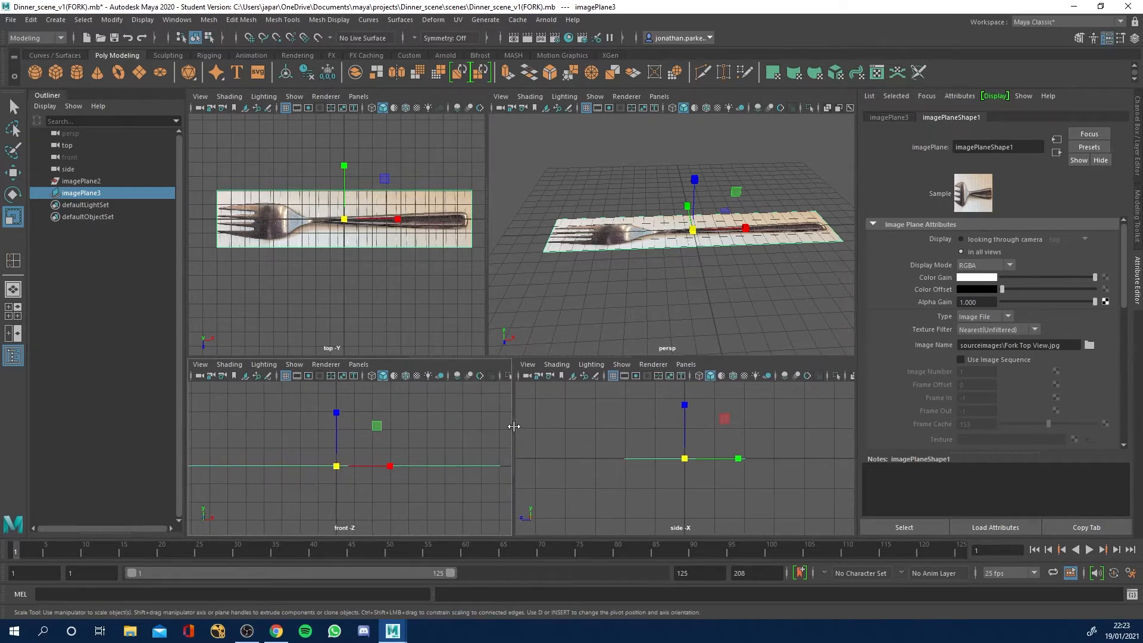
Deselect the top-view image plane and import Fork Side View.jpg as an image plane in the side view.
{"action": "left_click", "coordinate": [622, 419]}
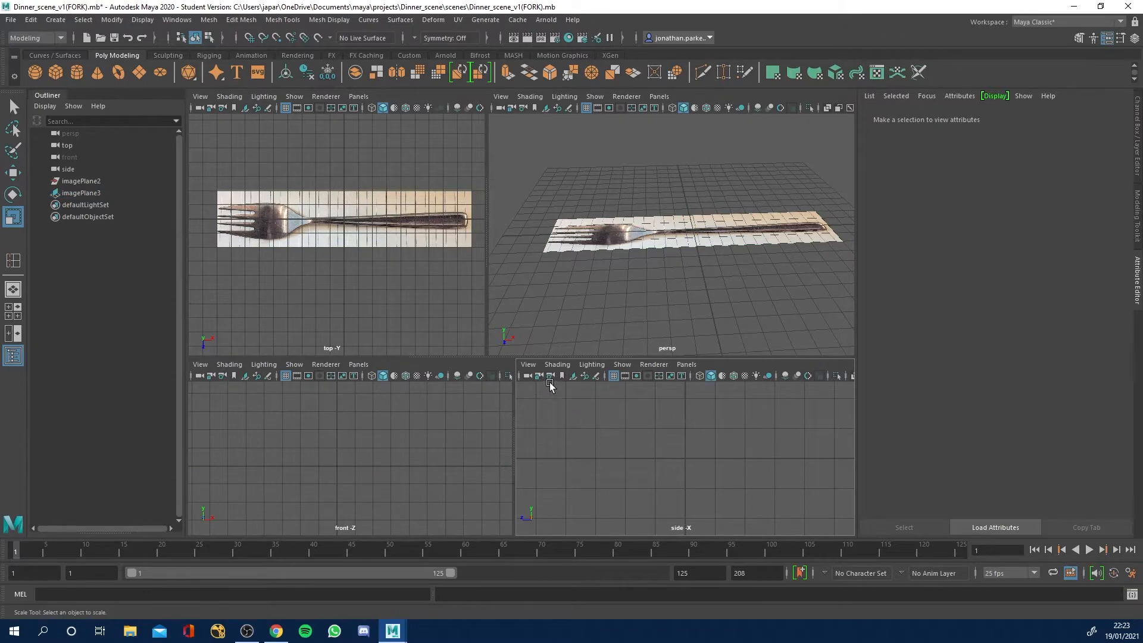
{"action": "left_click", "coordinate": [529, 364]}
{"action": "mouse_move", "coordinate": [558, 357]}
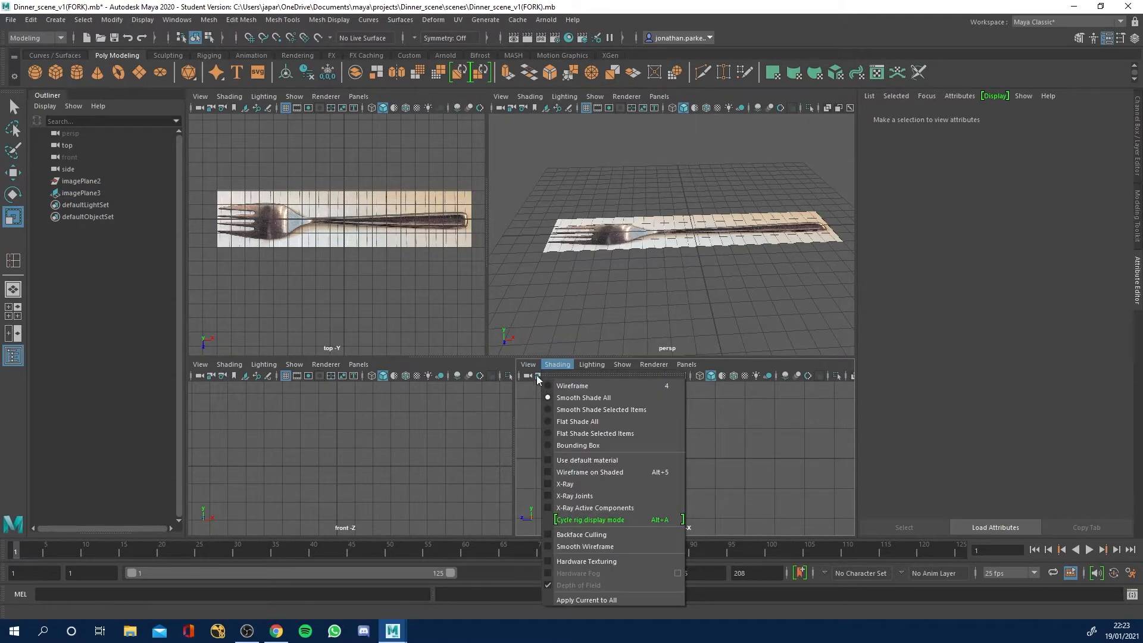
{"action": "mouse_move", "coordinate": [548, 338]}
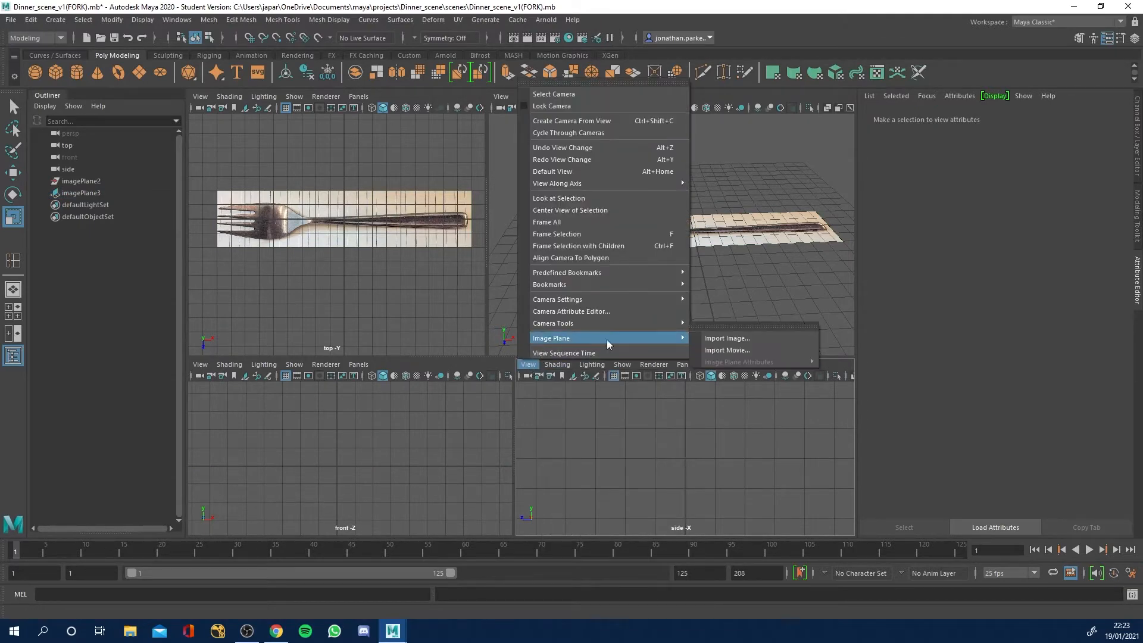
{"action": "left_click", "coordinate": [709, 339]}
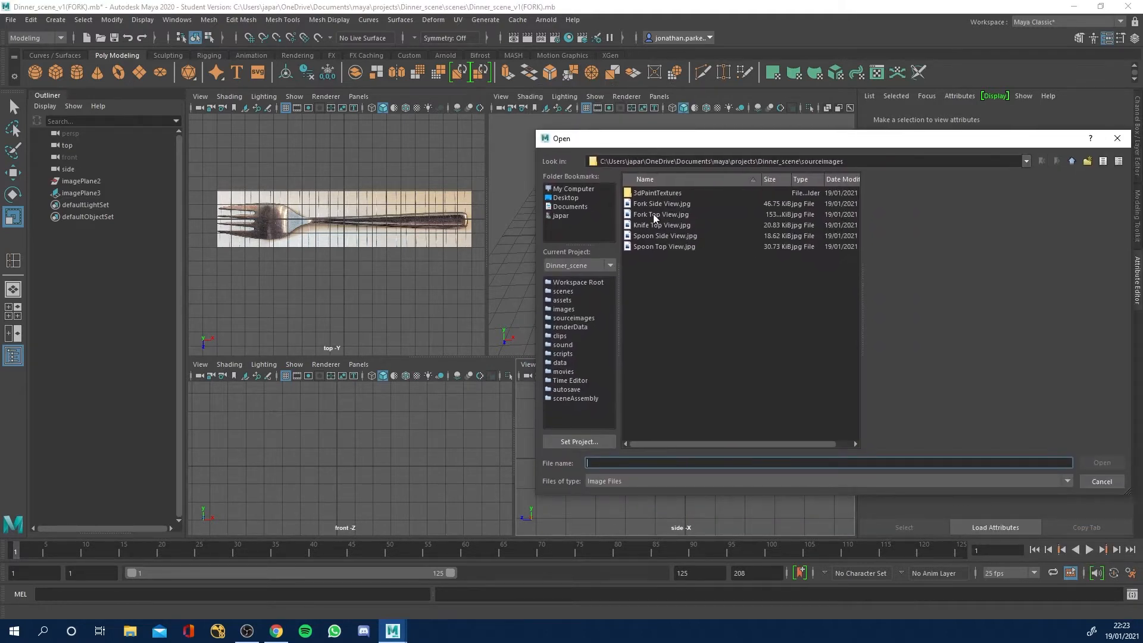
{"action": "left_click", "coordinate": [660, 205]}
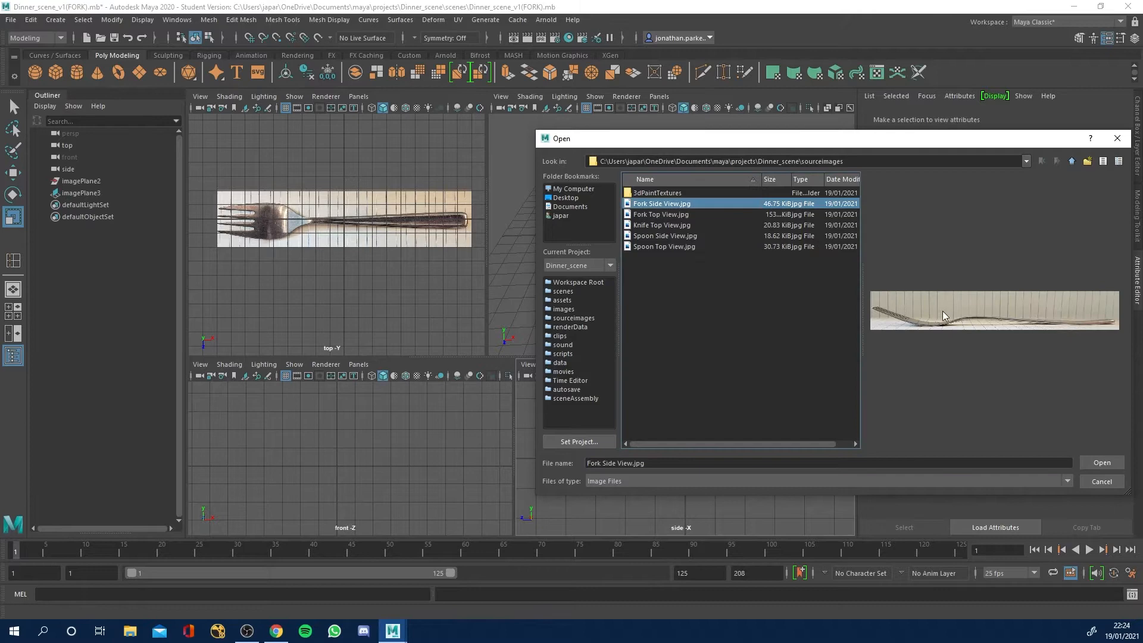
{"action": "left_click", "coordinate": [1099, 463]}
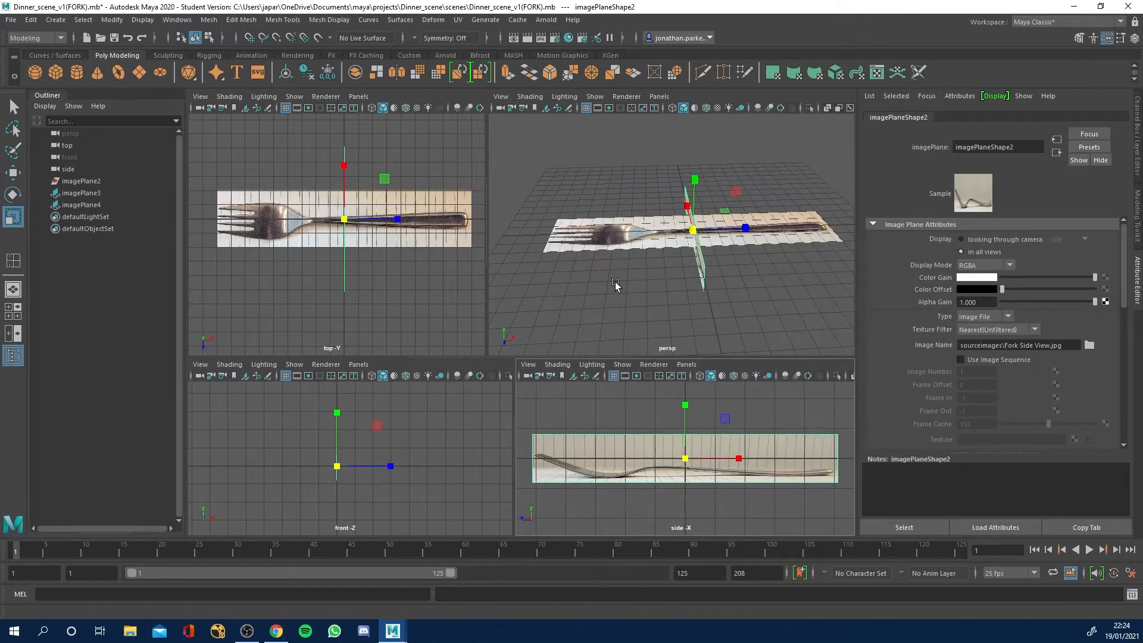
Move the fork side-view image plane straight up so its lower edge rests on the grid's horizontal centre line.
{"action": "left_click_drag", "start_coordinate": [563, 298], "coordinate": [622, 188], "text": "alt"}
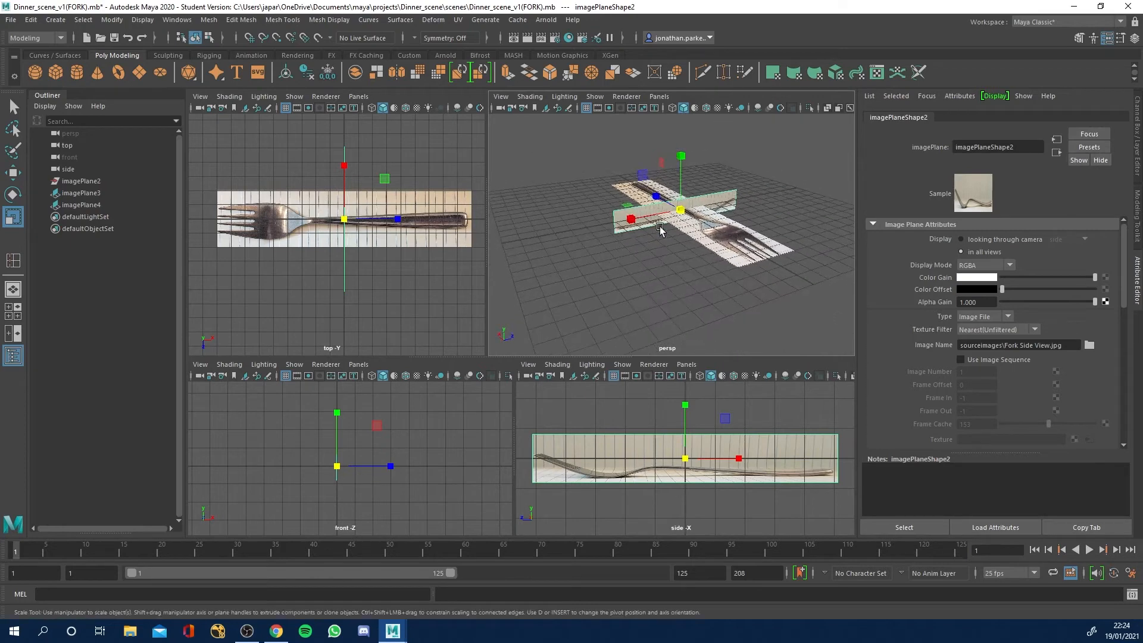
{"action": "scroll", "coordinate": [667, 232], "scroll_direction": "up", "scroll_amount": 4}
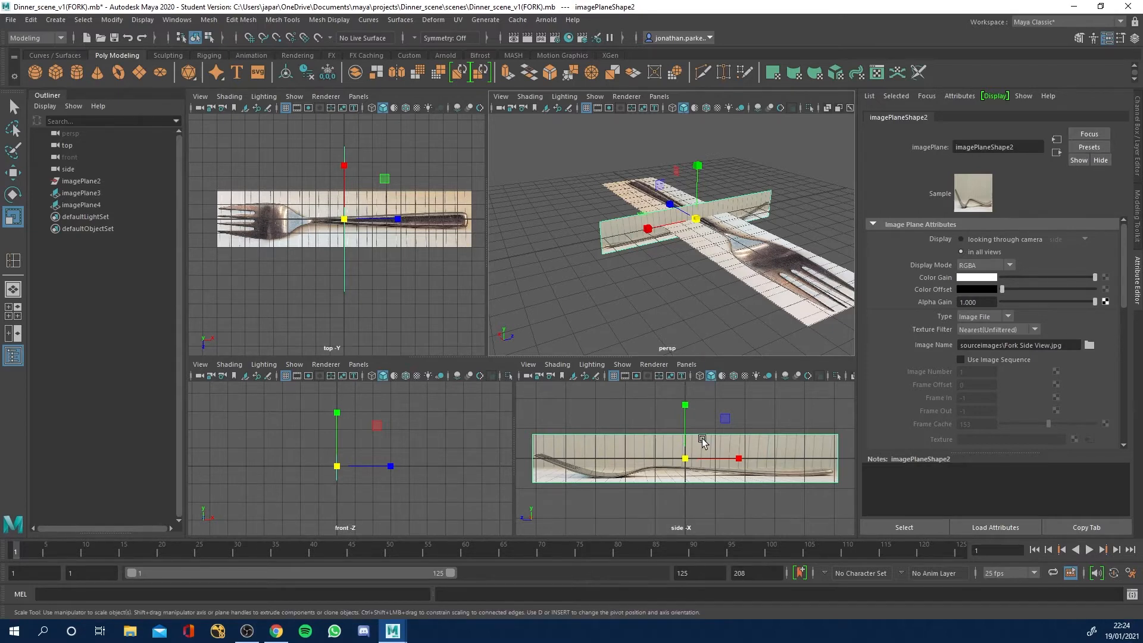
{"action": "key", "text": "w"}
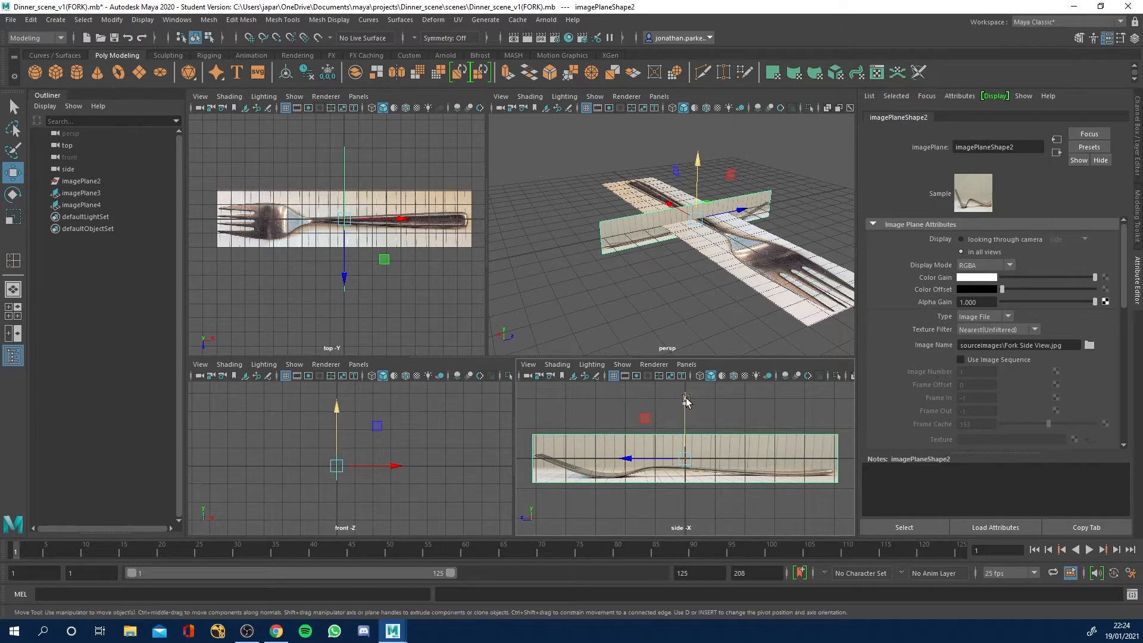
{"action": "left_click_drag", "start_coordinate": [687, 404], "coordinate": [686, 404]}
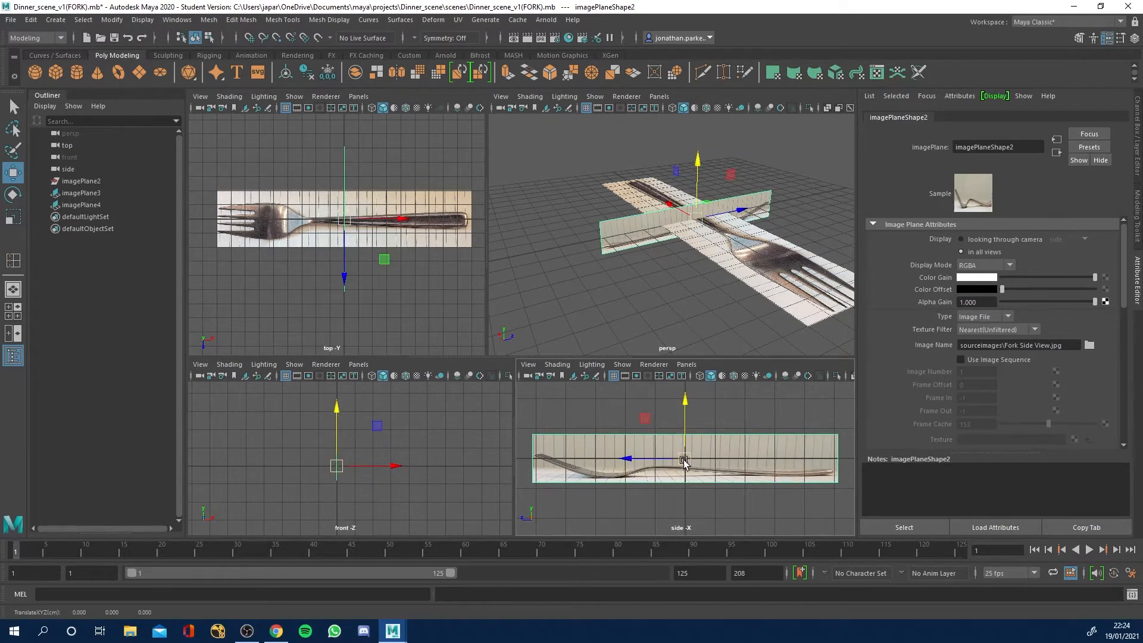
{"action": "mouse_move", "coordinate": [684, 462]}
{"action": "left_mouse_down"}
{"action": "mouse_move", "coordinate": [669, 469]}
{"action": "mouse_move", "coordinate": [697, 460]}
{"action": "left_mouse_up"}
{"action": "key", "text": "ctrl+z"}
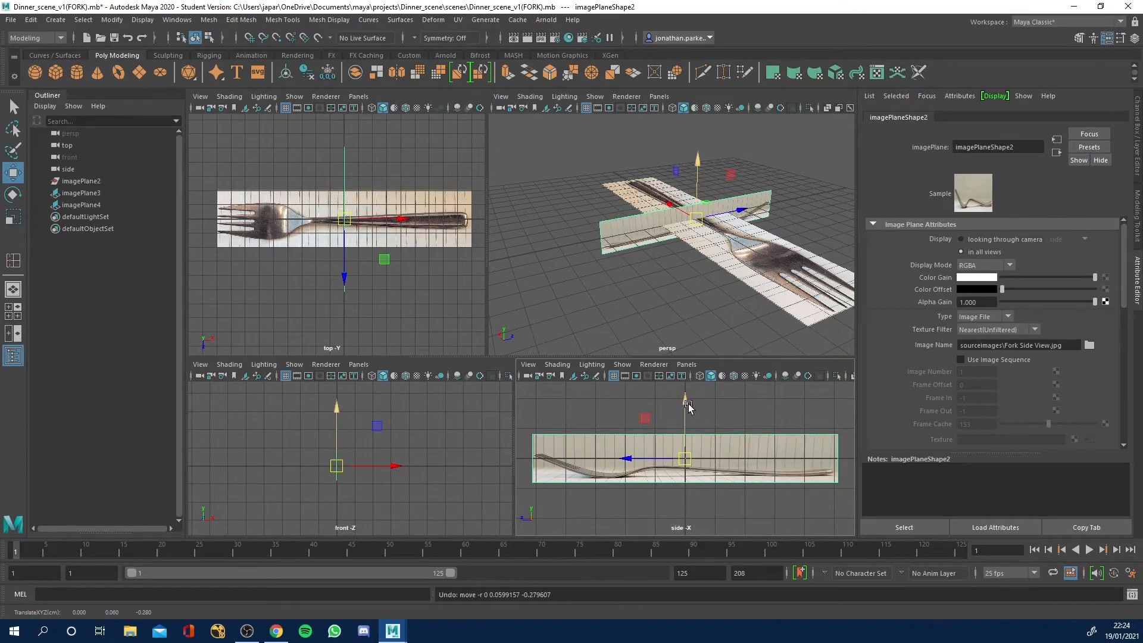
{"action": "left_click_drag", "start_coordinate": [686, 409], "coordinate": [683, 384]}
Rotate the fork side-view image plane freehand about its vertical axis, relative to the top-view fork.
{"action": "left_click_drag", "start_coordinate": [708, 238], "coordinate": [618, 289], "text": "alt"}
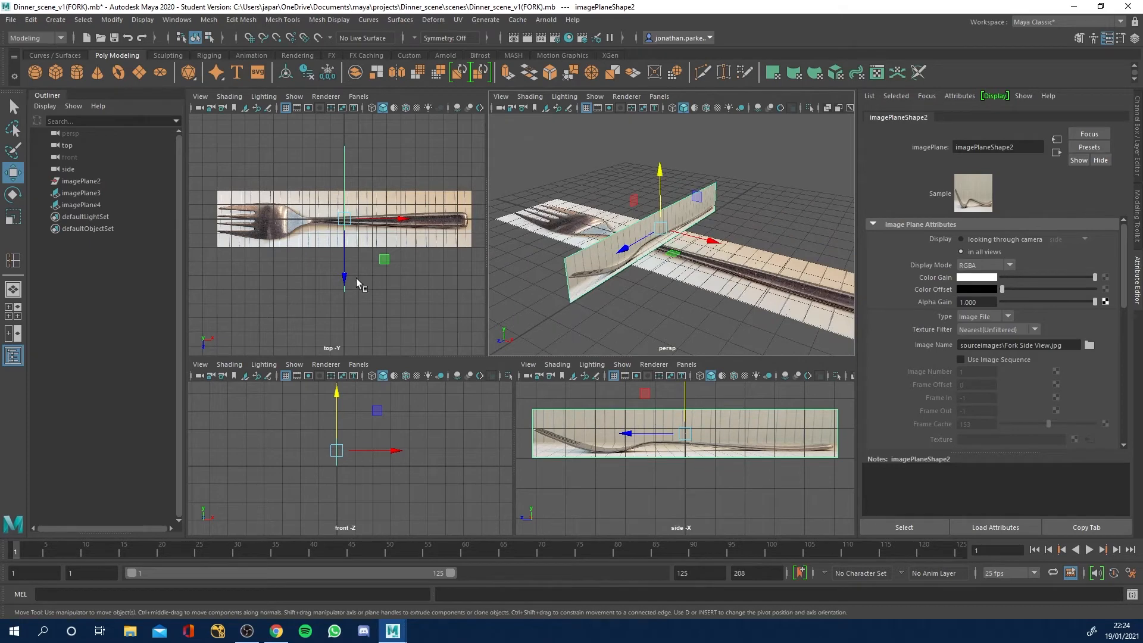
{"action": "left_click", "coordinate": [13, 197]}
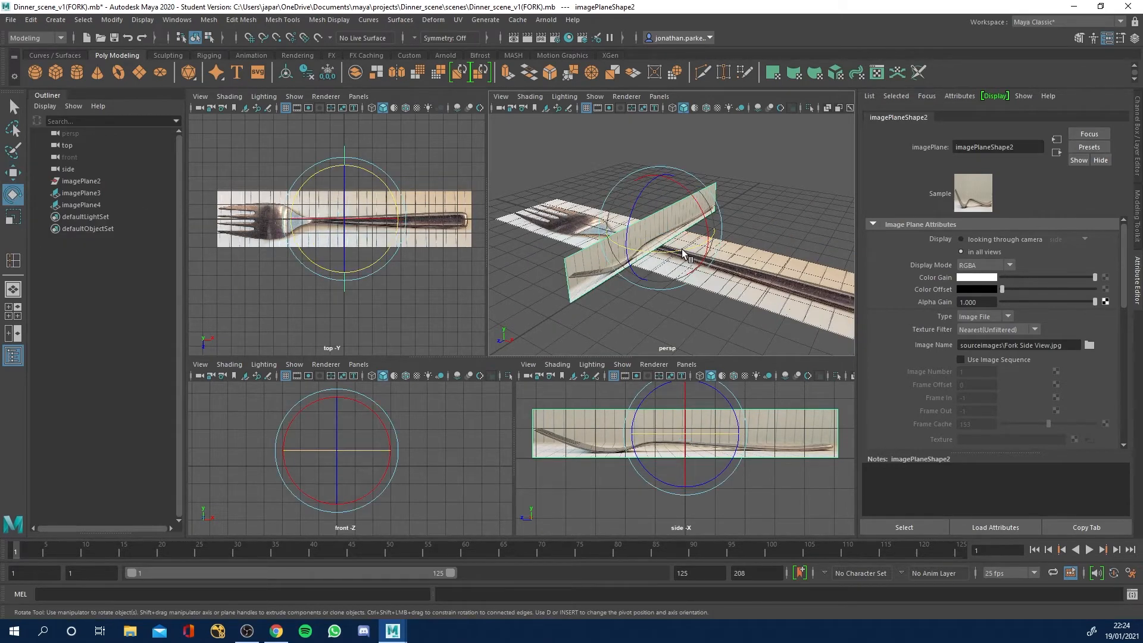
{"action": "left_click_drag", "start_coordinate": [683, 256], "coordinate": [606, 251]}
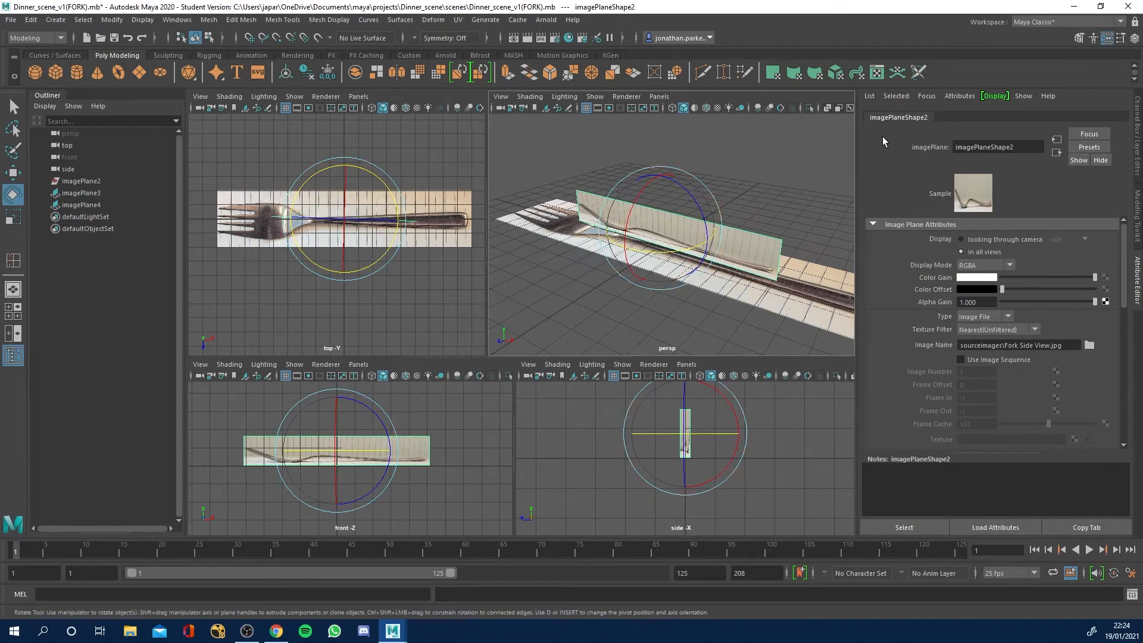
{"action": "left_click_drag", "start_coordinate": [656, 303], "coordinate": [783, 262], "text": "alt"}
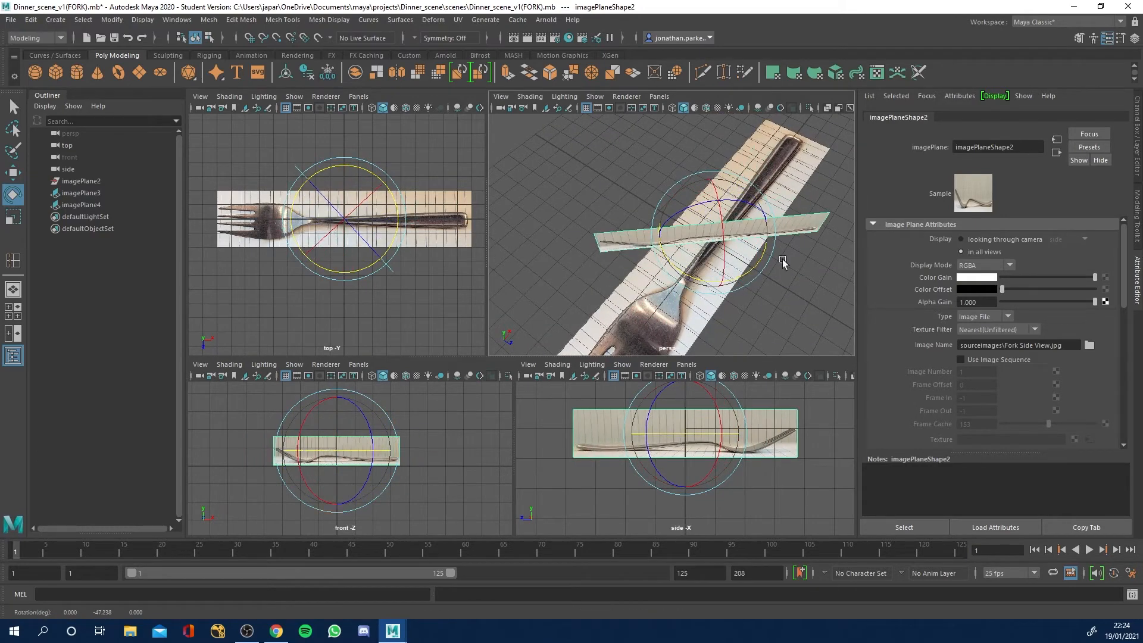
Show the side-view image plane's transform channels and set its Rotate Y to 0 so it runs parallel to the top-view fork.
{"action": "left_click", "coordinate": [1137, 136]}
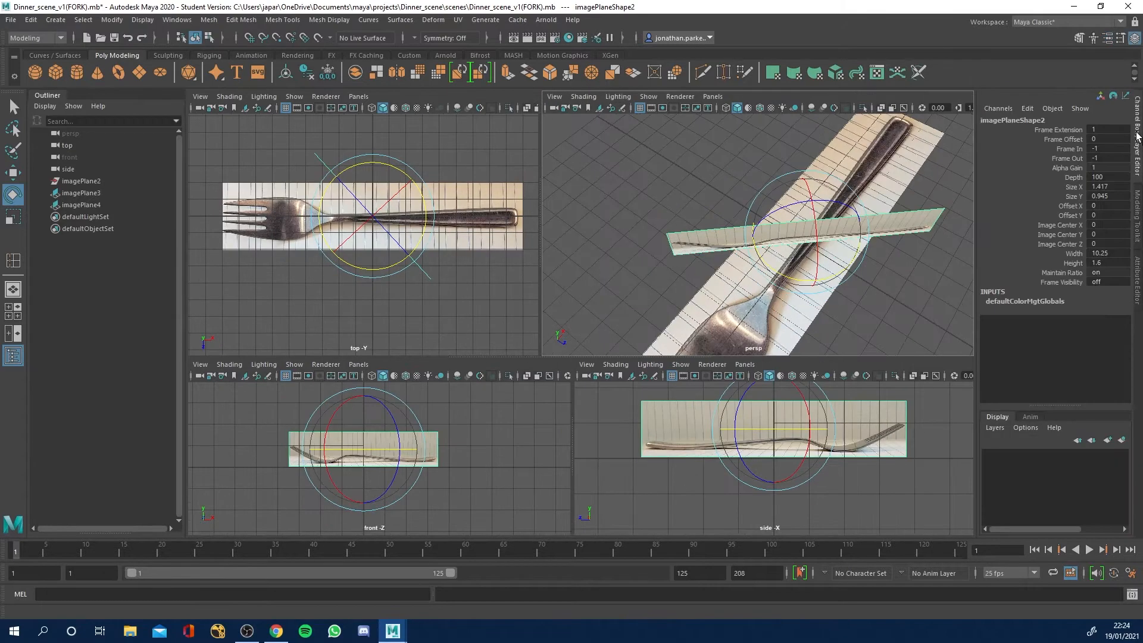
{"action": "left_click", "coordinate": [648, 204]}
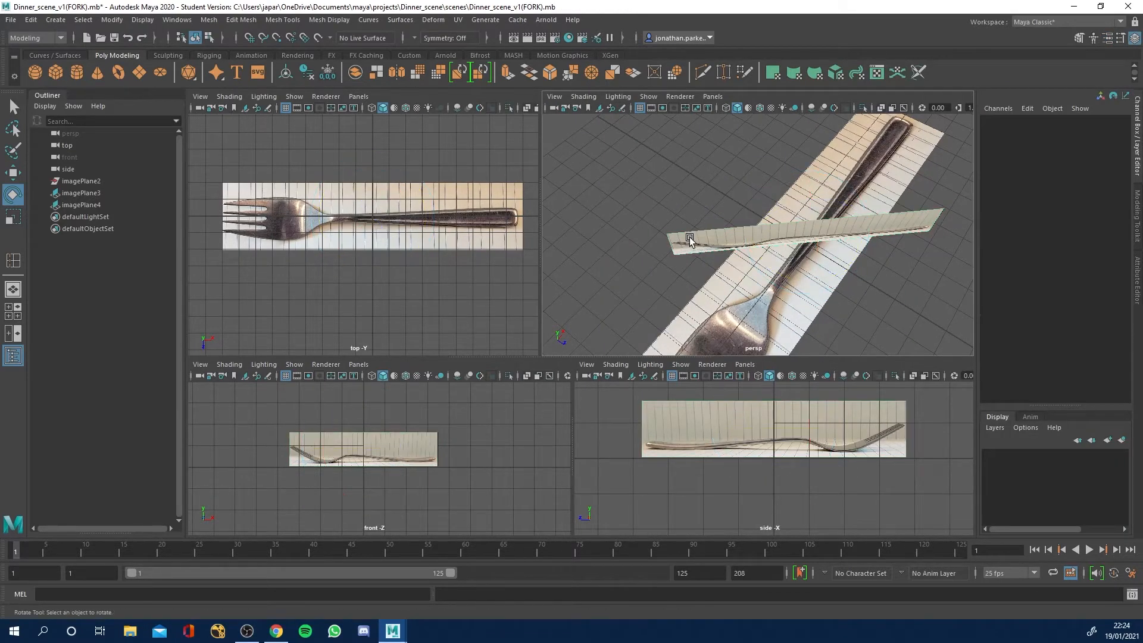
{"action": "left_click", "coordinate": [736, 242]}
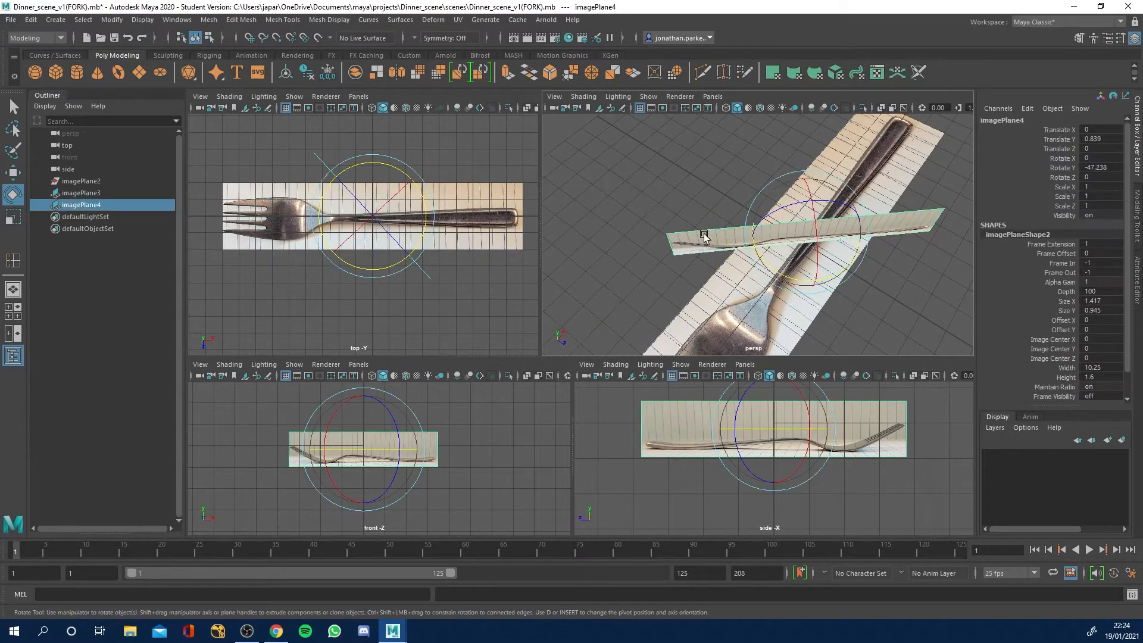
{"action": "left_click", "coordinate": [612, 202]}
{"action": "left_click", "coordinate": [687, 243]}
{"action": "left_click_drag", "start_coordinate": [836, 273], "coordinate": [858, 229]}
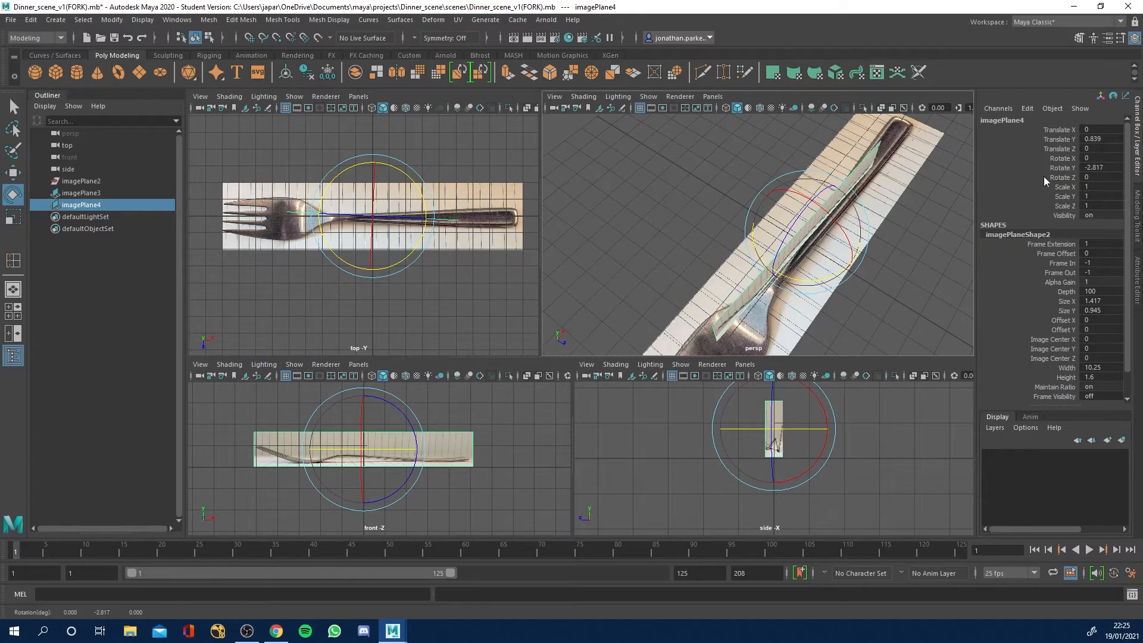
{"action": "left_click_drag", "start_coordinate": [811, 274], "coordinate": [816, 275]}
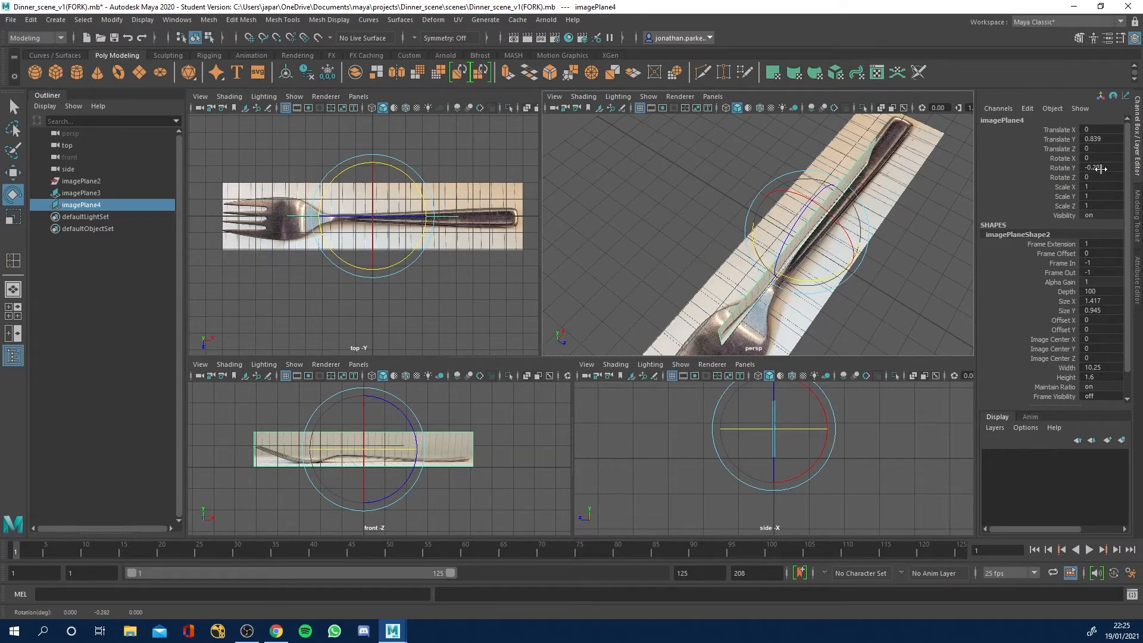
{"action": "left_click", "coordinate": [1102, 168]}
{"action": "type", "text": "0"}
{"action": "key", "text": "Return"}
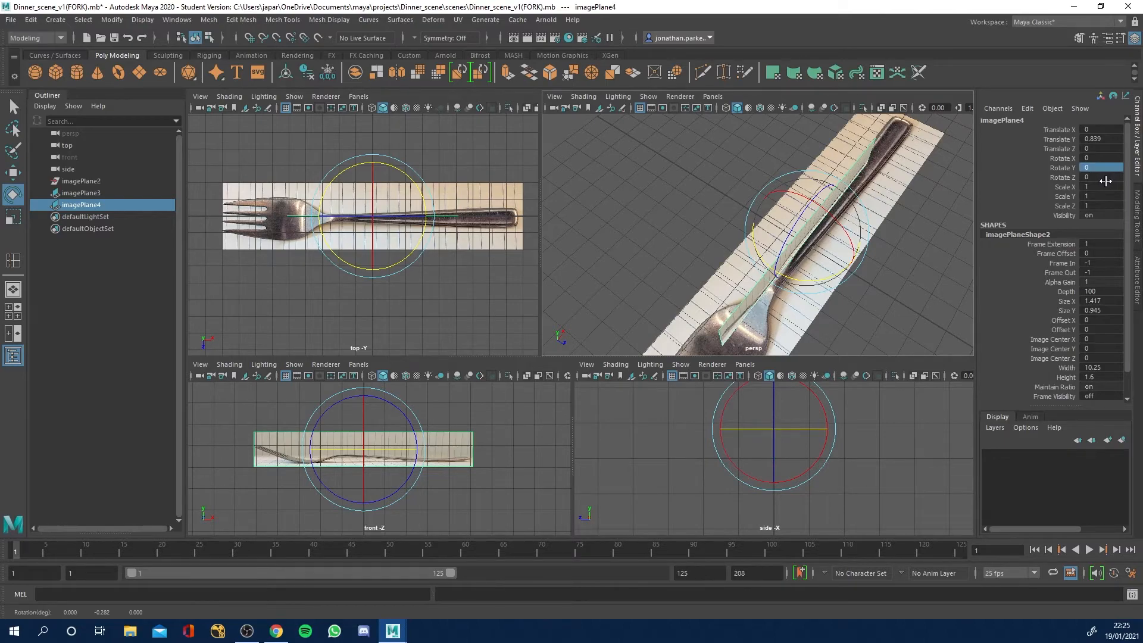
Move the side-view image plane back along Z to about -2.03, at the far edge of the top-view plane.
{"action": "left_click_drag", "start_coordinate": [880, 305], "coordinate": [769, 280], "text": "alt"}
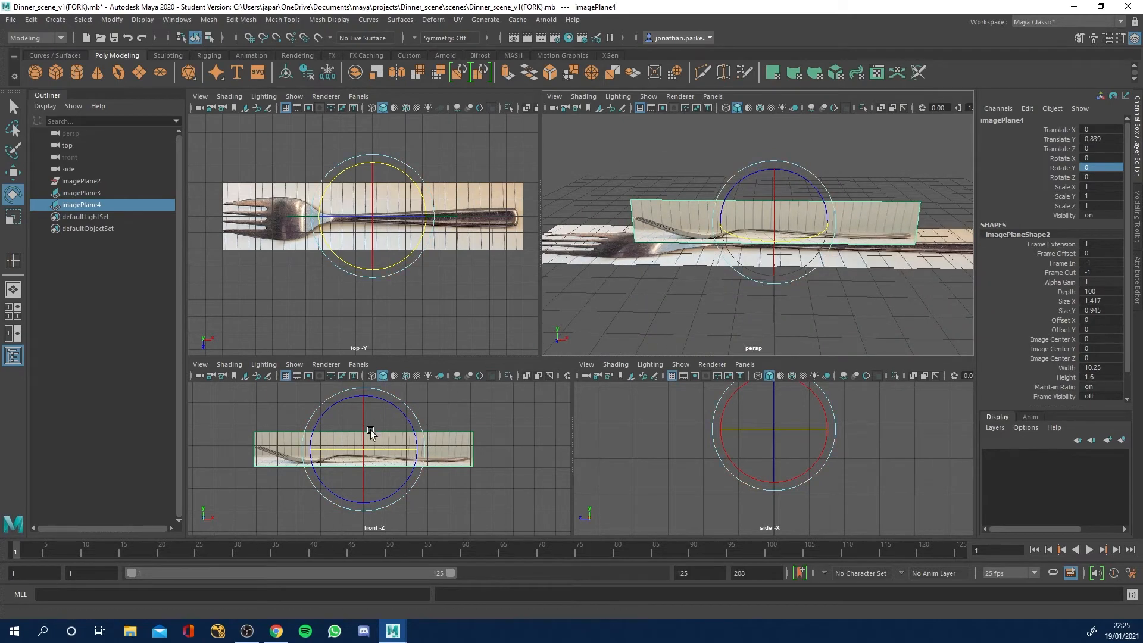
{"action": "key", "text": "w"}
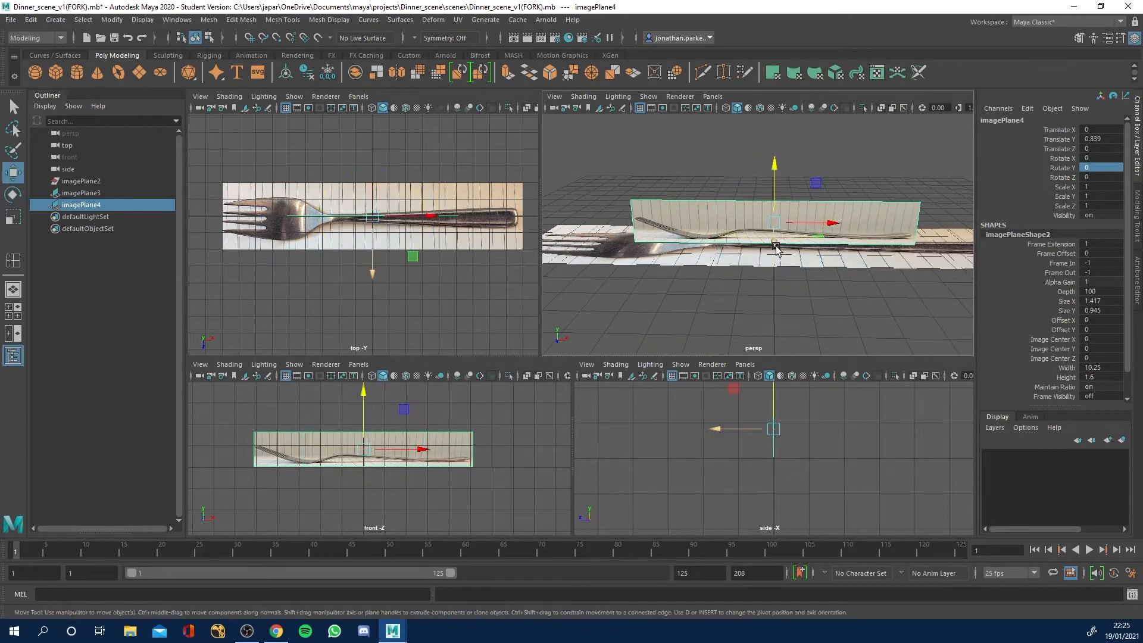
{"action": "left_click_drag", "start_coordinate": [774, 238], "coordinate": [844, 254]}
{"action": "left_click_drag", "start_coordinate": [830, 212], "coordinate": [740, 261]}
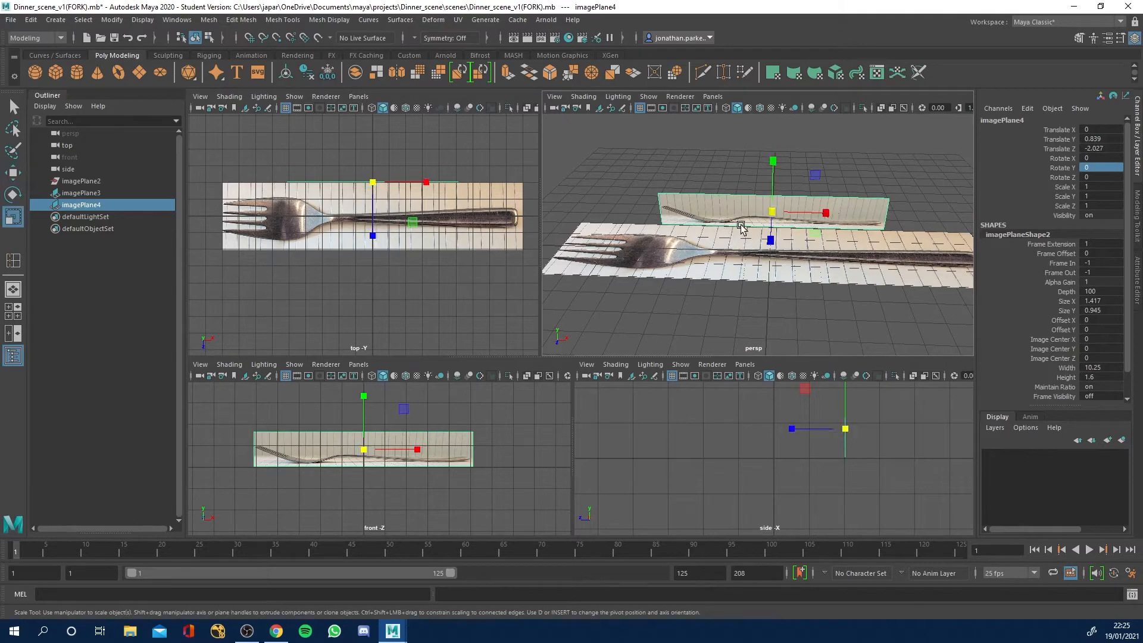
Scale the side-view image plane up uniformly to about 1.77 so its length matches the top-view plane.
{"action": "key", "text": "r"}
{"action": "left_click_drag", "start_coordinate": [773, 213], "coordinate": [852, 214]}
{"action": "key", "text": "ctrl+z"}
{"action": "left_click_drag", "start_coordinate": [772, 212], "coordinate": [832, 210]}
{"action": "left_click_drag", "start_coordinate": [819, 291], "coordinate": [738, 273], "text": "alt"}
{"action": "left_click_drag", "start_coordinate": [770, 210], "coordinate": [780, 216]}
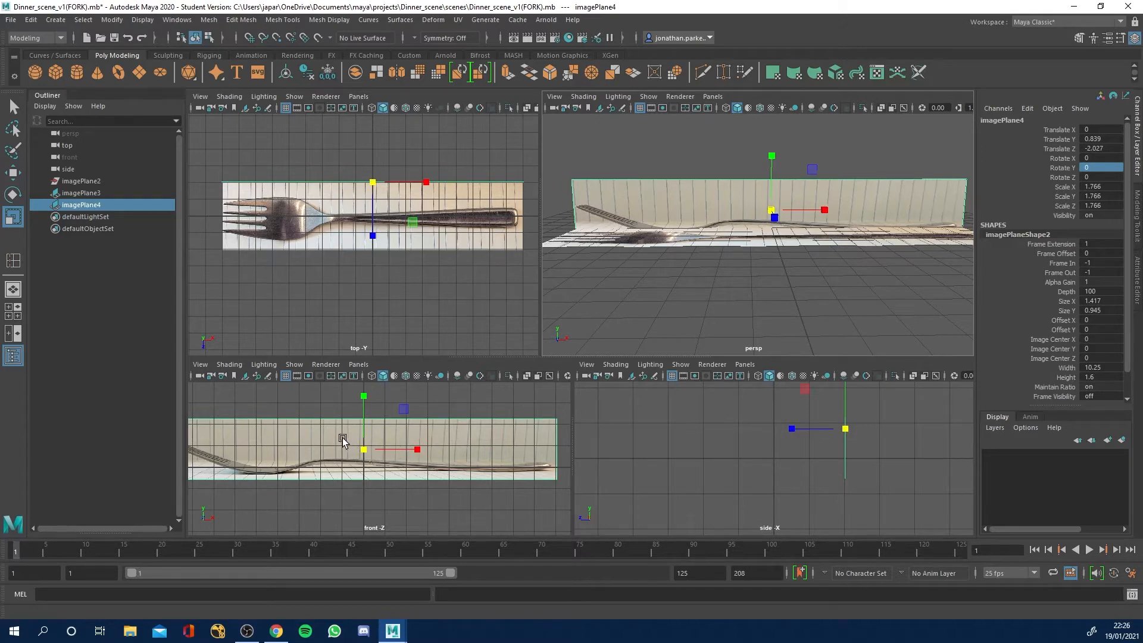
Raise the side-view image plane to about 1.42 in Translate Y so its lower edge meets the top-view plane, and deselect it.
{"action": "key", "text": "w"}
{"action": "left_click_drag", "start_coordinate": [363, 395], "coordinate": [363, 387]}
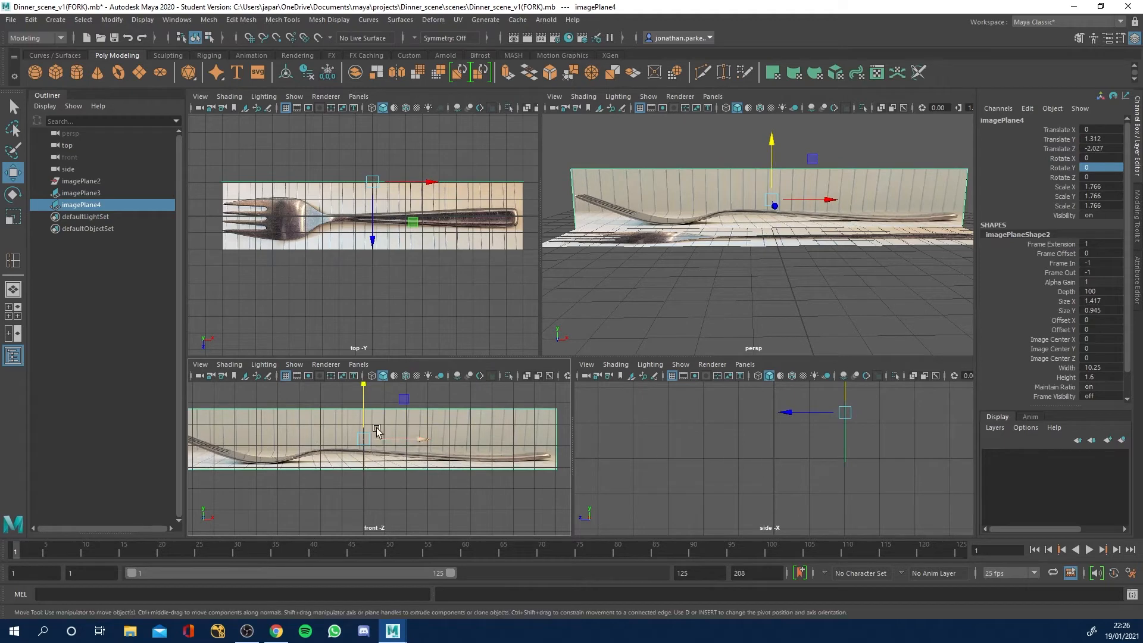
{"action": "left_click_drag", "start_coordinate": [618, 289], "coordinate": [712, 283], "text": "alt"}
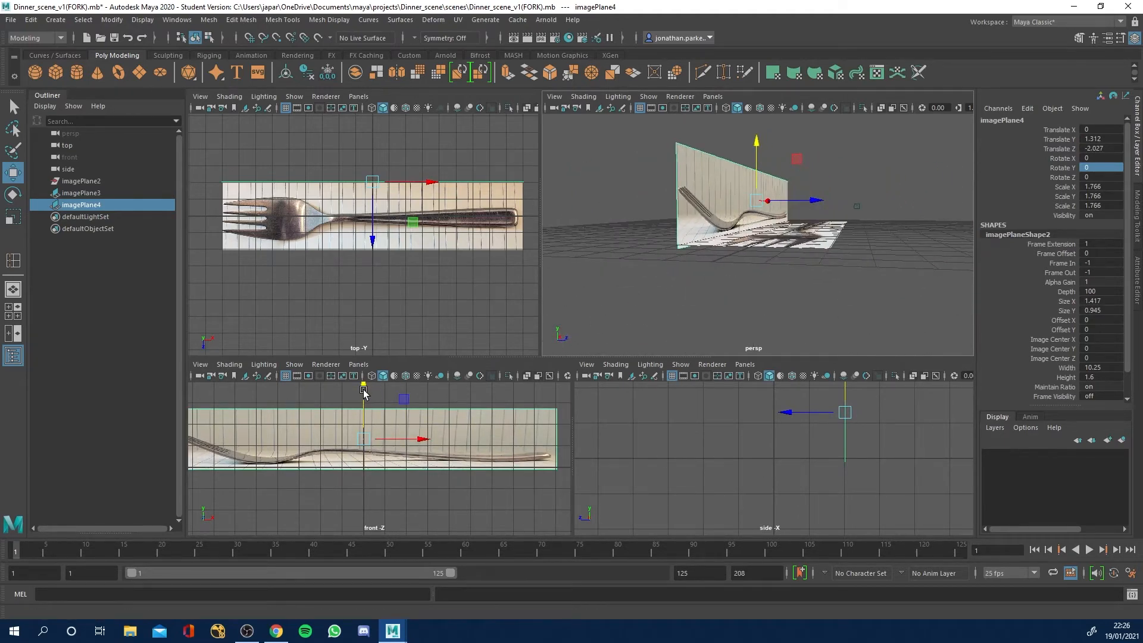
{"action": "left_click_drag", "start_coordinate": [363, 391], "coordinate": [363, 389]}
{"action": "left_click_drag", "start_coordinate": [760, 293], "coordinate": [675, 269], "text": "alt"}
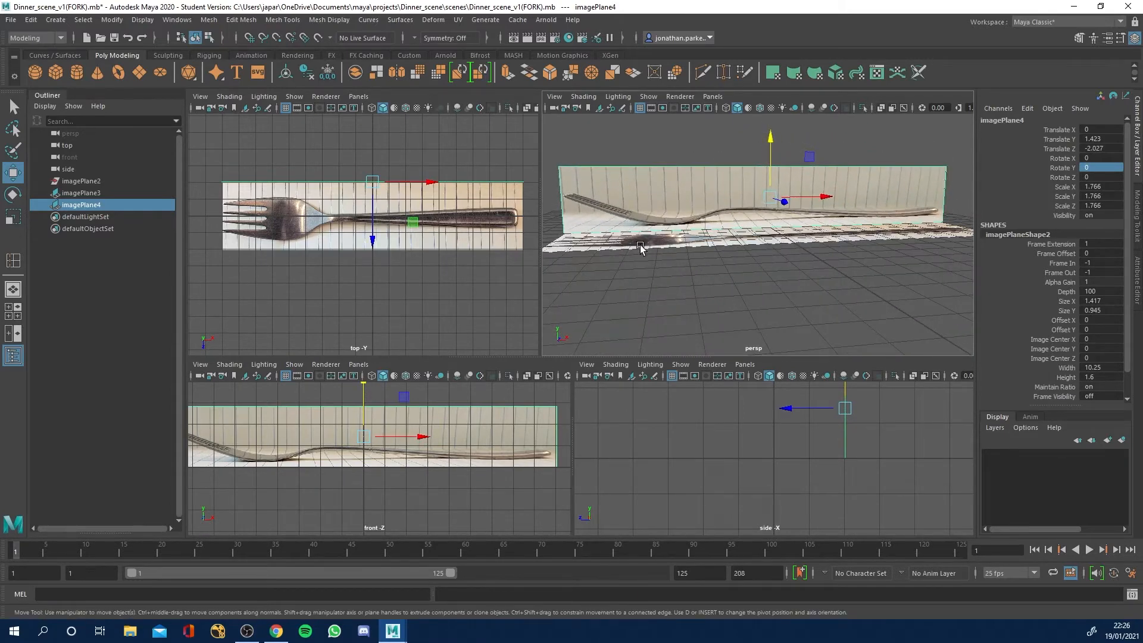
{"action": "left_click", "coordinate": [683, 291]}
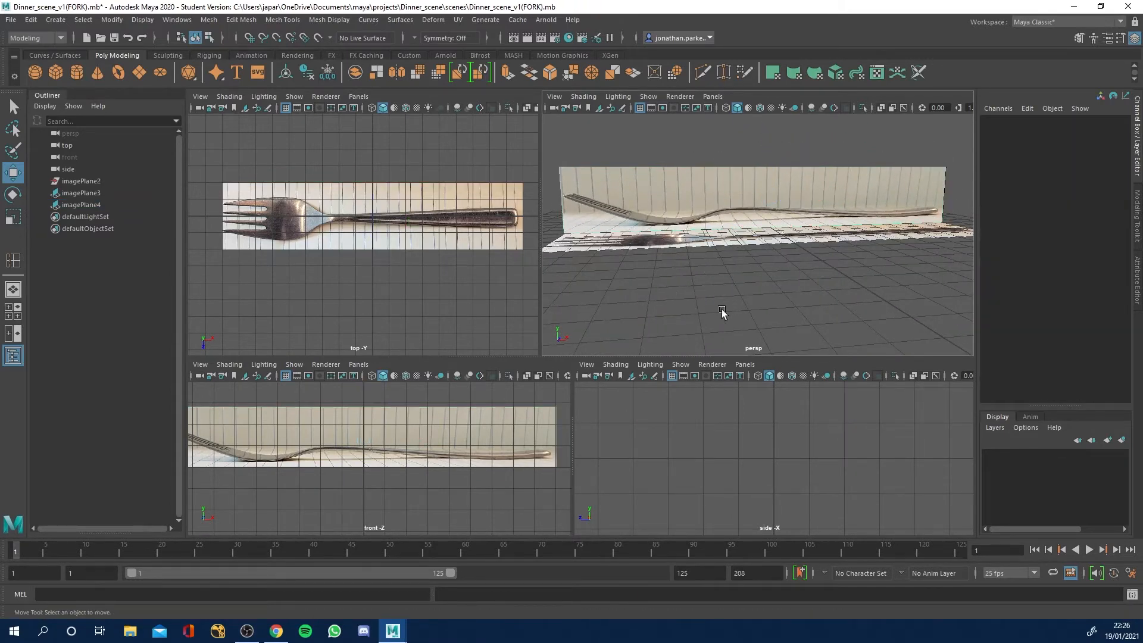
{"action": "left_click_drag", "start_coordinate": [704, 285], "coordinate": [742, 299], "text": "alt"}
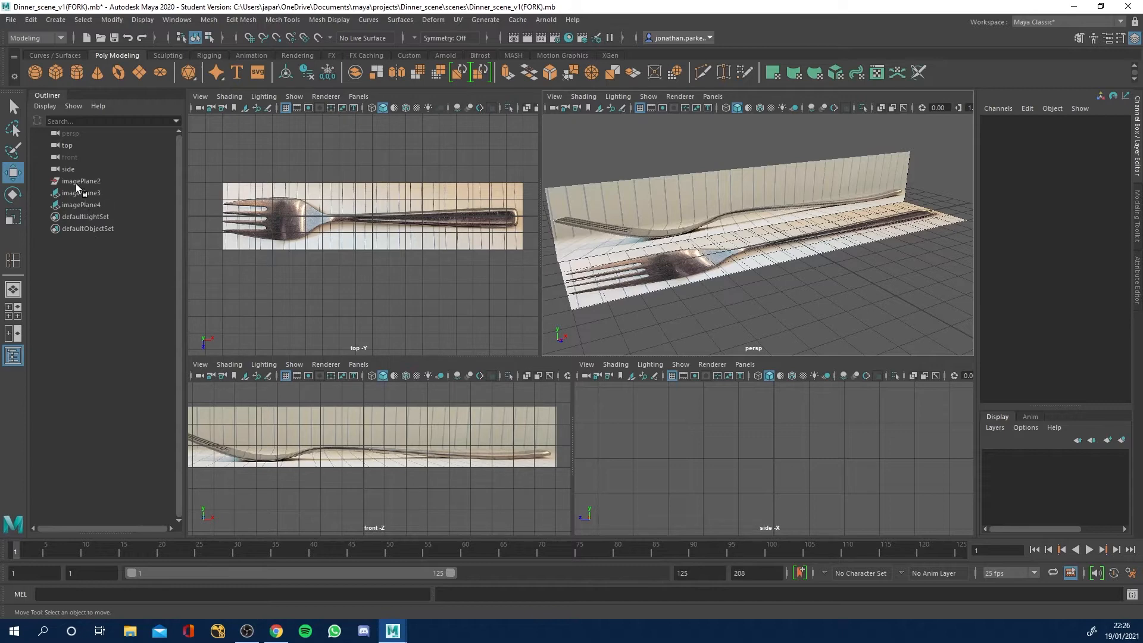
Delete the leftover imagePlane2 from the scene, keeping the two fork reference planes.
{"action": "left_click", "coordinate": [186, 21]}
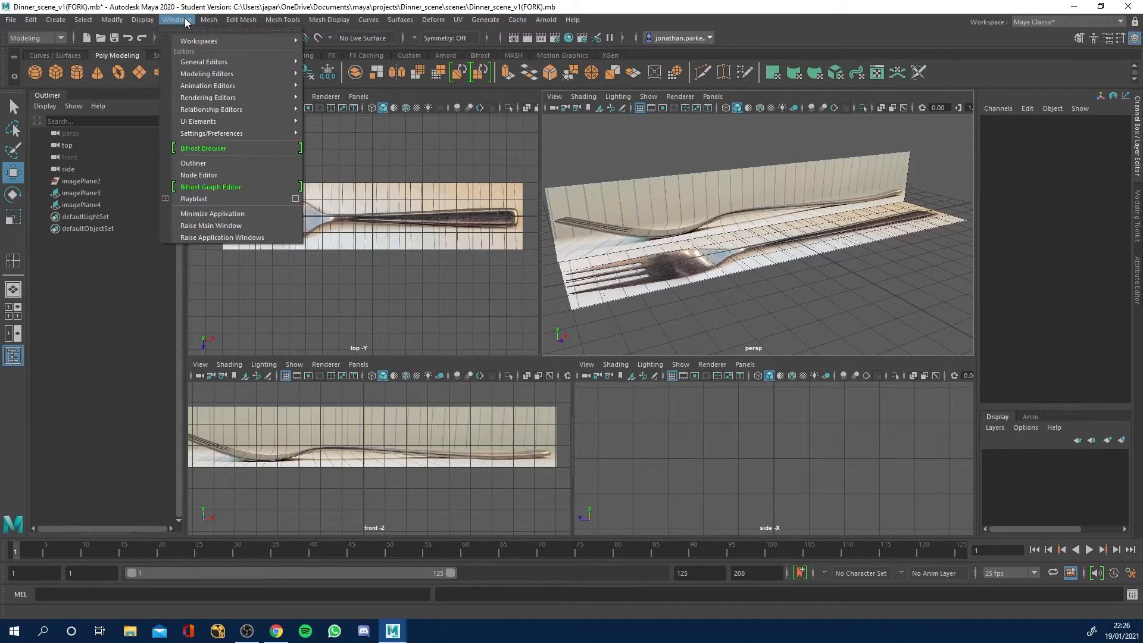
{"action": "left_click", "coordinate": [94, 204]}
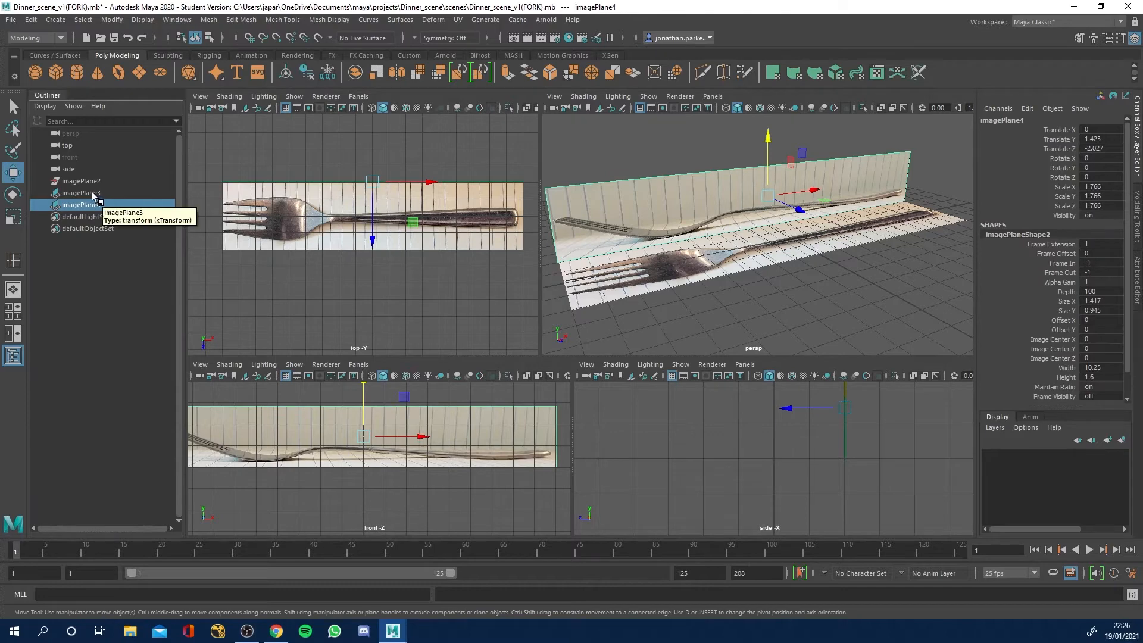
{"action": "left_click", "coordinate": [87, 182]}
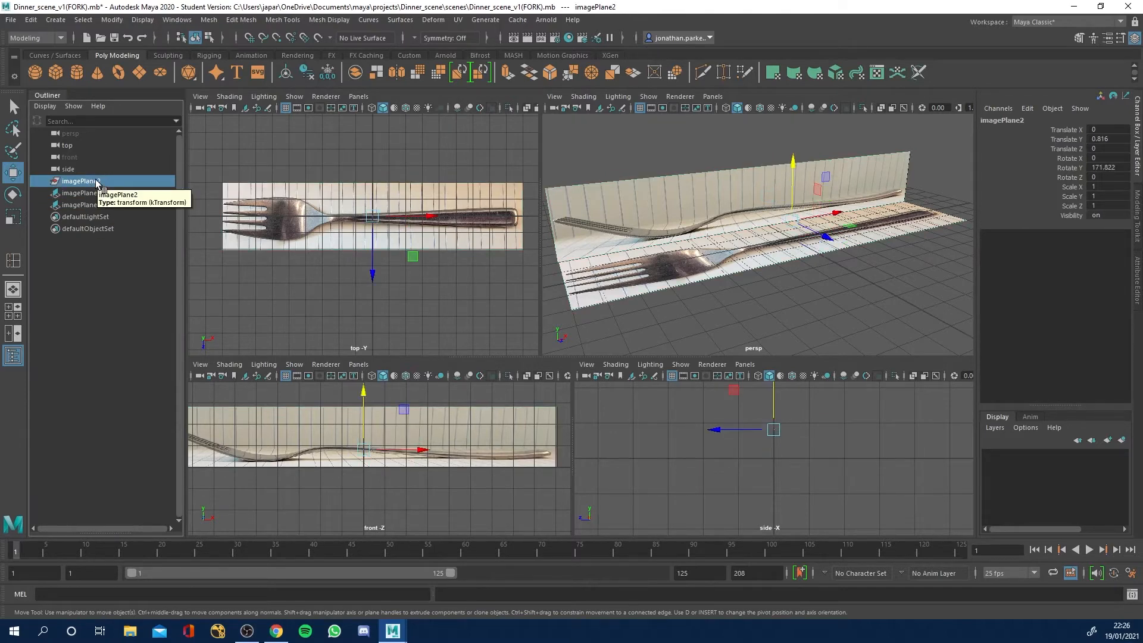
{"action": "key", "text": "Delete"}
{"action": "left_click", "coordinate": [80, 183]}
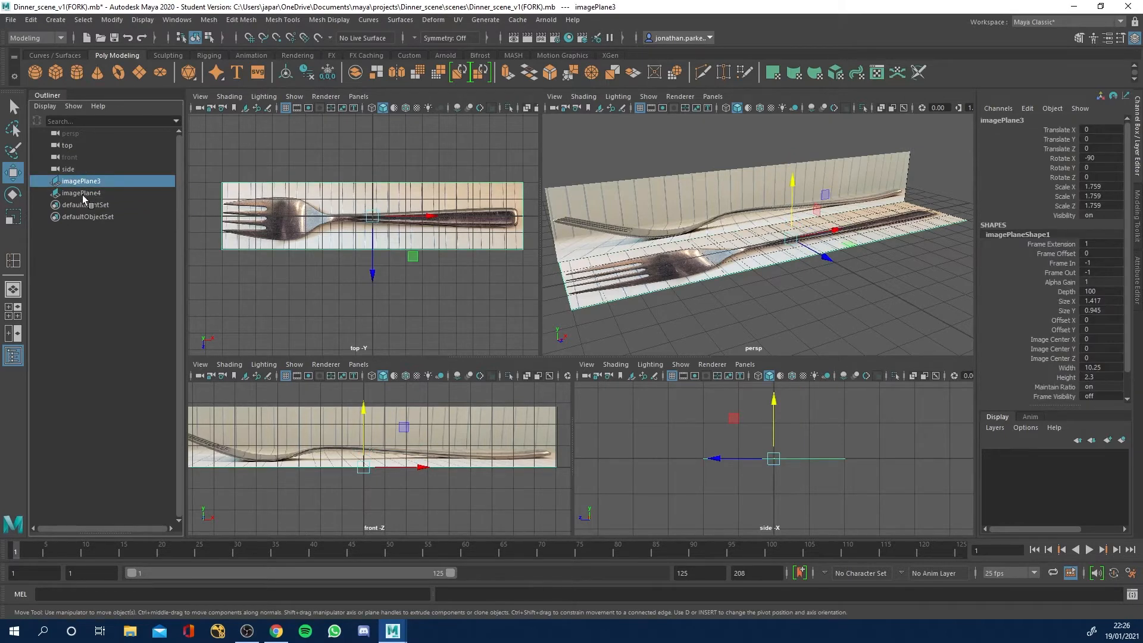
{"action": "left_click", "coordinate": [85, 192]}
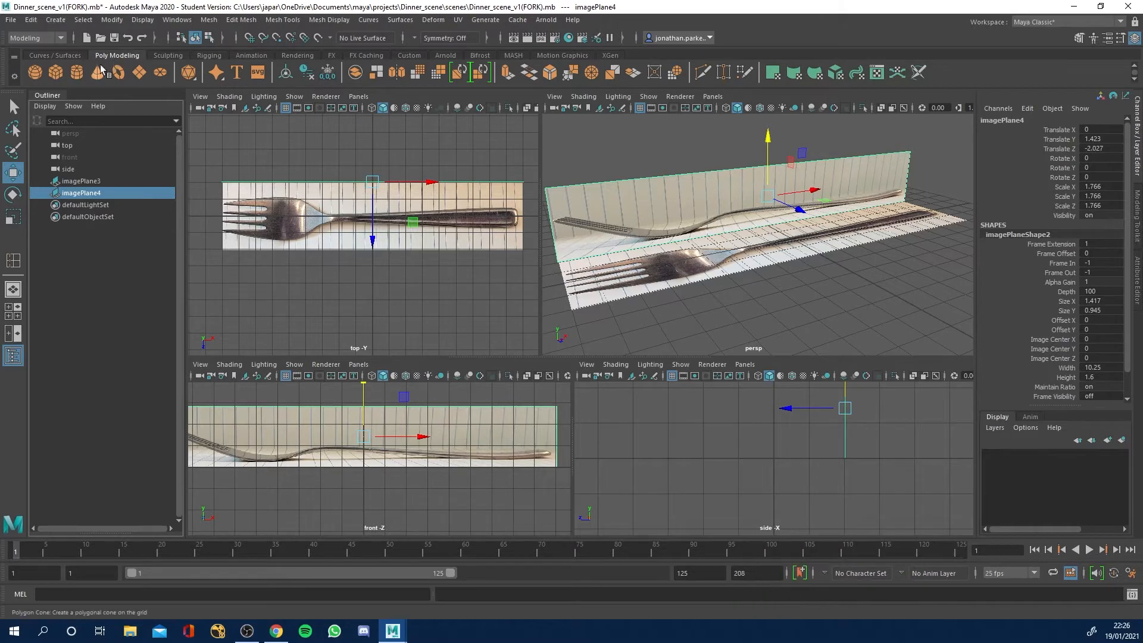
Create a polygon cube at the origin and enlarge the top viewport, framing the cube over the fork's neck.
{"action": "left_click", "coordinate": [55, 73]}
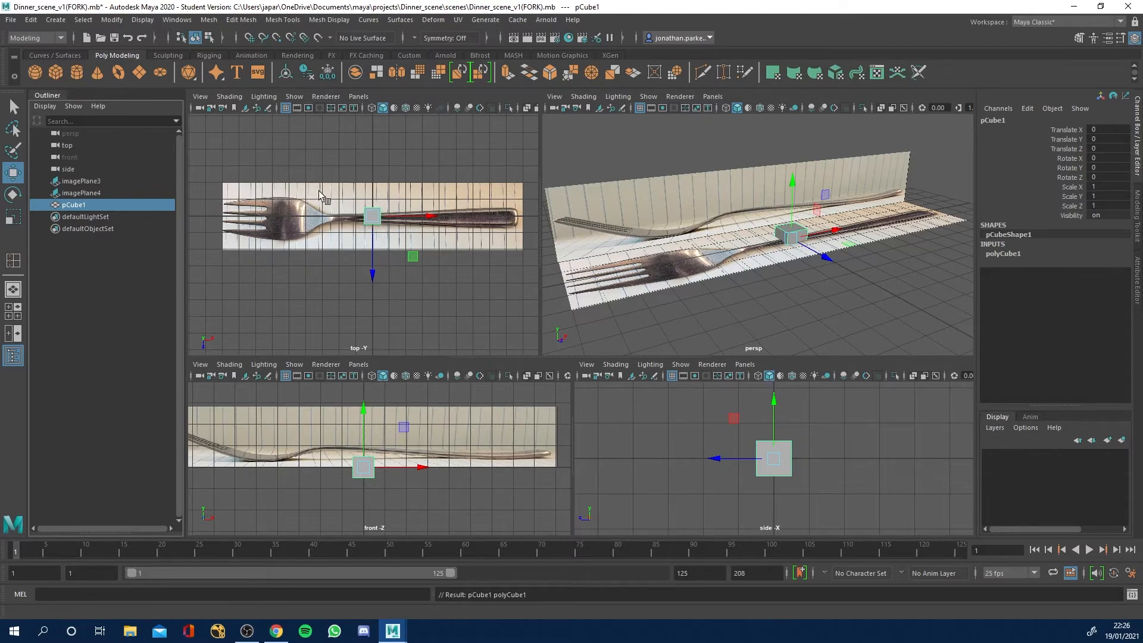
{"action": "scroll", "coordinate": [364, 234], "scroll_direction": "up", "scroll_amount": 4}
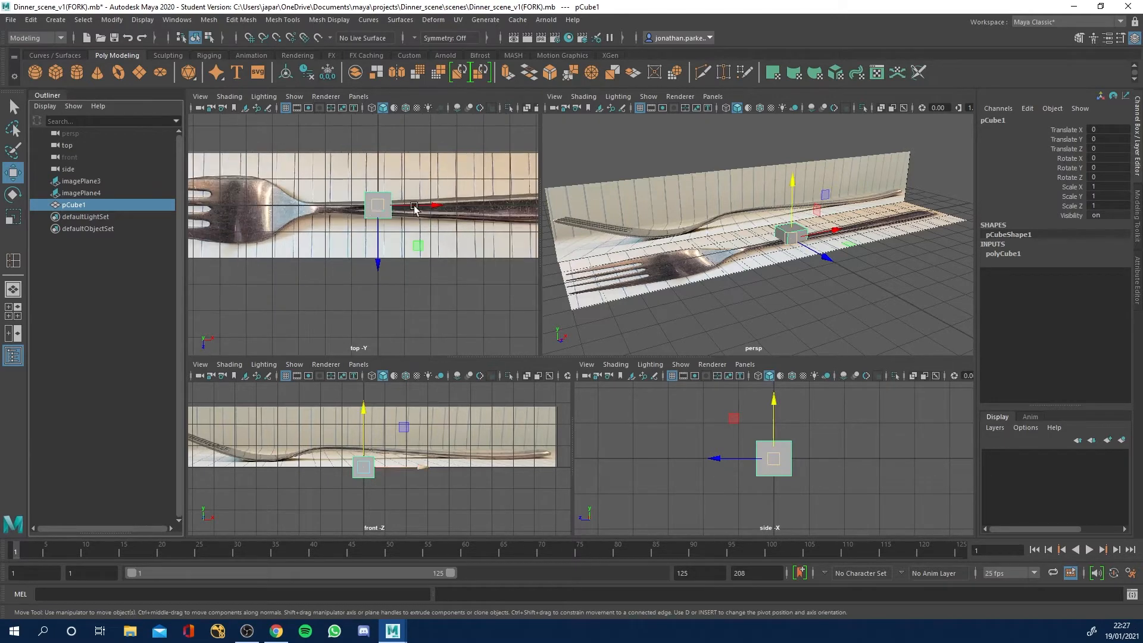
{"action": "left_click_drag", "start_coordinate": [800, 320], "coordinate": [767, 317], "text": "alt"}
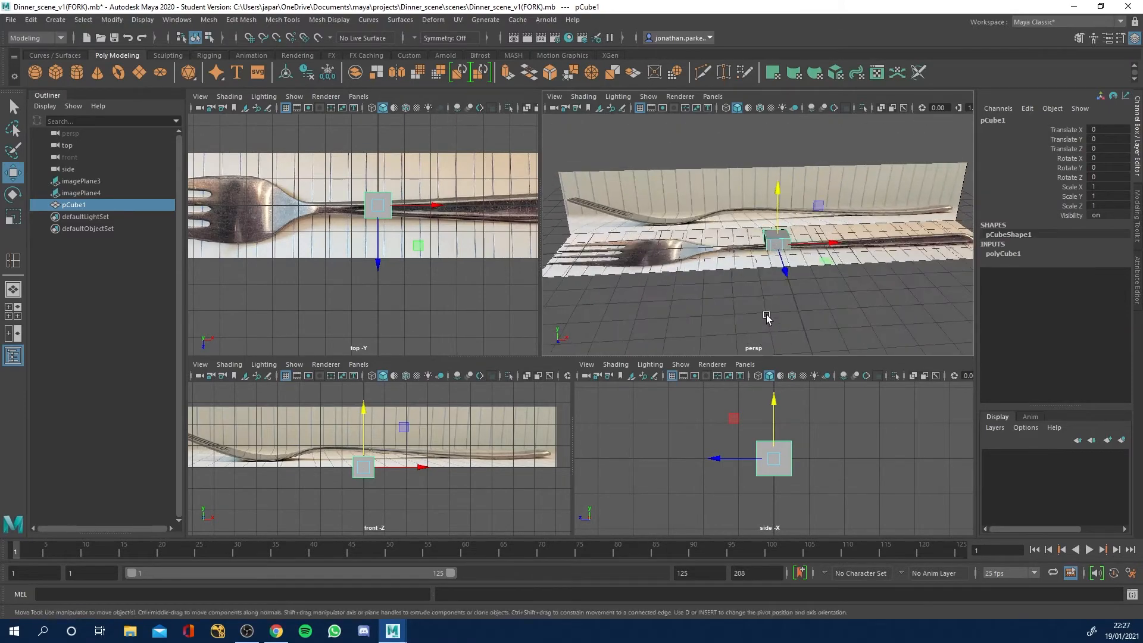
{"action": "scroll", "coordinate": [349, 204], "scroll_direction": "up", "scroll_amount": 4}
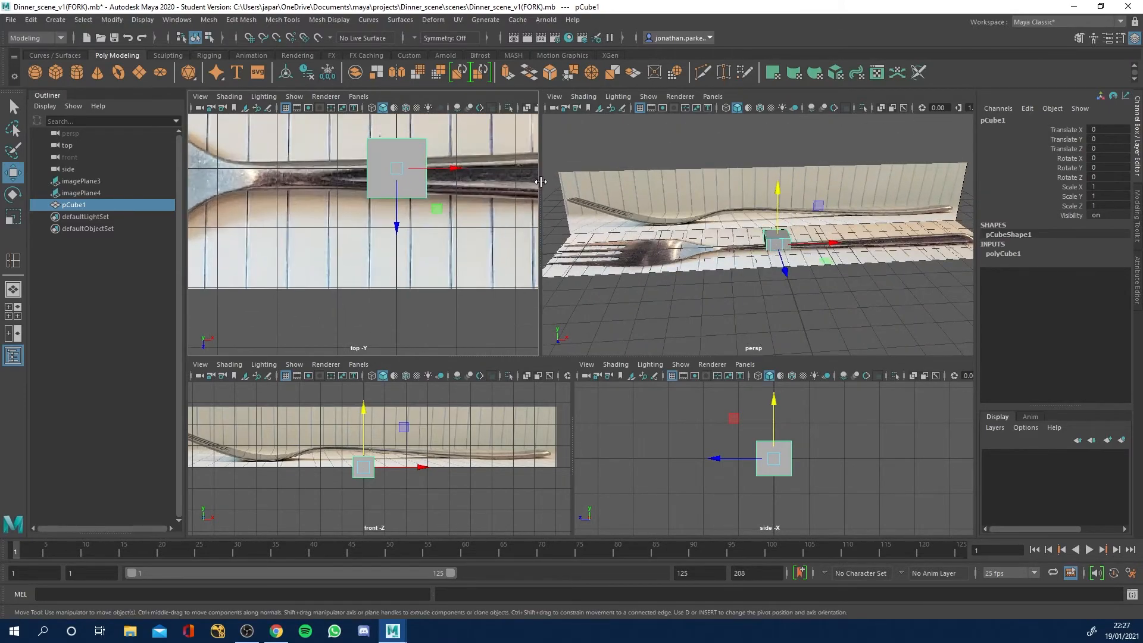
{"action": "left_click_drag", "start_coordinate": [541, 181], "coordinate": [706, 184]}
{"action": "middle_click_drag", "start_coordinate": [608, 182], "coordinate": [548, 241], "text": "alt"}
{"action": "right_click_drag", "start_coordinate": [582, 249], "coordinate": [493, 239], "text": "alt"}
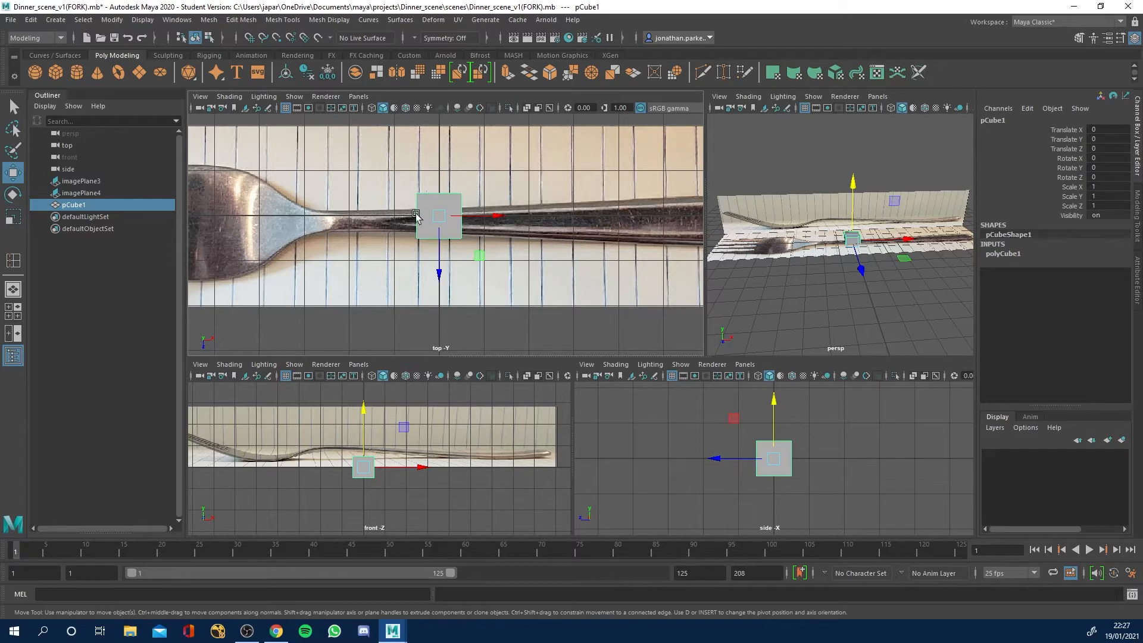
Switch the cube to face selection, try moving its top face along X, and undo the move.
{"action": "right_click_drag", "start_coordinate": [424, 200], "coordinate": [425, 232]}
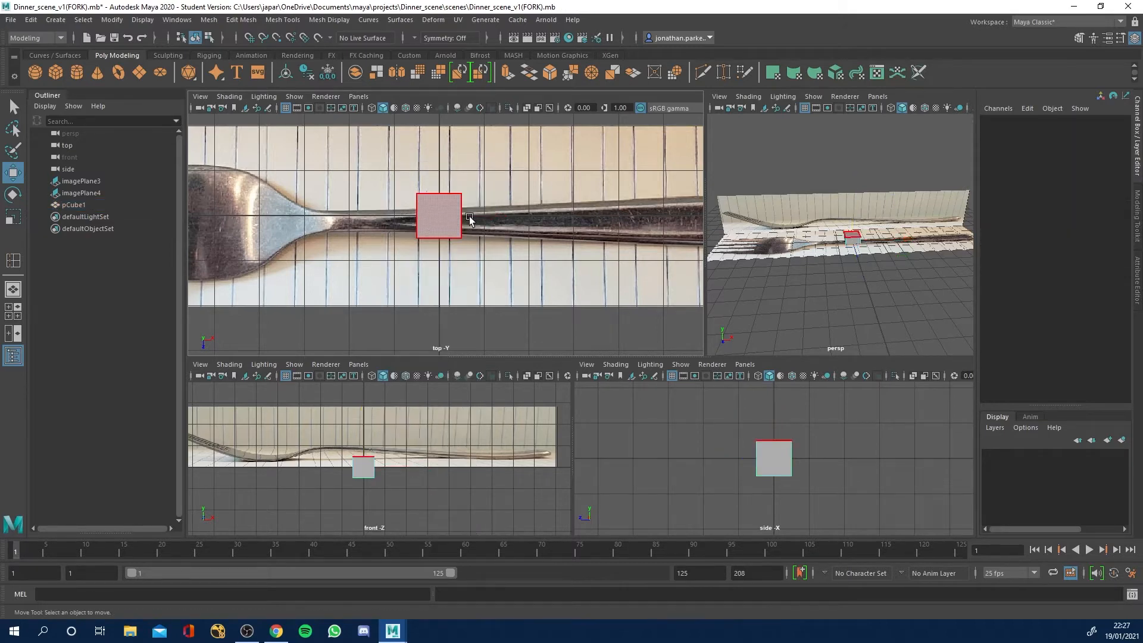
{"action": "left_click_drag", "start_coordinate": [842, 273], "coordinate": [868, 260], "text": "alt"}
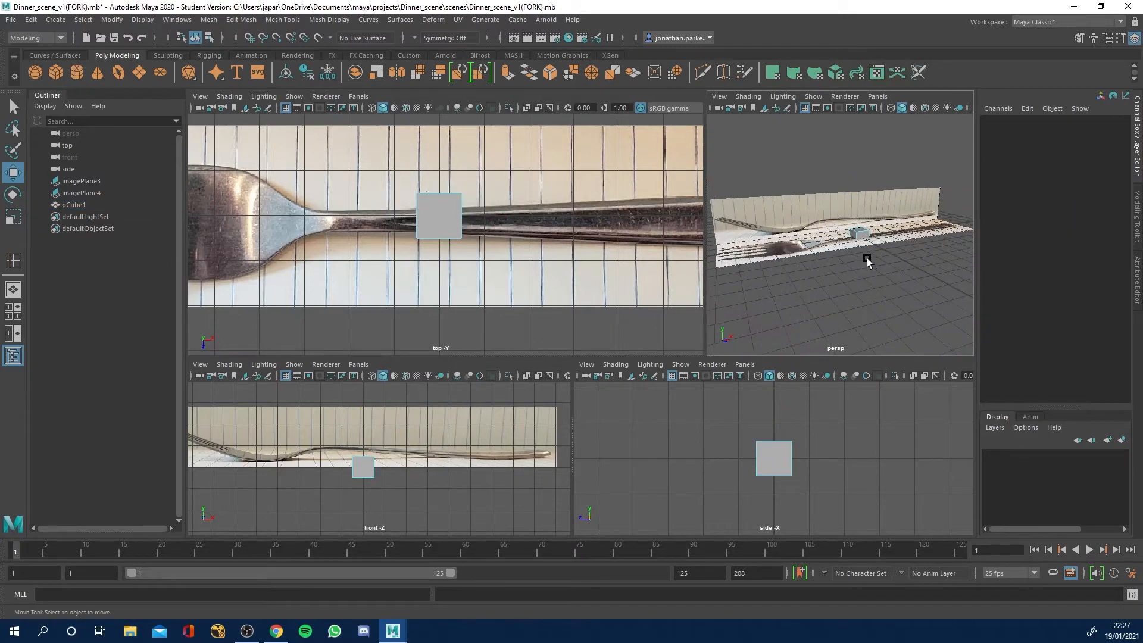
{"action": "right_click_drag", "start_coordinate": [867, 260], "coordinate": [965, 262], "text": "alt"}
{"action": "middle_click_drag", "start_coordinate": [929, 259], "coordinate": [836, 296], "text": "alt"}
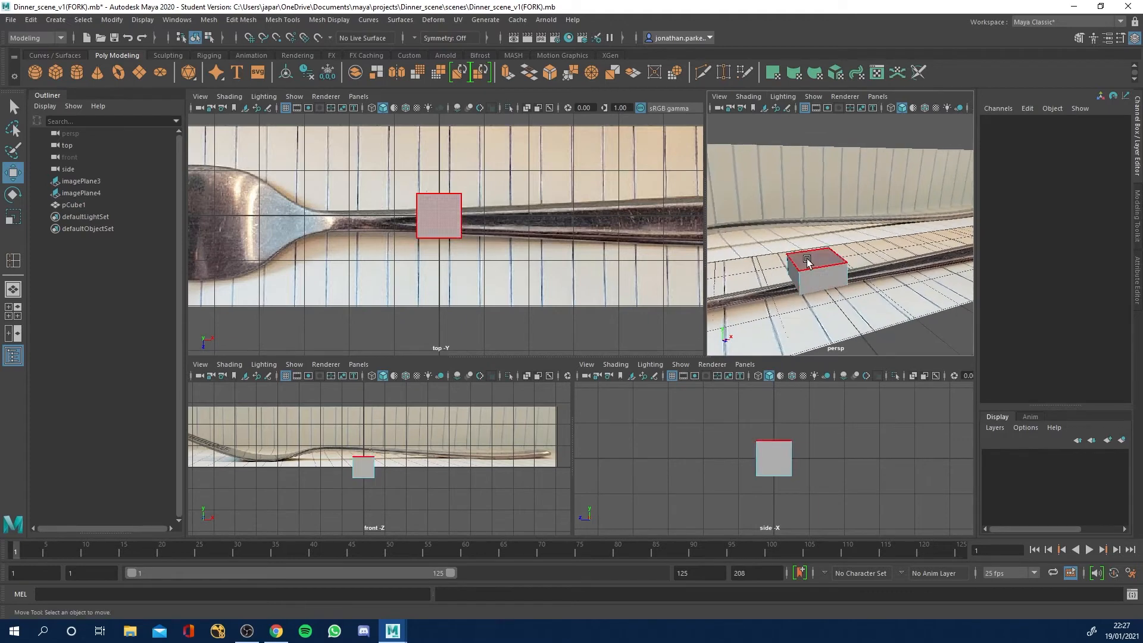
{"action": "left_click", "coordinate": [809, 283]}
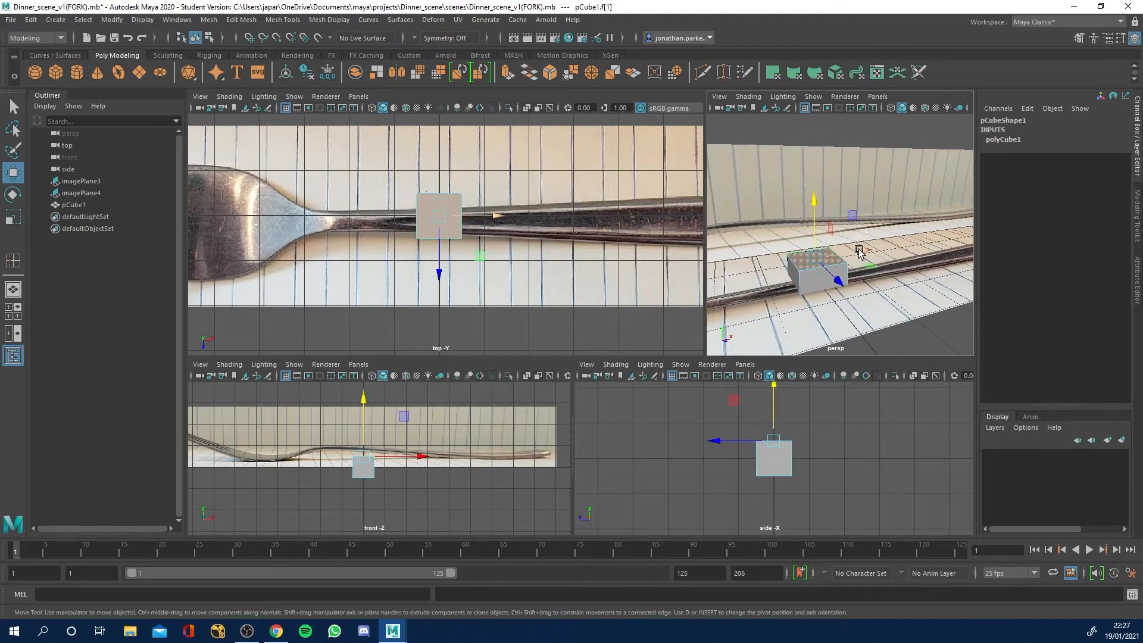
{"action": "left_click_drag", "start_coordinate": [860, 250], "coordinate": [888, 248]}
{"action": "key", "text": "ctrl+z"}
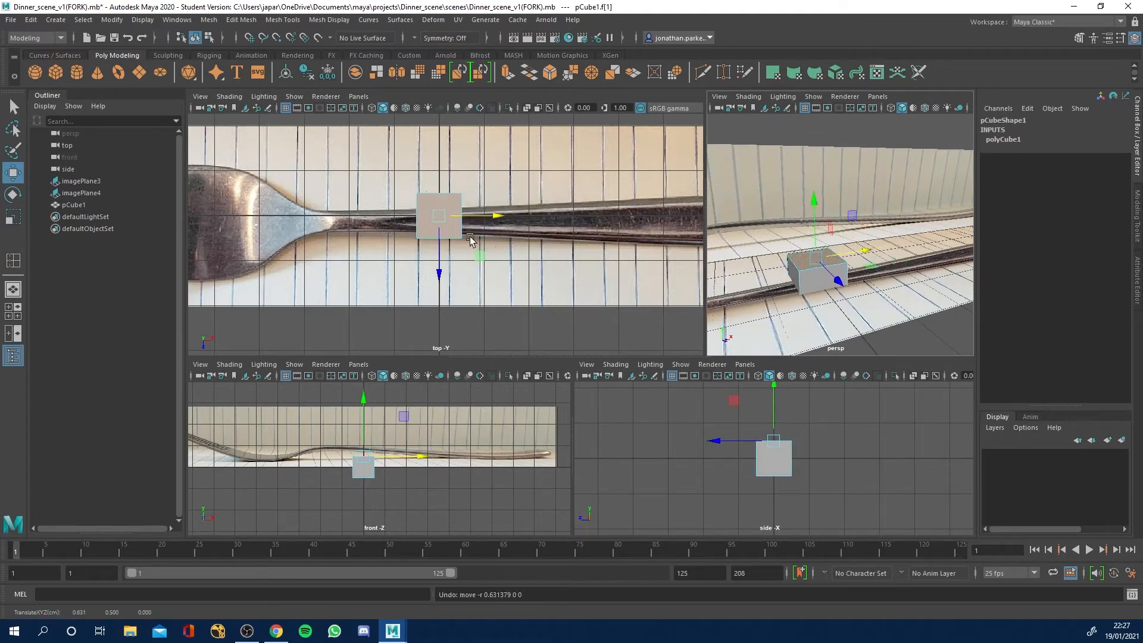
Switch the cube to vertex selection, try moving a top corner vertex along negative X, and undo the move.
{"action": "right_click_drag", "start_coordinate": [818, 272], "coordinate": [787, 277]}
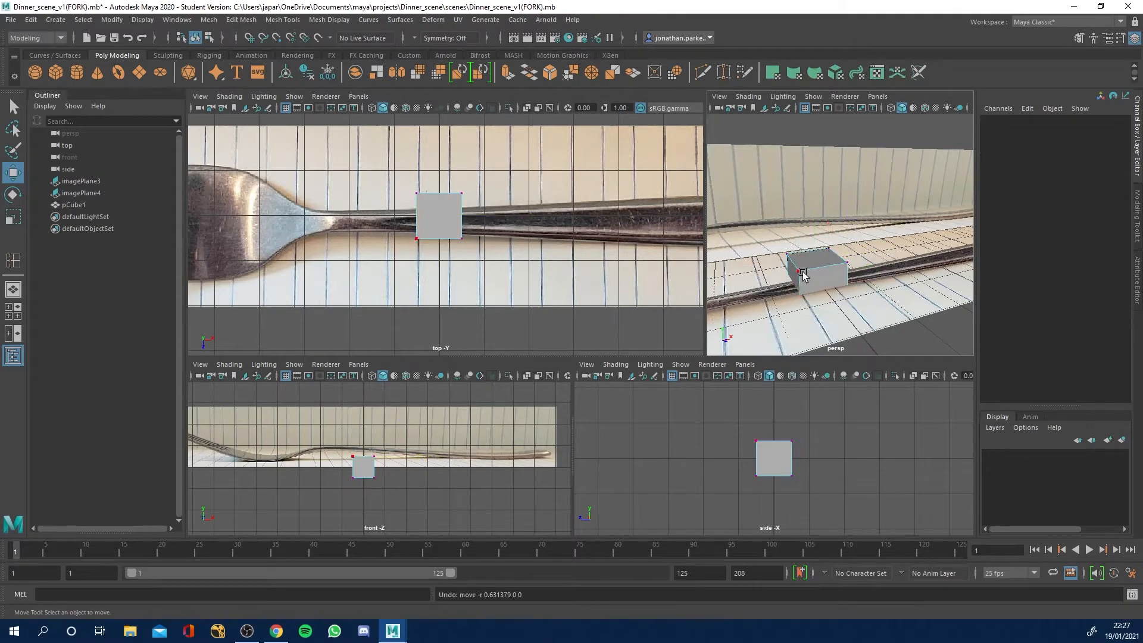
{"action": "left_click", "coordinate": [802, 274]}
{"action": "left_click_drag", "start_coordinate": [819, 268], "coordinate": [796, 272]}
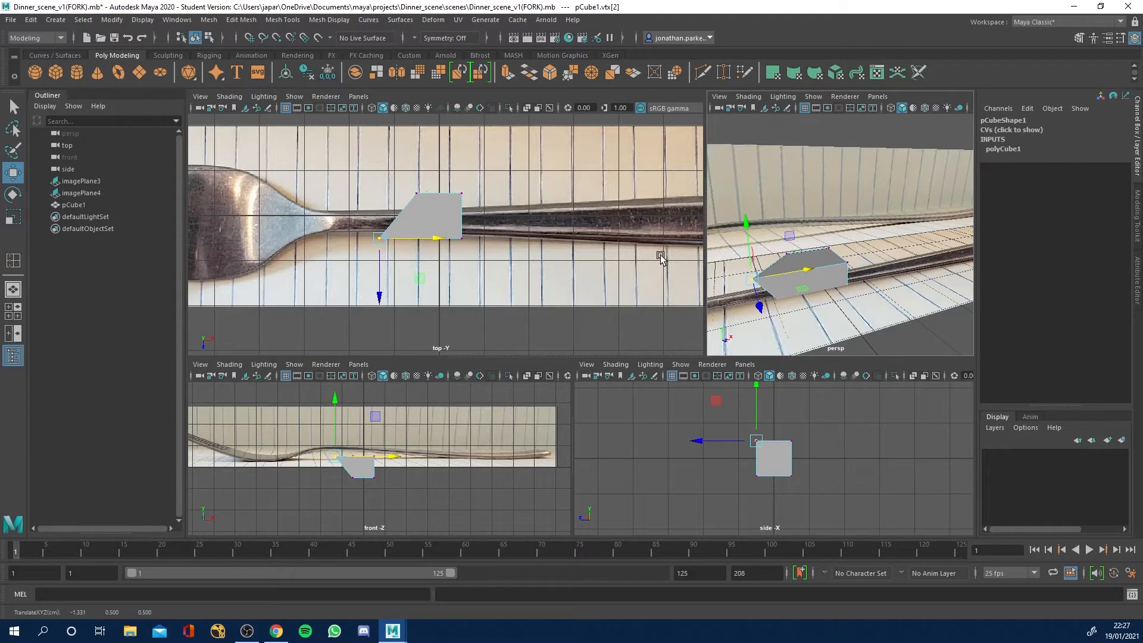
{"action": "key", "text": "ctrl+z"}
Switch the cube to edge selection, try moving its front top edge outward along Z, and undo the move.
{"action": "right_click_drag", "start_coordinate": [824, 266], "coordinate": [826, 240]}
{"action": "left_click", "coordinate": [823, 268]}
{"action": "left_click_drag", "start_coordinate": [850, 294], "coordinate": [864, 310]}
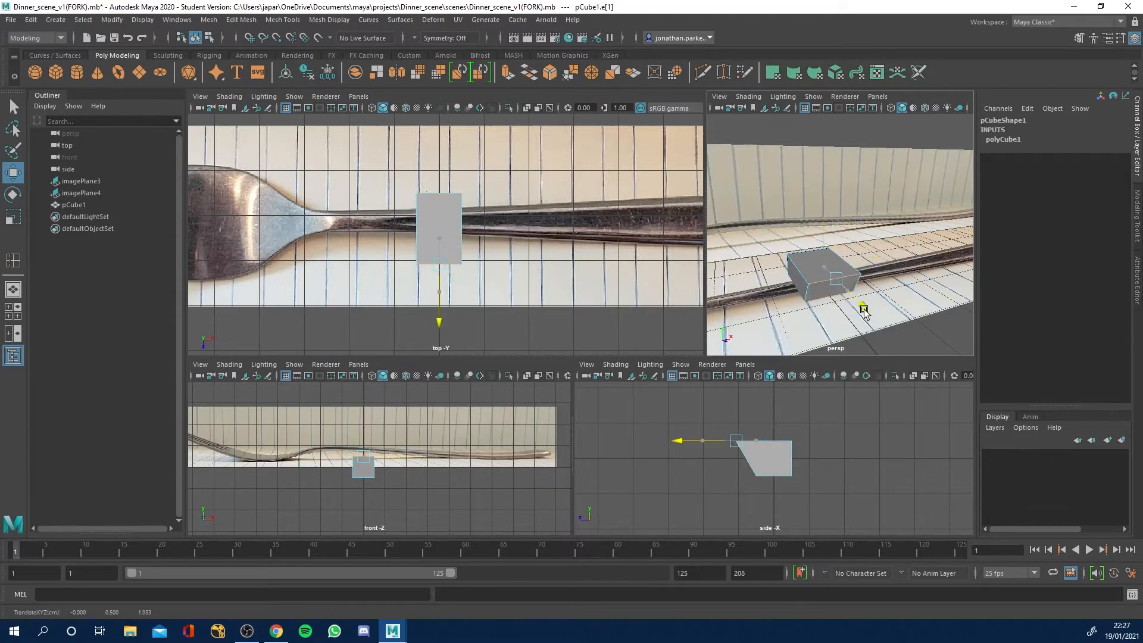
{"action": "key", "text": "ctrl+z"}
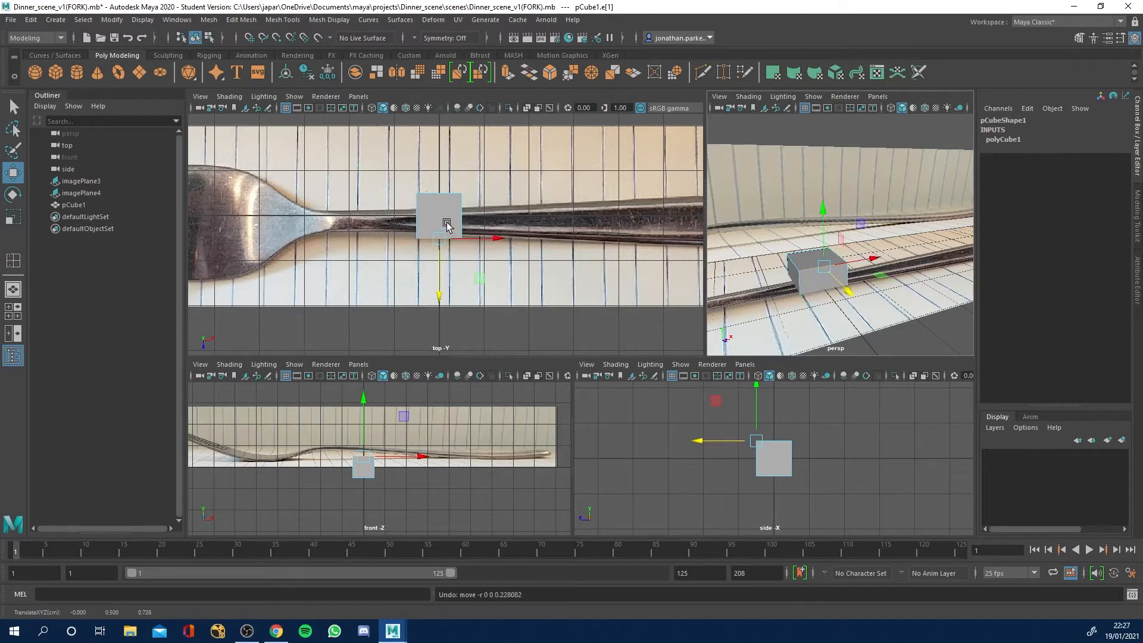
Return the cube to object mode, switch it to vertex selection, and check that a marquee catches all four handle-side vertices before deselecting.
{"action": "right_click_drag", "start_coordinate": [447, 225], "coordinate": [519, 224]}
{"action": "right_click_drag", "start_coordinate": [812, 278], "coordinate": [849, 260]}
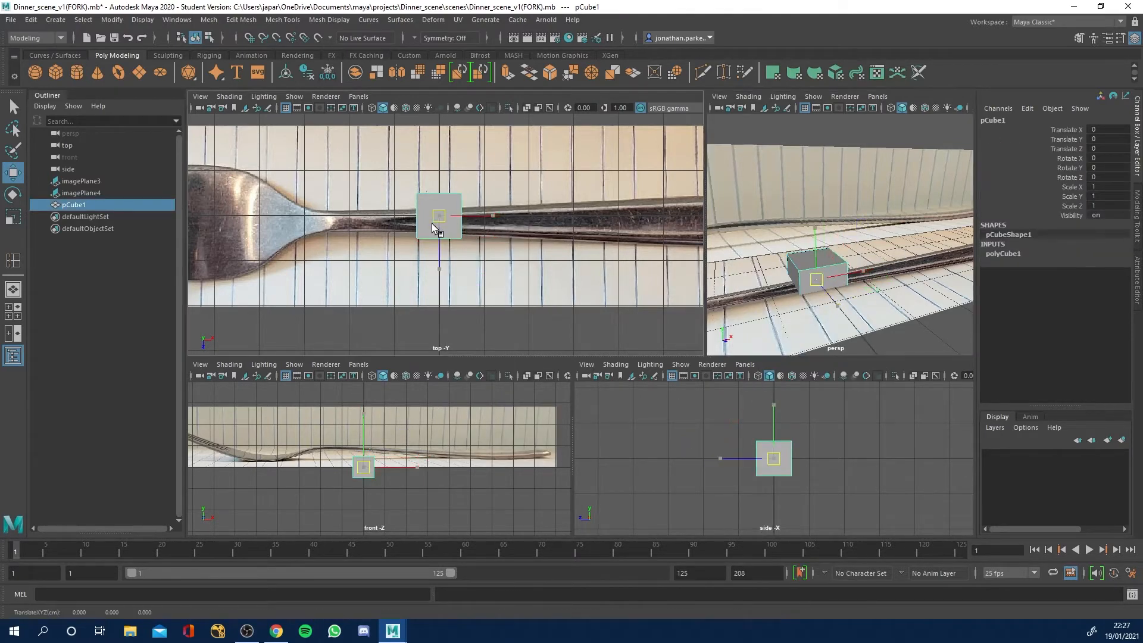
{"action": "right_click_drag", "start_coordinate": [431, 223], "coordinate": [384, 232]}
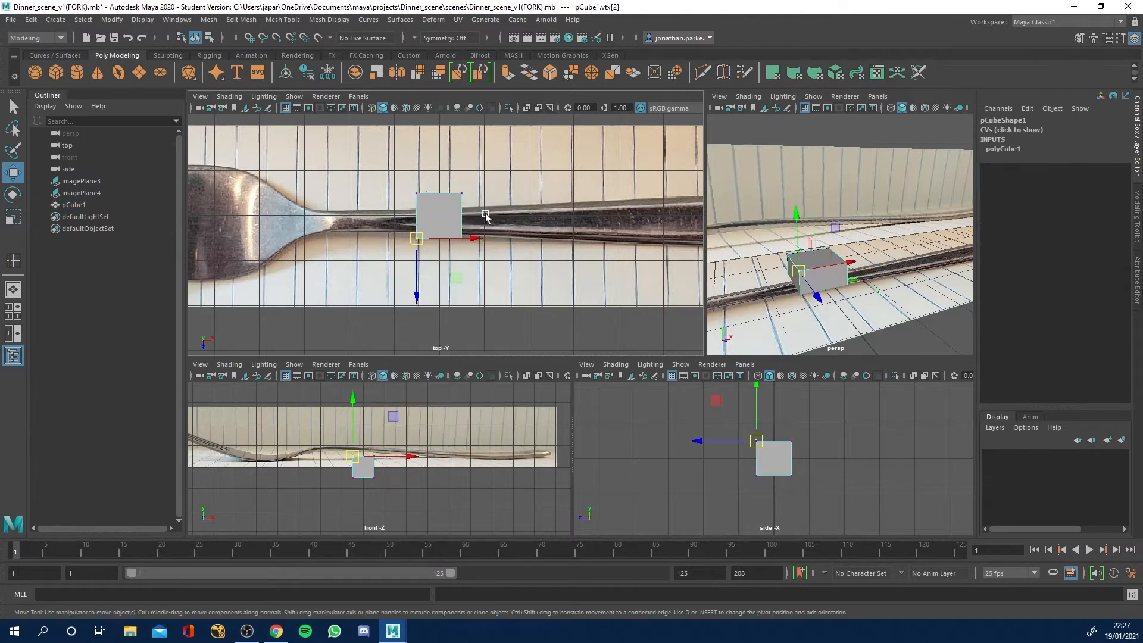
{"action": "left_click_drag", "start_coordinate": [462, 207], "coordinate": [488, 255]}
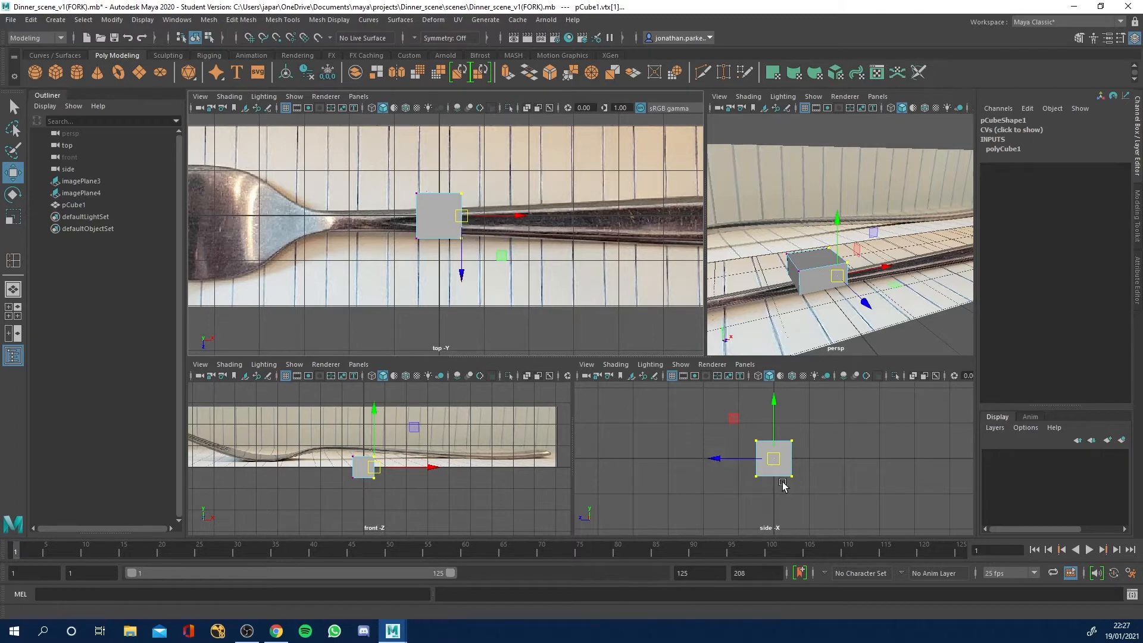
{"action": "left_click_drag", "start_coordinate": [874, 302], "coordinate": [803, 269], "text": "alt"}
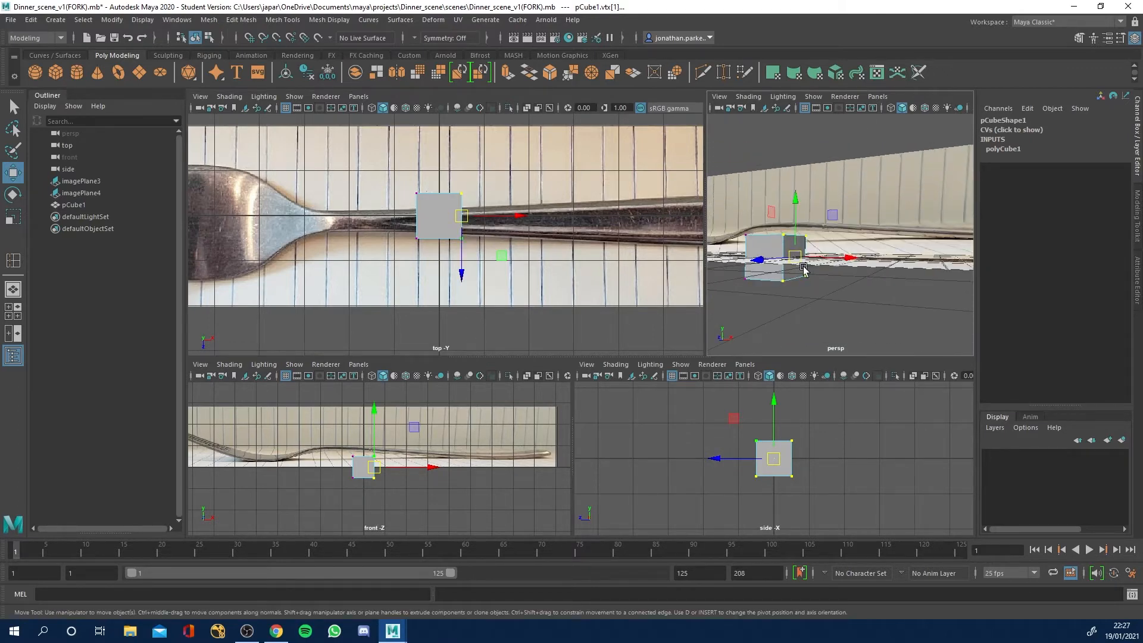
{"action": "left_click", "coordinate": [621, 329]}
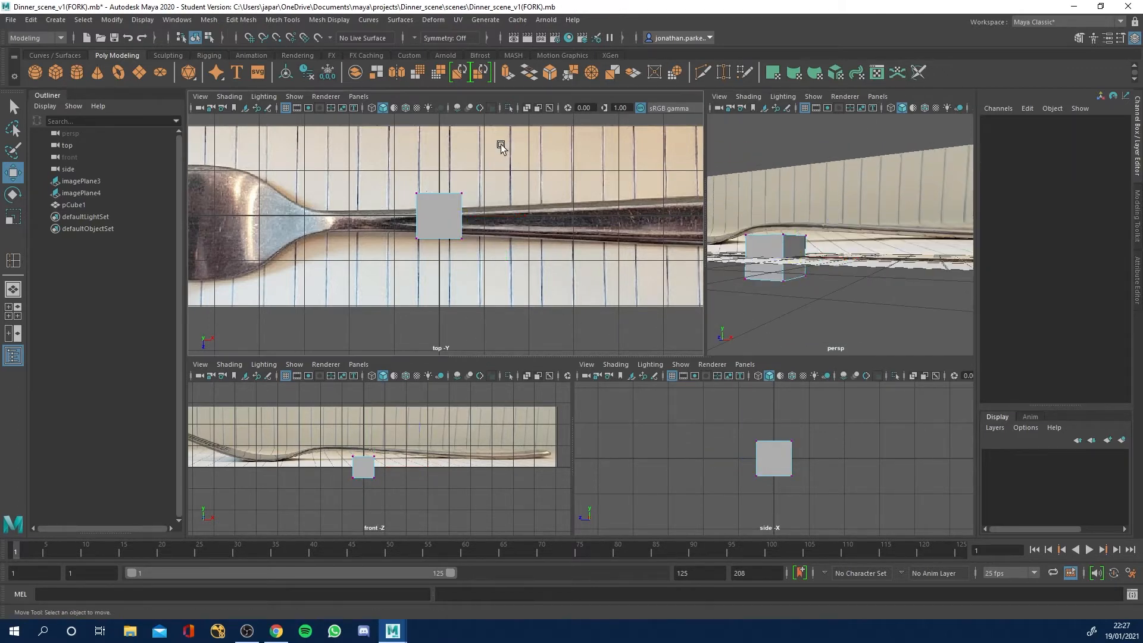
Move the cube's four handle-side vertices about 8.58 along X to the end of the fork handle.
{"action": "left_click_drag", "start_coordinate": [503, 144], "coordinate": [453, 285]}
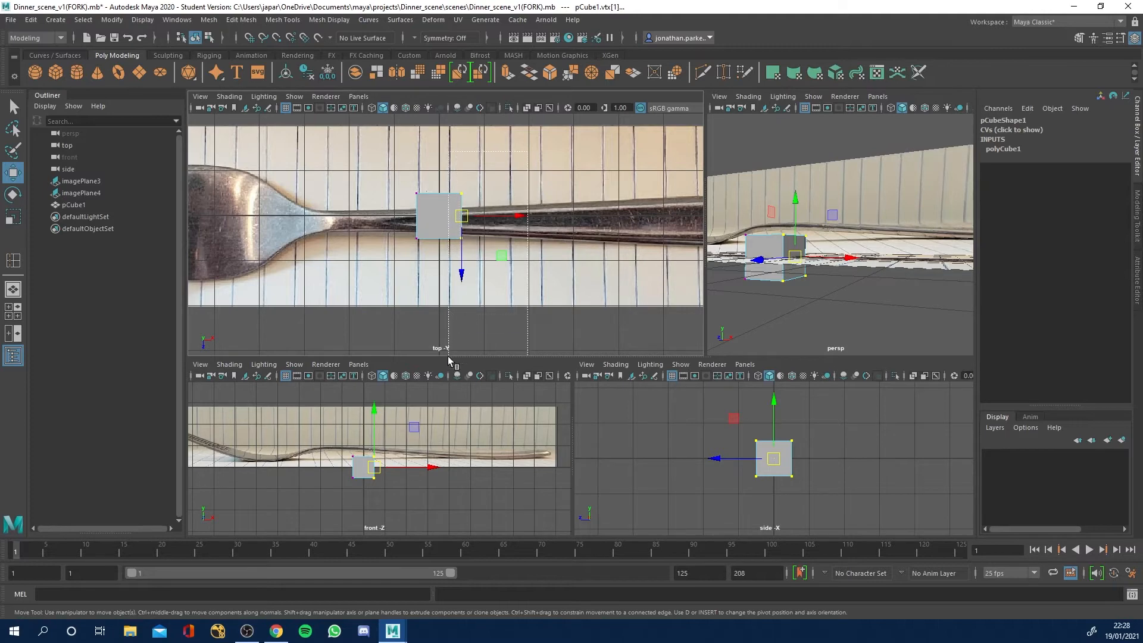
{"action": "scroll", "coordinate": [602, 271], "scroll_direction": "down", "scroll_amount": 1}
{"action": "scroll", "coordinate": [602, 271], "scroll_direction": "down", "scroll_amount": 2}
{"action": "middle_click_drag", "start_coordinate": [583, 268], "coordinate": [485, 266], "text": "alt"}
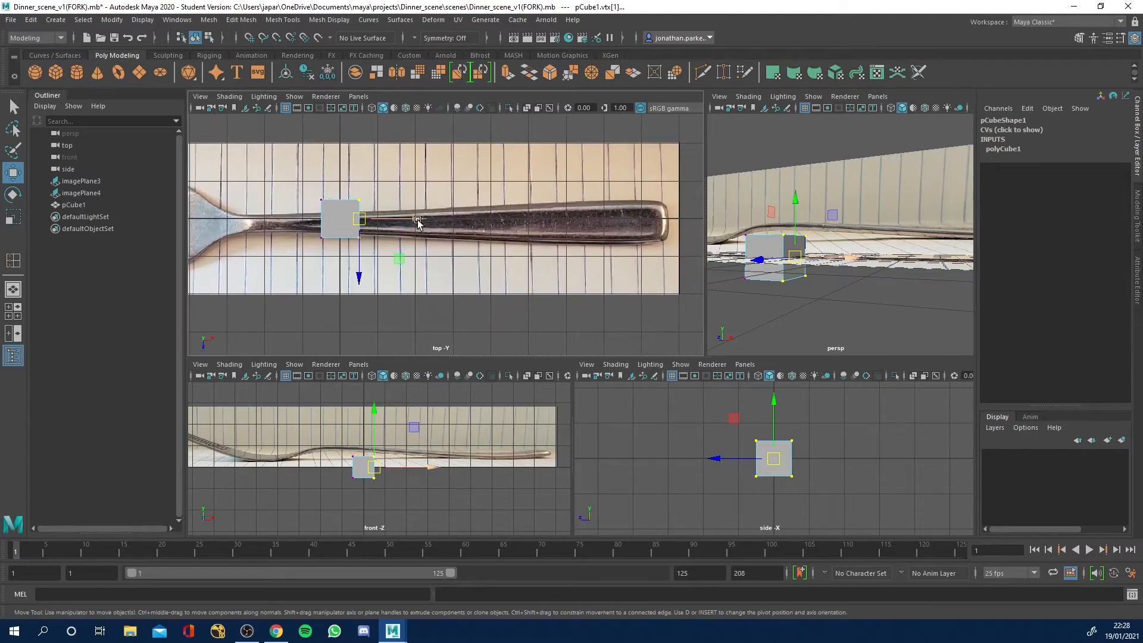
{"action": "left_click_drag", "start_coordinate": [417, 221], "coordinate": [721, 231]}
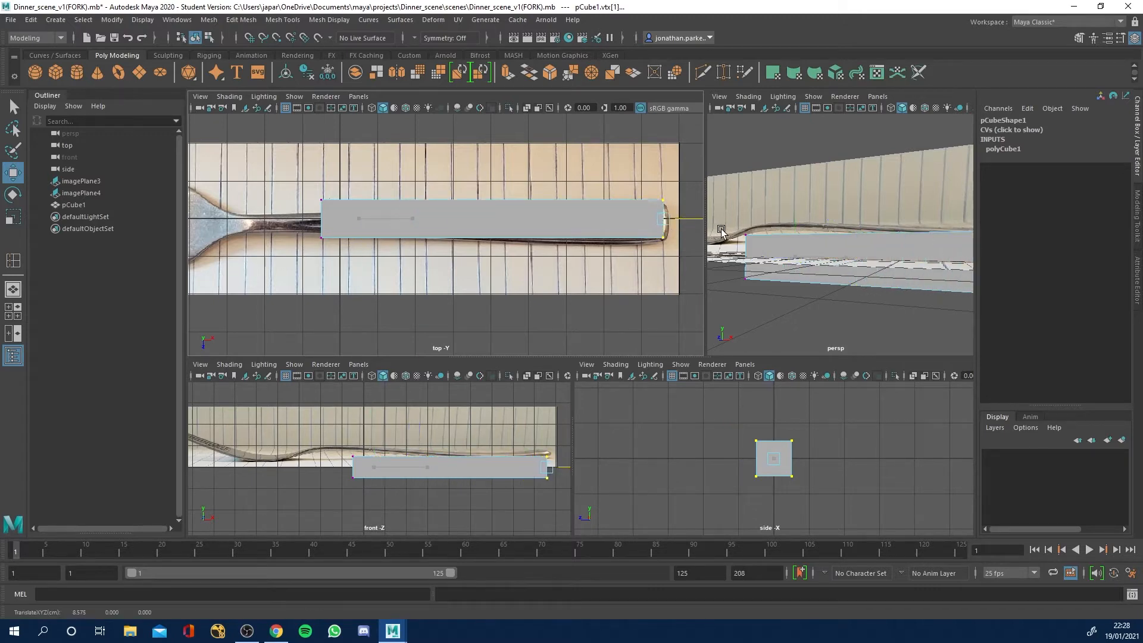
Shift the handle-end vertices slightly along Z to line them up with the end of the handle in the top view.
{"action": "middle_click_drag", "start_coordinate": [651, 235], "coordinate": [477, 207], "text": "alt"}
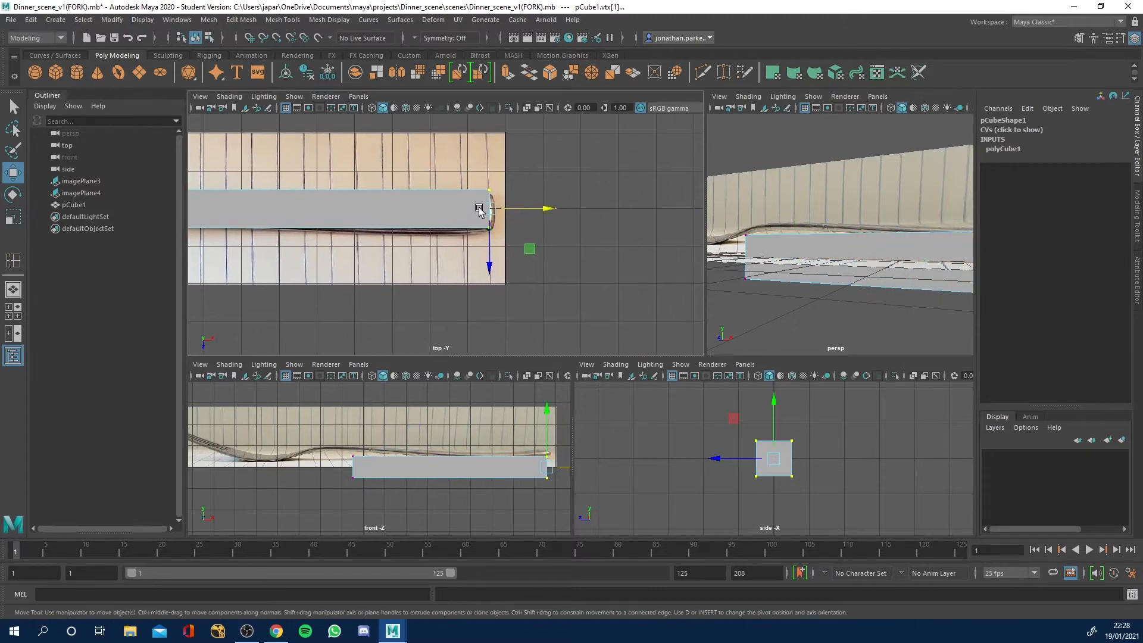
{"action": "right_click_drag", "start_coordinate": [478, 209], "coordinate": [609, 238], "text": "alt"}
{"action": "left_click_drag", "start_coordinate": [570, 200], "coordinate": [561, 214]}
{"action": "left_click_drag", "start_coordinate": [515, 249], "coordinate": [504, 260]}
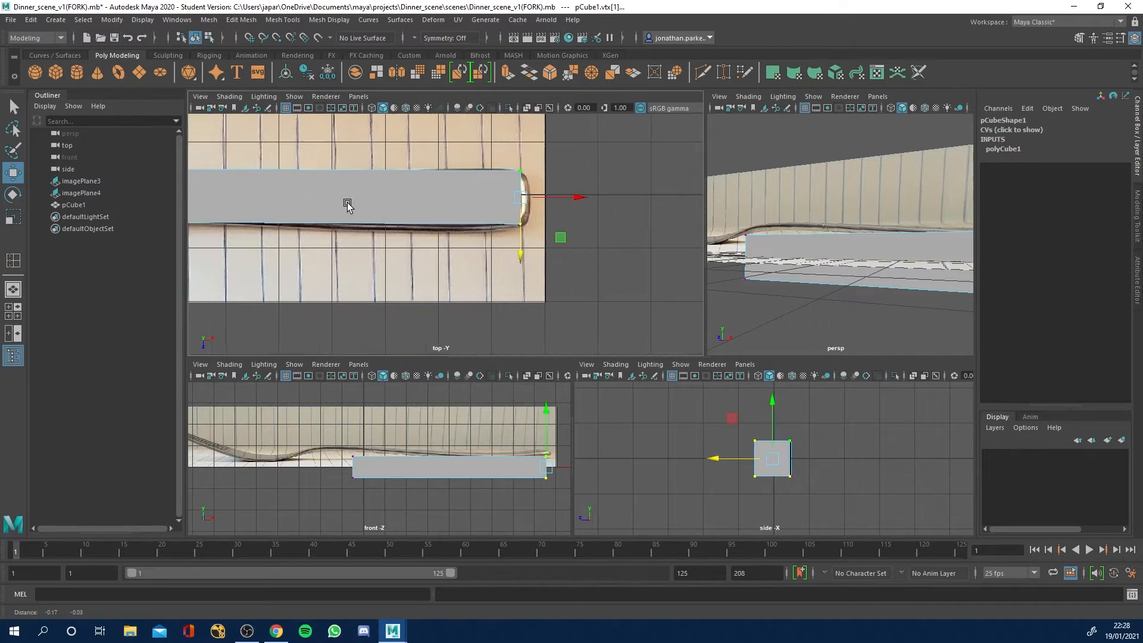
Move the four vertices at the opposite end about -2.86 along X to the fork's neck and about 0.12 along Z.
{"action": "middle_click_drag", "start_coordinate": [347, 204], "coordinate": [643, 204], "text": "alt"}
{"action": "left_click_drag", "start_coordinate": [309, 153], "coordinate": [387, 256]}
{"action": "middle_click_drag", "start_coordinate": [355, 203], "coordinate": [503, 210], "text": "alt"}
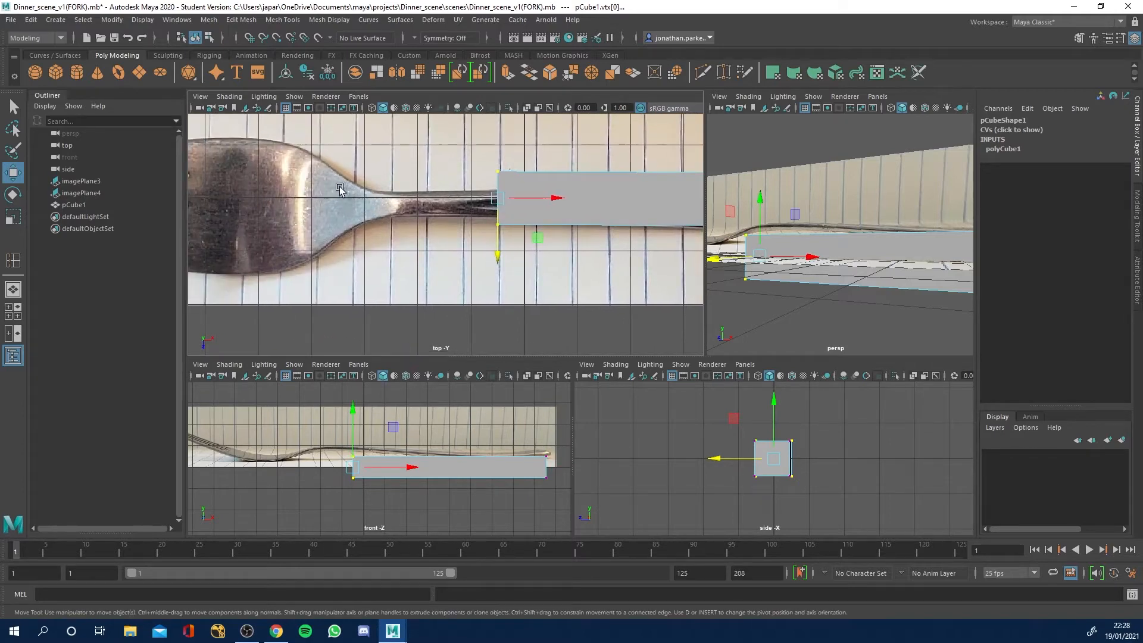
{"action": "left_click_drag", "start_coordinate": [554, 201], "coordinate": [527, 202]}
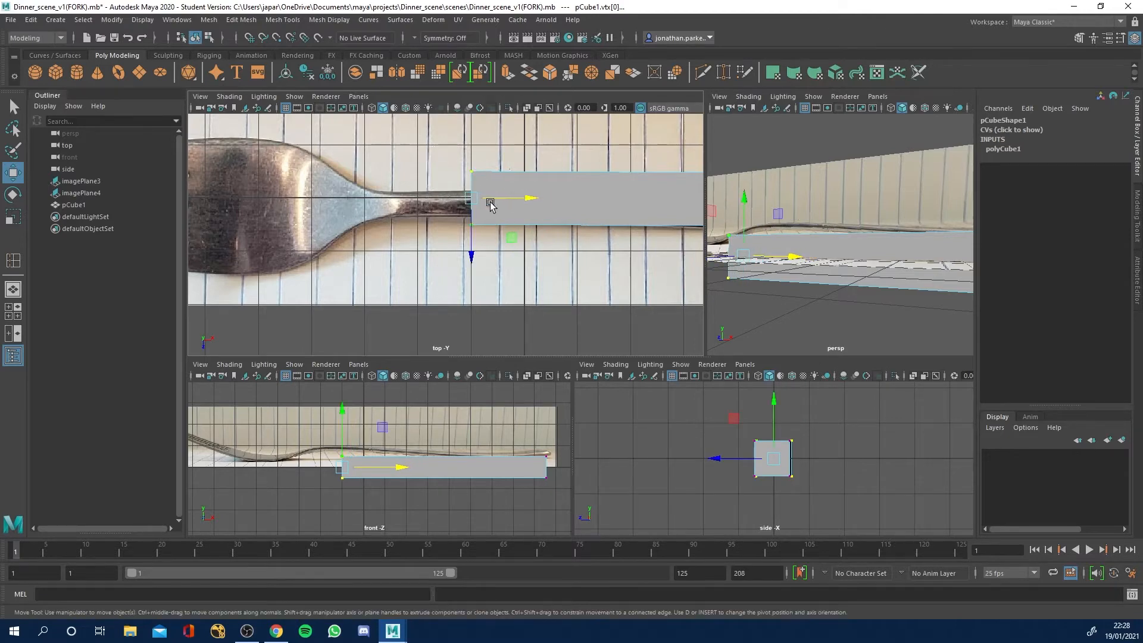
{"action": "right_click_drag", "start_coordinate": [482, 186], "coordinate": [418, 190]}
{"action": "left_click_drag", "start_coordinate": [531, 202], "coordinate": [432, 197]}
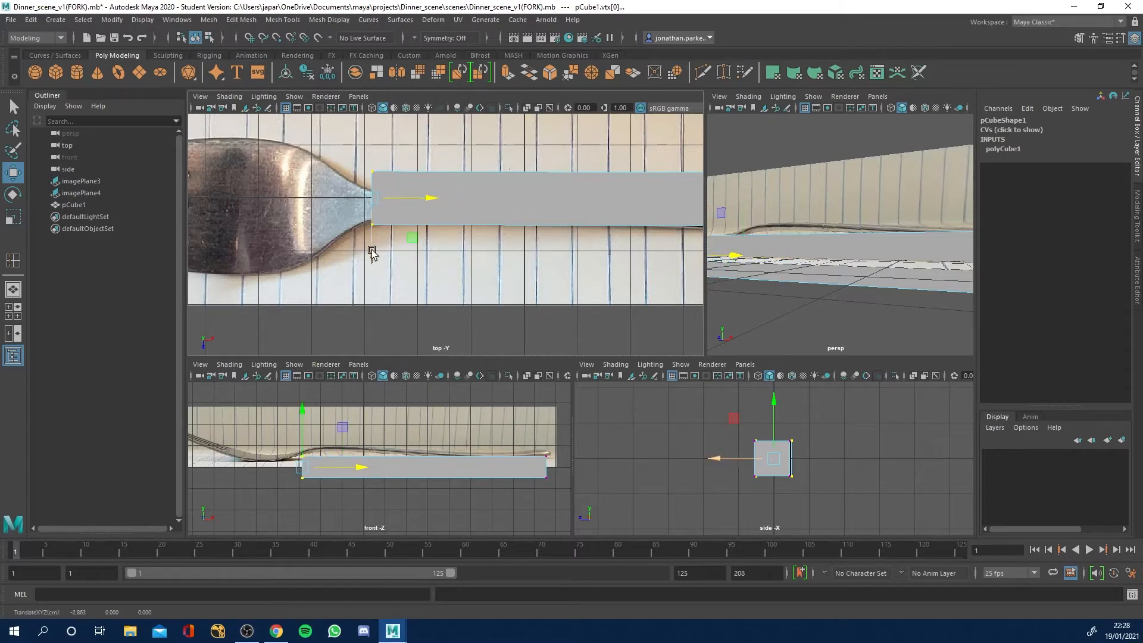
{"action": "left_click_drag", "start_coordinate": [372, 253], "coordinate": [372, 259]}
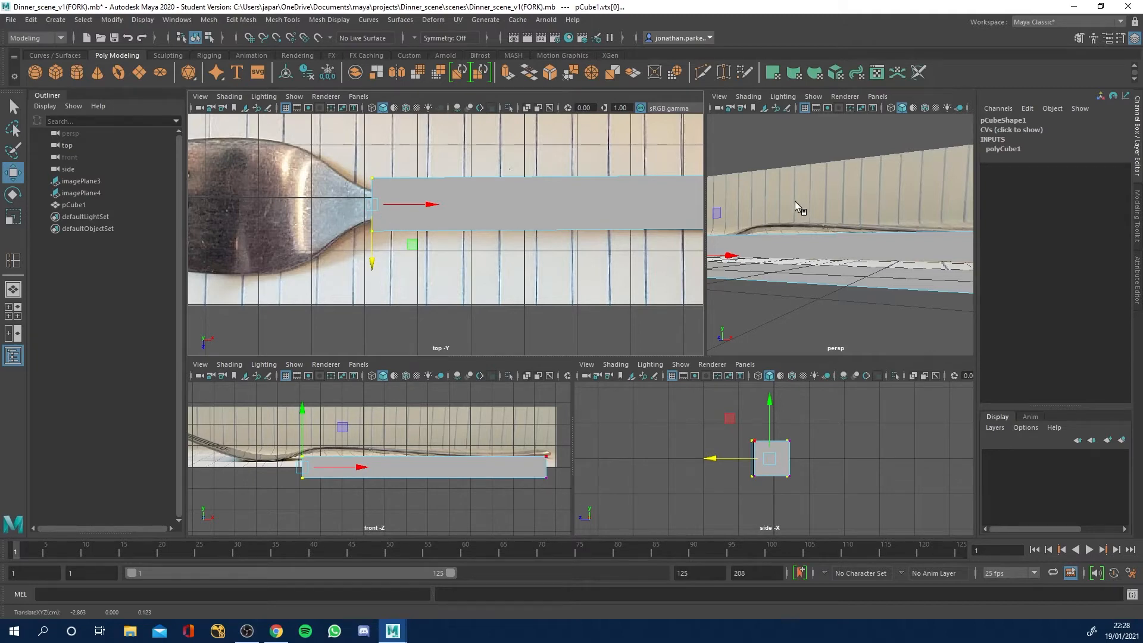
Try scaling the neck-end vertices uniformly down to the neck's width, and undo the scale.
{"action": "left_click_drag", "start_coordinate": [796, 204], "coordinate": [908, 293], "text": "alt"}
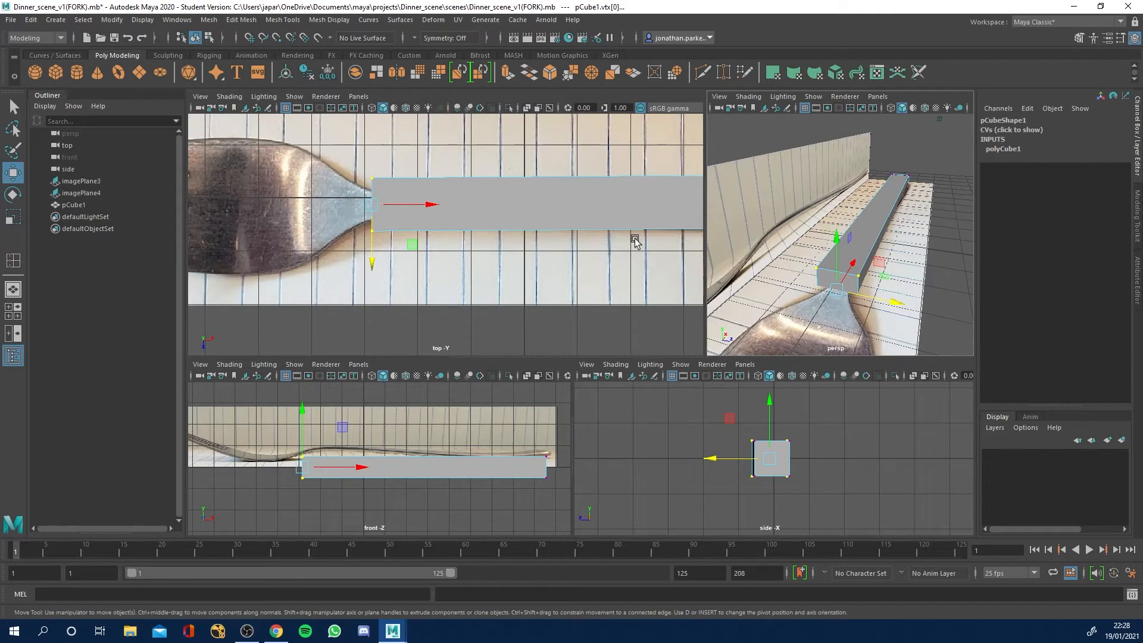
{"action": "left_click", "coordinate": [15, 218]}
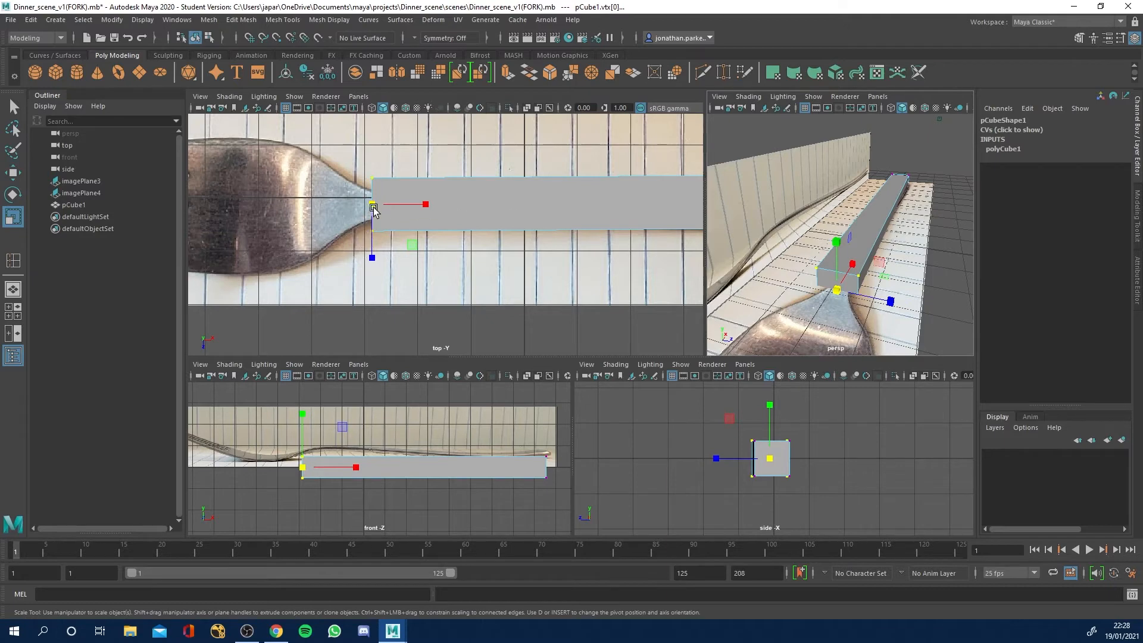
{"action": "left_click_drag", "start_coordinate": [917, 305], "coordinate": [912, 274], "text": "alt"}
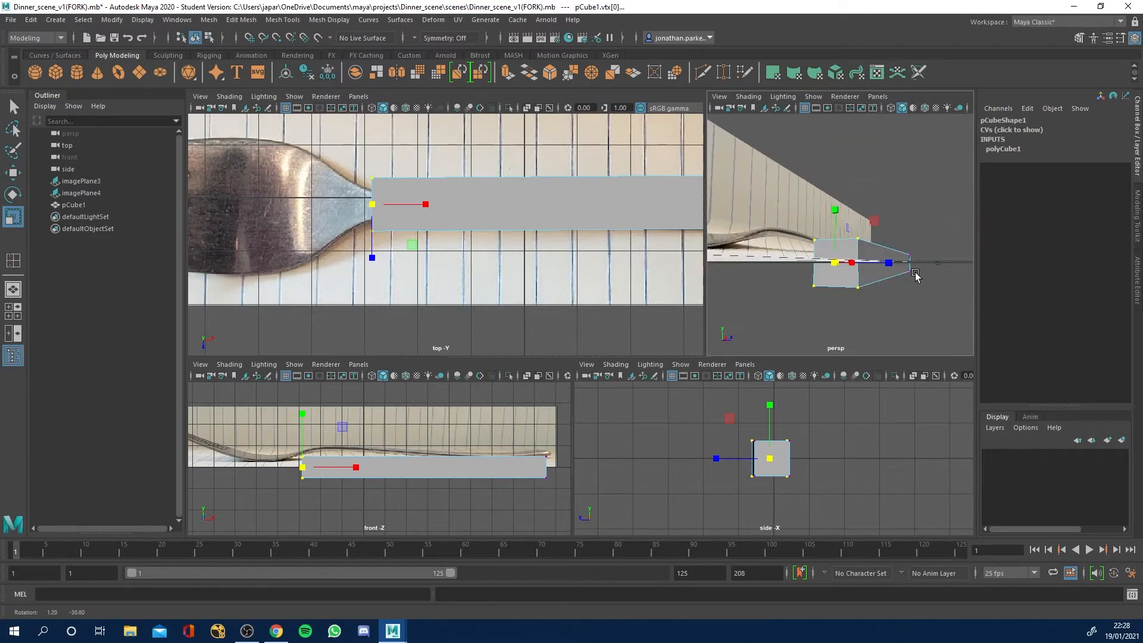
{"action": "left_click_drag", "start_coordinate": [372, 206], "coordinate": [348, 209]}
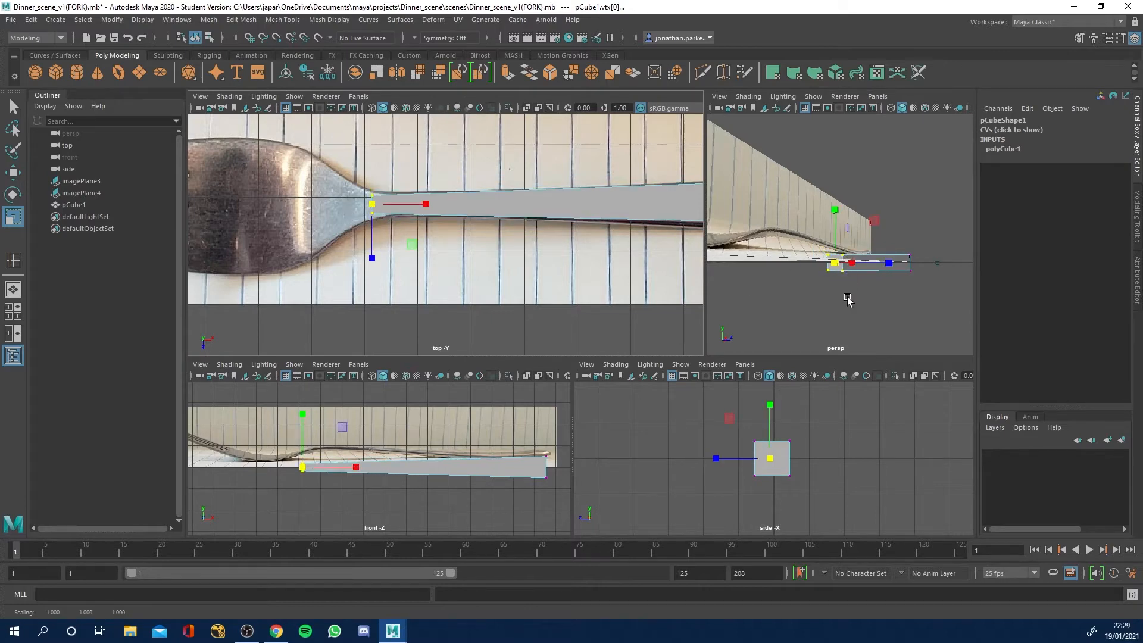
{"action": "key", "text": "ctrl+z"}
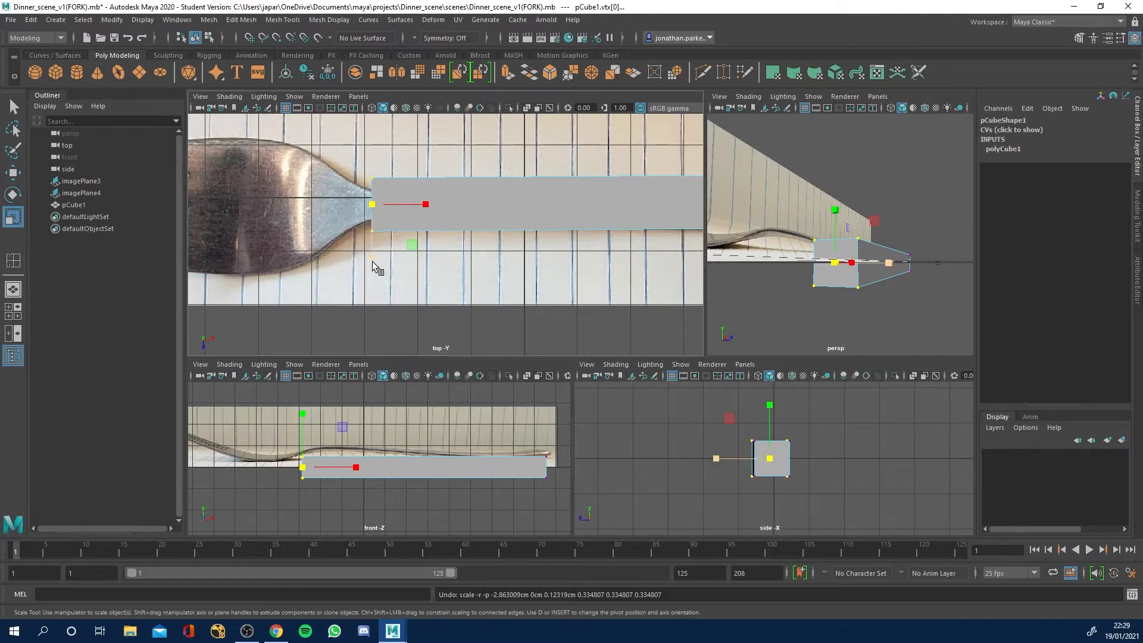
Scale the neck-end vertices along Z to match the neck's width, trying and undoing a reduction in Y.
{"action": "left_click_drag", "start_coordinate": [372, 262], "coordinate": [370, 242]}
{"action": "left_click_drag", "start_coordinate": [835, 212], "coordinate": [837, 222]}
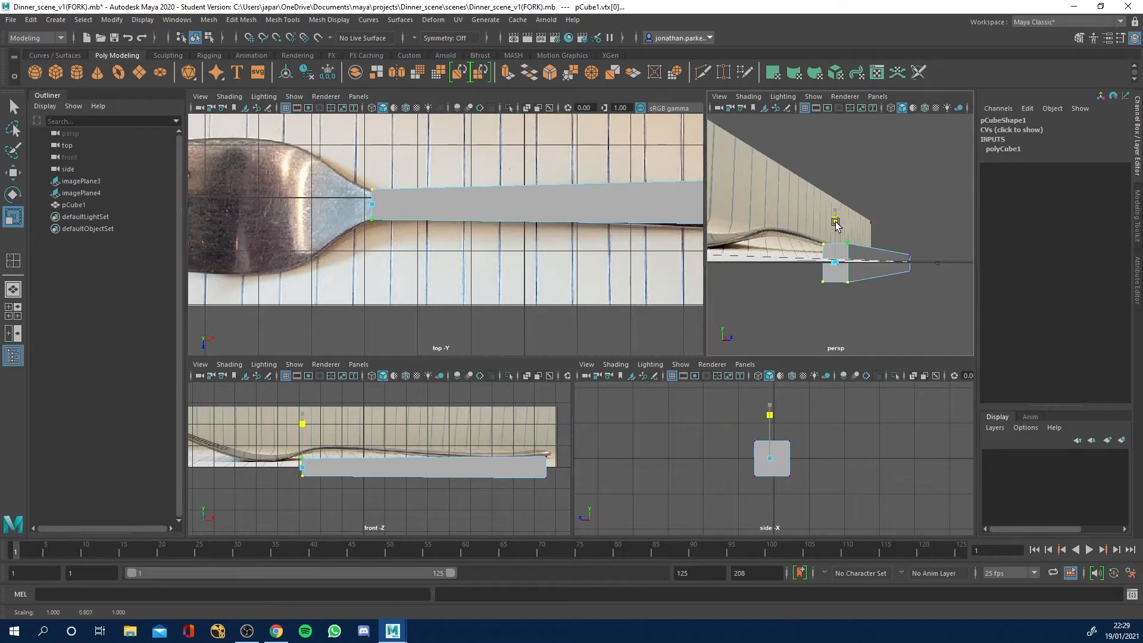
{"action": "key", "text": "ctrl+z"}
{"action": "left_click_drag", "start_coordinate": [377, 262], "coordinate": [369, 256]}
{"action": "middle_click_drag", "start_coordinate": [599, 232], "coordinate": [487, 244], "text": "alt"}
{"action": "scroll", "coordinate": [518, 246], "scroll_direction": "down", "scroll_amount": 3}
{"action": "scroll", "coordinate": [600, 260], "scroll_direction": "down", "scroll_amount": 3}
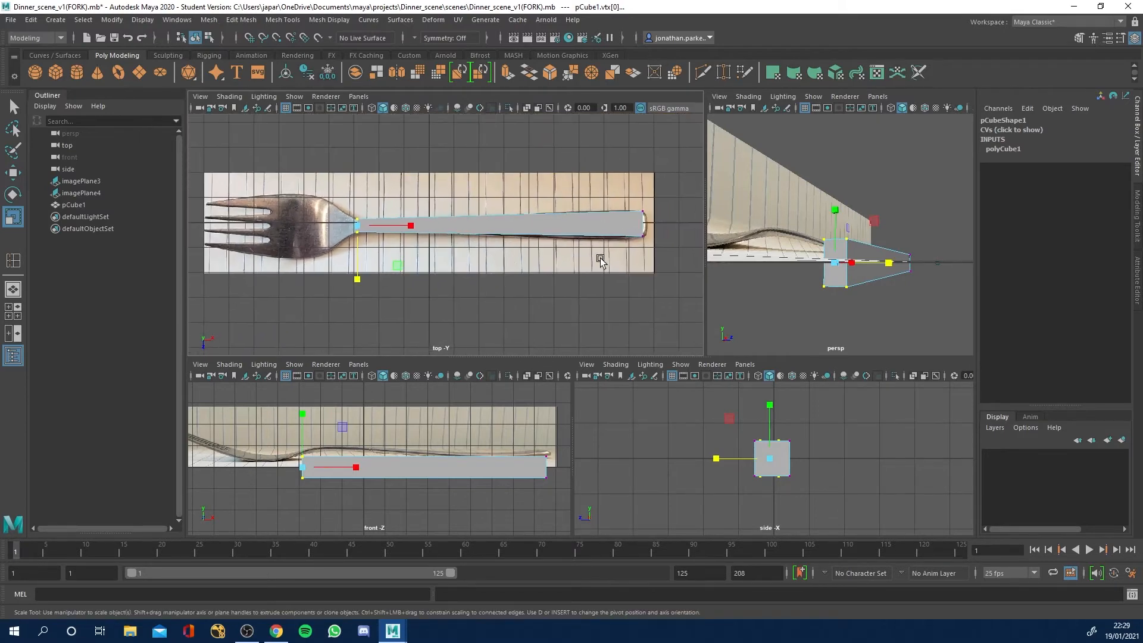
{"action": "left_click_drag", "start_coordinate": [474, 258], "coordinate": [487, 250], "text": "alt"}
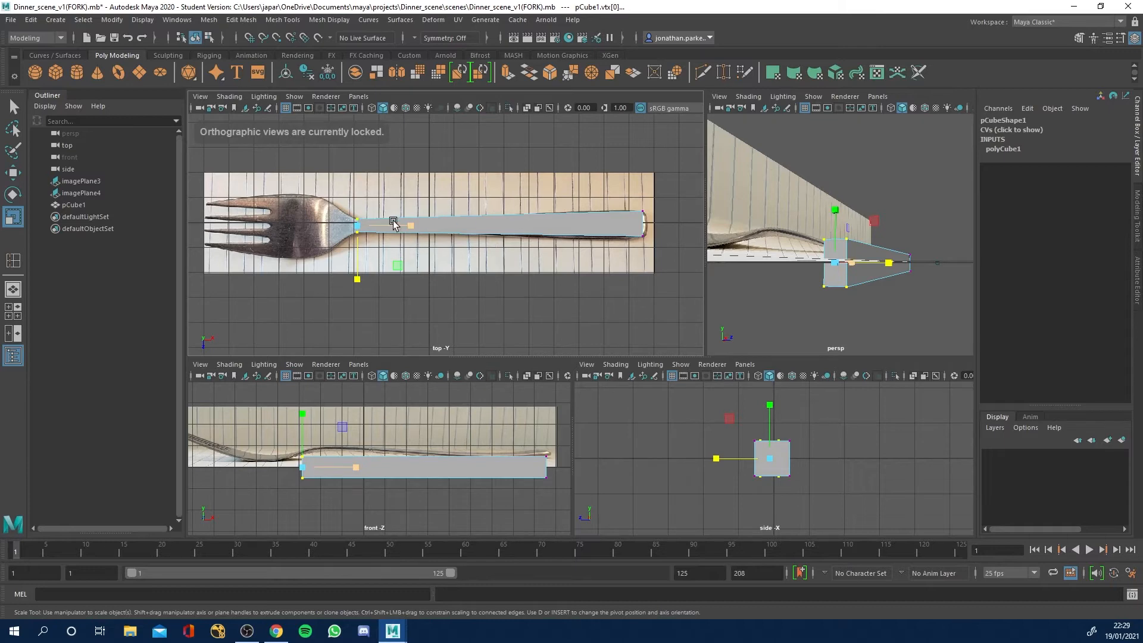
{"action": "scroll", "coordinate": [421, 237], "scroll_direction": "up", "scroll_amount": 2}
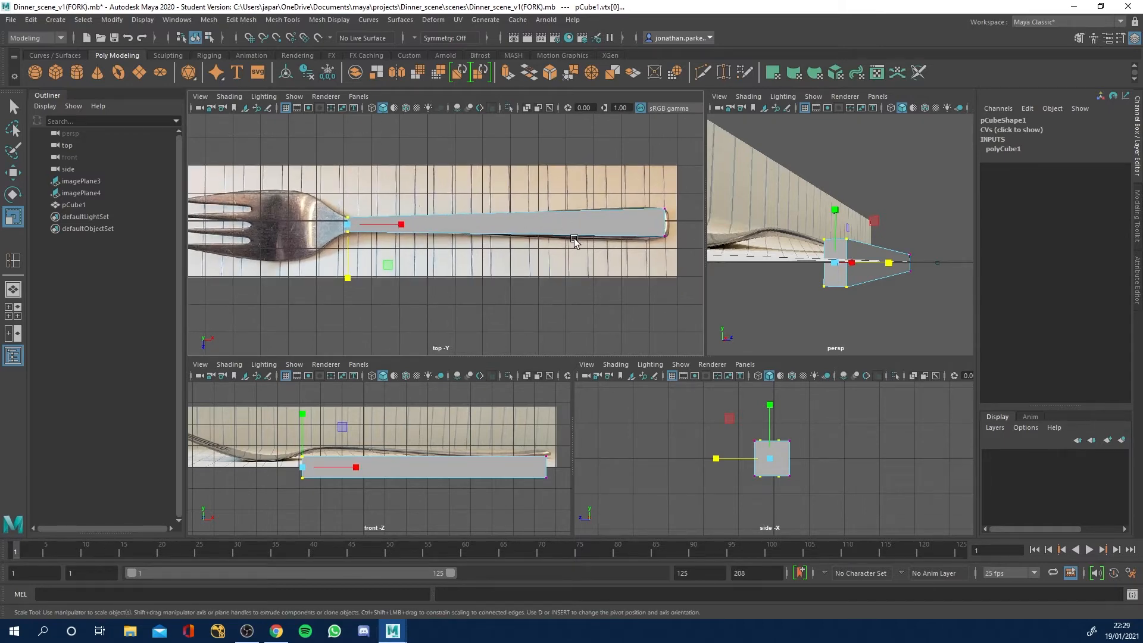
Return the cube to object mode and raise its lambert1 material's Transparency to light grey, undoing a trial change to Color.
{"action": "right_click", "coordinate": [521, 224]}
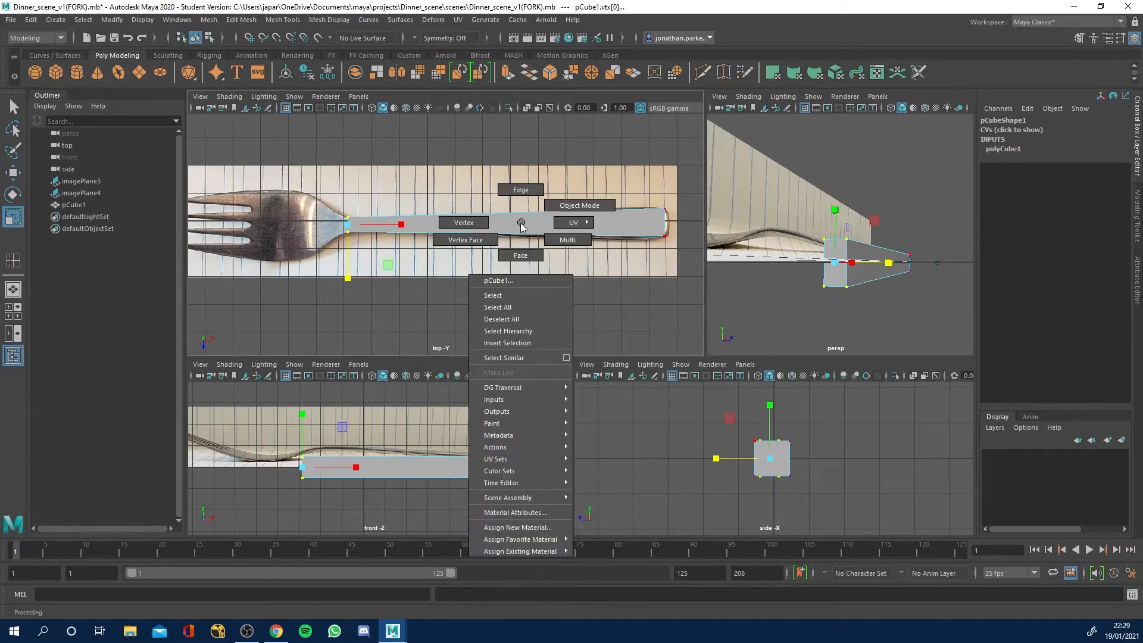
{"action": "right_click_drag", "start_coordinate": [521, 223], "coordinate": [562, 206]}
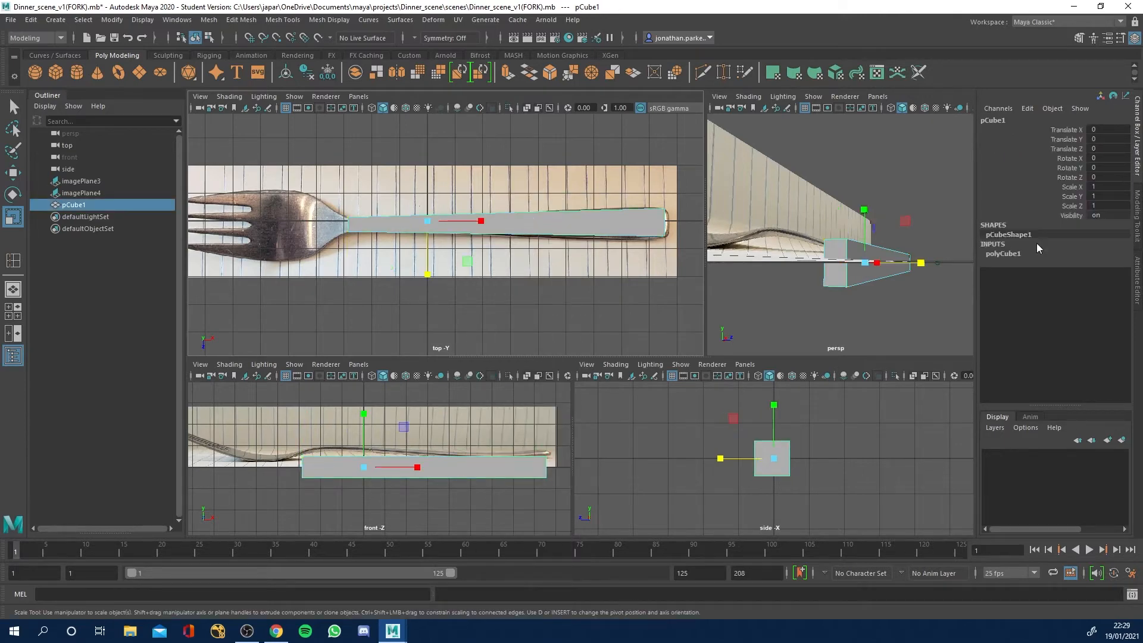
{"action": "left_click", "coordinate": [1138, 280]}
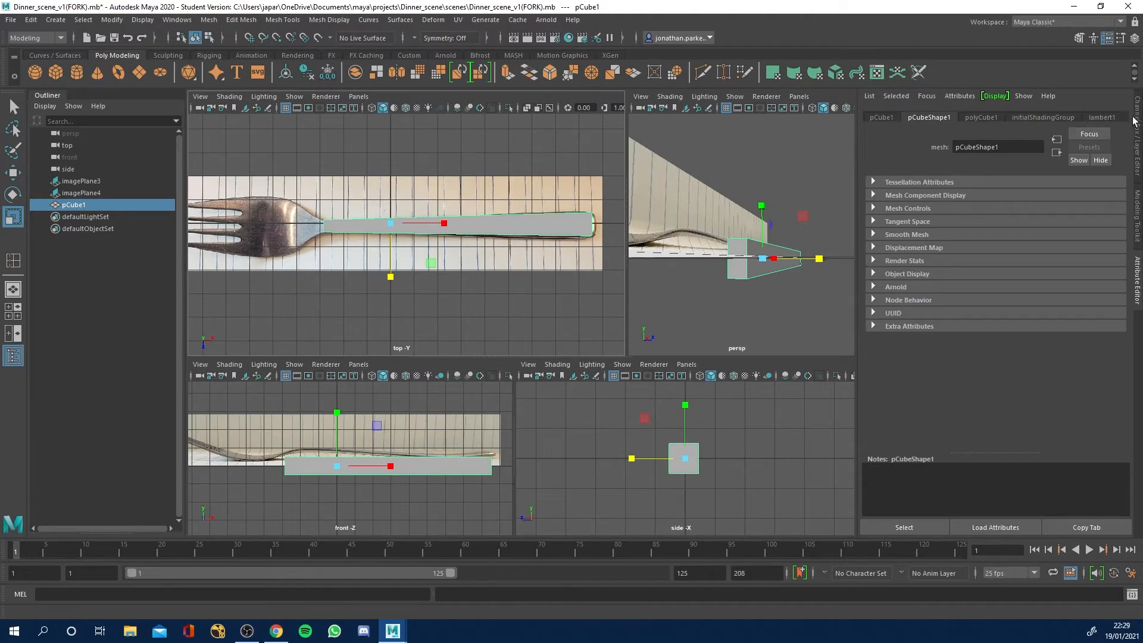
{"action": "left_click", "coordinate": [1097, 114]}
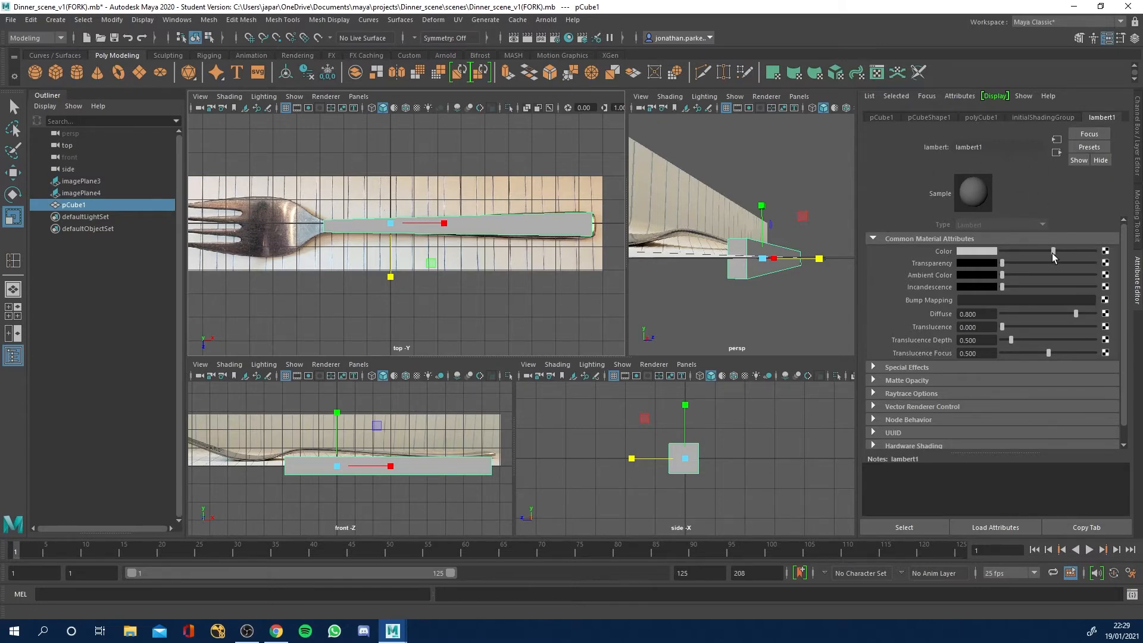
{"action": "mouse_move", "coordinate": [1052, 253]}
{"action": "left_mouse_down"}
{"action": "mouse_move", "coordinate": [1017, 255]}
{"action": "mouse_move", "coordinate": [1048, 256]}
{"action": "left_mouse_up"}
{"action": "key", "text": "ctrl+z"}
{"action": "left_click_drag", "start_coordinate": [1002, 263], "coordinate": [1053, 264]}
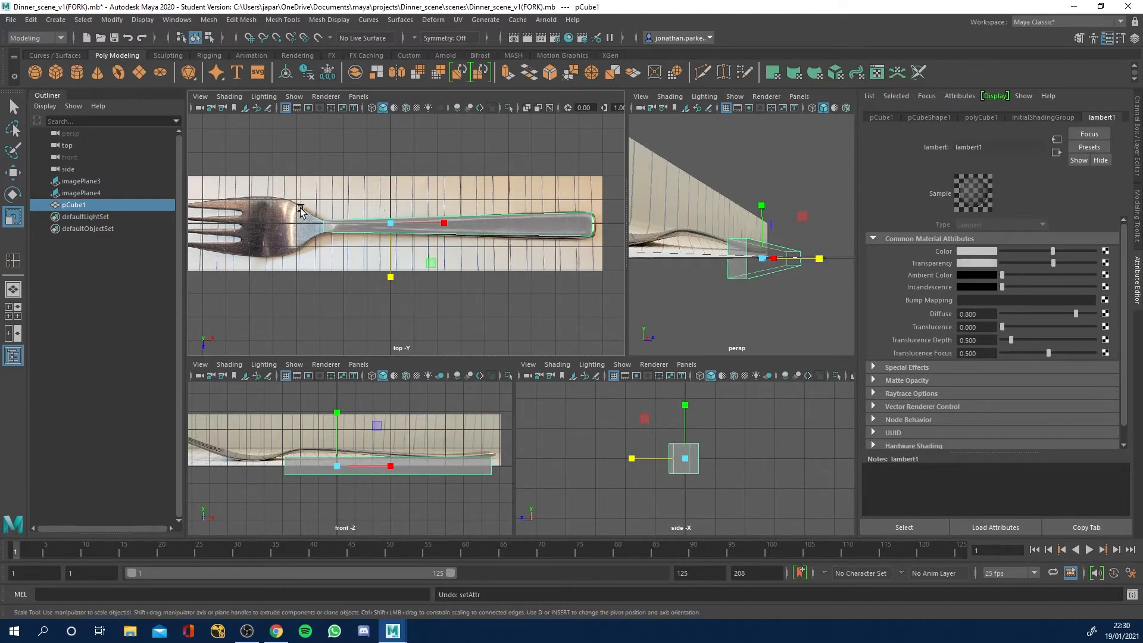
Compare the see-through cube with the handle outline and maximize the top viewport around the handle.
{"action": "scroll", "coordinate": [351, 231], "scroll_direction": "up", "scroll_amount": 5}
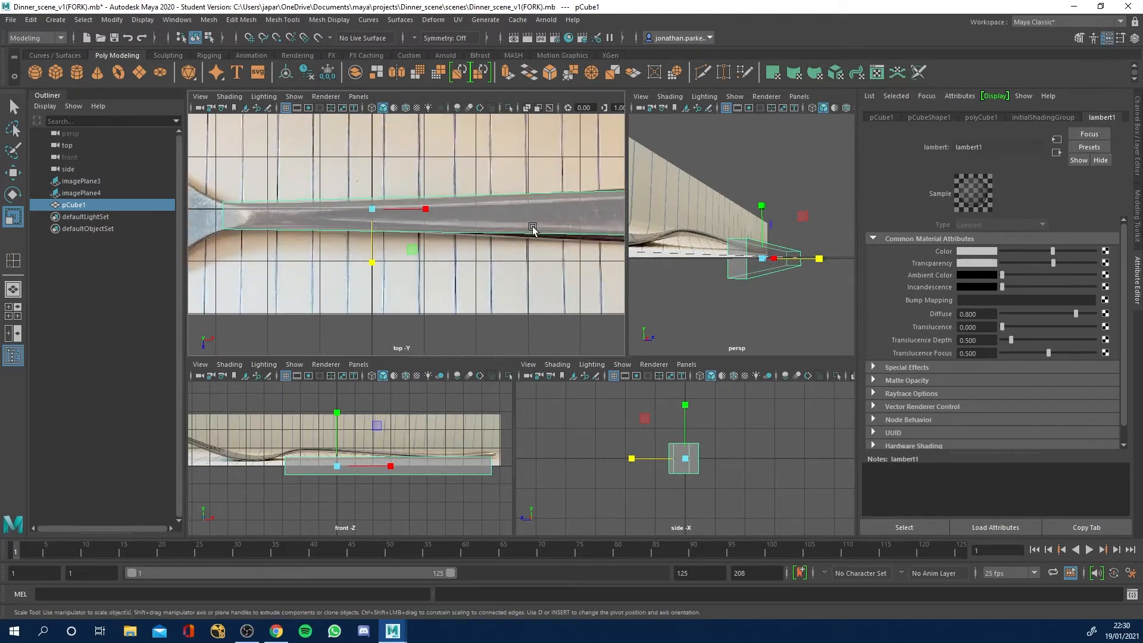
{"action": "middle_click_drag", "start_coordinate": [534, 230], "coordinate": [365, 238], "text": "alt"}
{"action": "scroll", "coordinate": [365, 238], "scroll_direction": "down", "scroll_amount": 4}
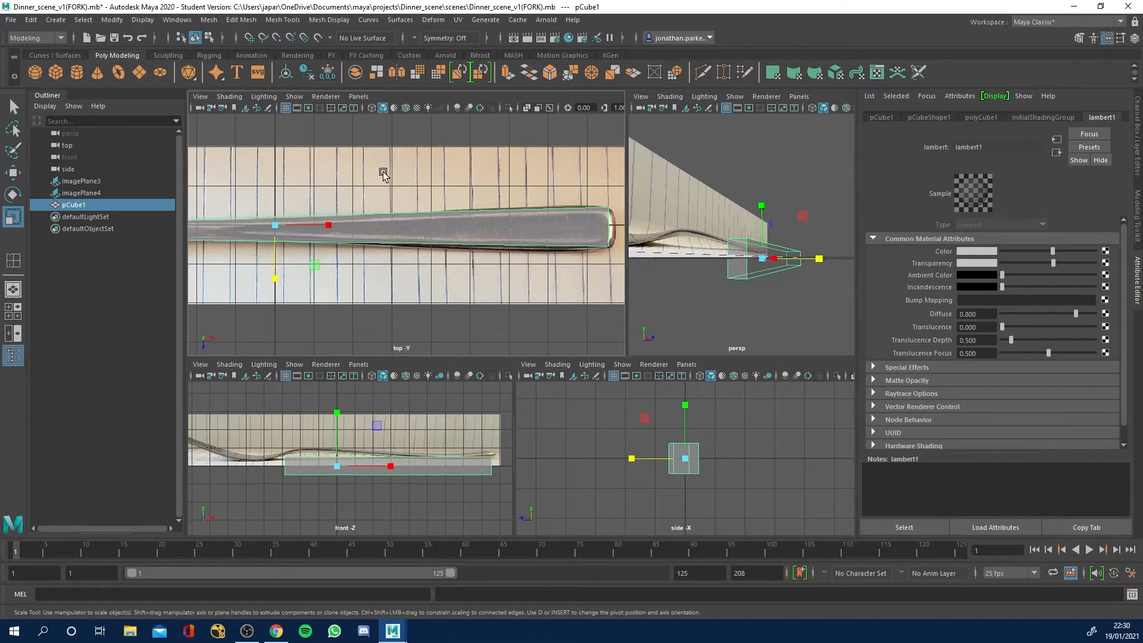
{"action": "key", "text": "space"}
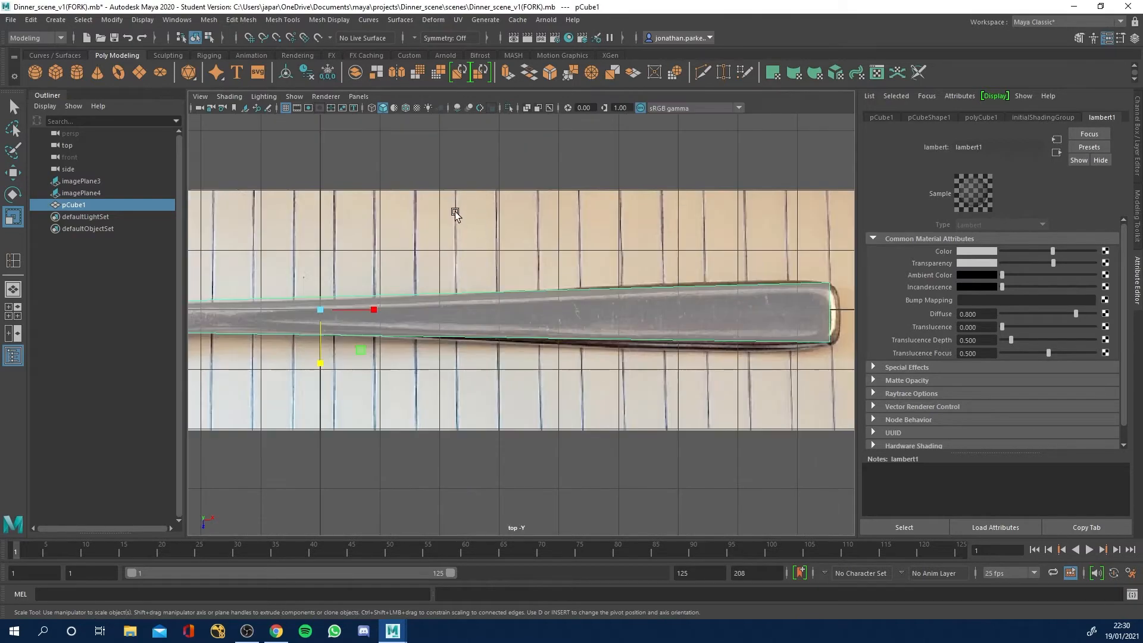
Insert an edge loop across the handle mesh a short distance behind the fork's neck.
{"action": "scroll", "coordinate": [400, 217], "scroll_direction": "down", "scroll_amount": 4}
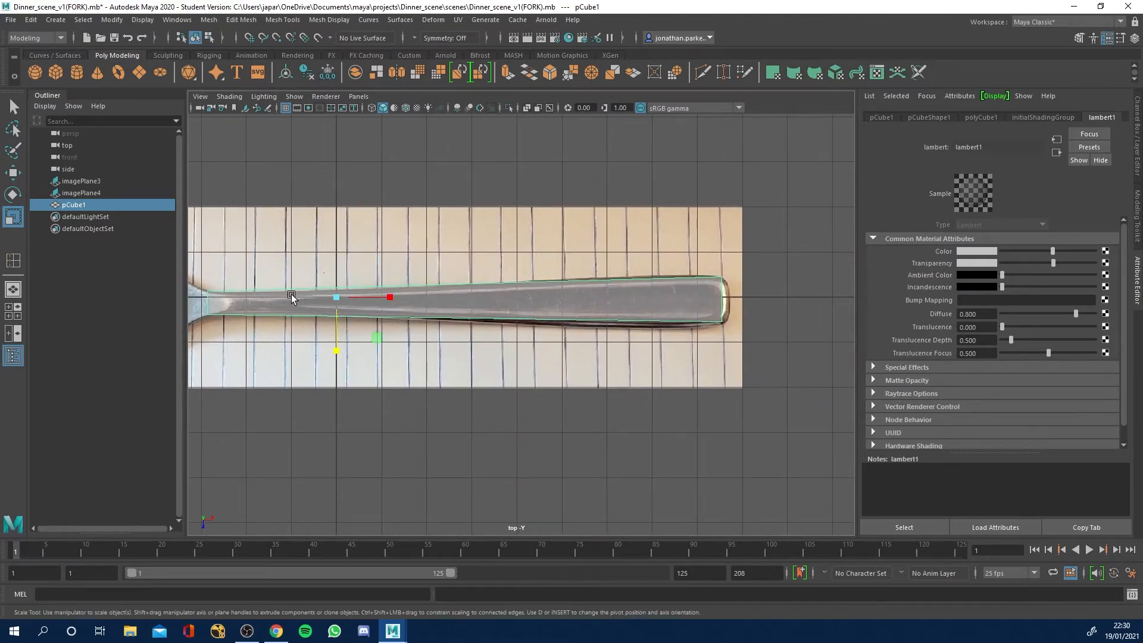
{"action": "scroll", "coordinate": [390, 317], "scroll_direction": "up", "scroll_amount": 2}
{"action": "middle_click_drag", "start_coordinate": [331, 314], "coordinate": [461, 318], "text": "alt"}
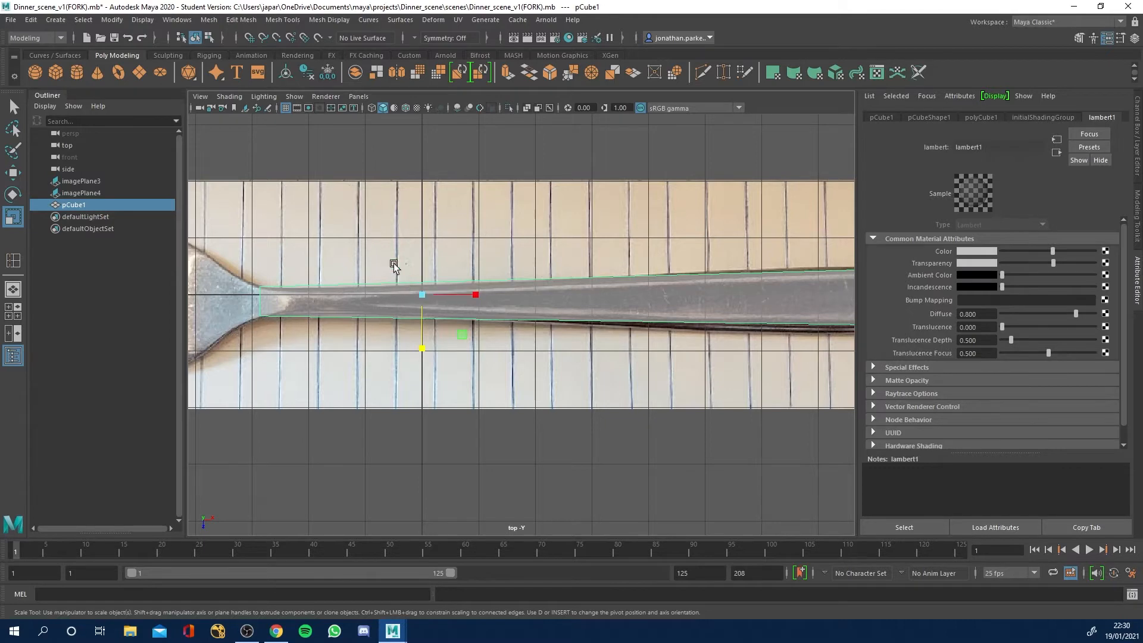
{"action": "left_click", "coordinate": [285, 20]}
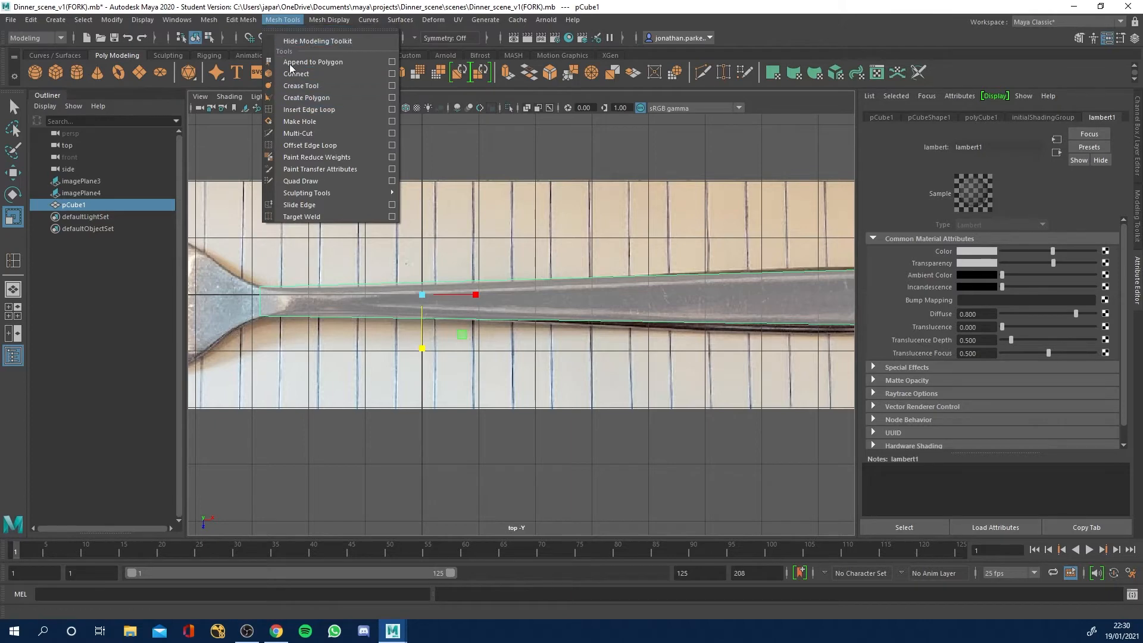
{"action": "left_click", "coordinate": [307, 109]}
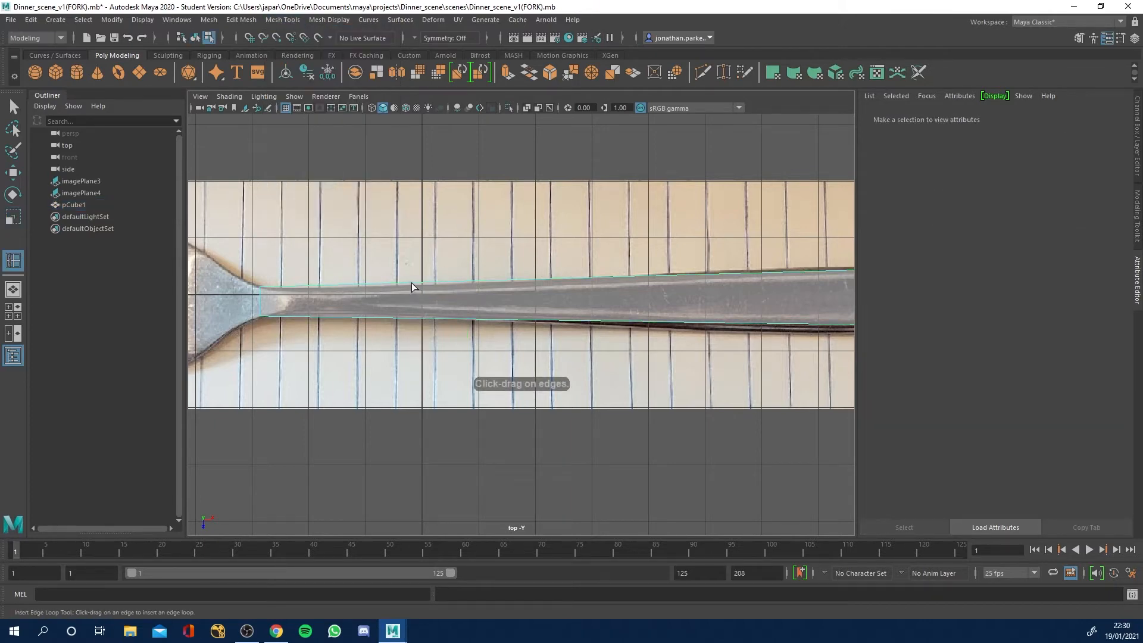
{"action": "left_click", "coordinate": [365, 288]}
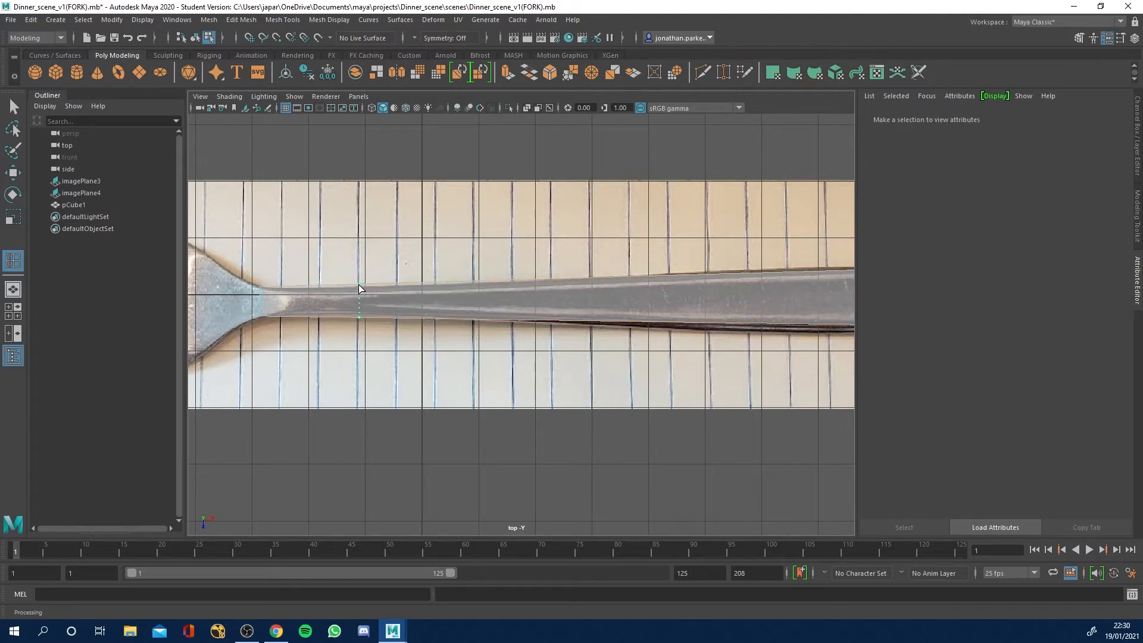
{"action": "left_click_drag", "start_coordinate": [359, 288], "coordinate": [358, 288]}
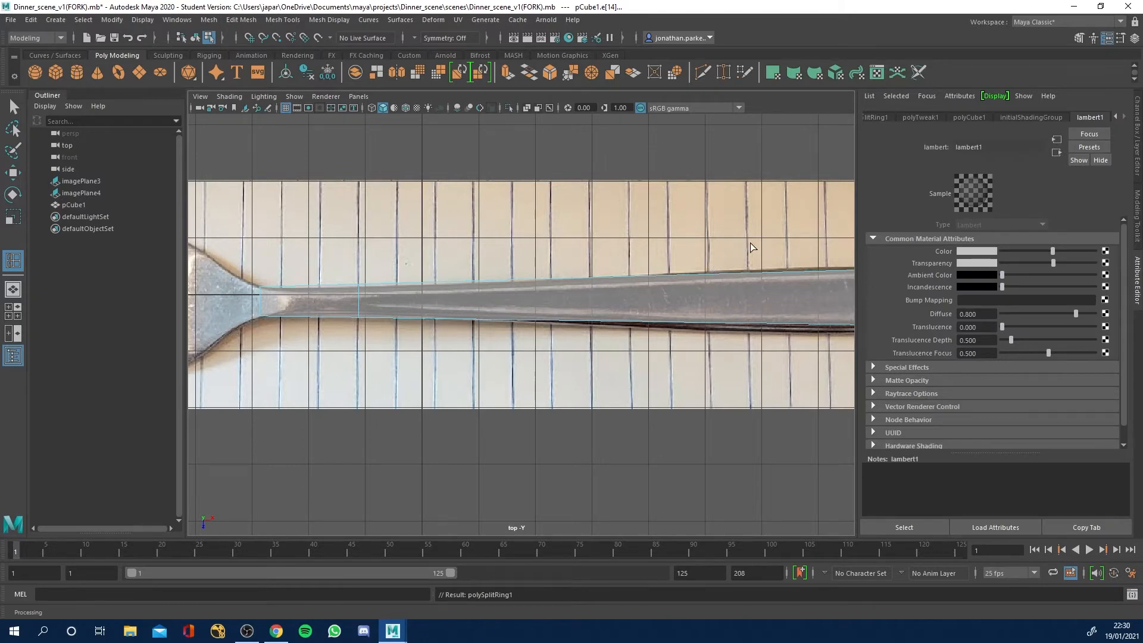
Insert two more edge loops across the wide part of the handle, one near its butt end and one farther inward.
{"action": "middle_click_drag", "start_coordinate": [750, 243], "coordinate": [578, 243], "text": "alt"}
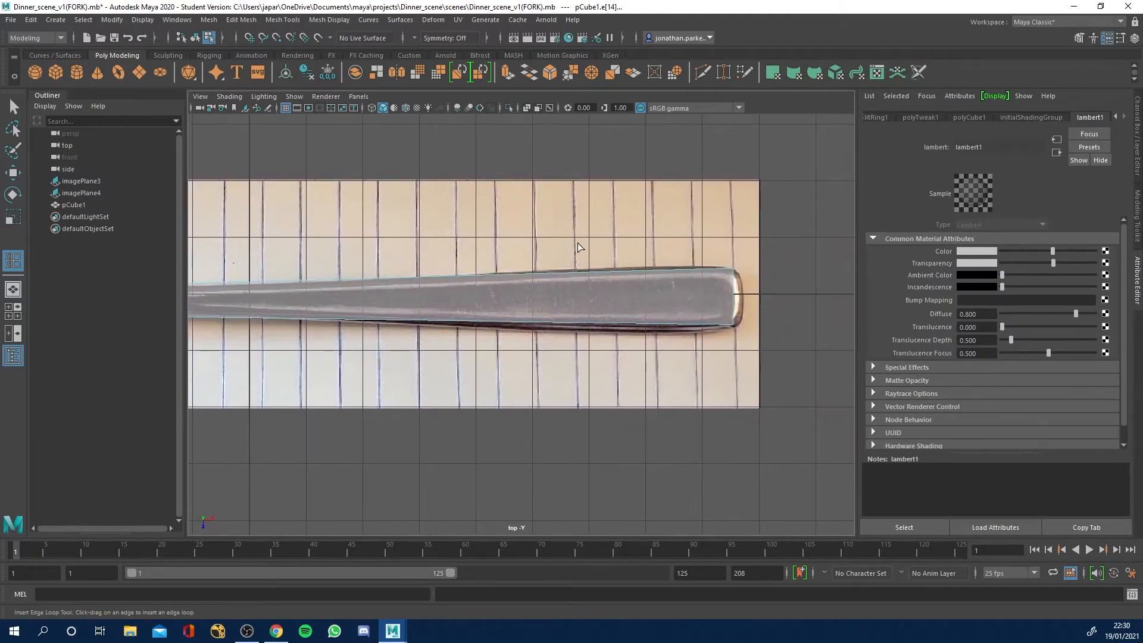
{"action": "left_click", "coordinate": [659, 269]}
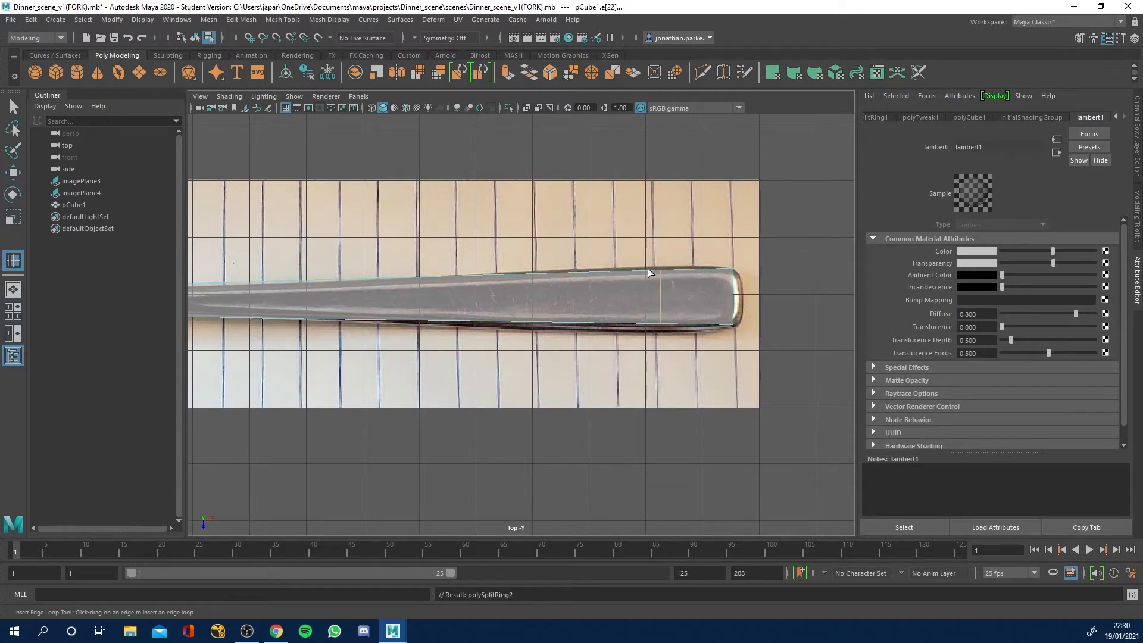
{"action": "left_click", "coordinate": [517, 274]}
{"action": "left_click", "coordinate": [12, 107]}
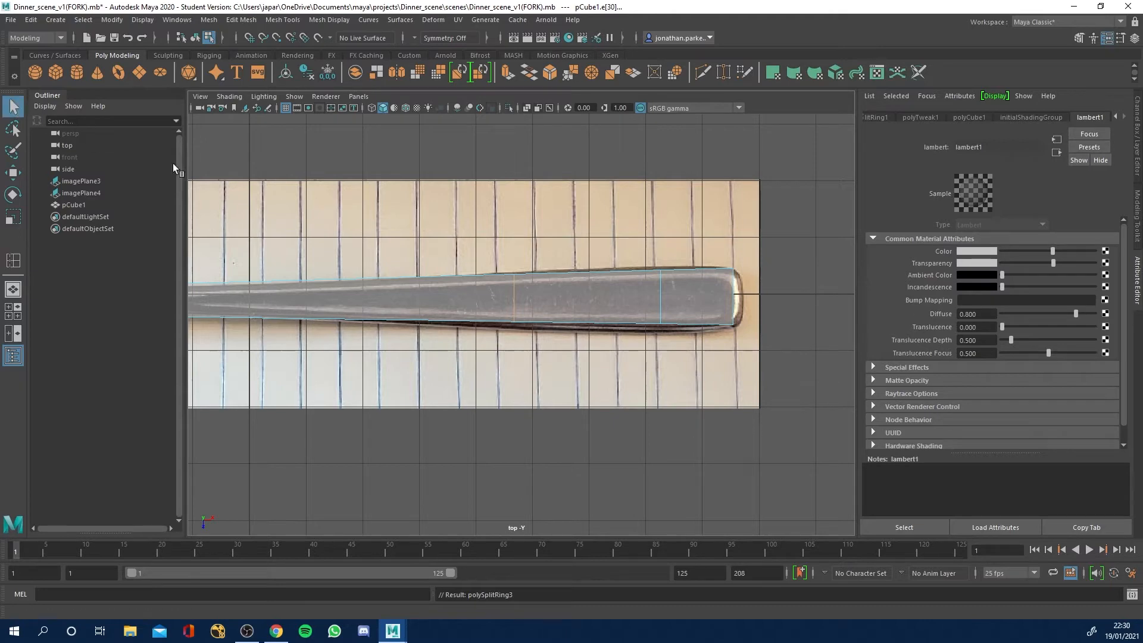
In vertex mode, scale the inner of the two wide-part loops along Z and shift it to match the handle outline.
{"action": "right_click", "coordinate": [521, 295]}
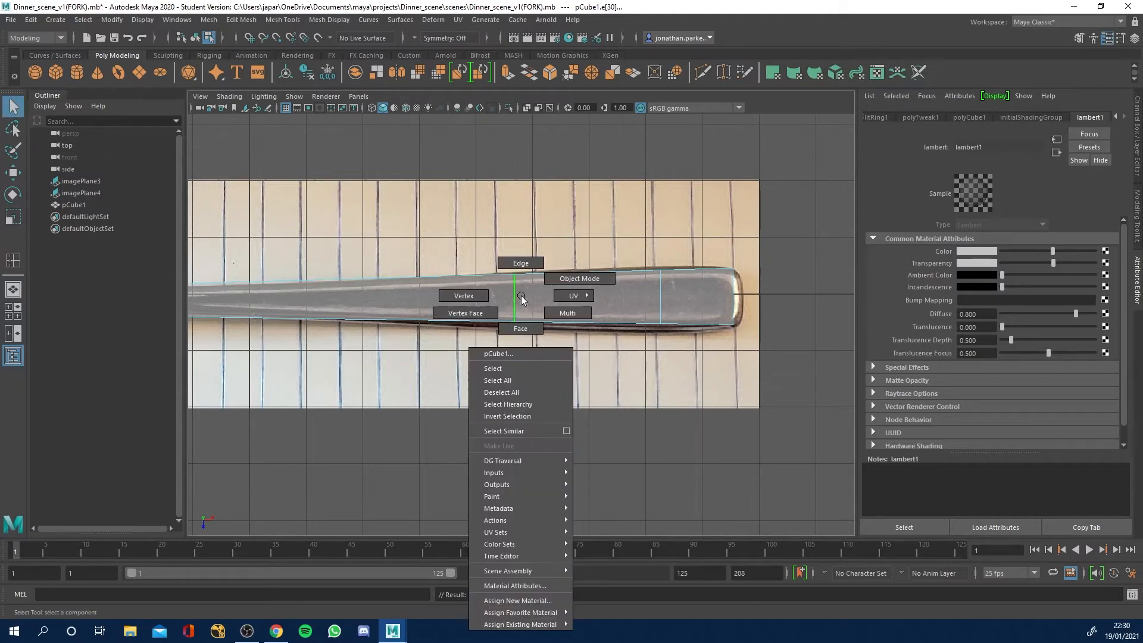
{"action": "left_click", "coordinate": [471, 298]}
{"action": "left_click_drag", "start_coordinate": [507, 258], "coordinate": [541, 403]}
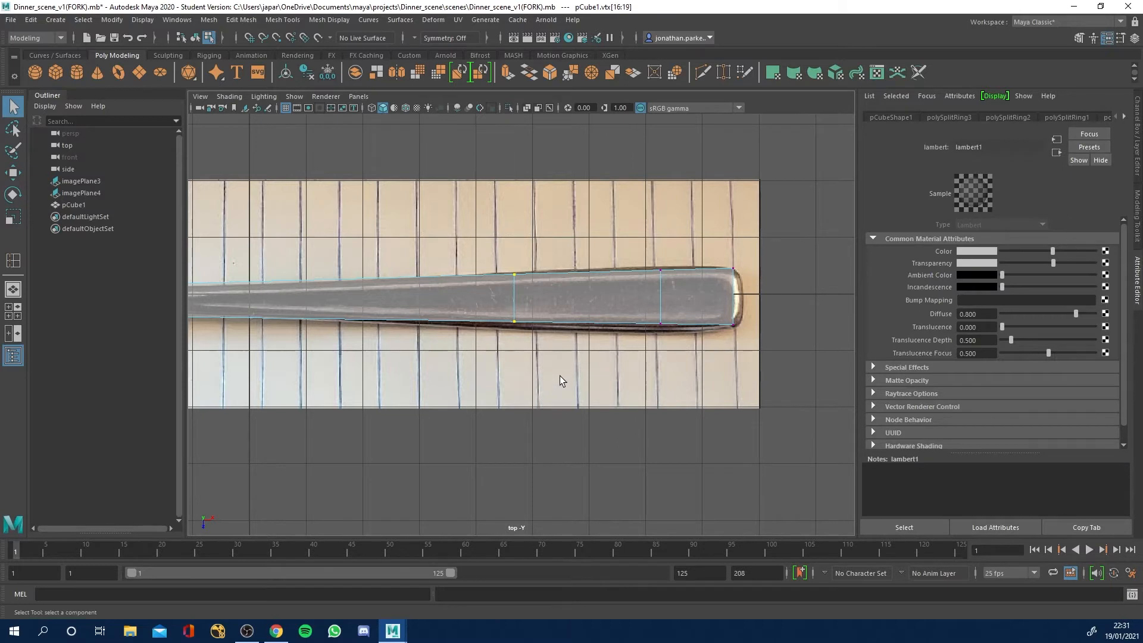
{"action": "left_click", "coordinate": [15, 220]}
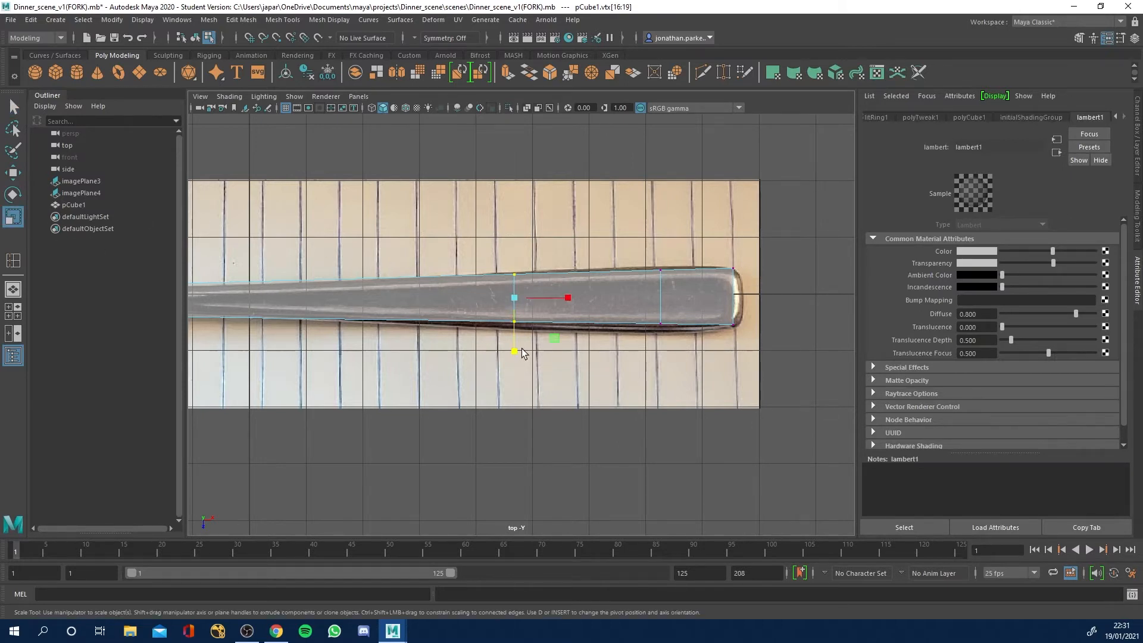
{"action": "left_click_drag", "start_coordinate": [515, 349], "coordinate": [513, 356]}
{"action": "key", "text": "w"}
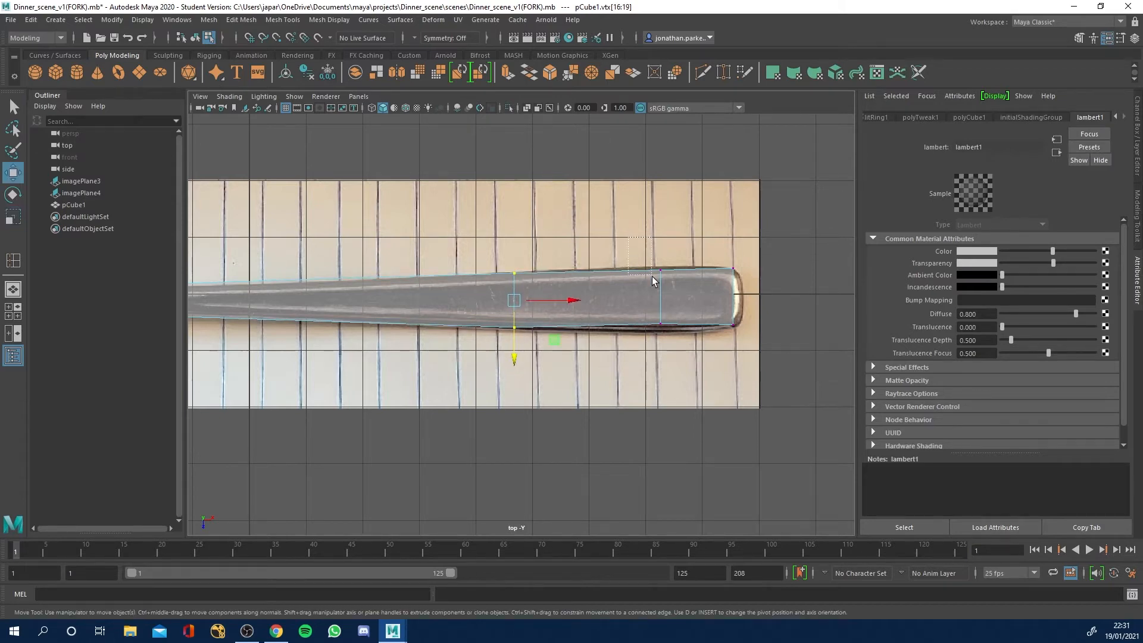
Scale the loop nearest the butt end along Z and shift it onto the handle outline, undoing a free move.
{"action": "left_click_drag", "start_coordinate": [631, 261], "coordinate": [687, 408]}
{"action": "key", "text": "r"}
{"action": "left_click_drag", "start_coordinate": [660, 355], "coordinate": [659, 358]}
{"action": "key", "text": "w"}
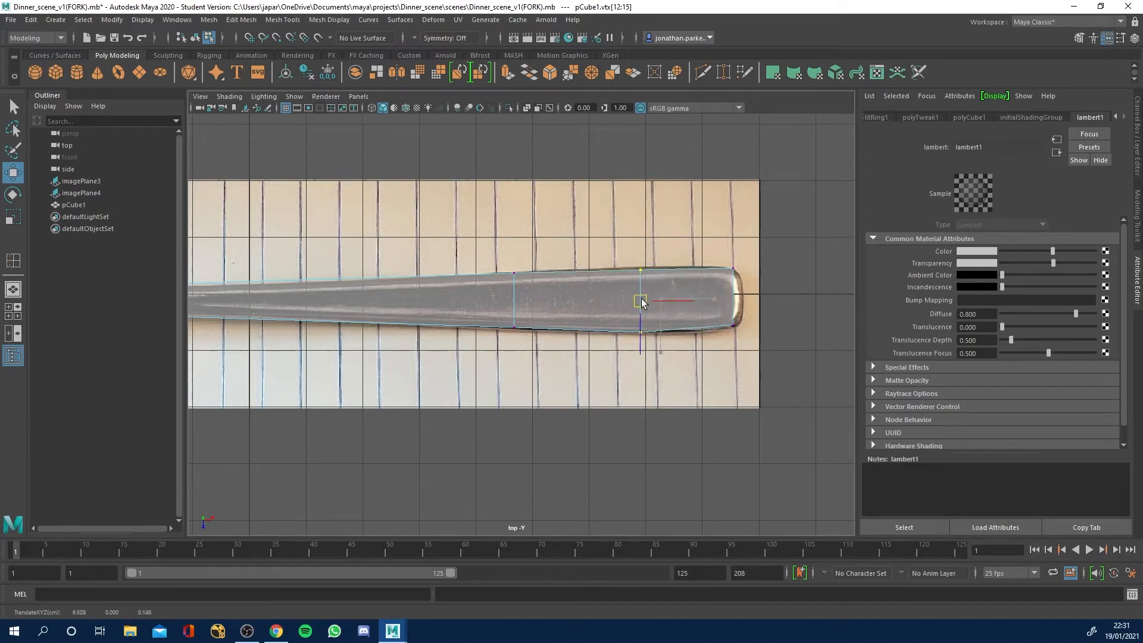
{"action": "left_click_drag", "start_coordinate": [663, 301], "coordinate": [651, 297]}
{"action": "key", "text": "ctrl+z"}
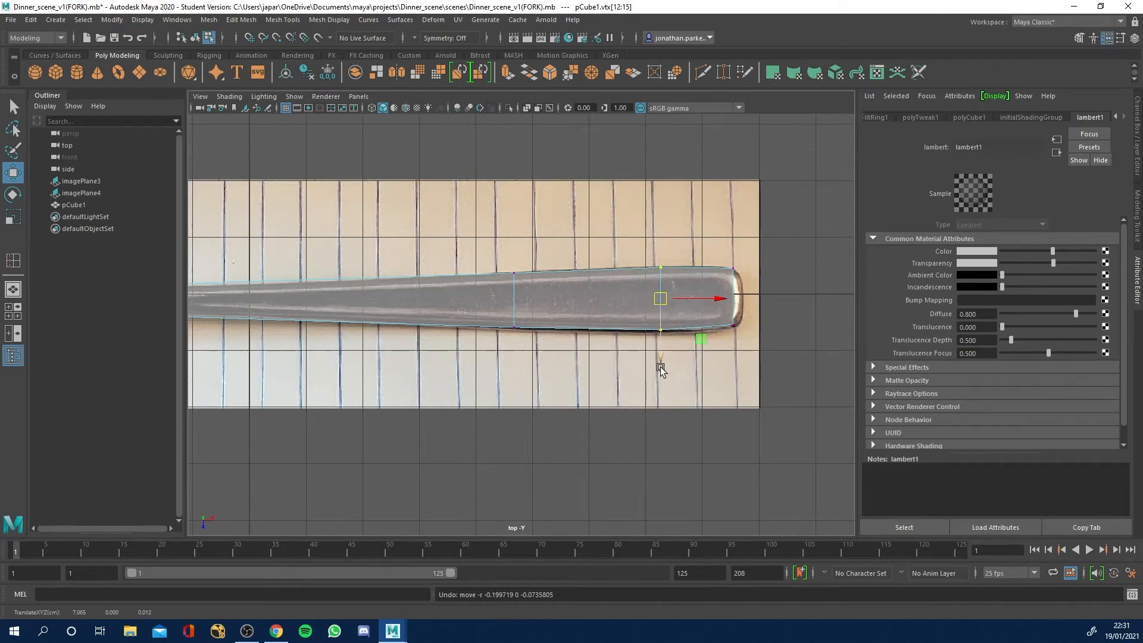
{"action": "left_click_drag", "start_coordinate": [661, 358], "coordinate": [662, 357]}
Move the vertex loop behind the neck along Z onto the handle outline and select the neck-end vertices.
{"action": "middle_click_drag", "start_coordinate": [273, 237], "coordinate": [653, 239], "text": "alt"}
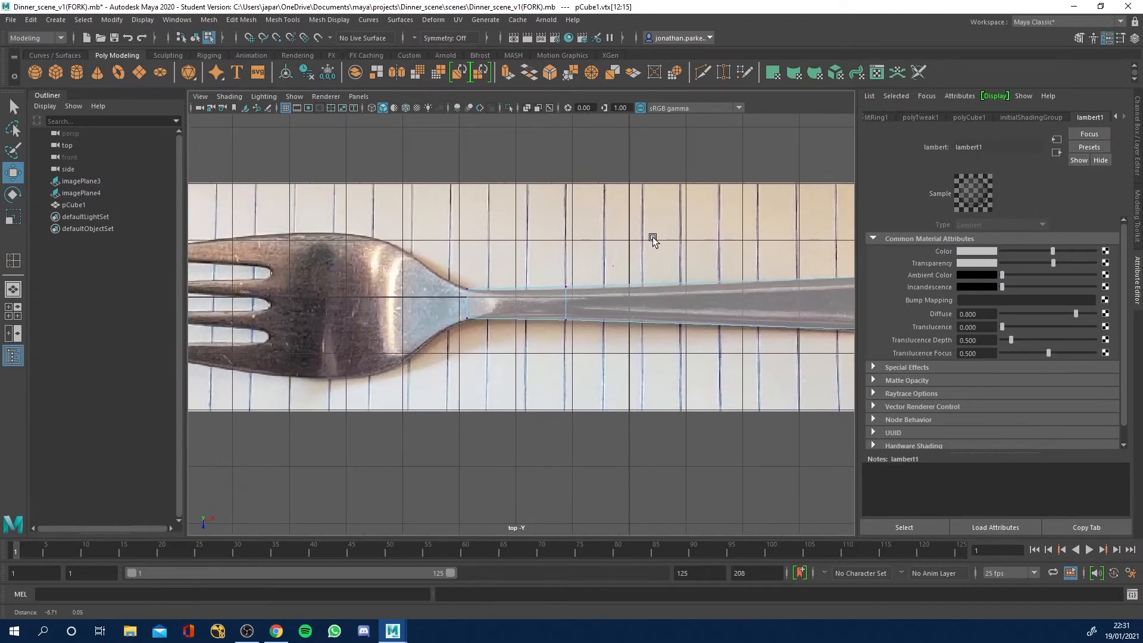
{"action": "left_click_drag", "start_coordinate": [536, 250], "coordinate": [577, 331]}
{"action": "key", "text": "r"}
{"action": "scroll", "coordinate": [576, 331], "scroll_direction": "down", "scroll_amount": 3}
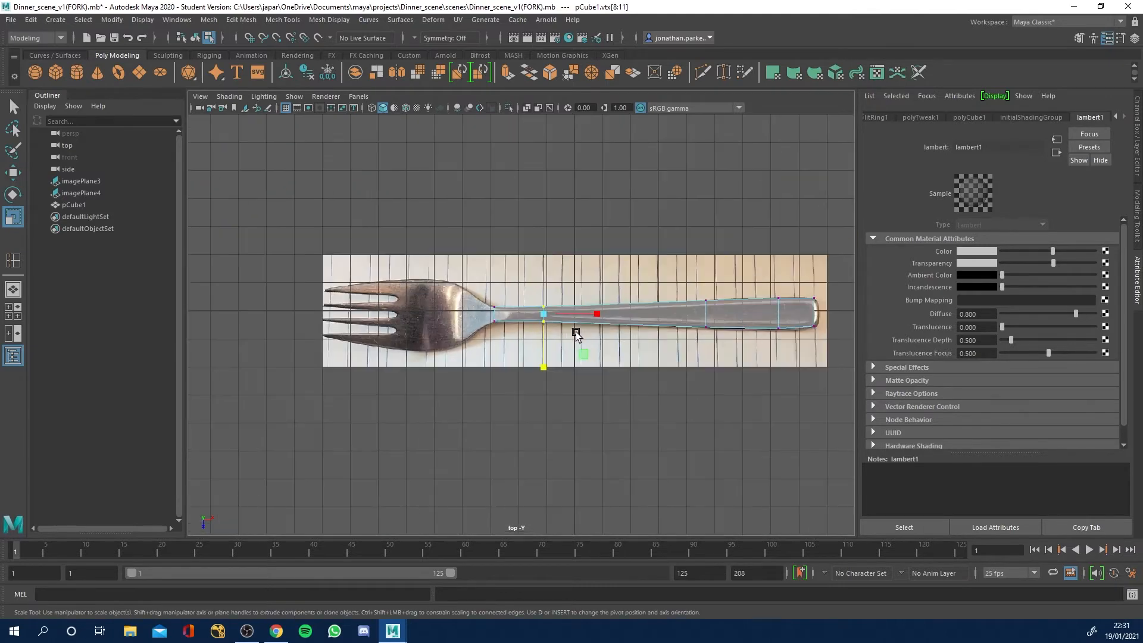
{"action": "scroll", "coordinate": [577, 330], "scroll_direction": "up", "scroll_amount": 3}
{"action": "scroll", "coordinate": [581, 328], "scroll_direction": "up", "scroll_amount": 5}
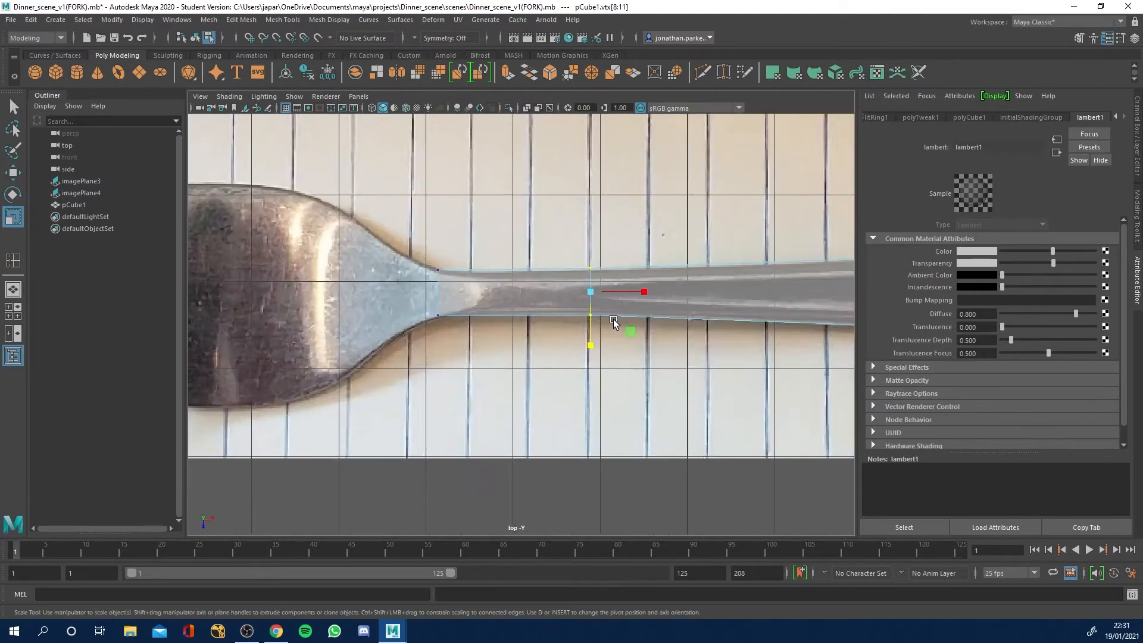
{"action": "key", "text": "w"}
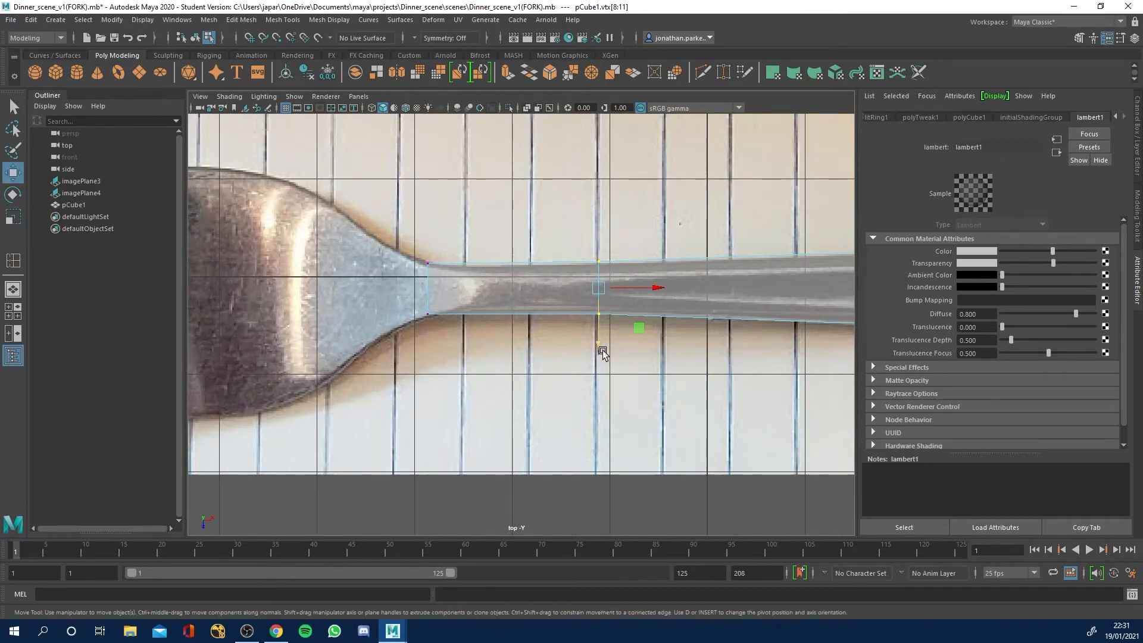
{"action": "left_click_drag", "start_coordinate": [600, 349], "coordinate": [600, 350]}
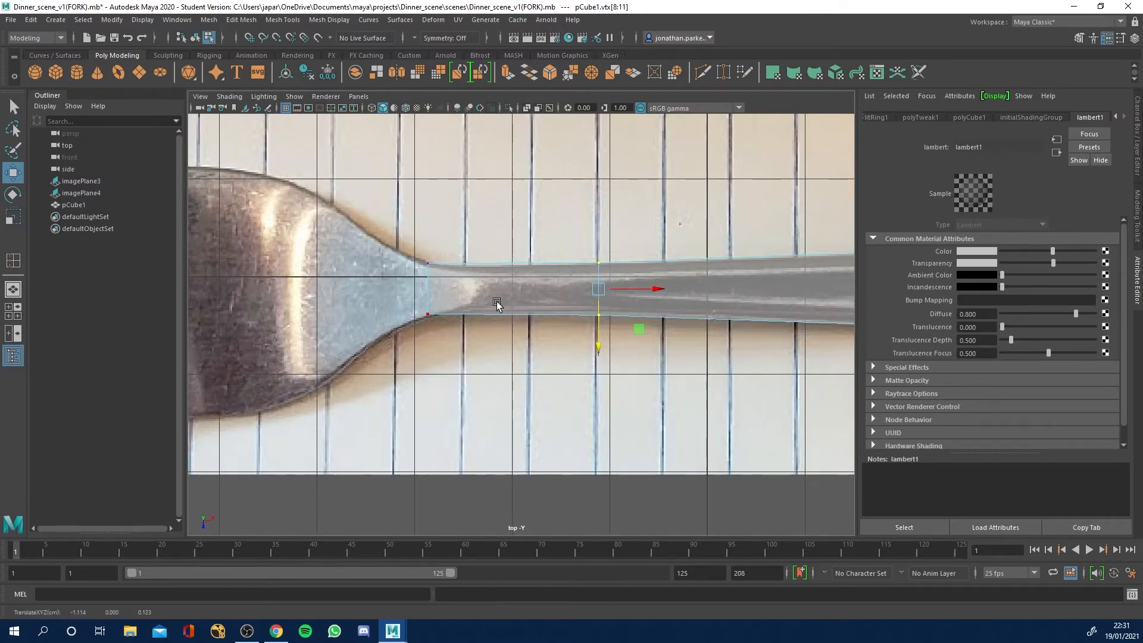
{"action": "left_click_drag", "start_coordinate": [400, 248], "coordinate": [427, 351]}
{"action": "scroll", "coordinate": [536, 334], "scroll_direction": "down", "scroll_amount": 4}
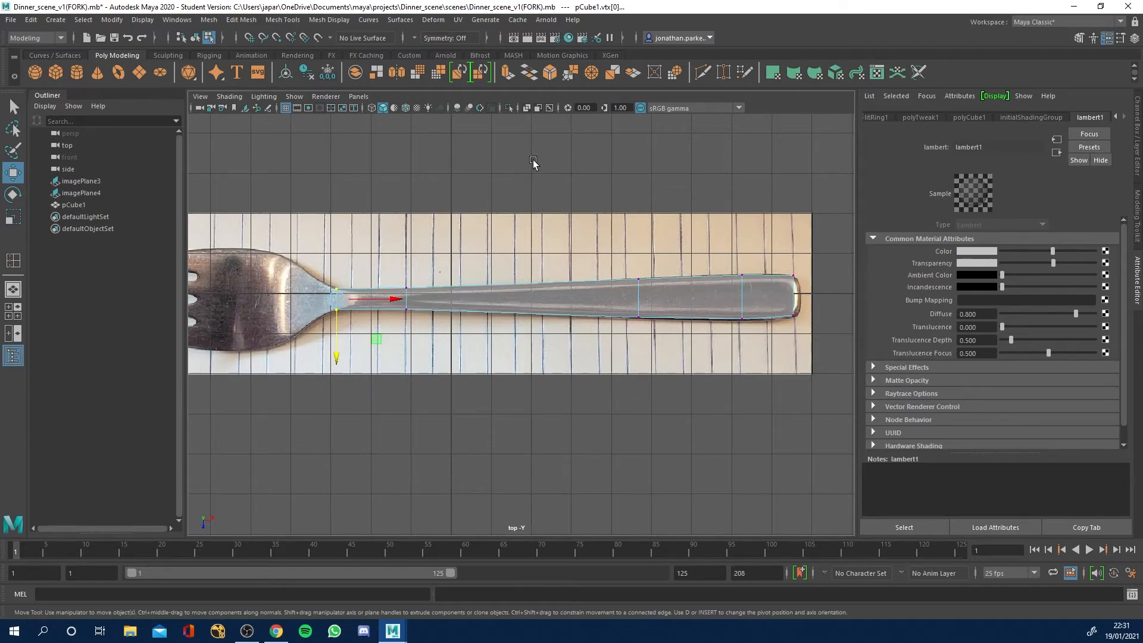
Examine the mesh's neck end in the perspective view and the fork head's outline in the top view.
{"action": "key", "text": "space"}
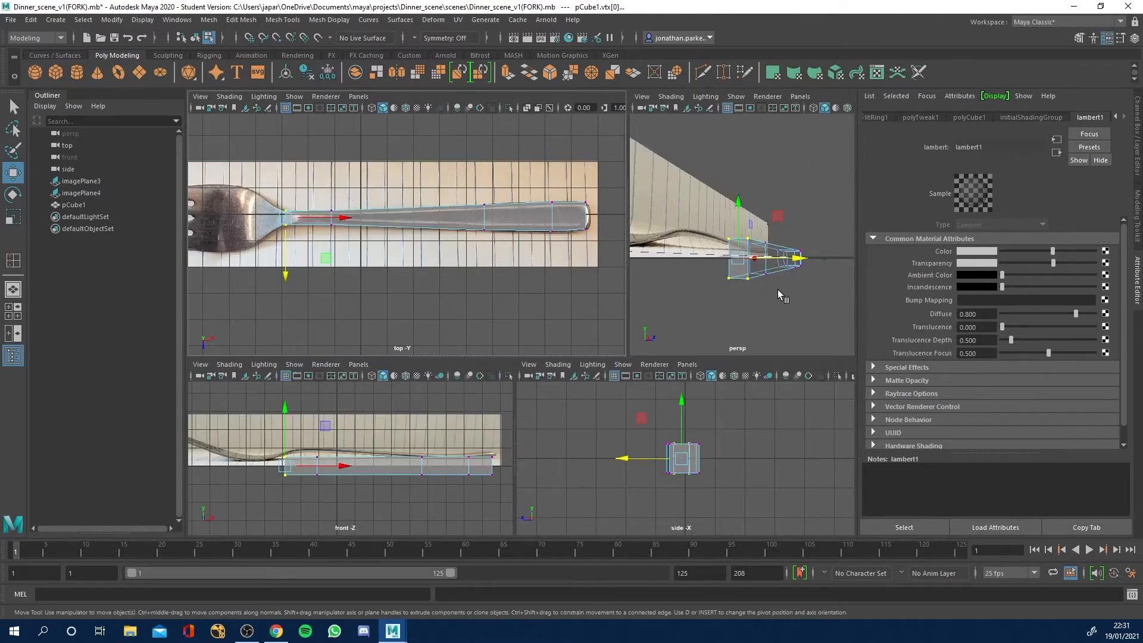
{"action": "left_click_drag", "start_coordinate": [801, 280], "coordinate": [701, 281], "text": "alt"}
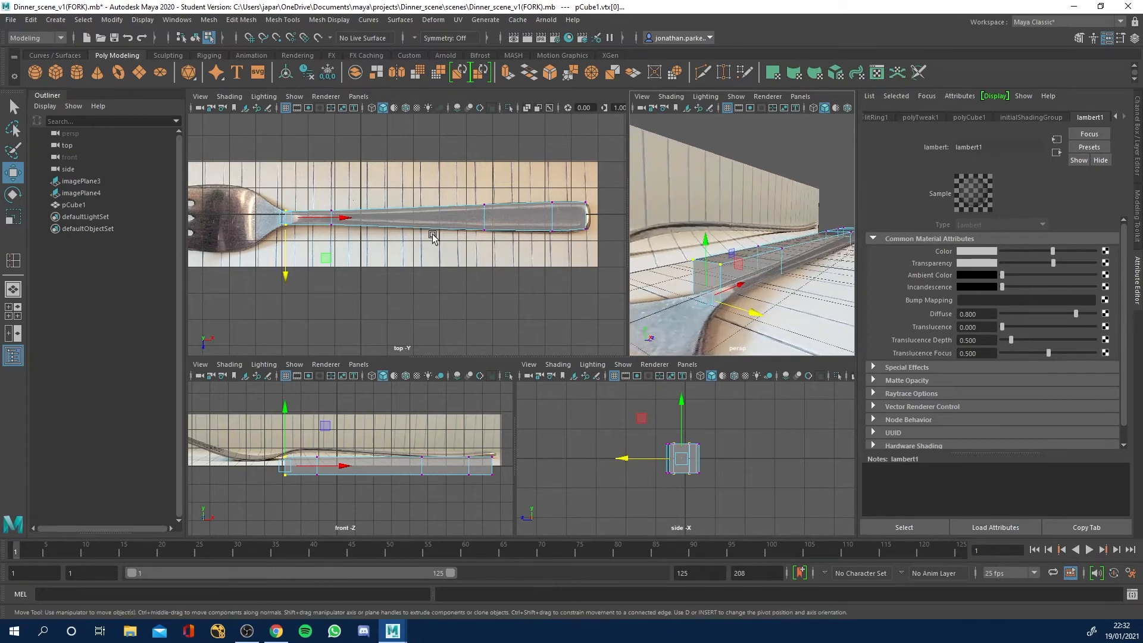
{"action": "middle_click_drag", "start_coordinate": [267, 221], "coordinate": [379, 233], "text": "alt"}
{"action": "right_click_drag", "start_coordinate": [379, 233], "coordinate": [455, 253], "text": "alt"}
{"action": "middle_click_drag", "start_coordinate": [302, 177], "coordinate": [382, 189], "text": "alt"}
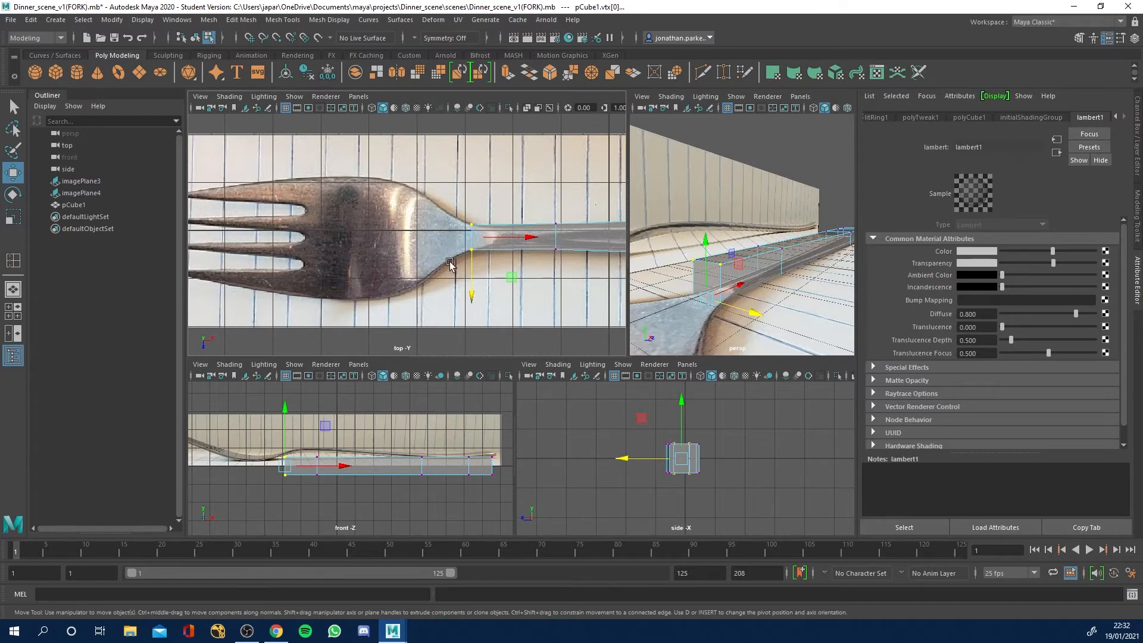
{"action": "middle_click_drag", "start_coordinate": [583, 257], "coordinate": [454, 244], "text": "alt"}
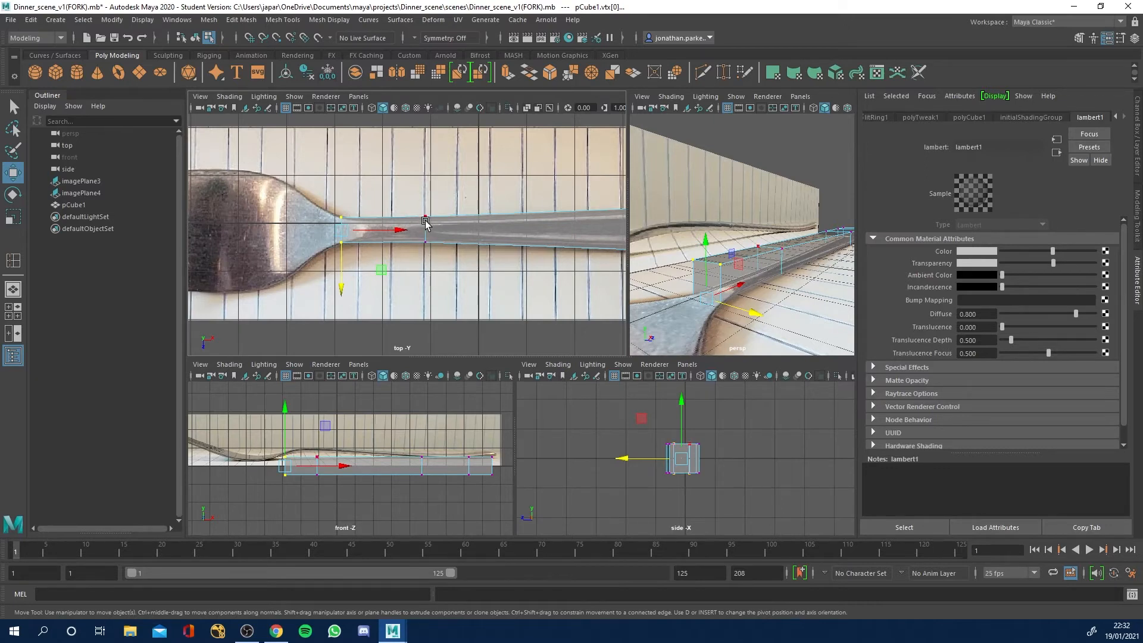
{"action": "middle_click_drag", "start_coordinate": [319, 216], "coordinate": [420, 214], "text": "alt"}
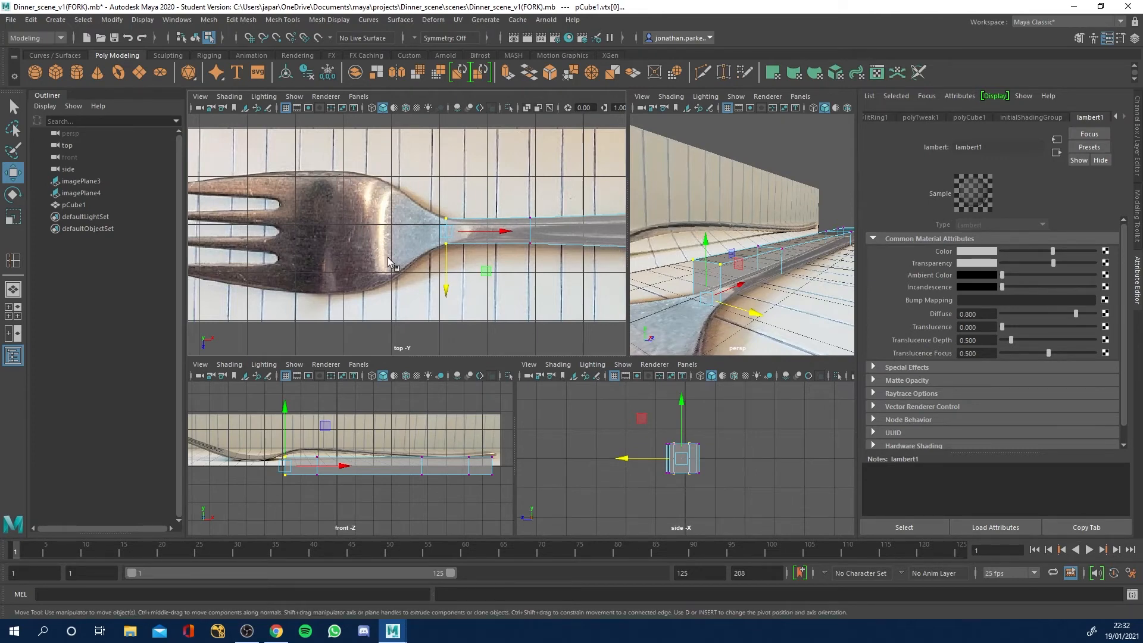
Switch the mesh to face selection and select the end face at the neck facing the fork head.
{"action": "right_click", "coordinate": [715, 284]}
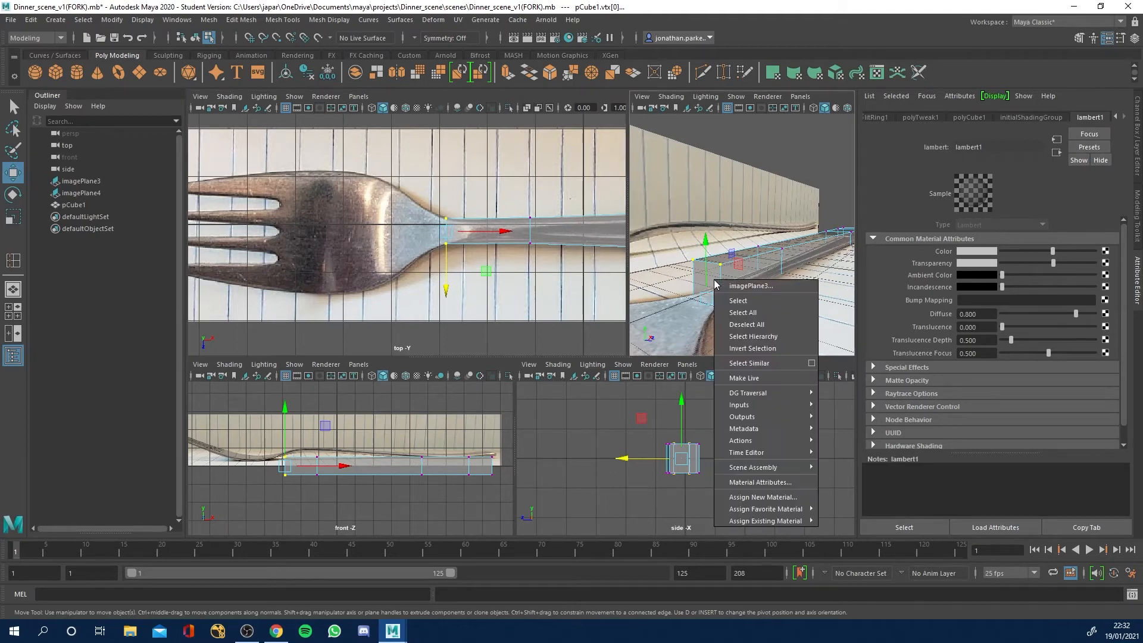
{"action": "right_click", "coordinate": [762, 258]}
{"action": "left_click", "coordinate": [837, 173]}
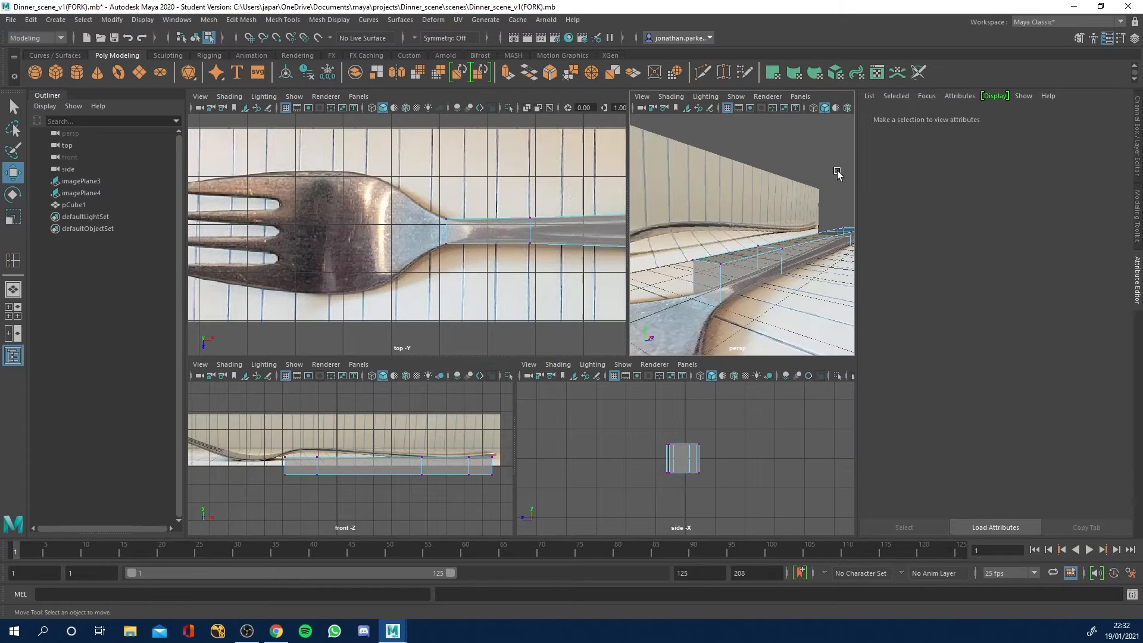
{"action": "right_click", "coordinate": [765, 260]}
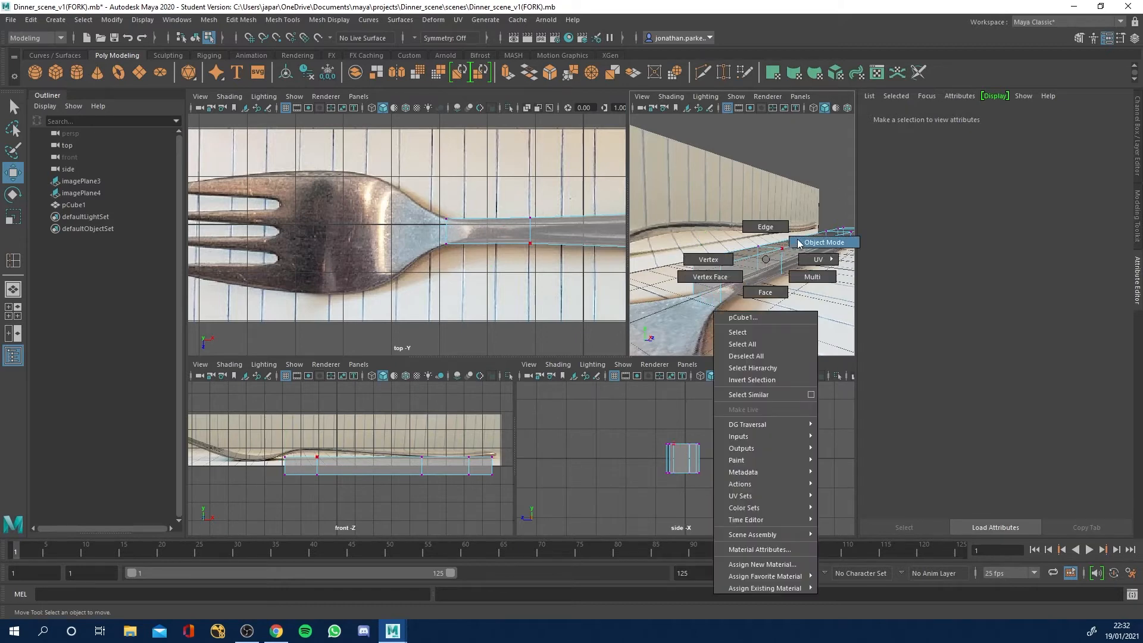
{"action": "left_click", "coordinate": [768, 292]}
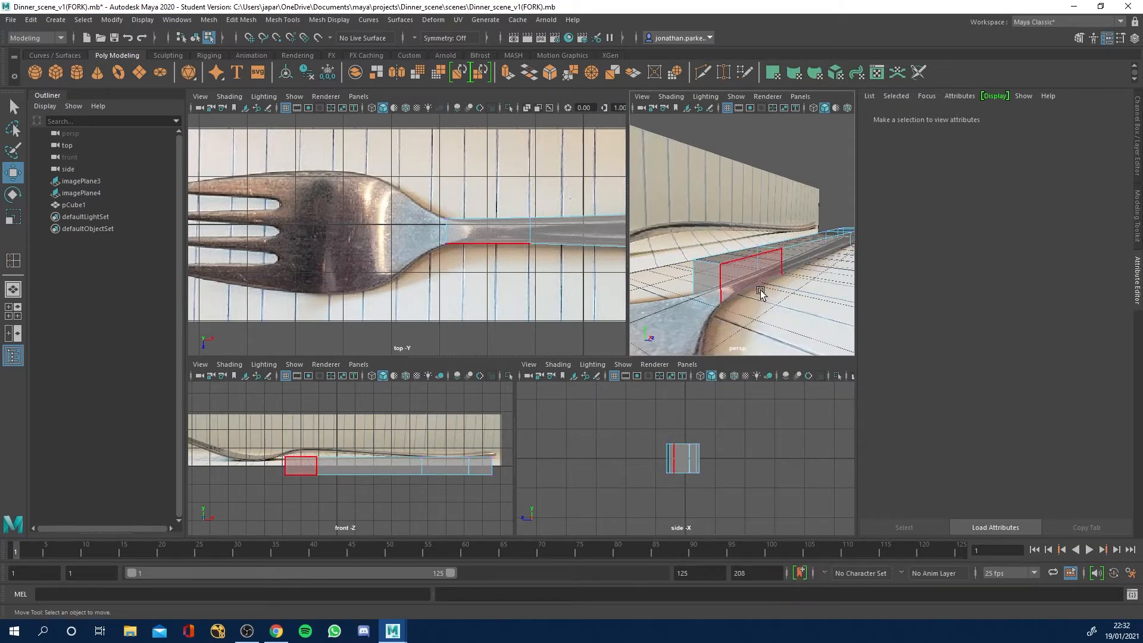
{"action": "left_click", "coordinate": [705, 281]}
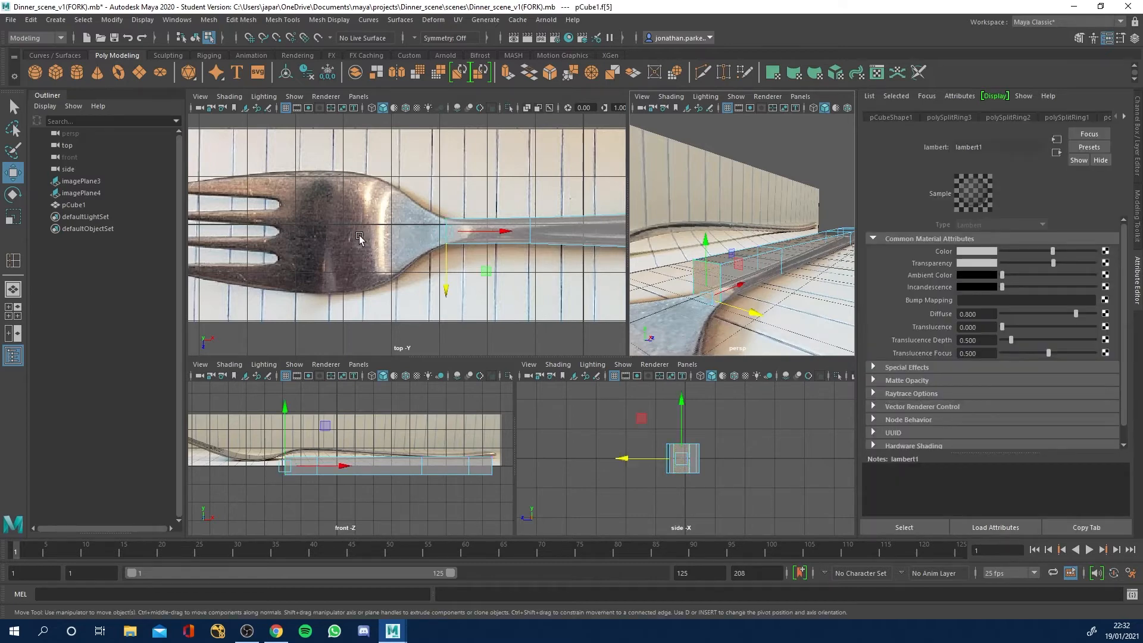
{"action": "left_click", "coordinate": [764, 269]}
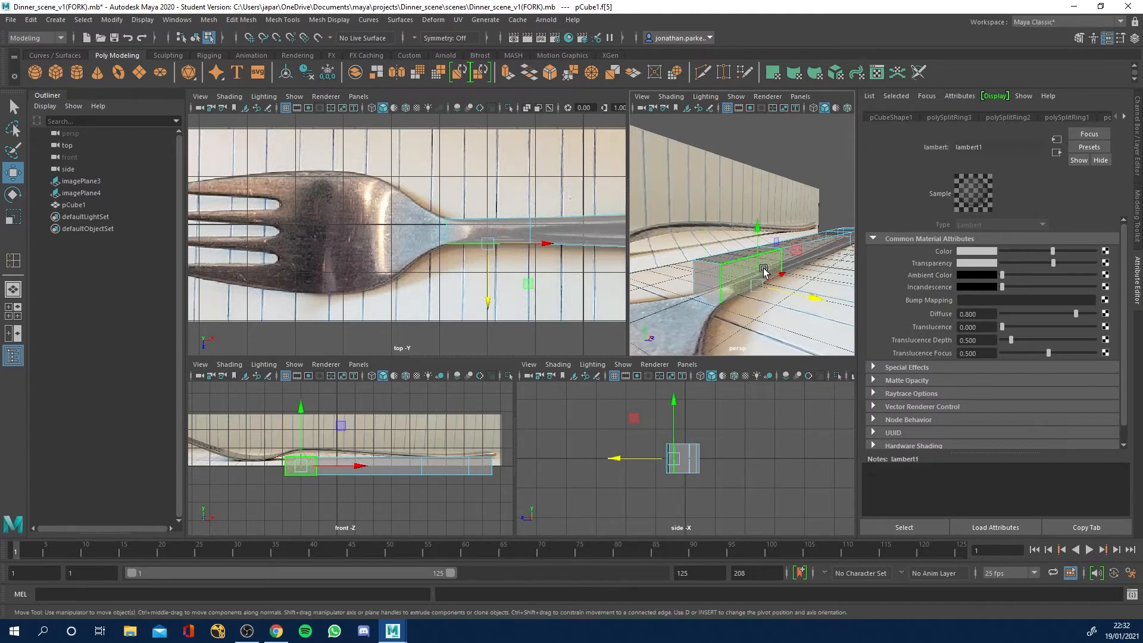
{"action": "left_click", "coordinate": [706, 279]}
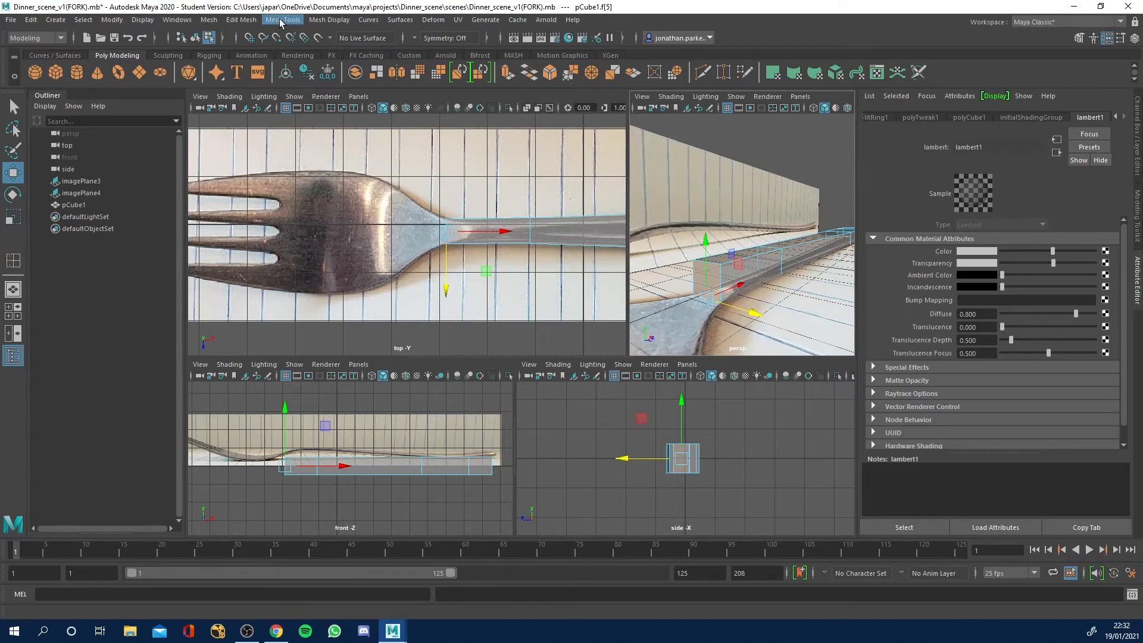
Extrude the neck end face about 0.843 toward the head and scale it in width to about 2.753 to match the outline.
{"action": "left_click", "coordinate": [250, 21]}
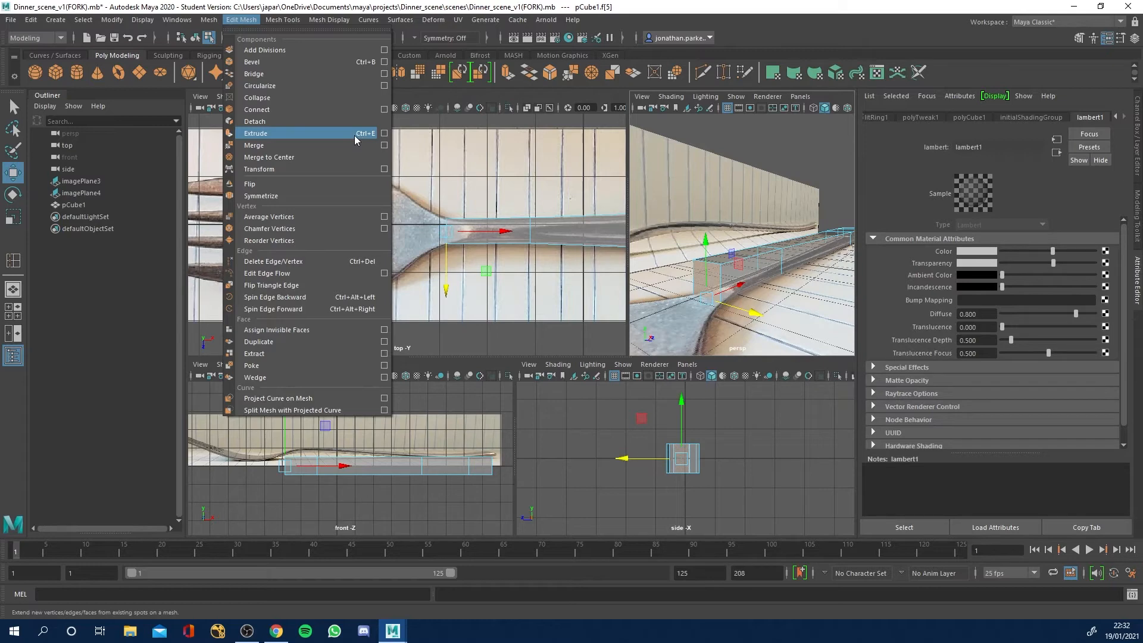
{"action": "left_click", "coordinate": [309, 133]}
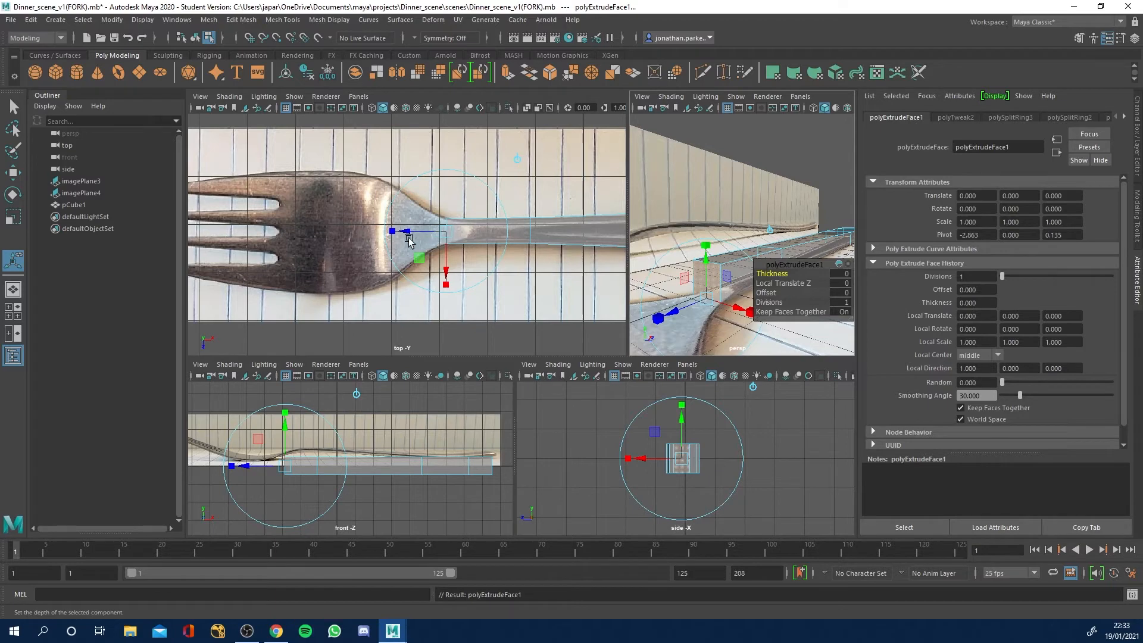
{"action": "left_click_drag", "start_coordinate": [409, 234], "coordinate": [548, 278]}
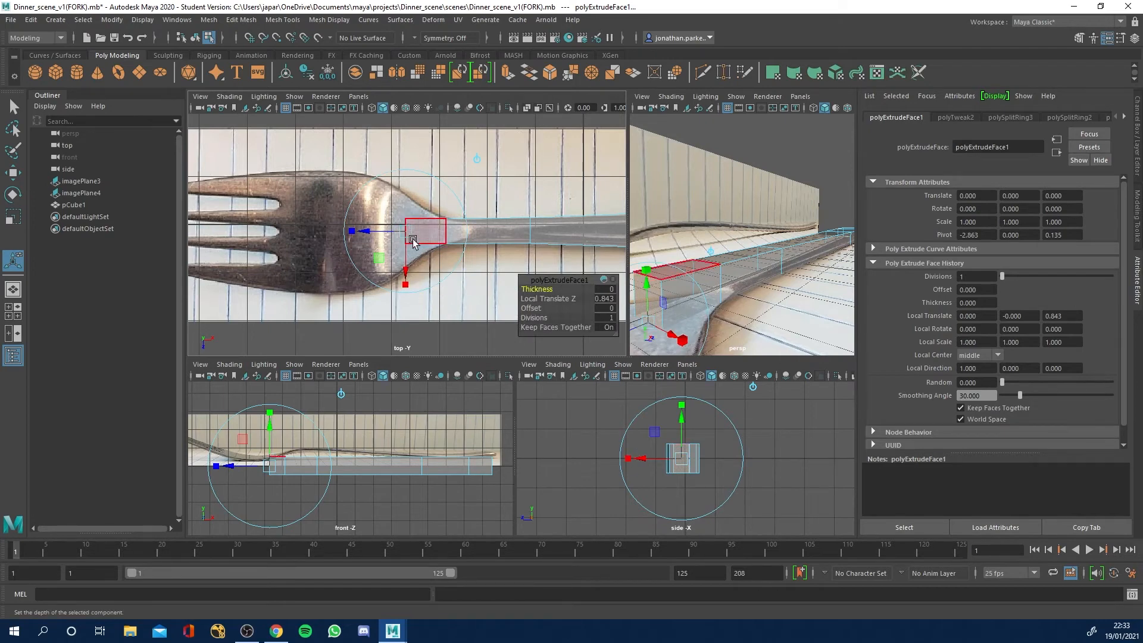
{"action": "left_click_drag", "start_coordinate": [406, 272], "coordinate": [406, 268]}
{"action": "key", "text": "ctrl+z"}
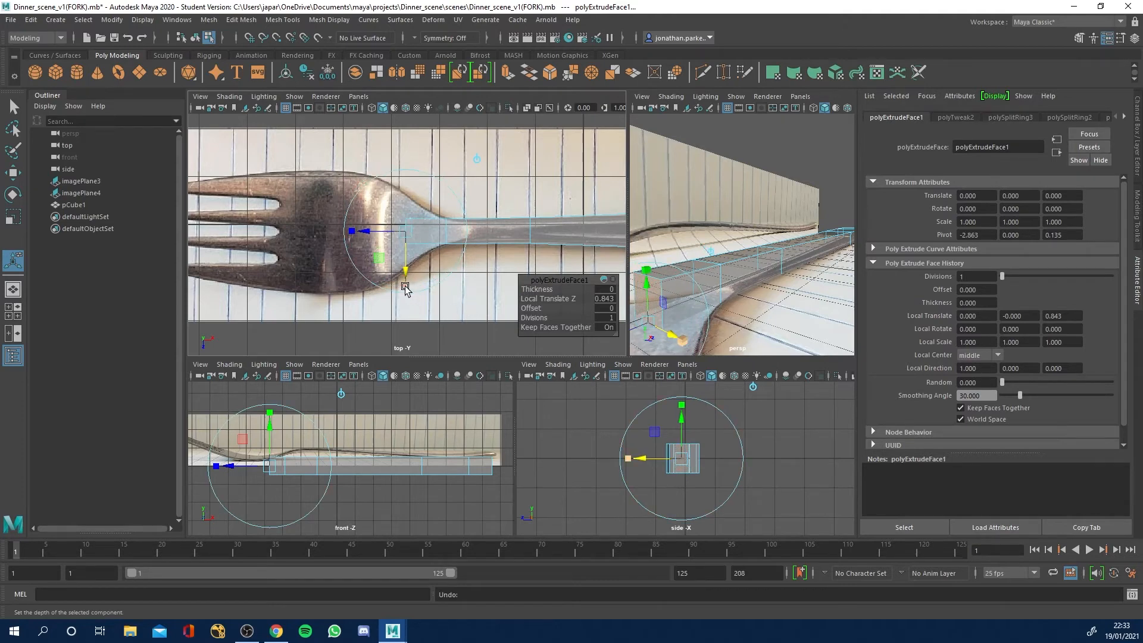
{"action": "left_click_drag", "start_coordinate": [405, 289], "coordinate": [439, 383]}
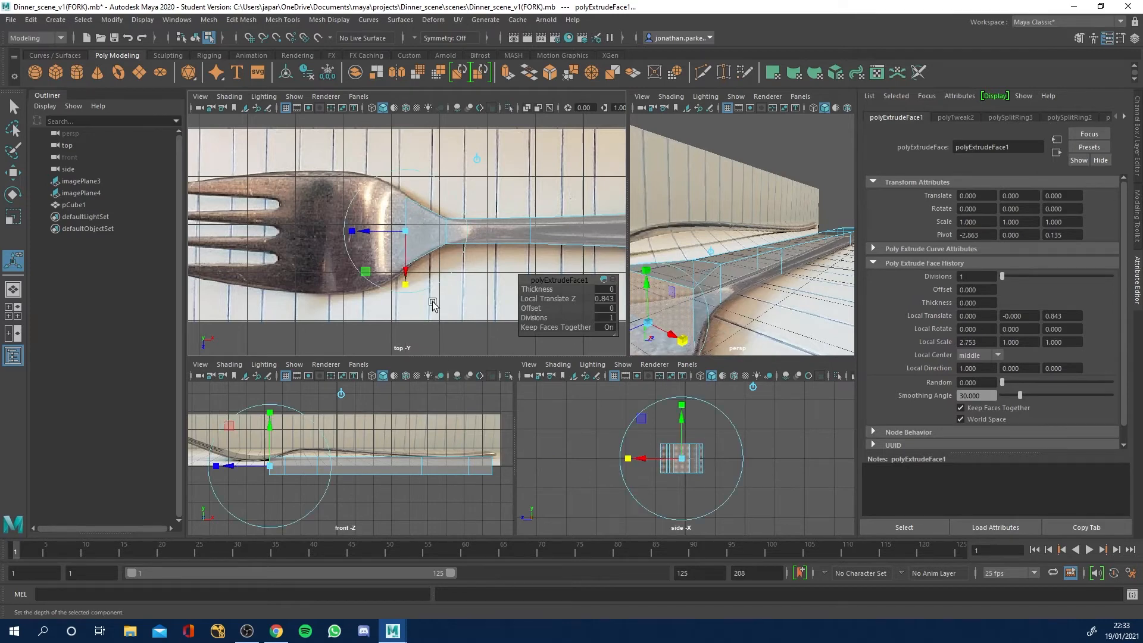
Reselect the end face, extrude it again toward the prongs and widen it to the flaring head outline.
{"action": "left_click", "coordinate": [805, 150]}
{"action": "right_click_drag", "start_coordinate": [679, 297], "coordinate": [679, 330]}
{"action": "left_click", "coordinate": [661, 299]}
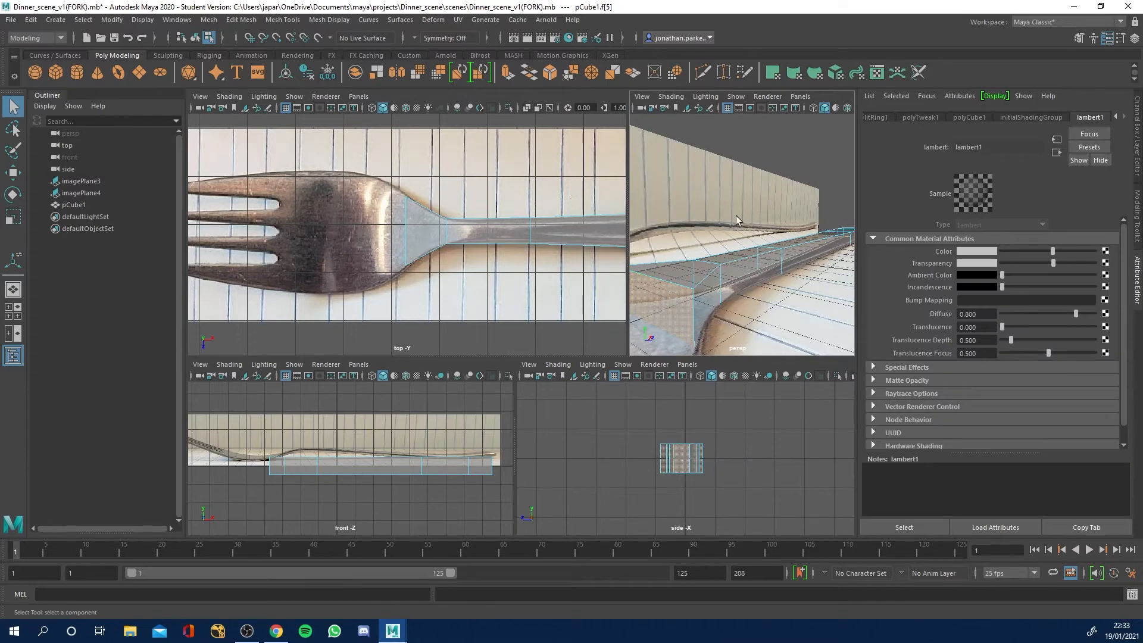
{"action": "key", "text": "ctrl+e"}
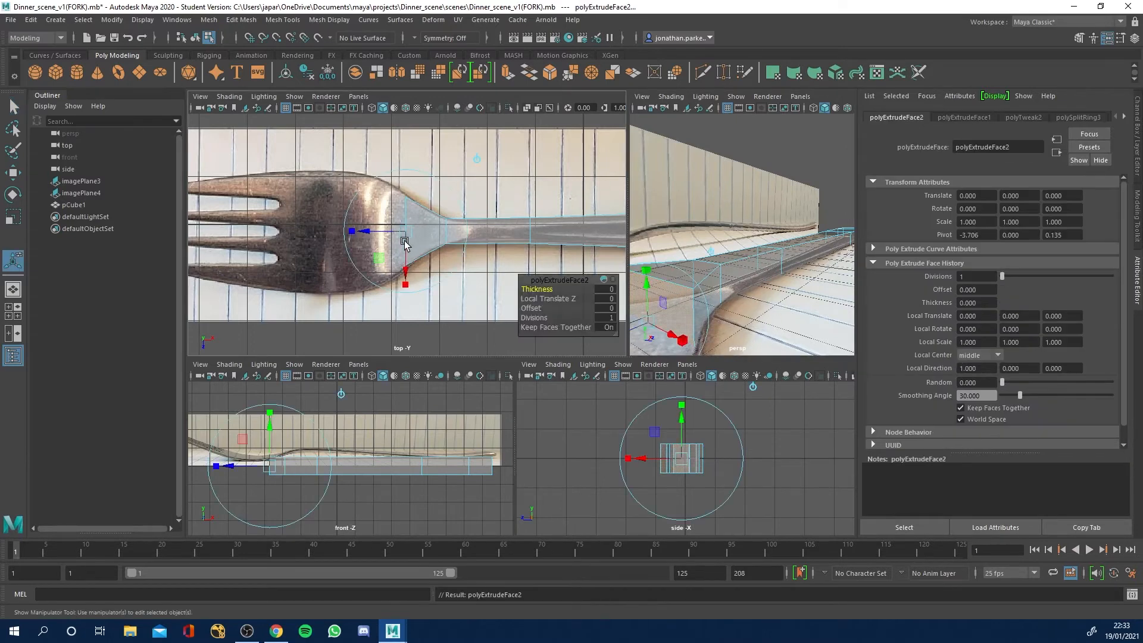
{"action": "left_click_drag", "start_coordinate": [367, 232], "coordinate": [332, 231]}
{"action": "left_click", "coordinate": [371, 284]}
{"action": "left_click_drag", "start_coordinate": [370, 285], "coordinate": [381, 323]}
{"action": "middle_click_drag", "start_coordinate": [714, 276], "coordinate": [727, 255], "text": "alt"}
{"action": "scroll", "coordinate": [727, 256], "scroll_direction": "down", "scroll_amount": 2}
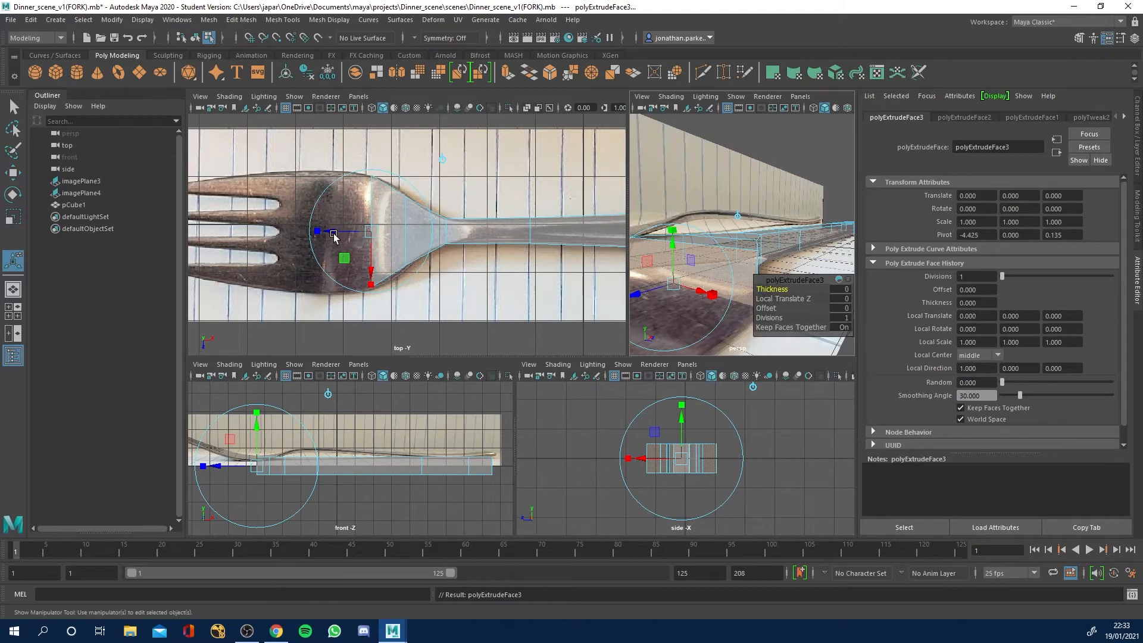
Extrude the head's end face about 0.98 further and scale its width to about 1.086 to fit the widest part.
{"action": "key", "text": "ctrl+e"}
{"action": "left_click_drag", "start_coordinate": [329, 232], "coordinate": [275, 236]}
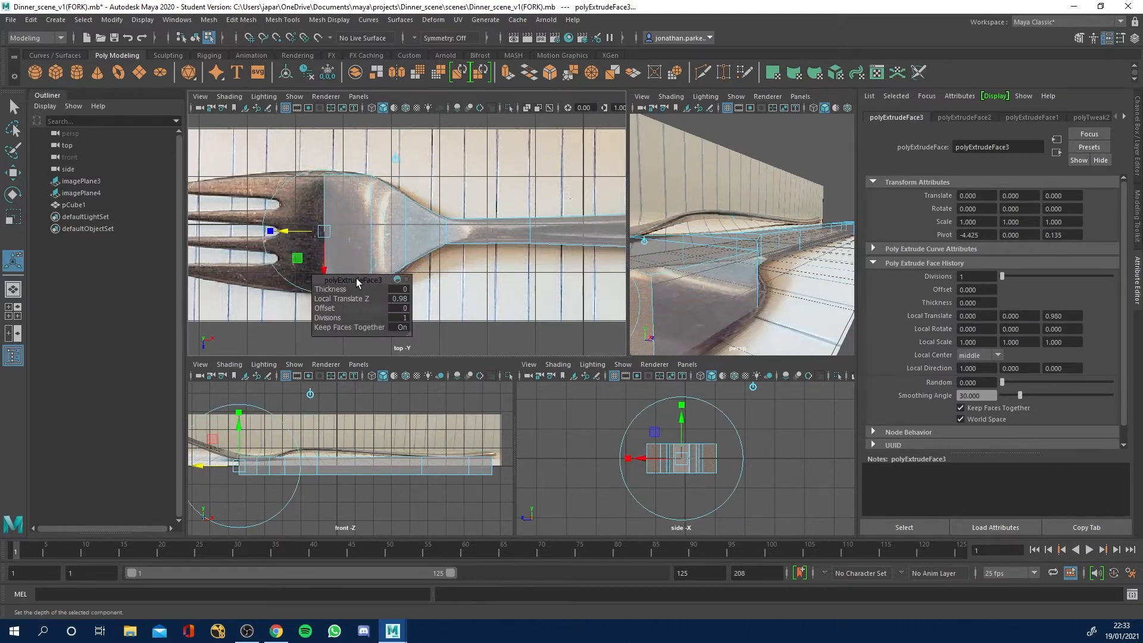
{"action": "left_click_drag", "start_coordinate": [323, 286], "coordinate": [322, 292]}
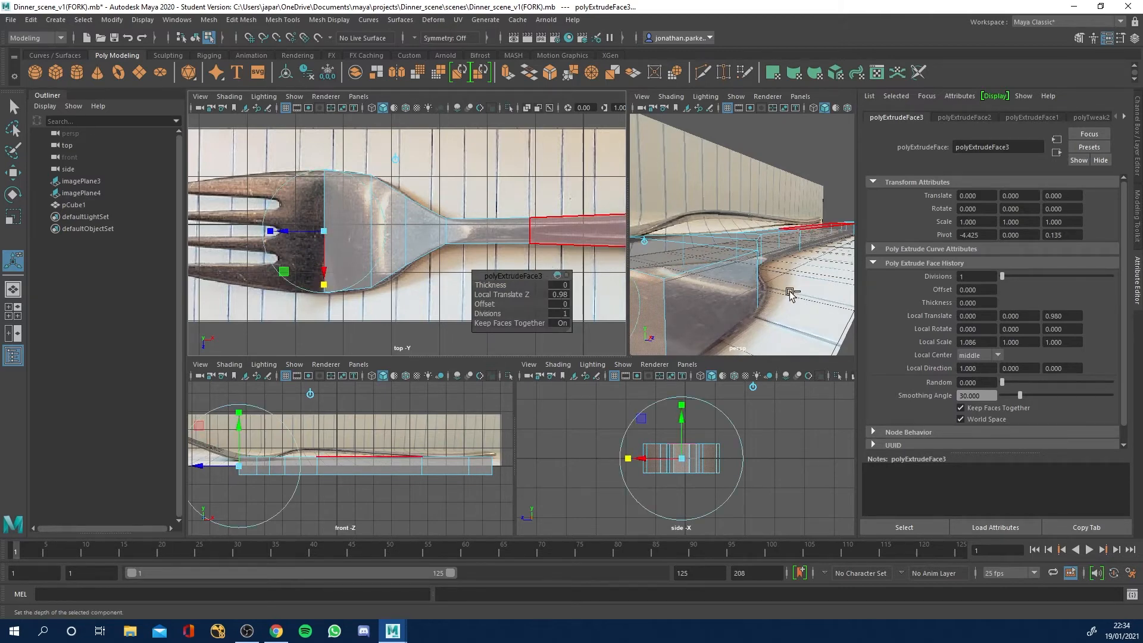
Extrude the end face about 0.868 to the base of the prongs and narrow its width to about 0.964.
{"action": "key", "text": "ctrl+e"}
{"action": "left_click_drag", "start_coordinate": [286, 234], "coordinate": [244, 232]}
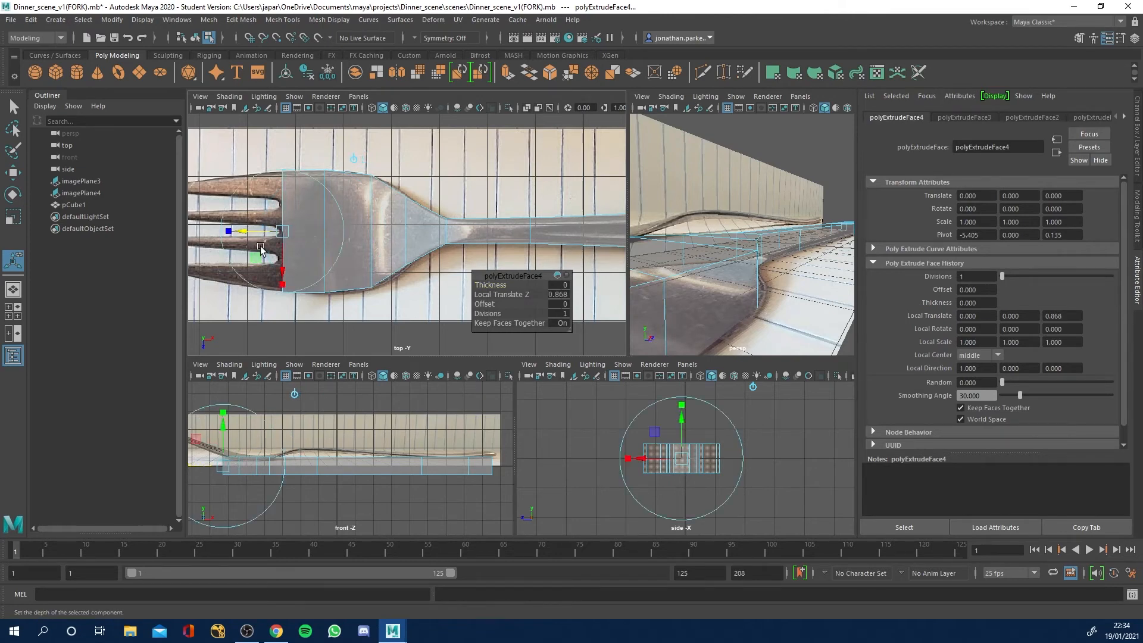
{"action": "left_click_drag", "start_coordinate": [281, 284], "coordinate": [277, 286]}
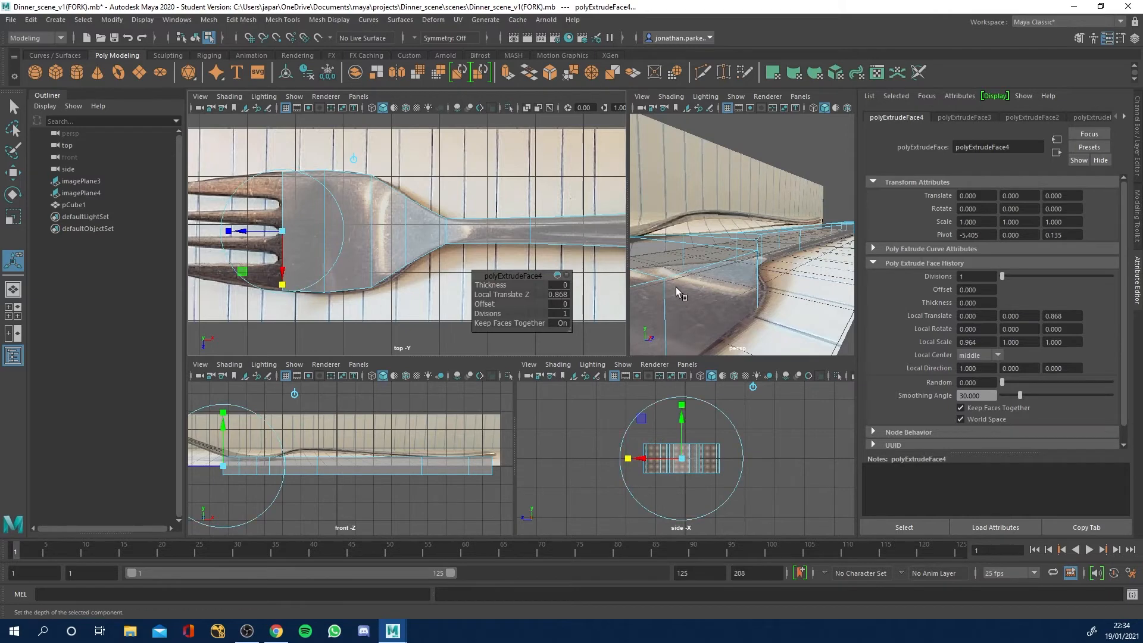
{"action": "left_click", "coordinate": [809, 152]}
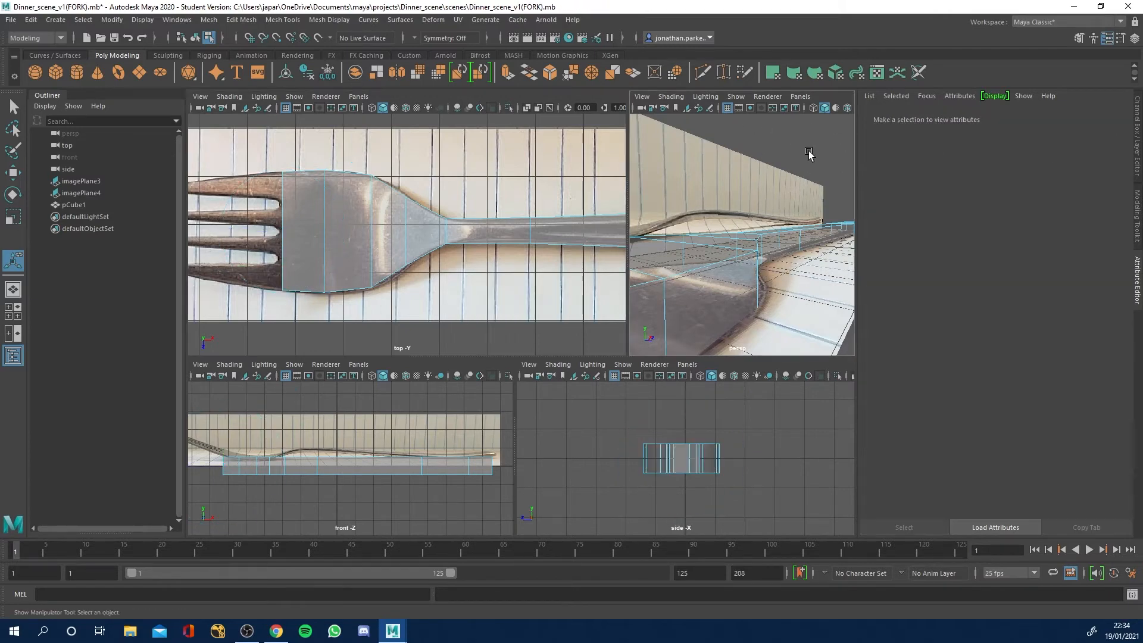
Return to object mode and examine the extruded head from the prong end in the perspective view.
{"action": "right_click", "coordinate": [720, 257]}
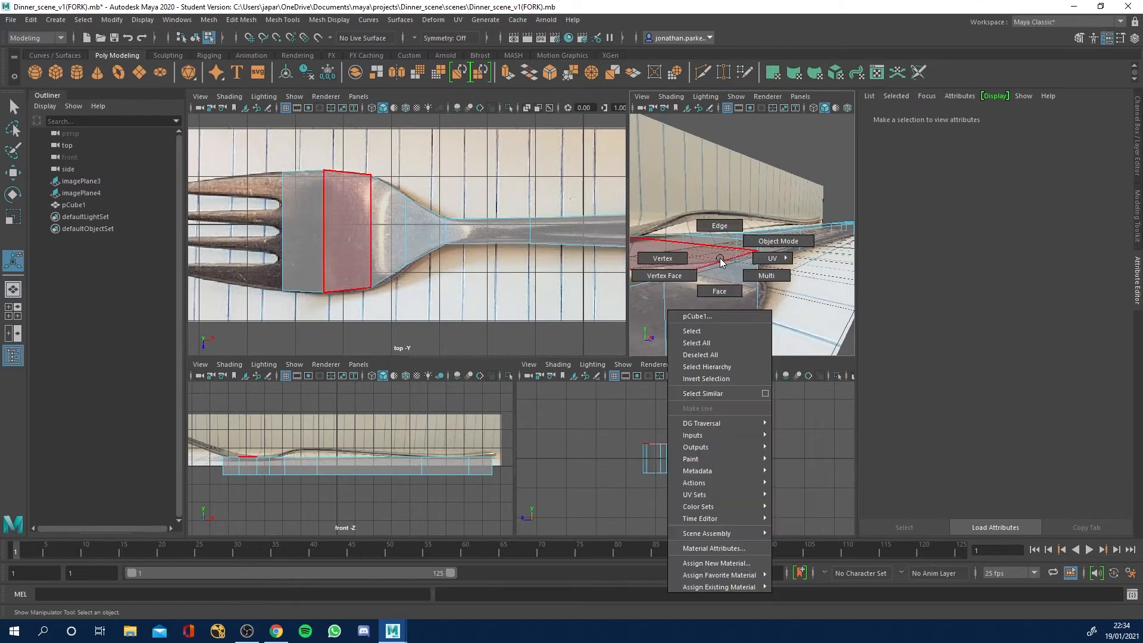
{"action": "left_click", "coordinate": [758, 245]}
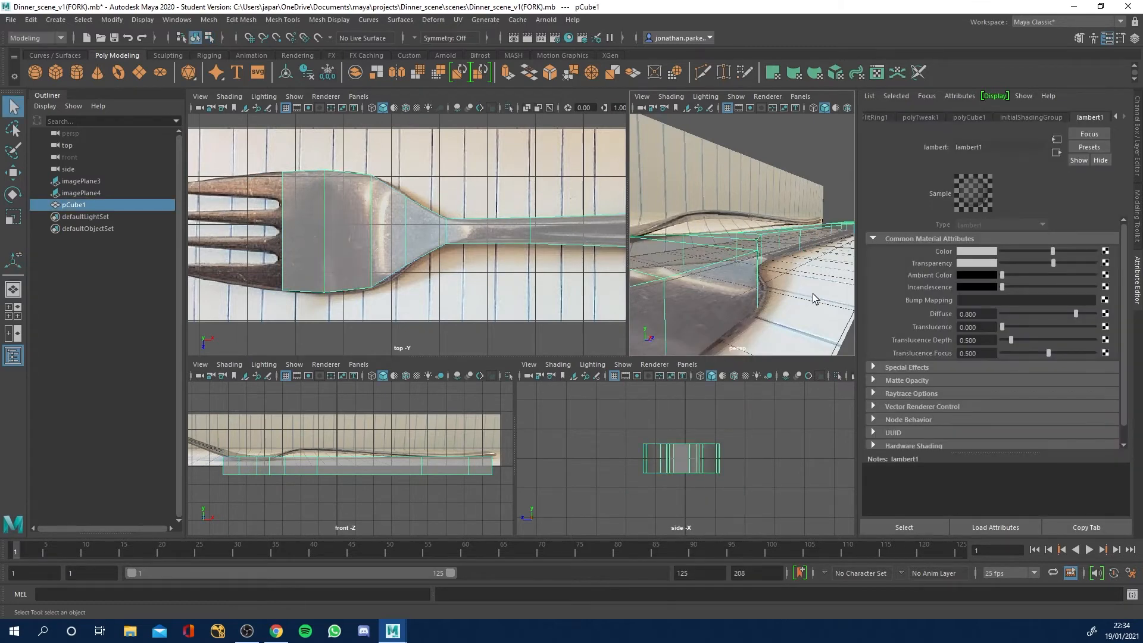
{"action": "right_click_drag", "start_coordinate": [812, 299], "coordinate": [770, 280], "text": "alt"}
{"action": "left_click_drag", "start_coordinate": [770, 281], "coordinate": [737, 264], "text": "alt"}
{"action": "middle_click_drag", "start_coordinate": [737, 263], "coordinate": [808, 268], "text": "alt"}
{"action": "right_click_drag", "start_coordinate": [774, 269], "coordinate": [814, 280], "text": "alt"}
{"action": "middle_click_drag", "start_coordinate": [814, 280], "coordinate": [770, 272], "text": "alt"}
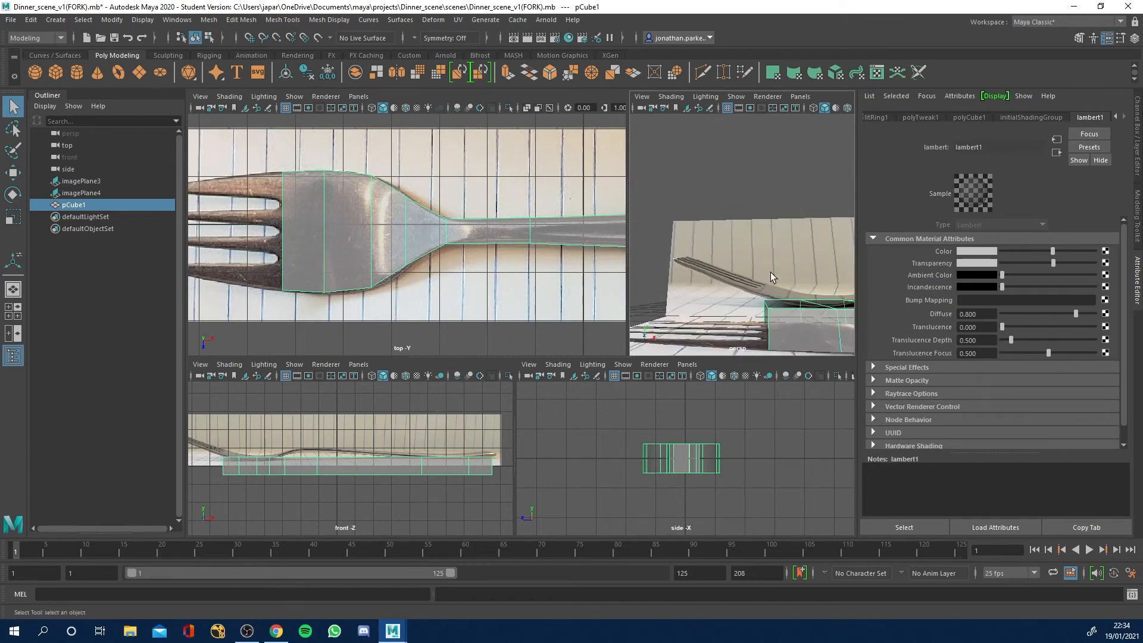
{"action": "left_click_drag", "start_coordinate": [770, 273], "coordinate": [697, 292], "text": "alt"}
{"action": "mouse_move", "coordinate": [565, 262]}
{"action": "right_mouse_down", "text": "alt"}
{"action": "mouse_move", "coordinate": [378, 231]}
{"action": "mouse_move", "coordinate": [363, 240]}
{"action": "mouse_move", "coordinate": [384, 239]}
{"action": "mouse_move", "coordinate": [317, 238]}
{"action": "mouse_move", "coordinate": [557, 260]}
{"action": "right_mouse_up", "text": "alt"}
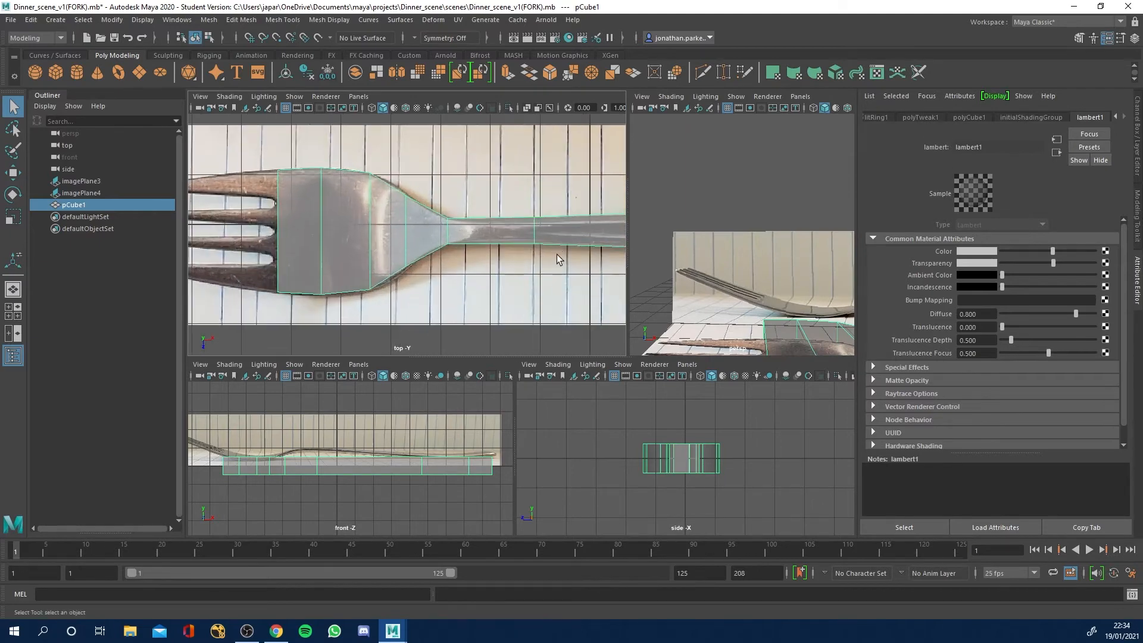
{"action": "right_click_drag", "start_coordinate": [751, 304], "coordinate": [793, 250], "text": "alt"}
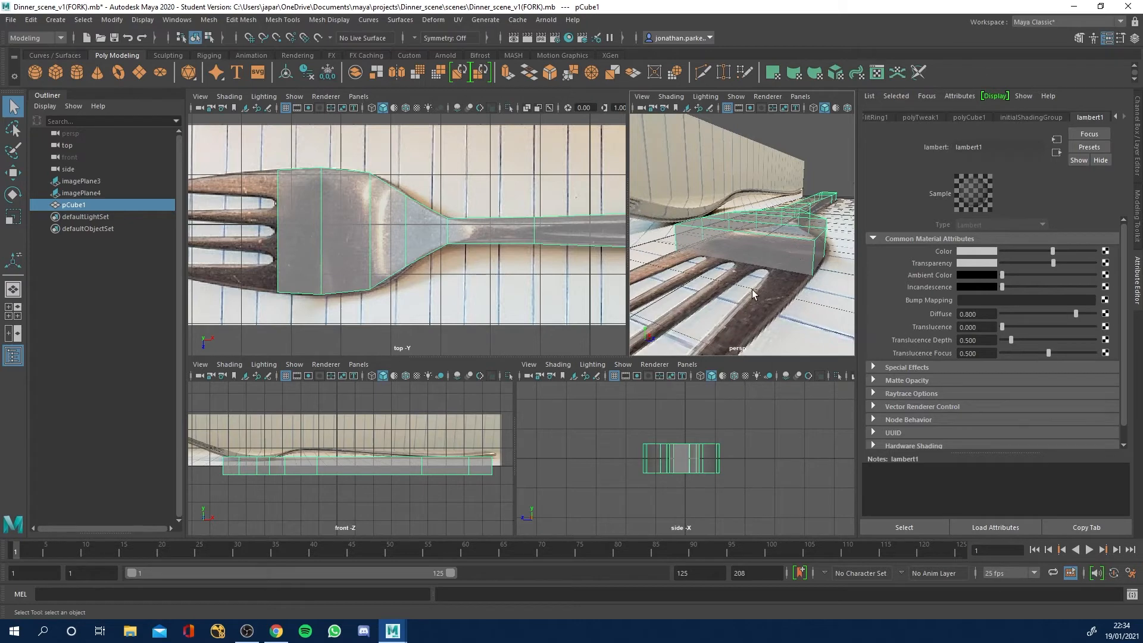
Insert six lengthwise edge loops across the head, aligned with the edges of the prongs and the gaps between them.
{"action": "left_click", "coordinate": [282, 22]}
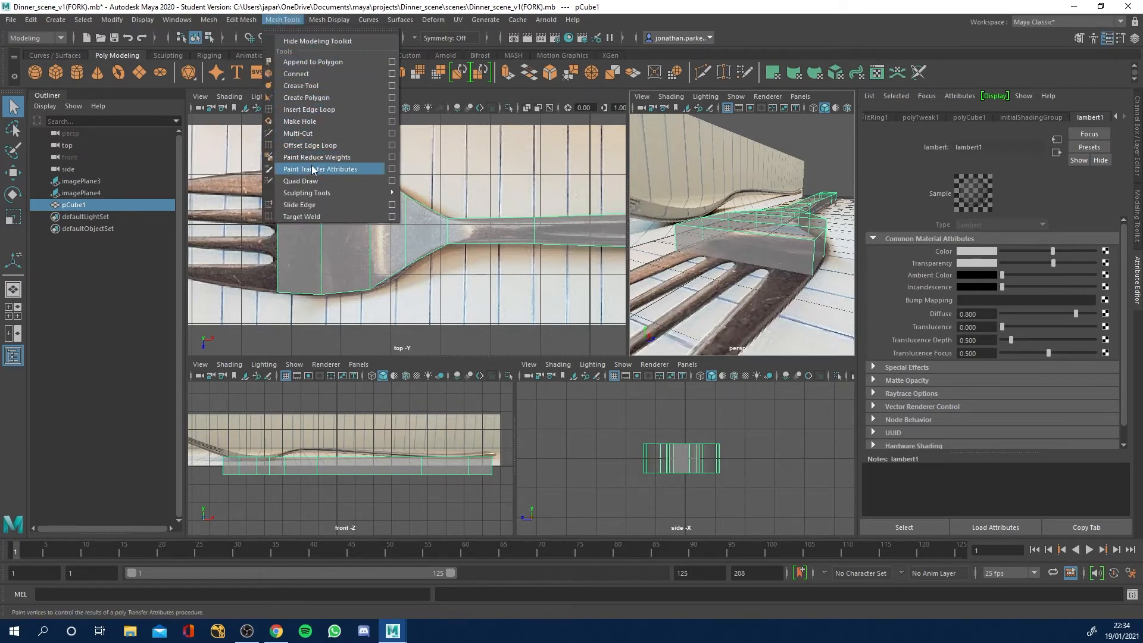
{"action": "left_click", "coordinate": [312, 110]}
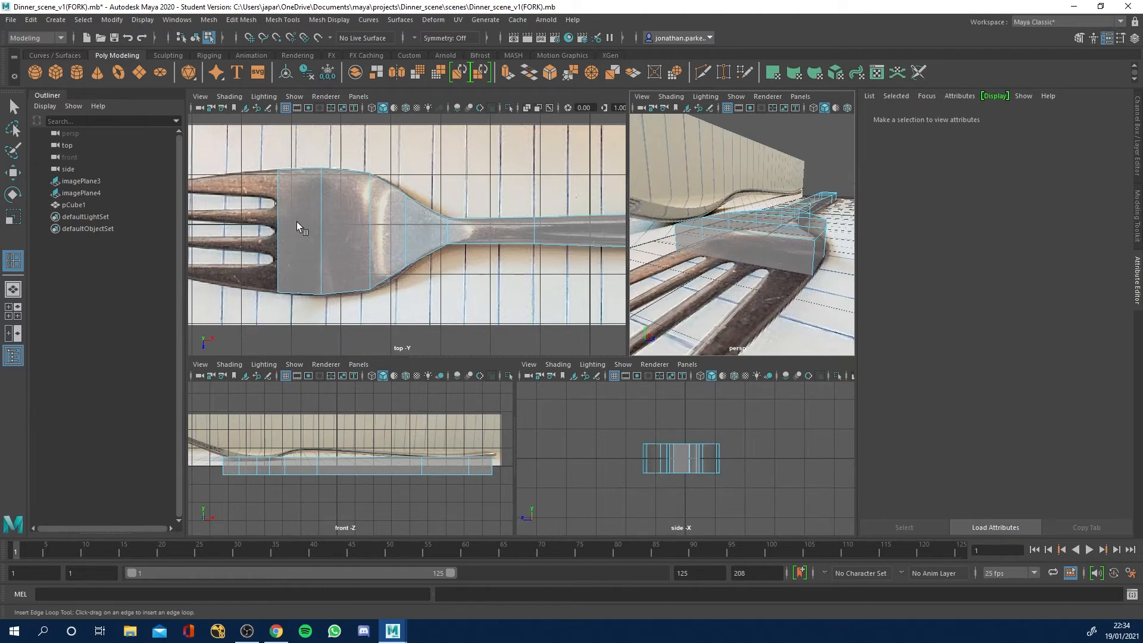
{"action": "middle_click_drag", "start_coordinate": [276, 238], "coordinate": [341, 269], "text": "alt"}
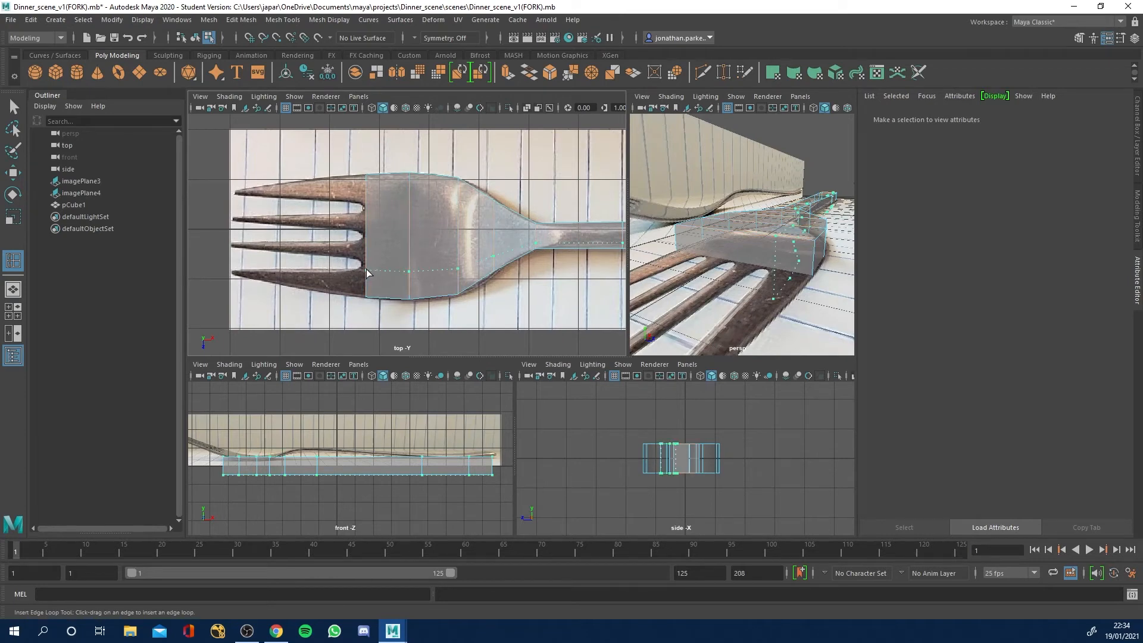
{"action": "left_click", "coordinate": [366, 269]}
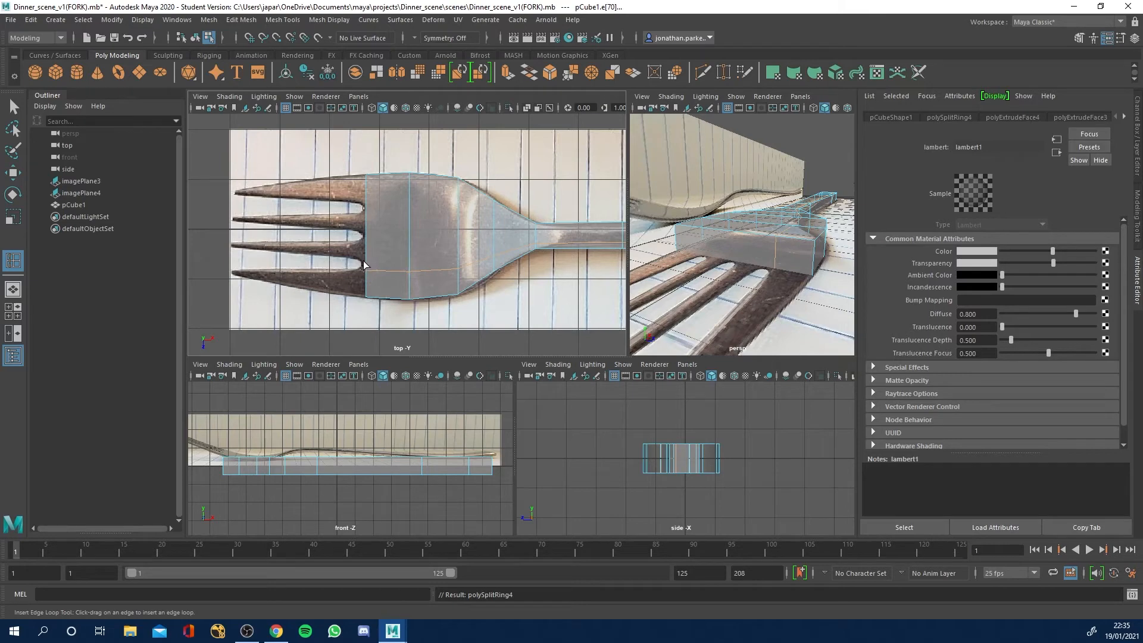
{"action": "left_click", "coordinate": [366, 263]}
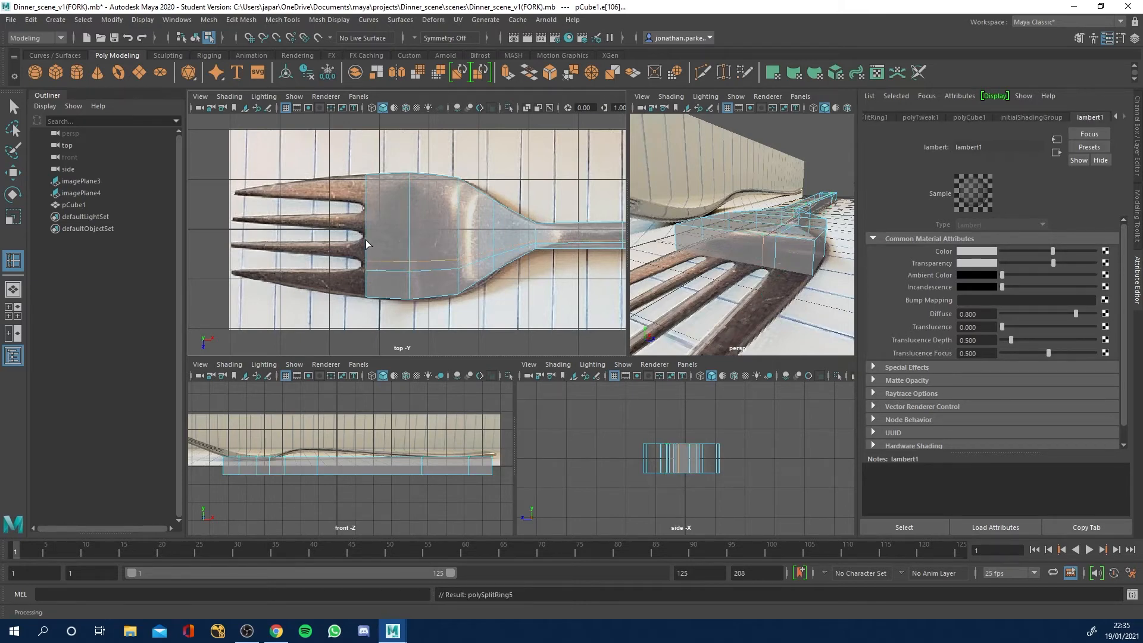
{"action": "left_click", "coordinate": [367, 242]}
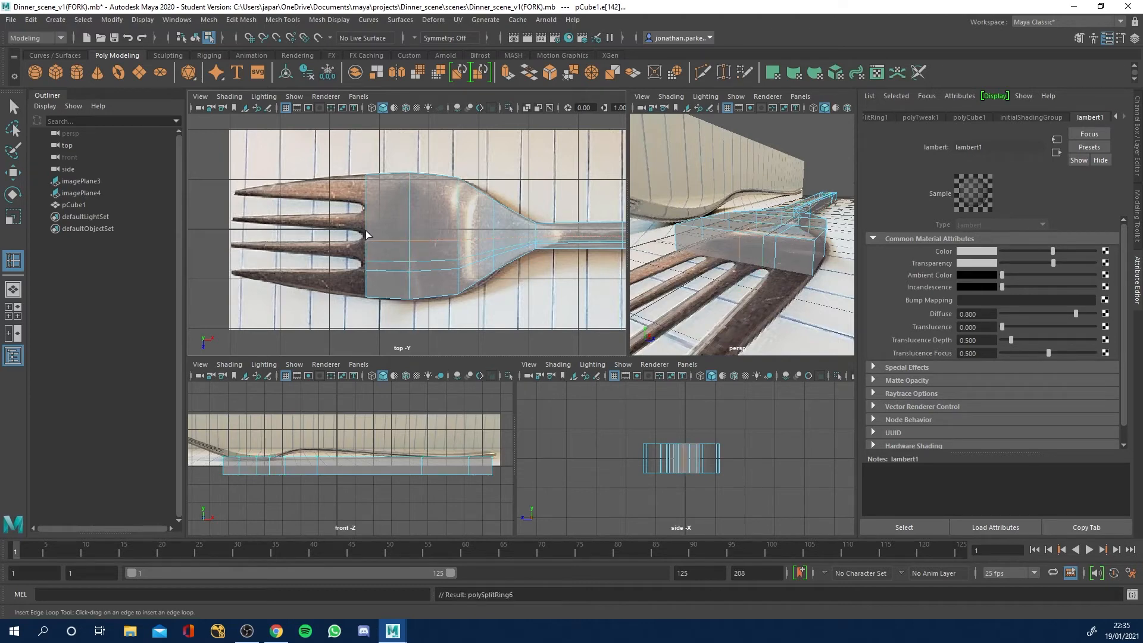
{"action": "left_click", "coordinate": [368, 230]}
{"action": "left_click", "coordinate": [367, 216]}
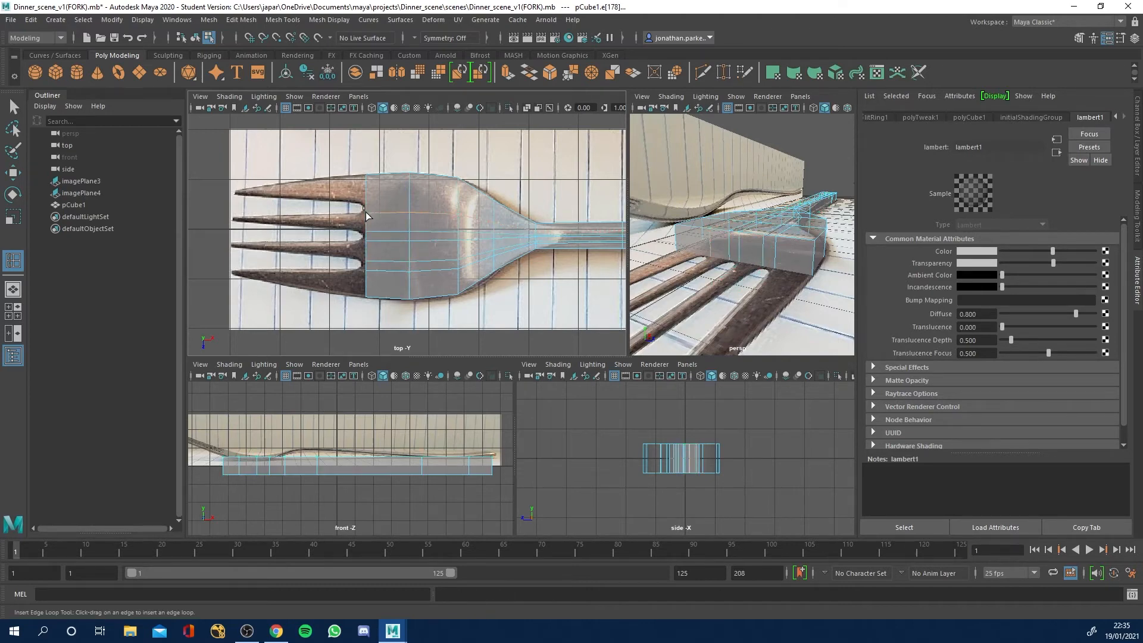
{"action": "left_click_drag", "start_coordinate": [367, 216], "coordinate": [367, 209]}
{"action": "left_click", "coordinate": [366, 207]}
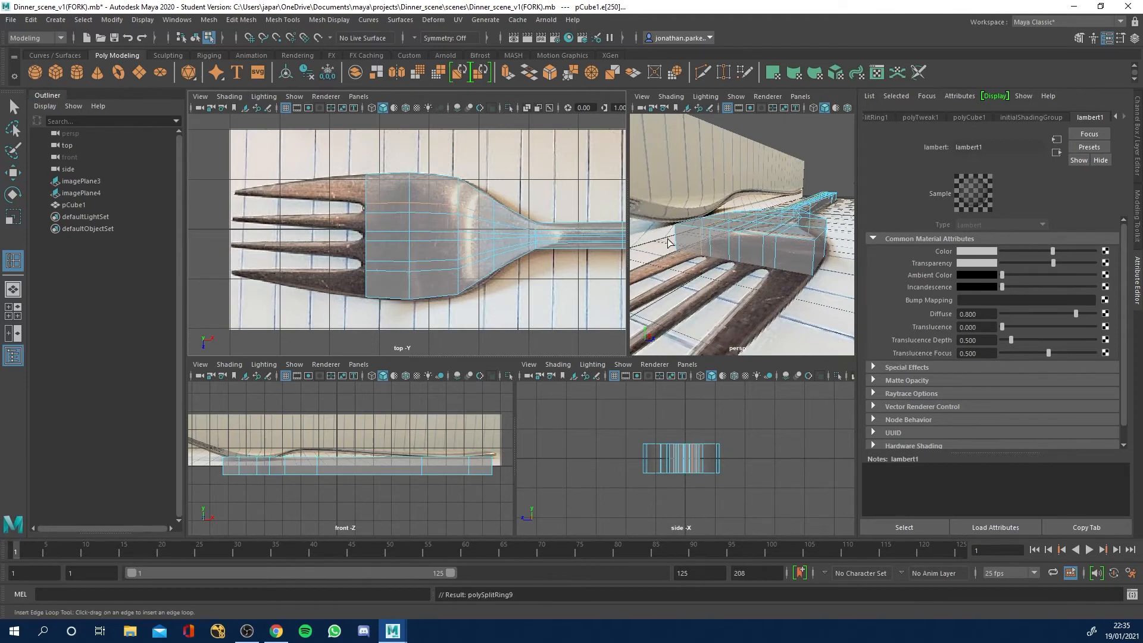
{"action": "key", "text": "q"}
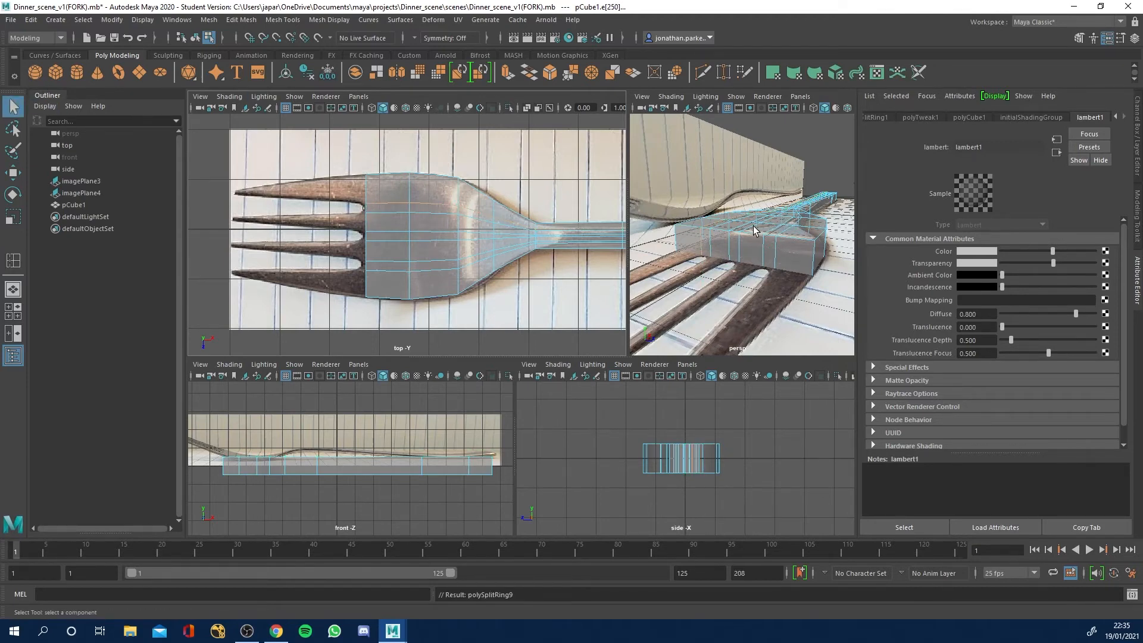
Extrude the head's outermost end face about 1.05 along the outer prong nearest the viewer in the perspective view.
{"action": "mouse_move", "coordinate": [790, 255]}
{"action": "right_mouse_down"}
{"action": "mouse_move", "coordinate": [794, 225]}
{"action": "mouse_move", "coordinate": [792, 242]}
{"action": "mouse_move", "coordinate": [812, 230]}
{"action": "mouse_move", "coordinate": [789, 216]}
{"action": "mouse_move", "coordinate": [789, 272]}
{"action": "right_mouse_up"}
{"action": "left_click", "coordinate": [822, 170]}
{"action": "left_click", "coordinate": [792, 258]}
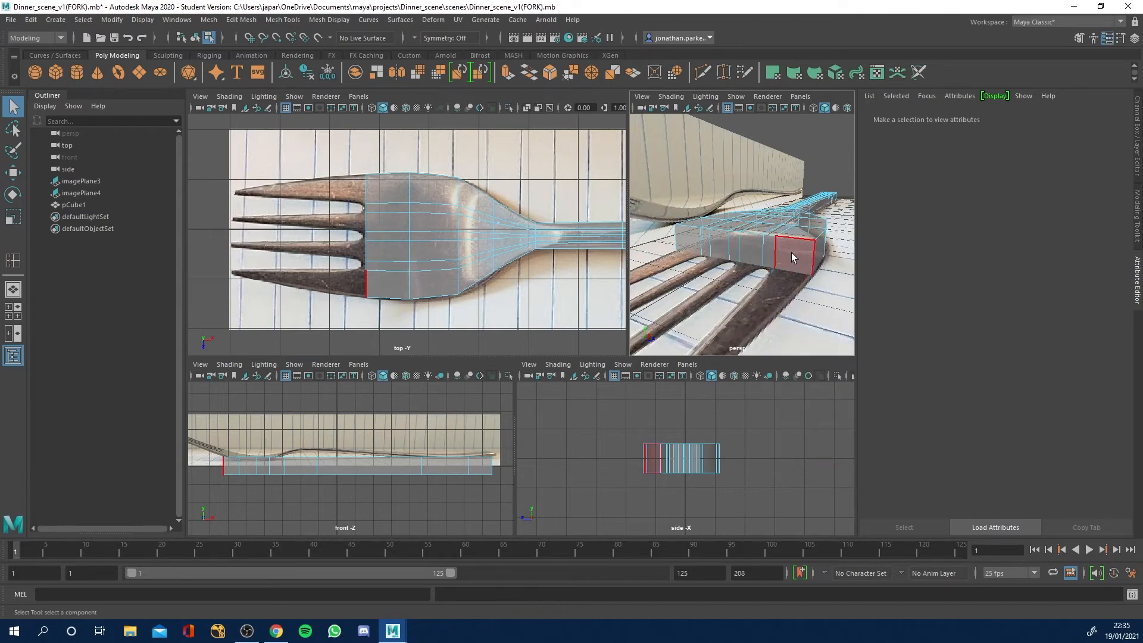
{"action": "left_click", "coordinate": [791, 252]}
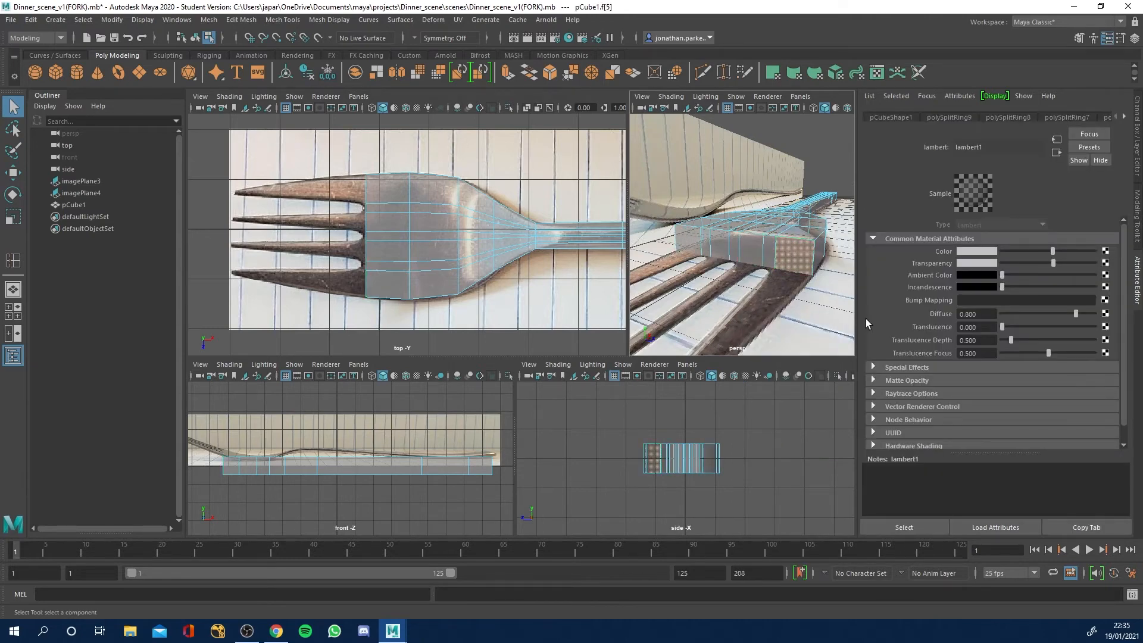
{"action": "key", "text": "ctrl+e"}
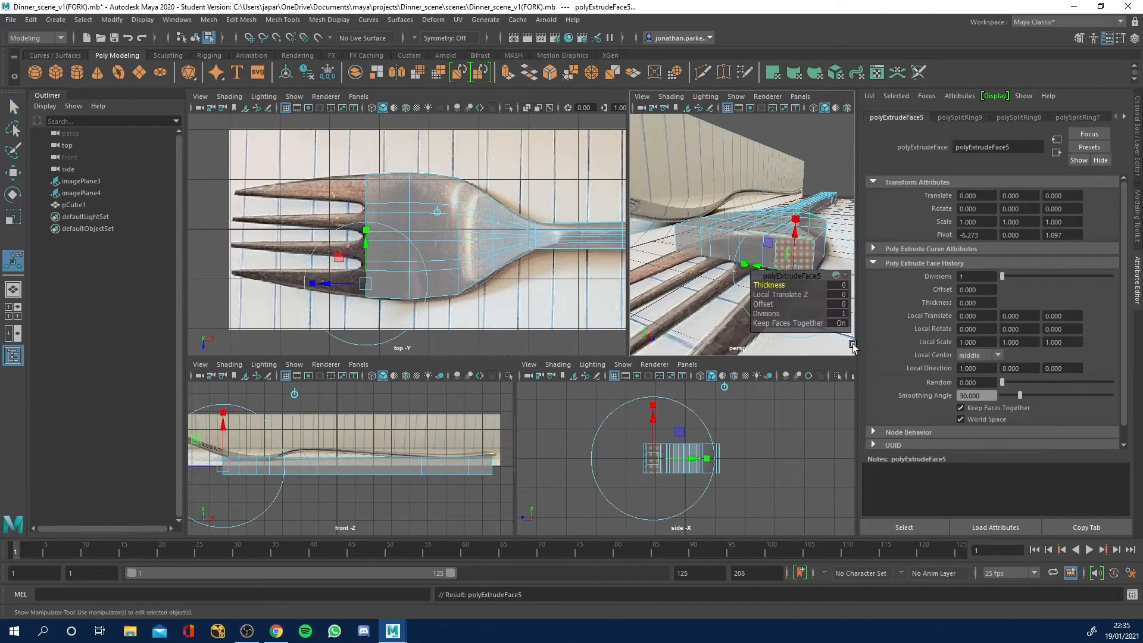
{"action": "left_click", "coordinate": [329, 287]}
{"action": "key", "text": "ctrl+z"}
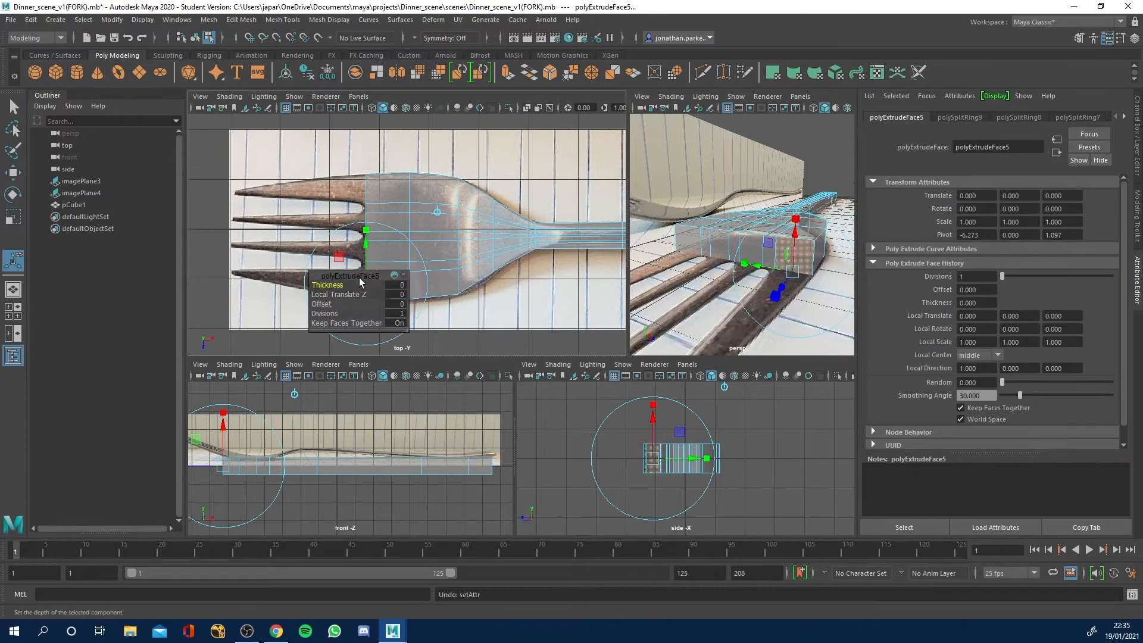
{"action": "left_click_drag", "start_coordinate": [343, 274], "coordinate": [520, 181]}
{"action": "left_click_drag", "start_coordinate": [326, 284], "coordinate": [278, 283]}
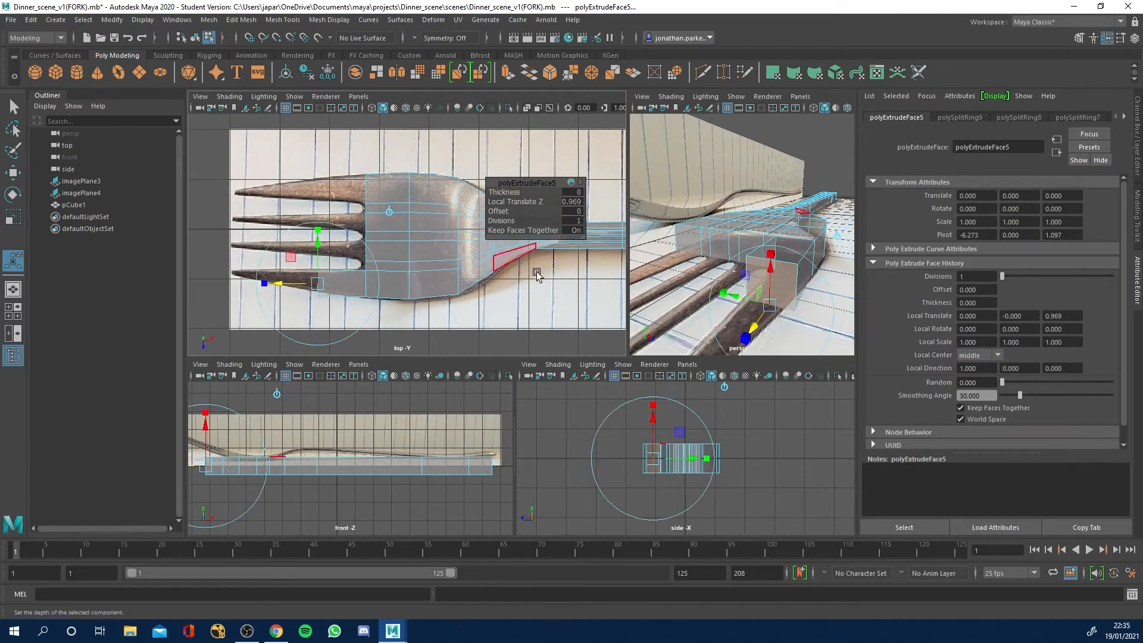
{"action": "right_click_drag", "start_coordinate": [350, 279], "coordinate": [394, 266], "text": "alt"}
{"action": "middle_click_drag", "start_coordinate": [394, 266], "coordinate": [408, 250], "text": "alt"}
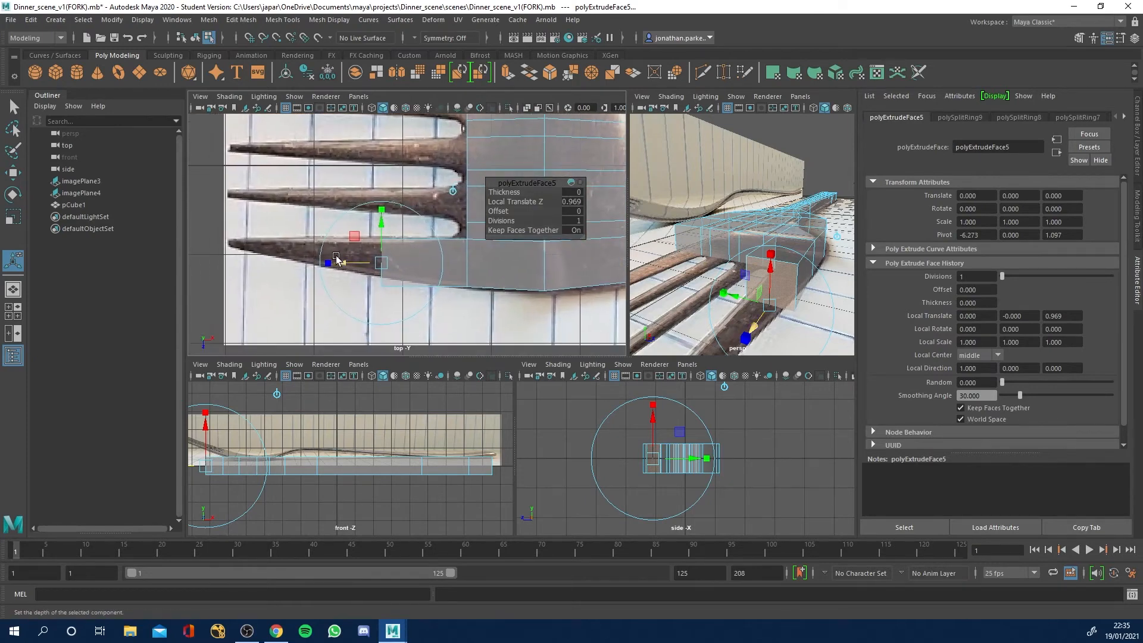
{"action": "left_click_drag", "start_coordinate": [341, 265], "coordinate": [379, 280]}
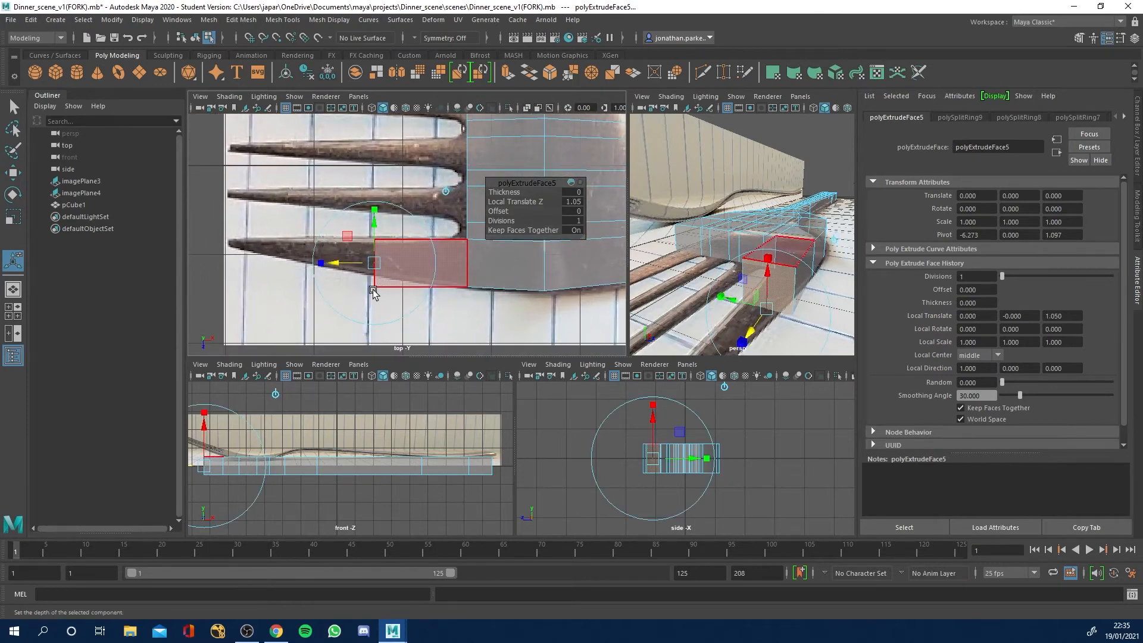
Move the outer corner vertices at the end of the extruded prong section inward onto the reference outline.
{"action": "right_click", "coordinate": [397, 271]}
{"action": "left_click", "coordinate": [345, 271]}
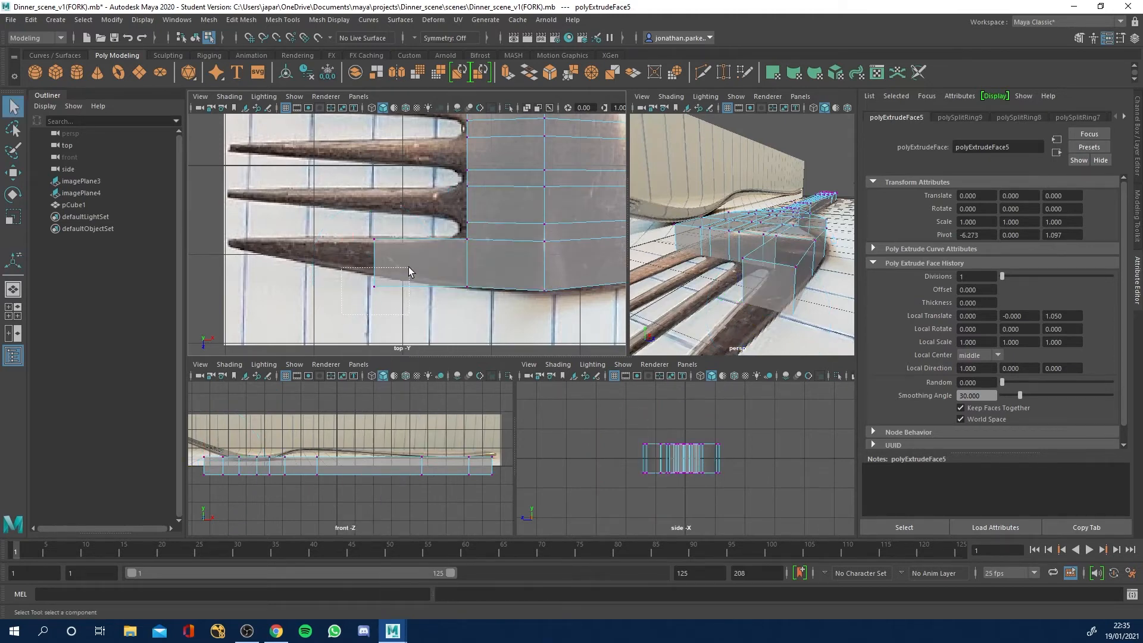
{"action": "left_click_drag", "start_coordinate": [408, 267], "coordinate": [408, 266]}
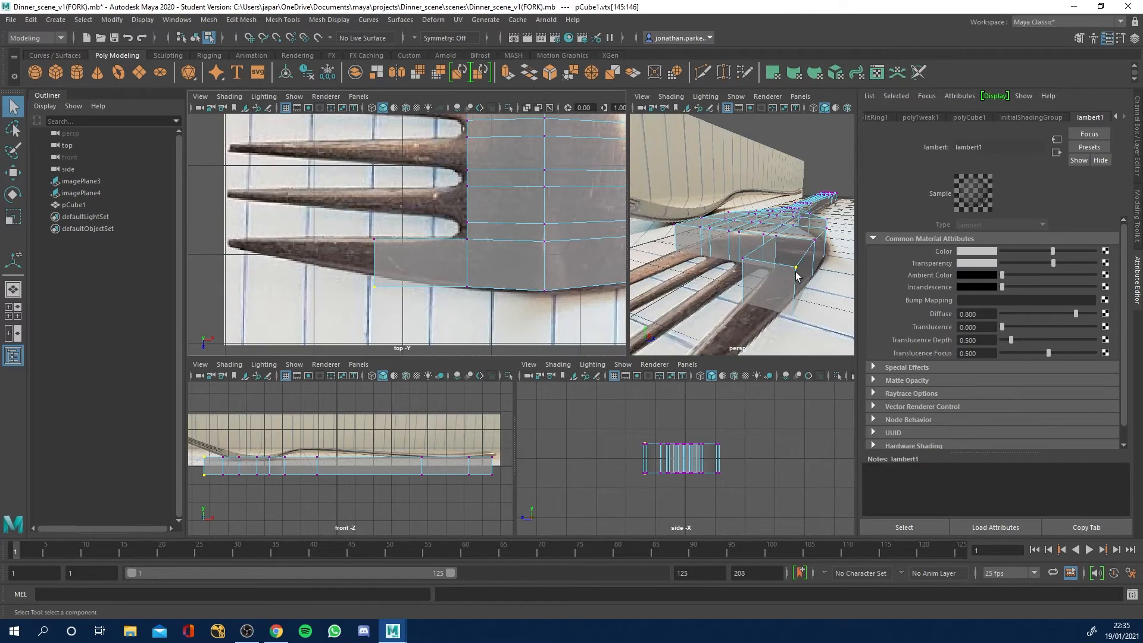
{"action": "left_click_drag", "start_coordinate": [795, 319], "coordinate": [767, 255], "text": "alt"}
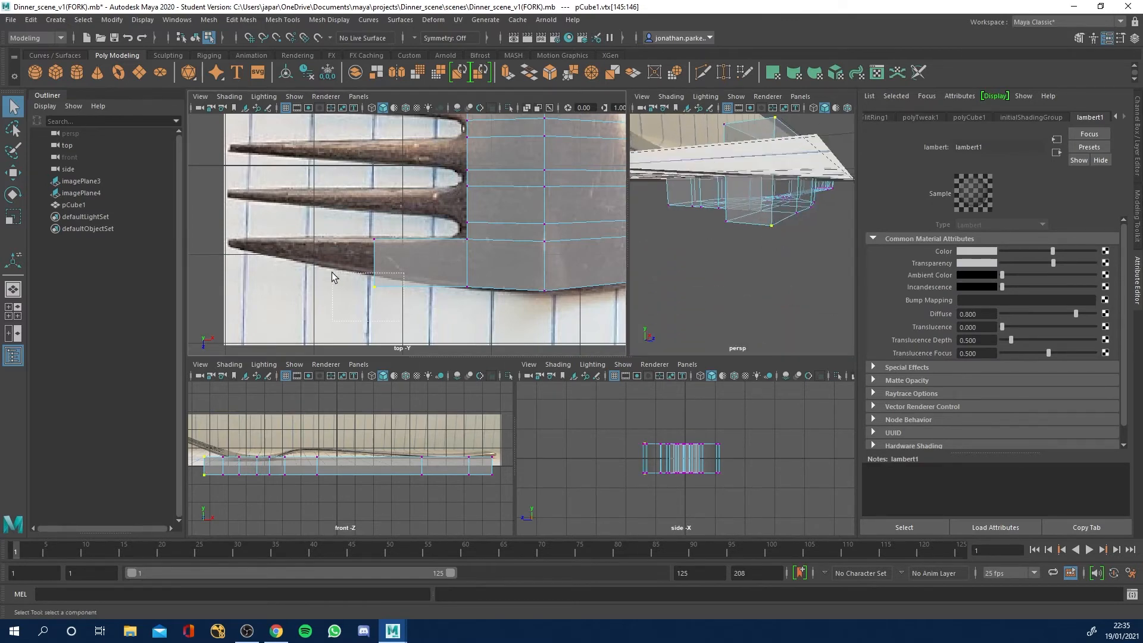
{"action": "left_click_drag", "start_coordinate": [332, 275], "coordinate": [332, 275]}
{"action": "key", "text": "w"}
{"action": "left_click_drag", "start_coordinate": [375, 350], "coordinate": [374, 334]}
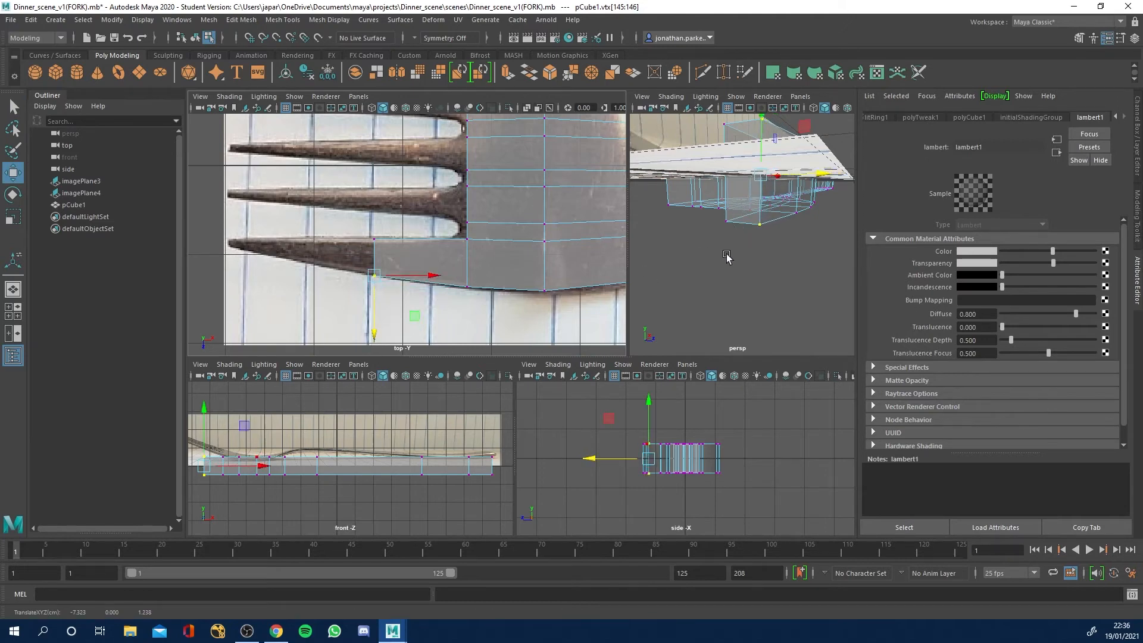
Extrude the outer prong's end face about 1.028 further toward its tip.
{"action": "key", "text": "f"}
{"action": "right_click_drag", "start_coordinate": [762, 194], "coordinate": [762, 225]}
{"action": "left_click", "coordinate": [768, 197]}
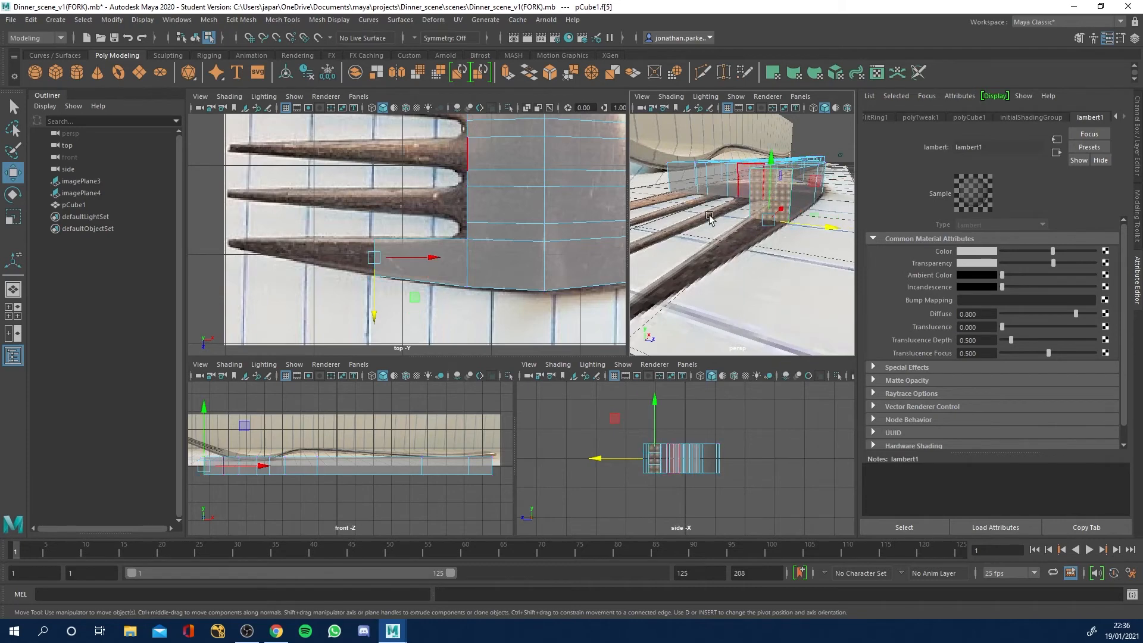
{"action": "key", "text": "ctrl+e"}
{"action": "left_click_drag", "start_coordinate": [338, 262], "coordinate": [245, 261]}
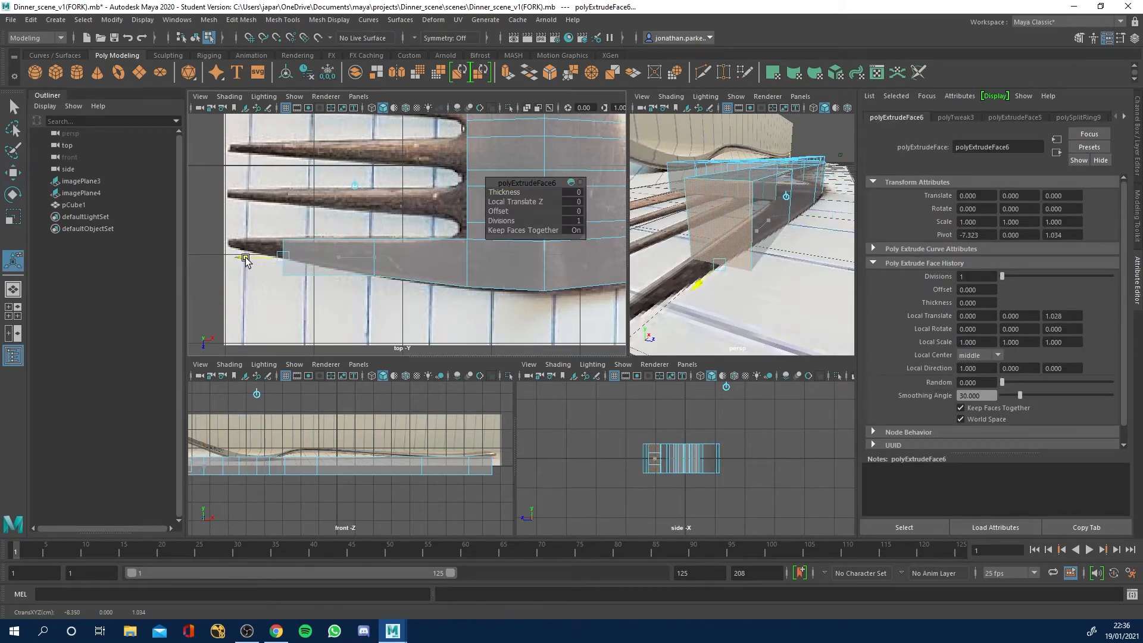
Move the outer corner vertices of the prong's second section inward to follow the tapering reference edge.
{"action": "right_click", "coordinate": [296, 271]}
{"action": "right_click_drag", "start_coordinate": [283, 274], "coordinate": [270, 281]}
{"action": "left_click_drag", "start_coordinate": [309, 266], "coordinate": [280, 292]}
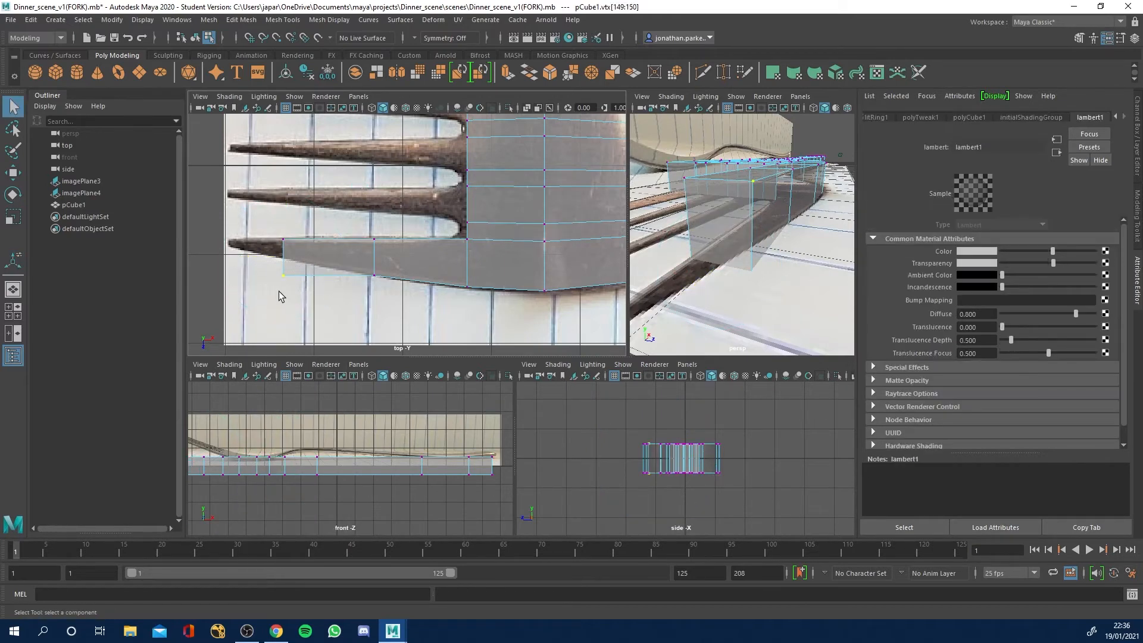
{"action": "key", "text": "w"}
{"action": "left_click_drag", "start_coordinate": [285, 333], "coordinate": [280, 318]}
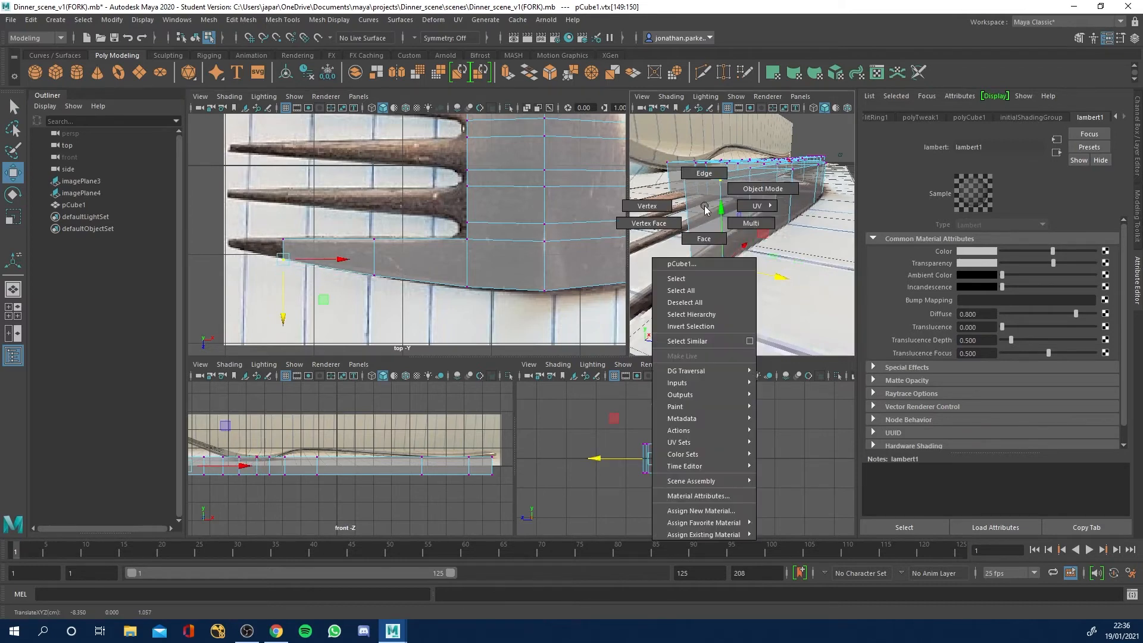
Extrude the outer prong's end face about 0.625 to reach the tip in the reference image.
{"action": "right_click_drag", "start_coordinate": [704, 206], "coordinate": [702, 242]}
{"action": "left_click", "coordinate": [698, 212]}
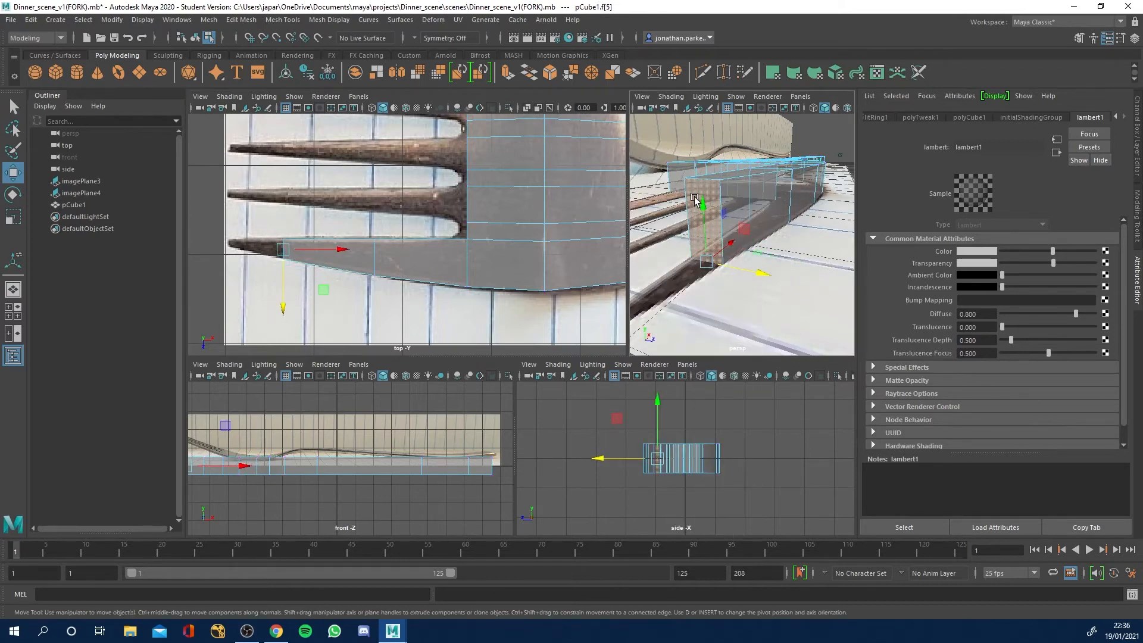
{"action": "key", "text": "ctrl+e"}
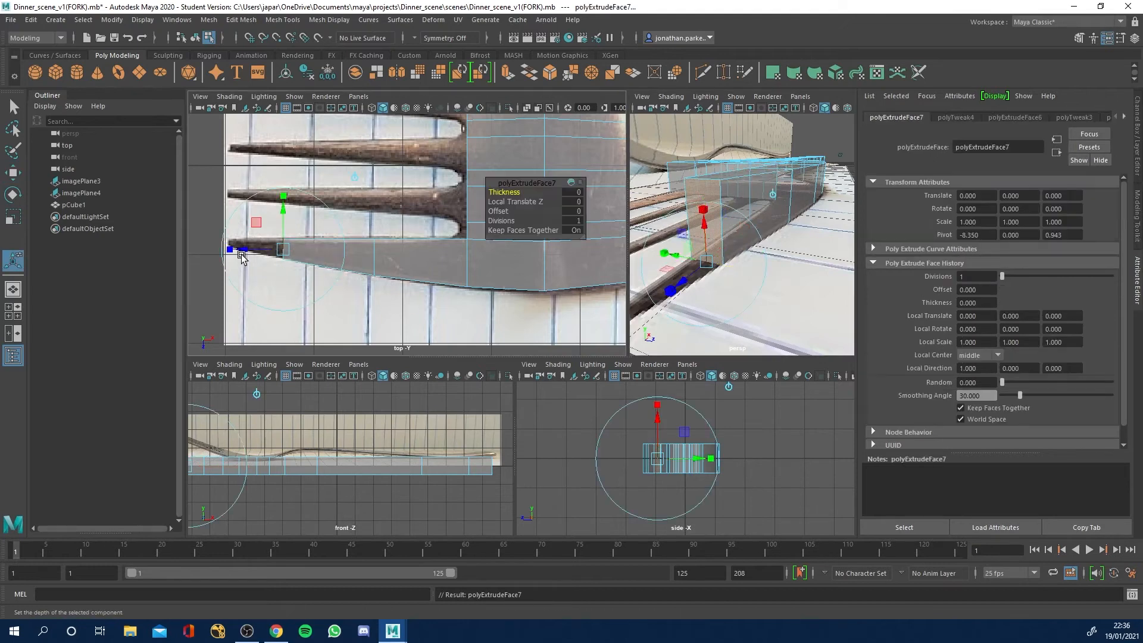
{"action": "left_click_drag", "start_coordinate": [244, 250], "coordinate": [204, 250]}
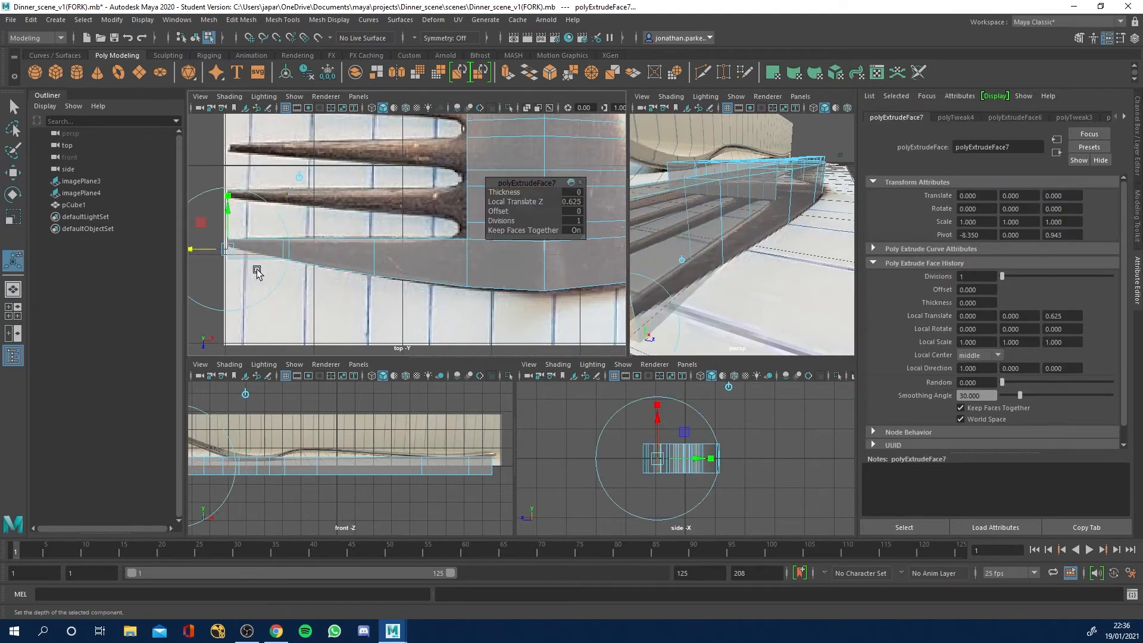
Move the outer corner vertices at the prong's tip inward to narrow it to the reference point.
{"action": "scroll", "coordinate": [263, 256], "scroll_direction": "up", "scroll_amount": 5}
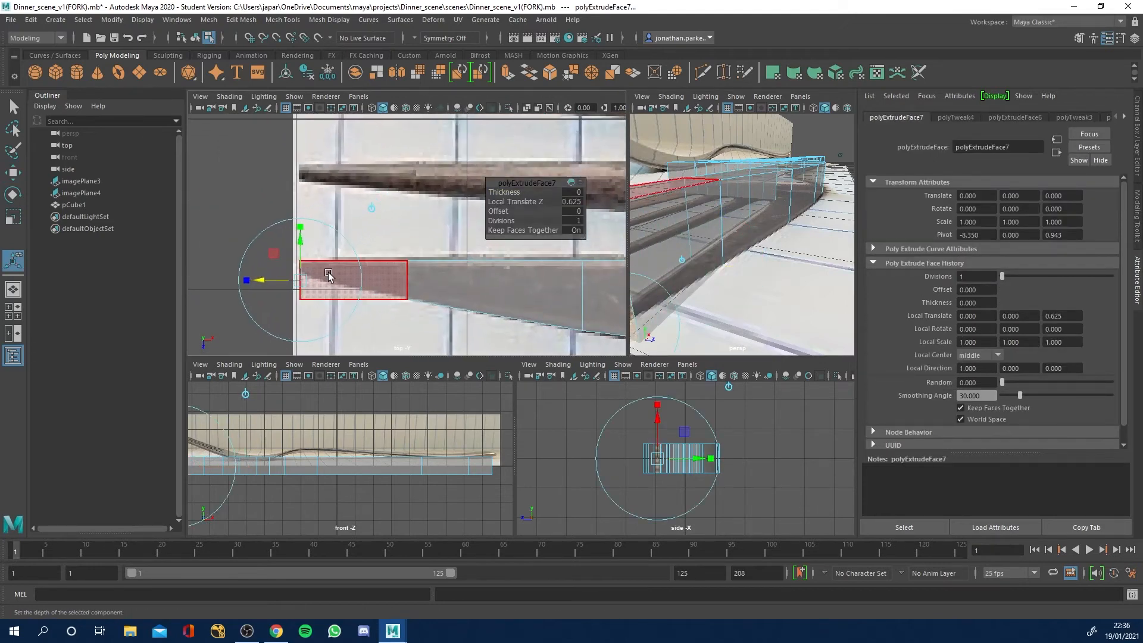
{"action": "right_click_drag", "start_coordinate": [328, 274], "coordinate": [284, 274]}
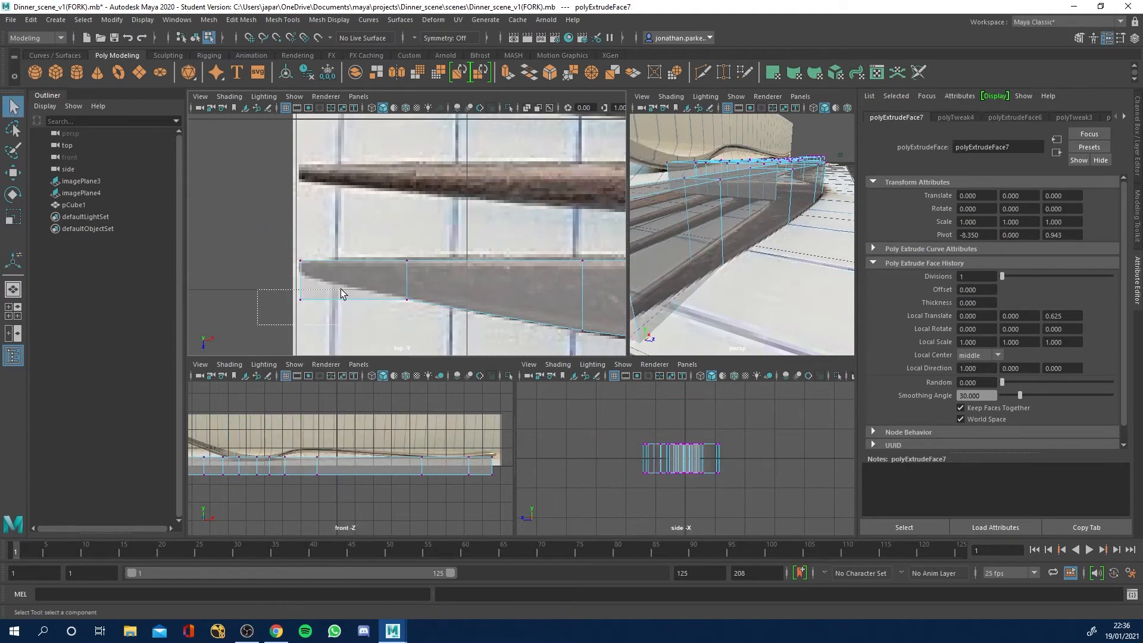
{"action": "left_click_drag", "start_coordinate": [341, 293], "coordinate": [337, 298]}
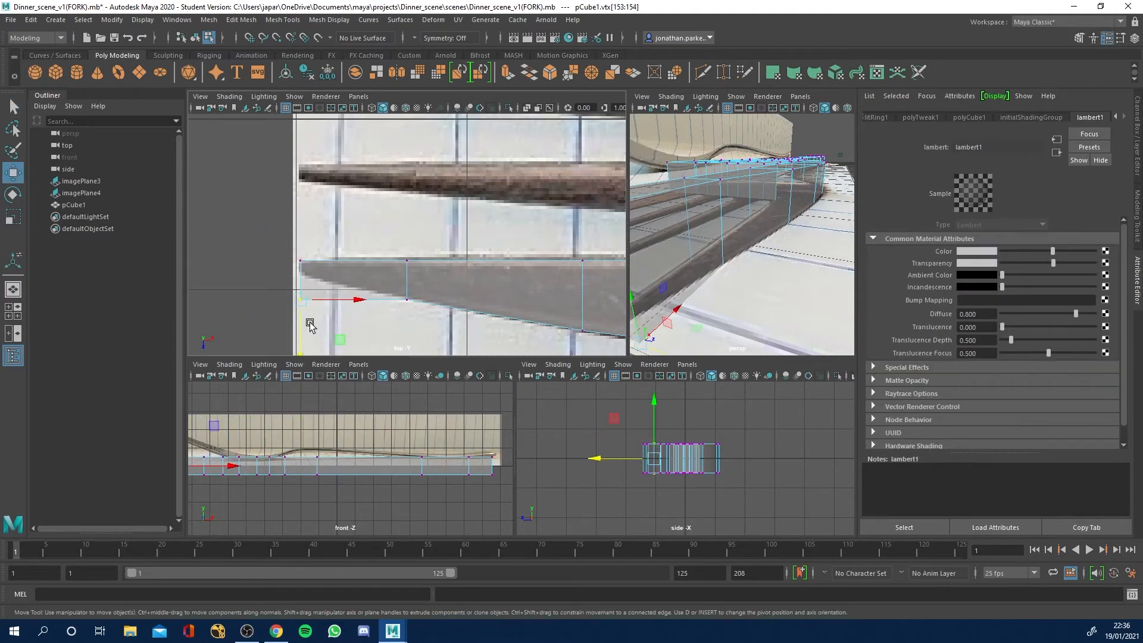
{"action": "key", "text": "w"}
{"action": "left_click_drag", "start_coordinate": [301, 339], "coordinate": [297, 311]}
Extrude the head's end face at the adjacent inner prong about 1.055 along that prong.
{"action": "left_click_drag", "start_coordinate": [743, 225], "coordinate": [736, 236], "text": "alt"}
{"action": "right_click_drag", "start_coordinate": [738, 237], "coordinate": [656, 224], "text": "alt"}
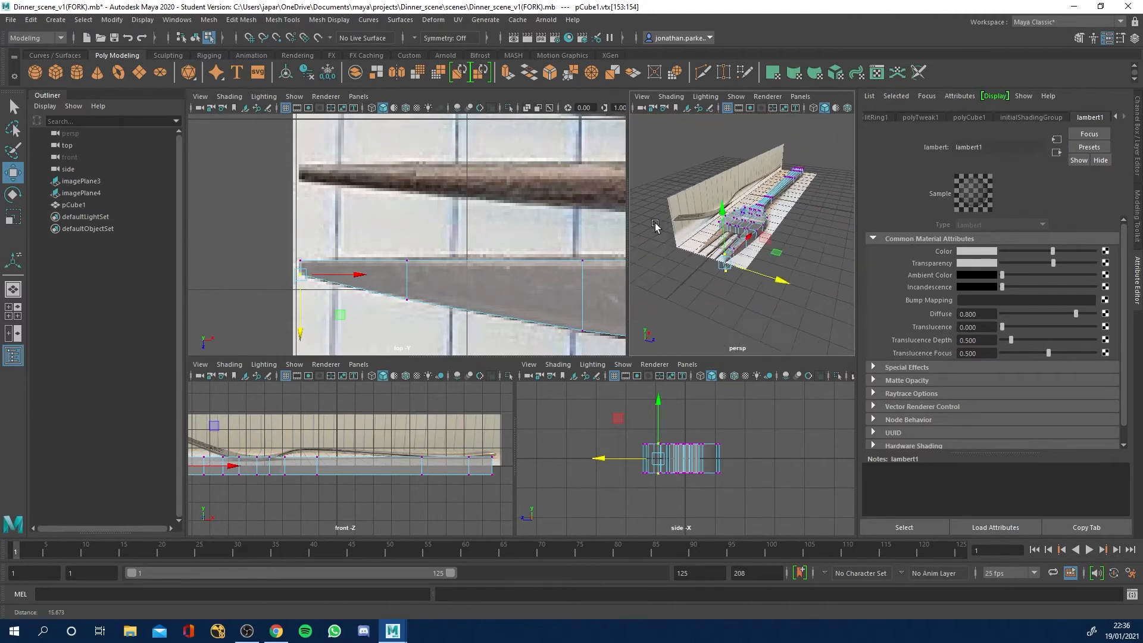
{"action": "left_click_drag", "start_coordinate": [656, 226], "coordinate": [775, 272], "text": "alt"}
{"action": "scroll", "coordinate": [727, 267], "scroll_direction": "up", "scroll_amount": 8}
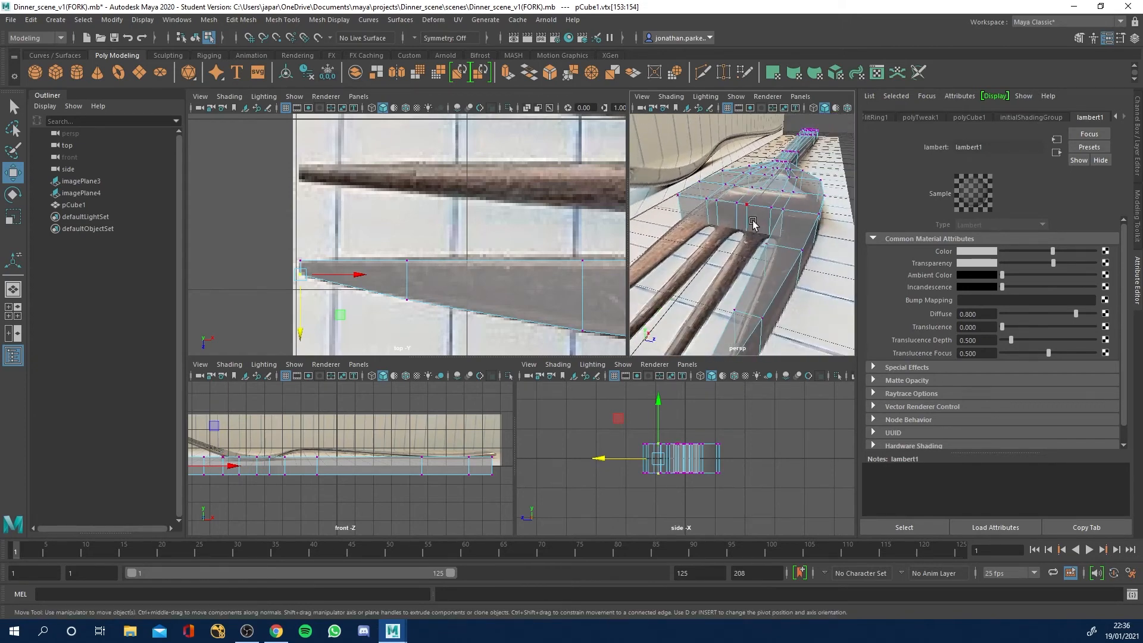
{"action": "right_click", "coordinate": [753, 224]}
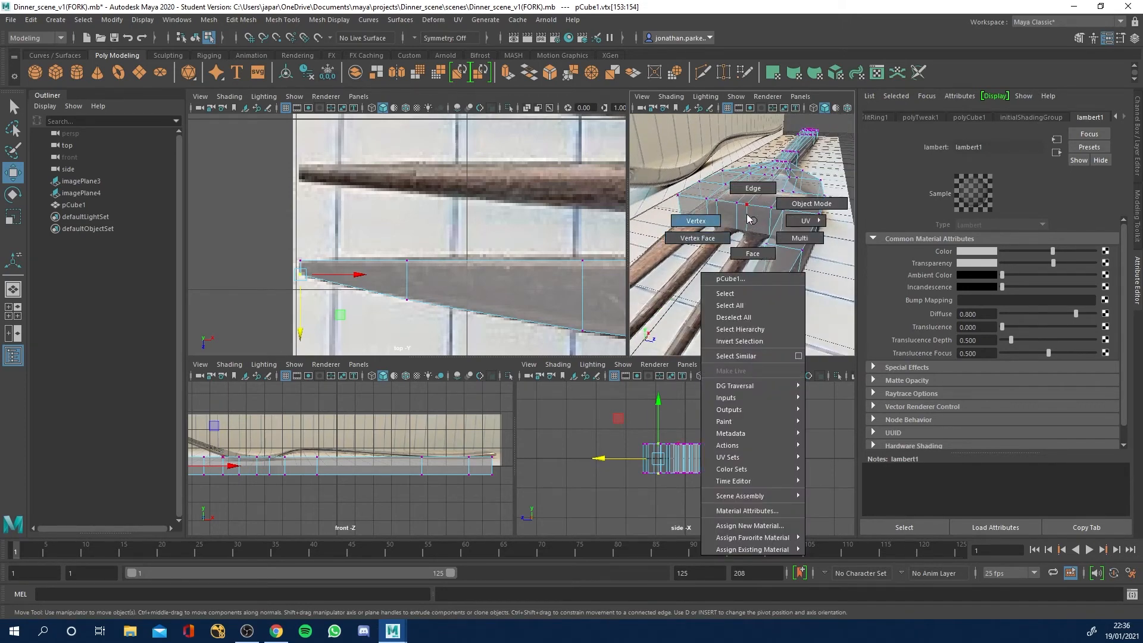
{"action": "left_click", "coordinate": [752, 253]}
{"action": "left_click", "coordinate": [757, 215]}
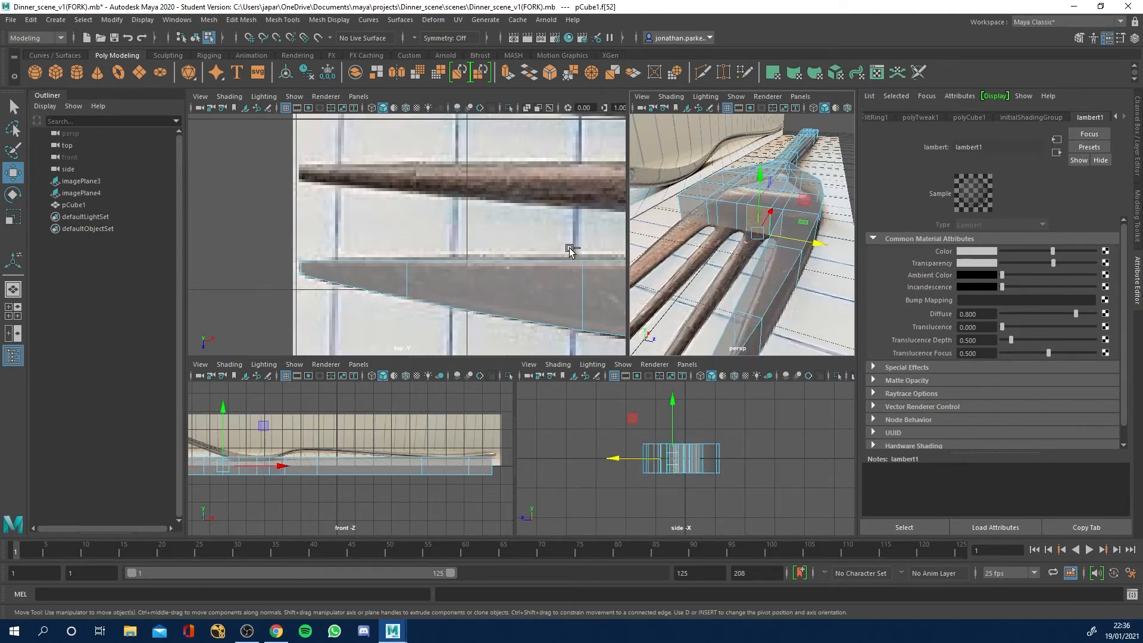
{"action": "key", "text": "ctrl+e"}
{"action": "scroll", "coordinate": [500, 262], "scroll_direction": "down", "scroll_amount": 6}
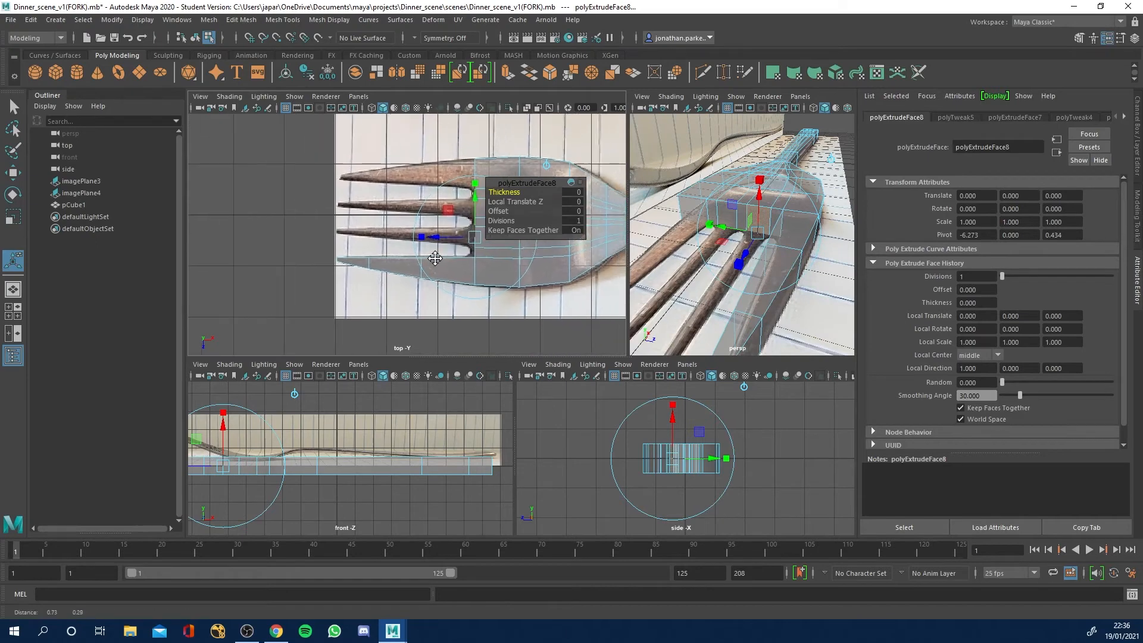
{"action": "scroll", "coordinate": [426, 276], "scroll_direction": "up", "scroll_amount": 2}
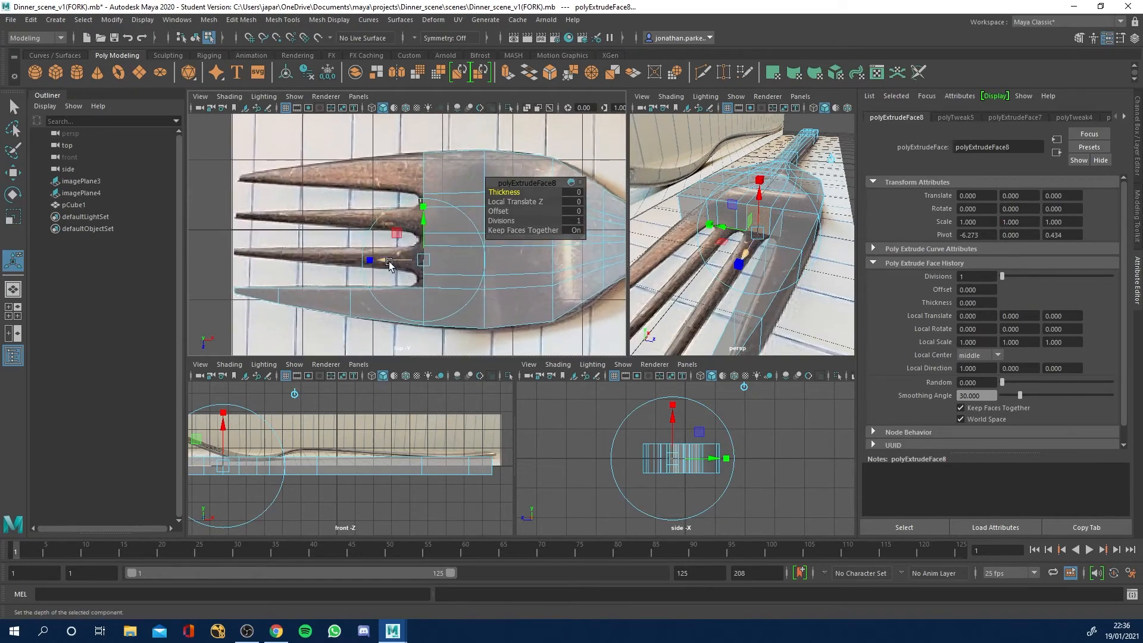
{"action": "left_click_drag", "start_coordinate": [390, 265], "coordinate": [314, 263]}
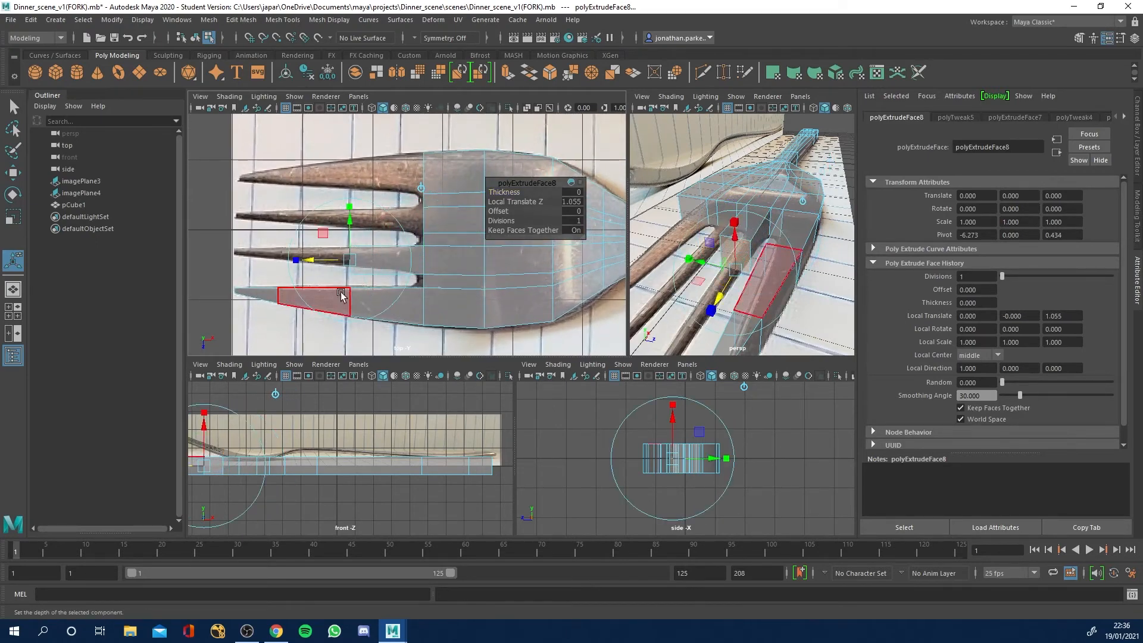
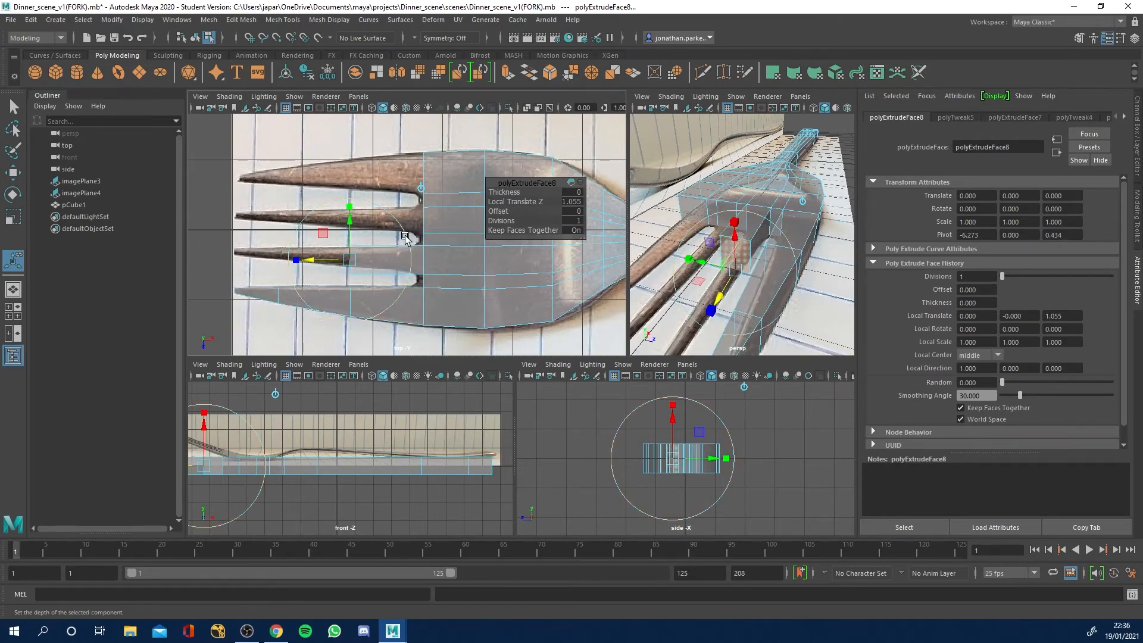
Move the outer corner vertices at the end of the inner prong's first section inward to match the reference edge.
{"action": "scroll", "coordinate": [366, 269], "scroll_direction": "up", "scroll_amount": 6}
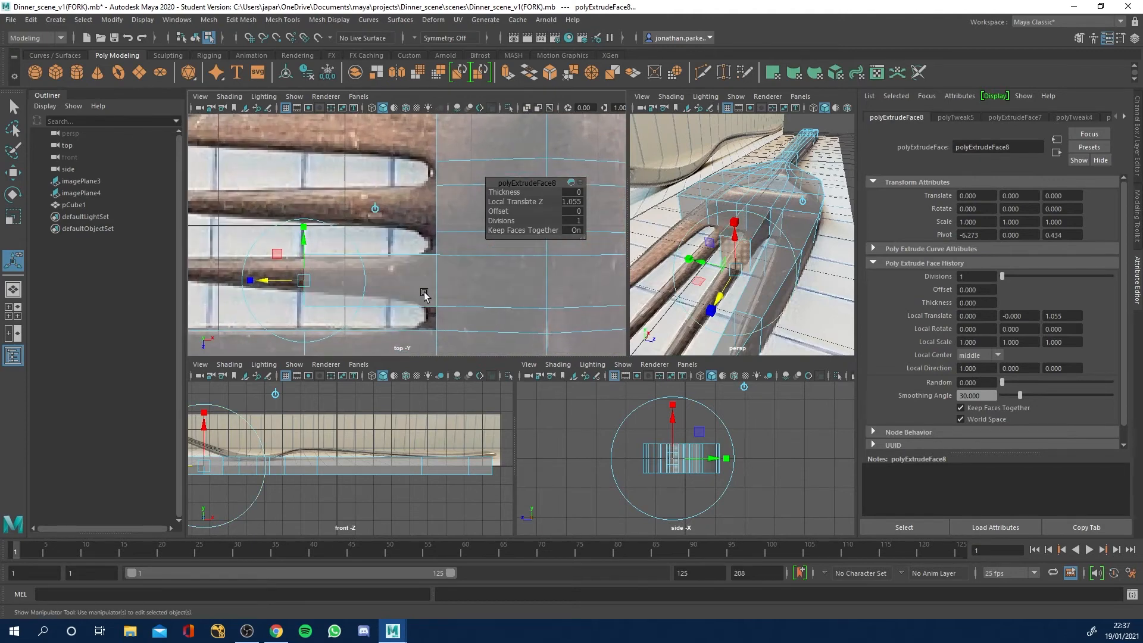
{"action": "right_click_drag", "start_coordinate": [372, 272], "coordinate": [305, 267]}
{"action": "left_click_drag", "start_coordinate": [415, 281], "coordinate": [394, 292]}
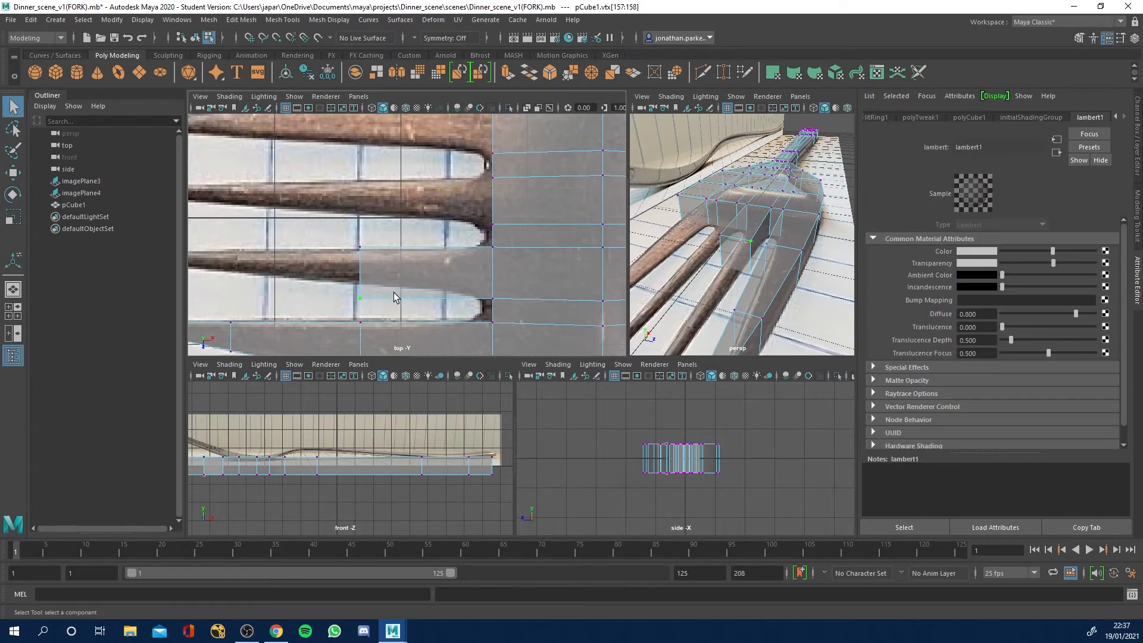
{"action": "key", "text": "w"}
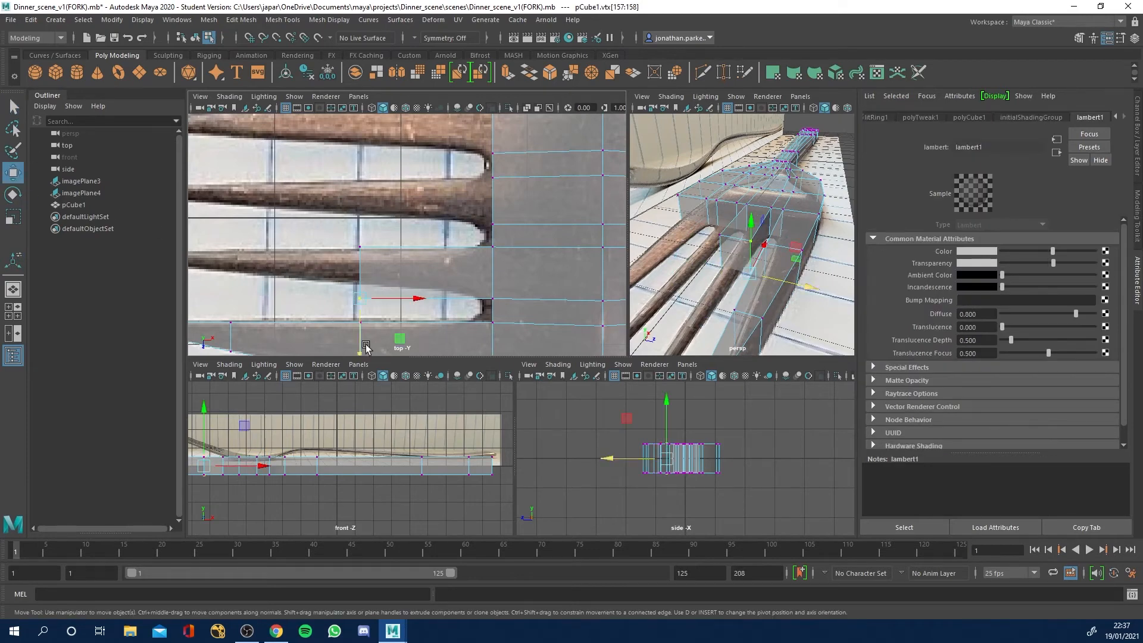
{"action": "left_click_drag", "start_coordinate": [360, 355], "coordinate": [359, 341]}
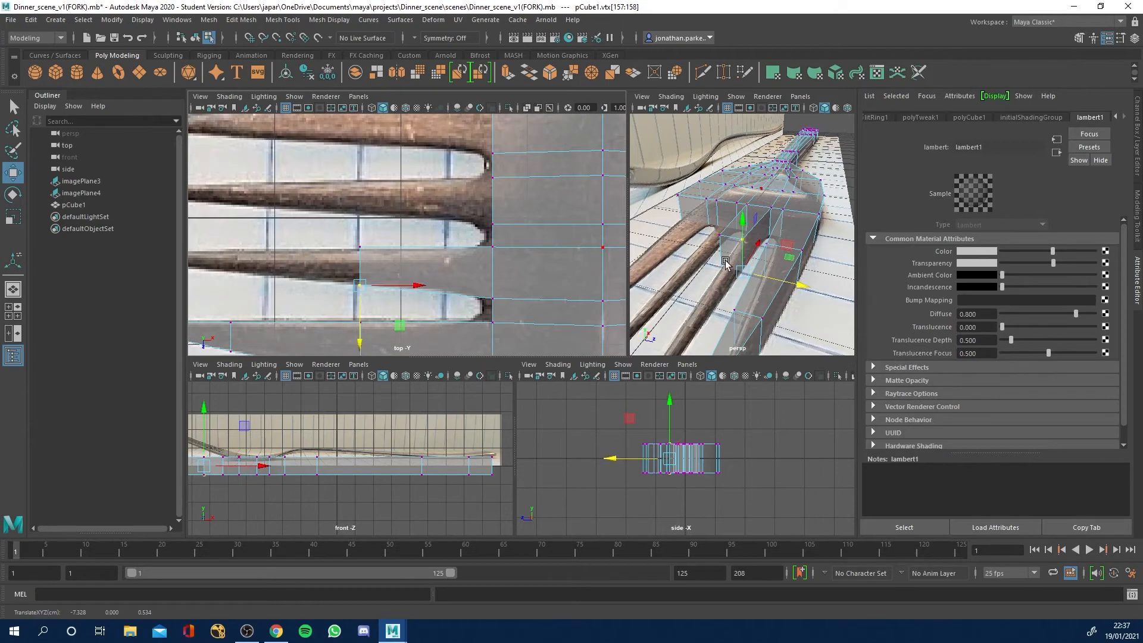
Extrude the inner prong's end face about 1.032 further along the reference prong.
{"action": "right_click_drag", "start_coordinate": [725, 262], "coordinate": [723, 292]}
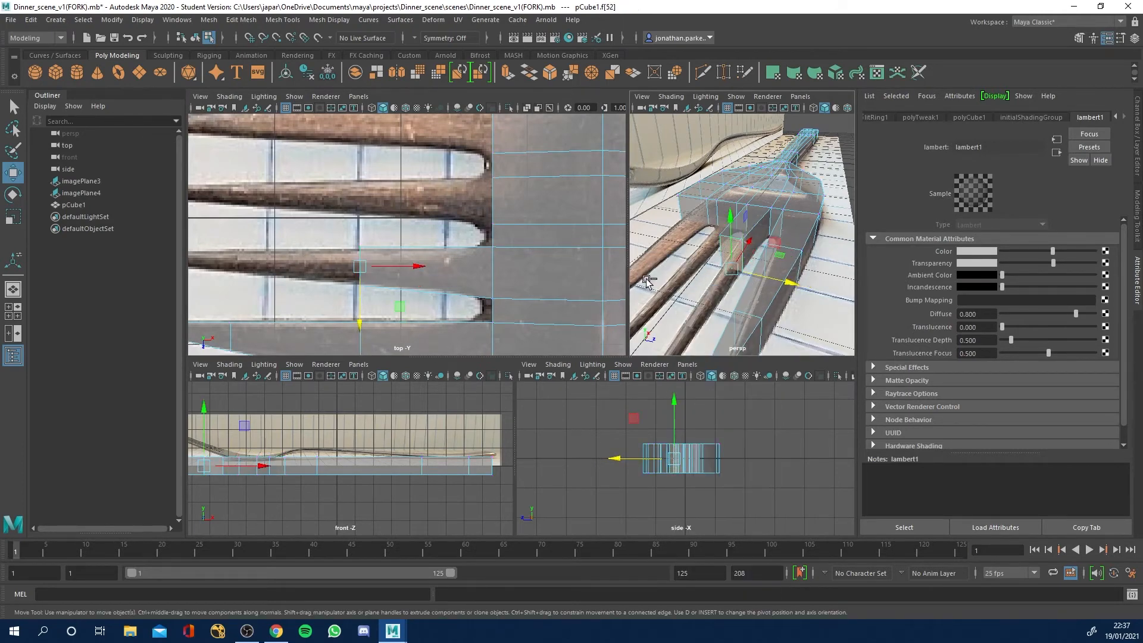
{"action": "key", "text": "ctrl+e"}
{"action": "left_click_drag", "start_coordinate": [434, 266], "coordinate": [192, 261]}
{"action": "key", "text": "ctrl+z"}
{"action": "key", "text": "ctrl+z"}
Move the outer corner vertices of the inner prong's second section inward to follow the tapering reference edge.
{"action": "right_click_drag", "start_coordinate": [288, 255], "coordinate": [242, 252]}
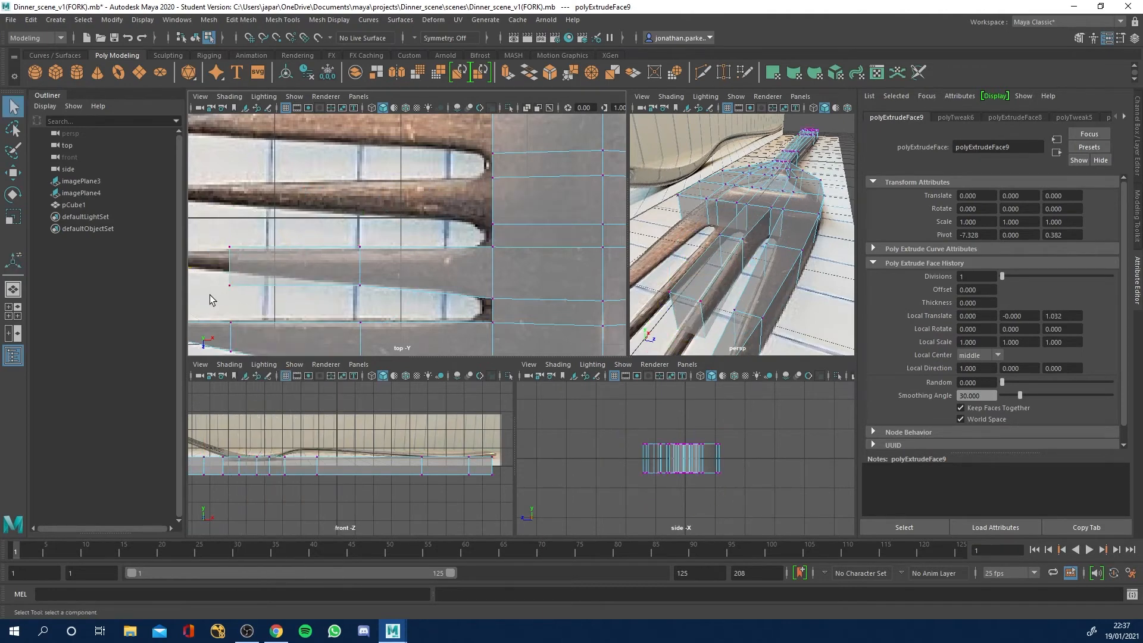
{"action": "left_click_drag", "start_coordinate": [251, 278], "coordinate": [248, 283]}
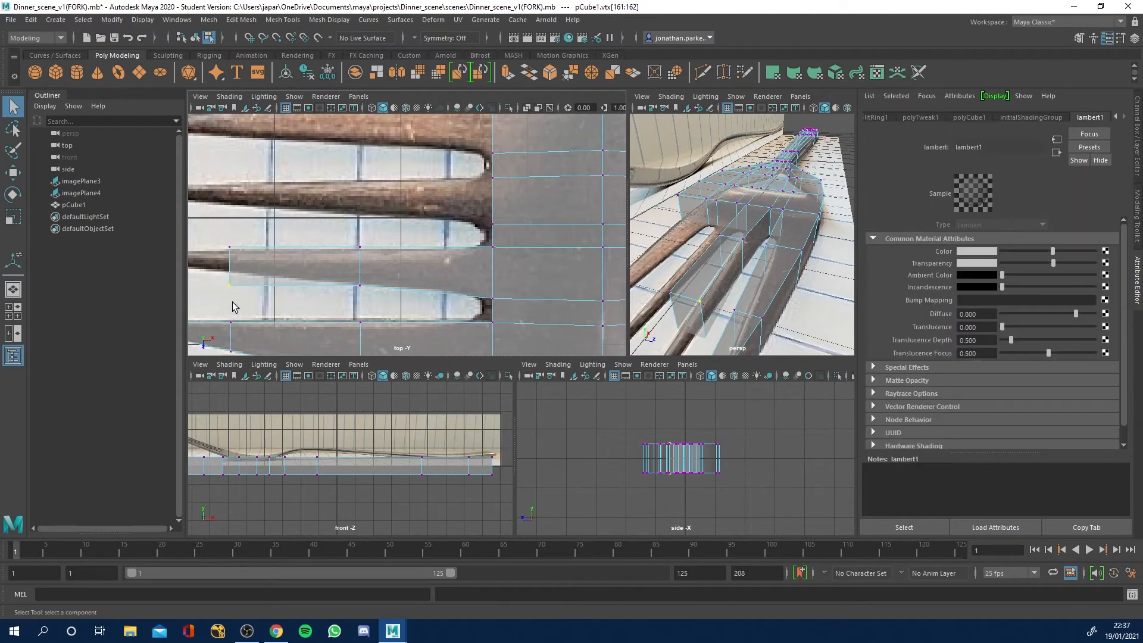
{"action": "key", "text": "w"}
{"action": "left_click_drag", "start_coordinate": [228, 344], "coordinate": [229, 325]}
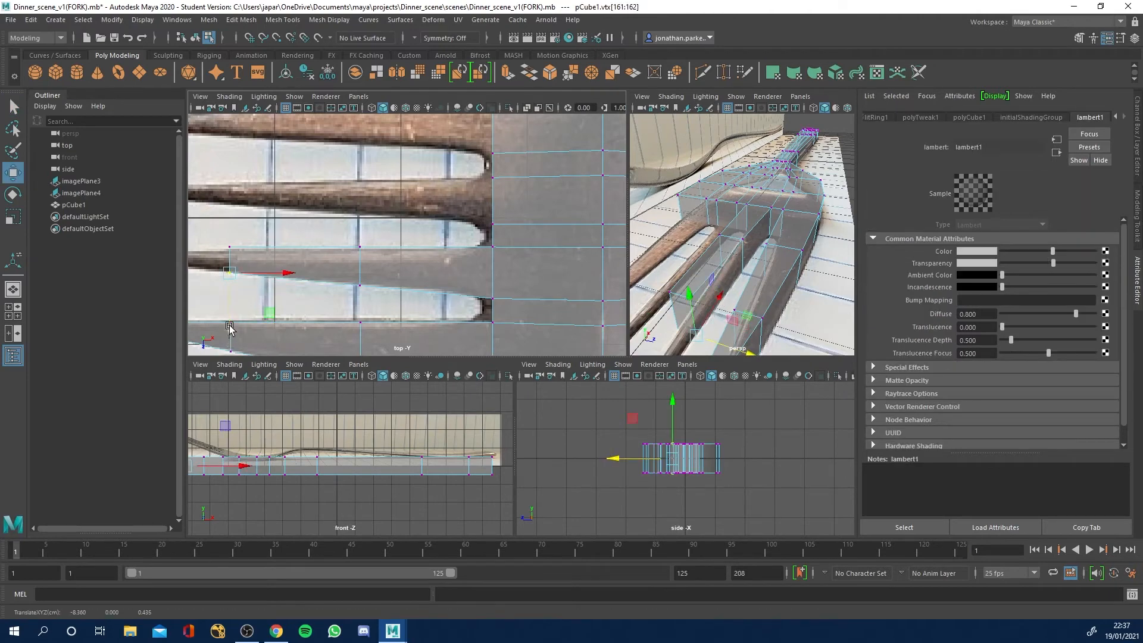
Extrude the inner prong's end face about 0.622 to reach the tip in the reference image.
{"action": "key", "text": "space"}
{"action": "left_click_drag", "start_coordinate": [322, 282], "coordinate": [266, 274]}
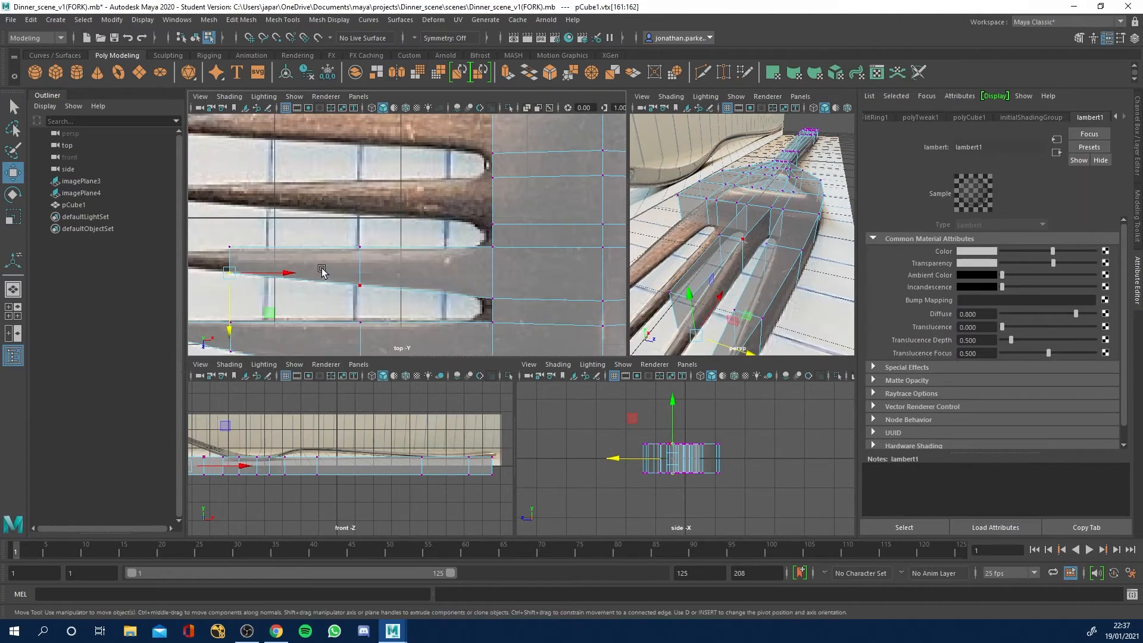
{"action": "right_click_drag", "start_coordinate": [677, 309], "coordinate": [675, 336]}
{"action": "left_click", "coordinate": [683, 317]}
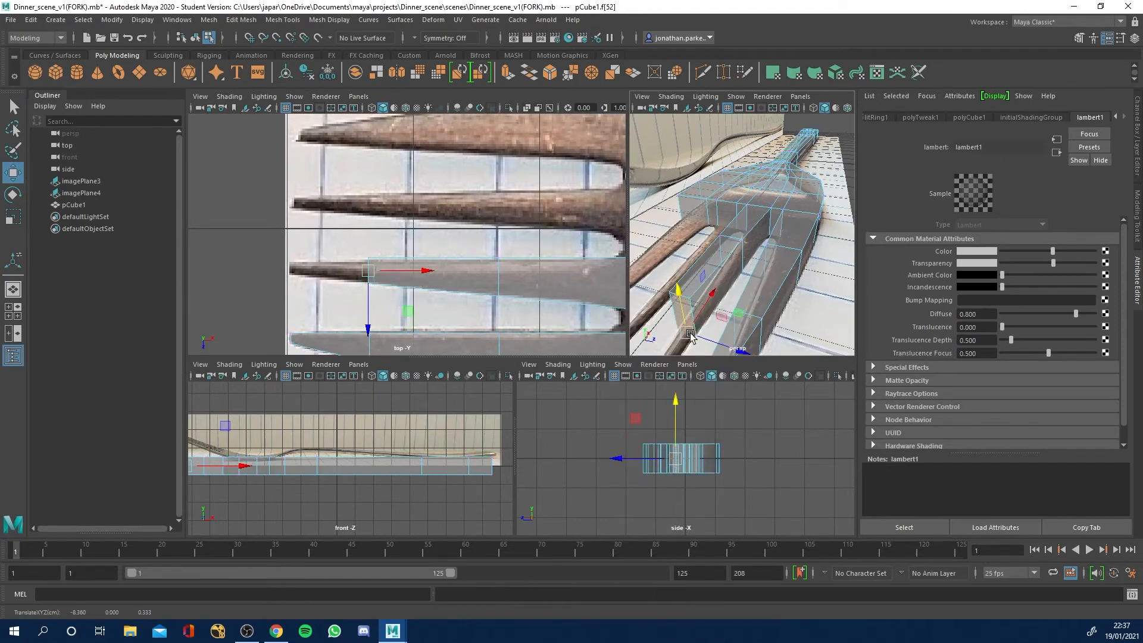
{"action": "key", "text": "ctrl+e"}
{"action": "left_click_drag", "start_coordinate": [333, 272], "coordinate": [253, 276]}
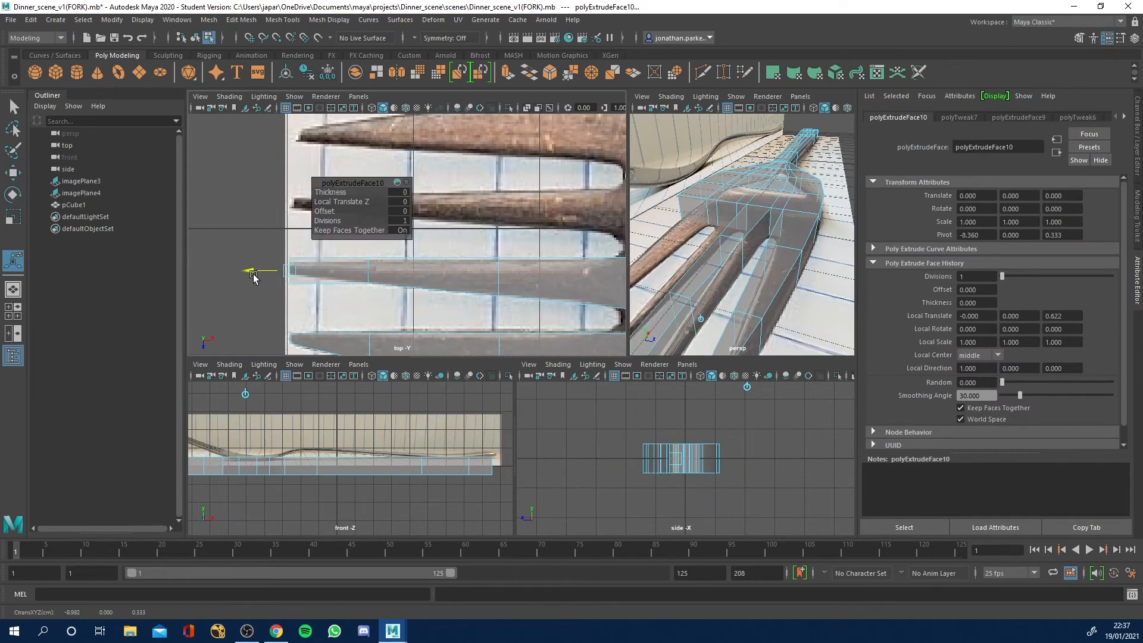
Move the corner vertices on both sides of the inner prong's tip inward to narrow it to the reference point.
{"action": "right_click_drag", "start_coordinate": [253, 275], "coordinate": [265, 259]}
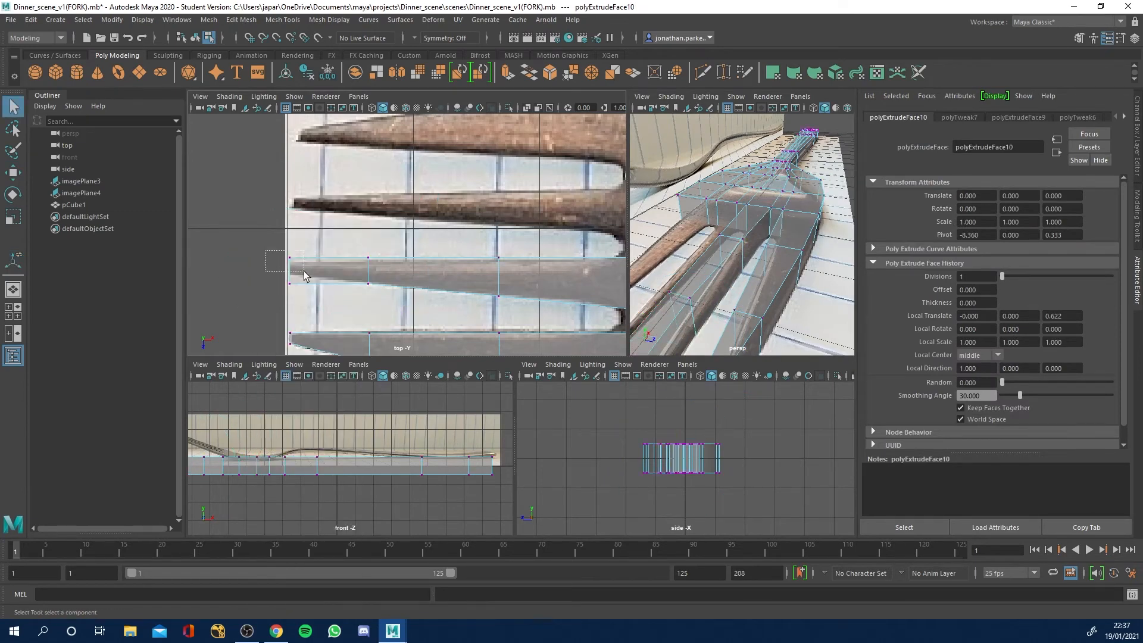
{"action": "left_click_drag", "start_coordinate": [303, 275], "coordinate": [290, 261]}
{"action": "scroll", "coordinate": [369, 282], "scroll_direction": "up", "scroll_amount": 3}
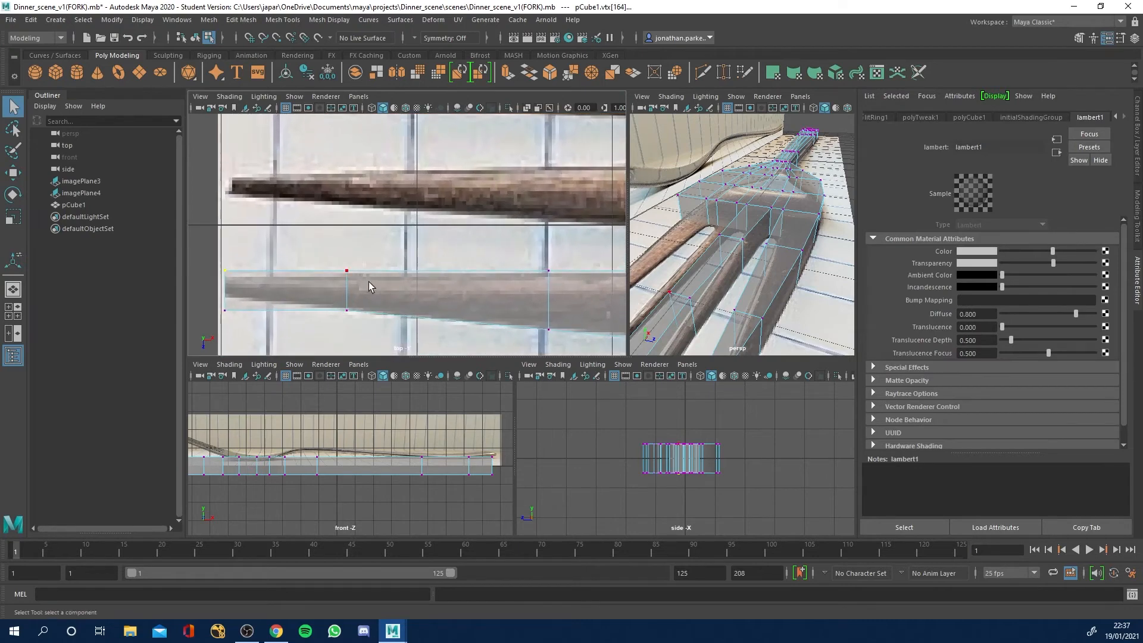
{"action": "key", "text": "w"}
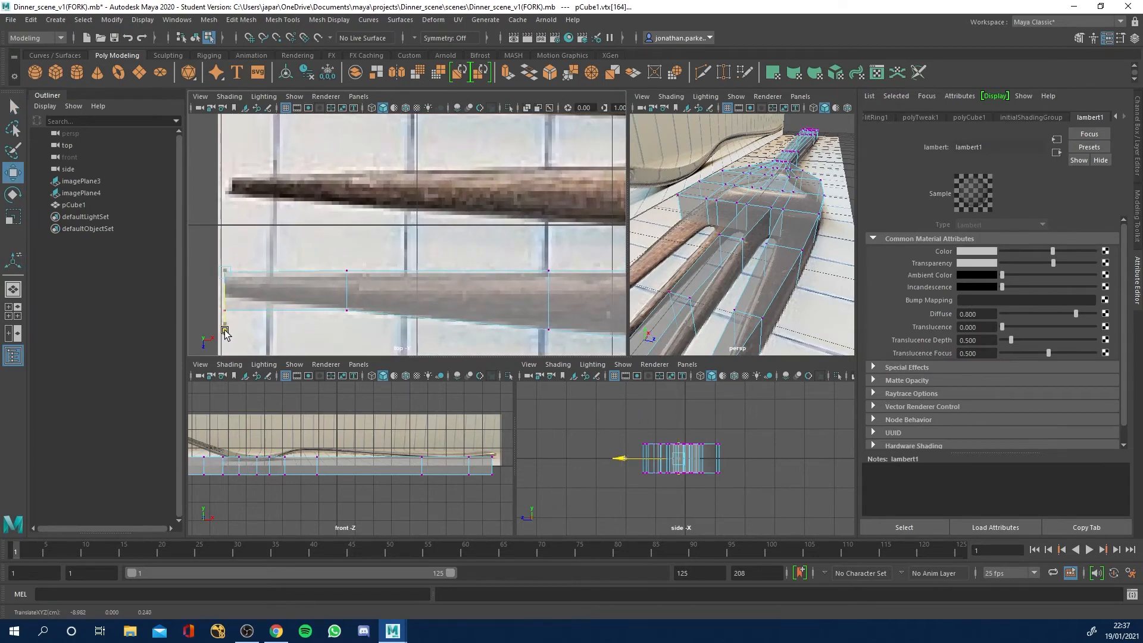
{"action": "left_click_drag", "start_coordinate": [219, 302], "coordinate": [224, 339]}
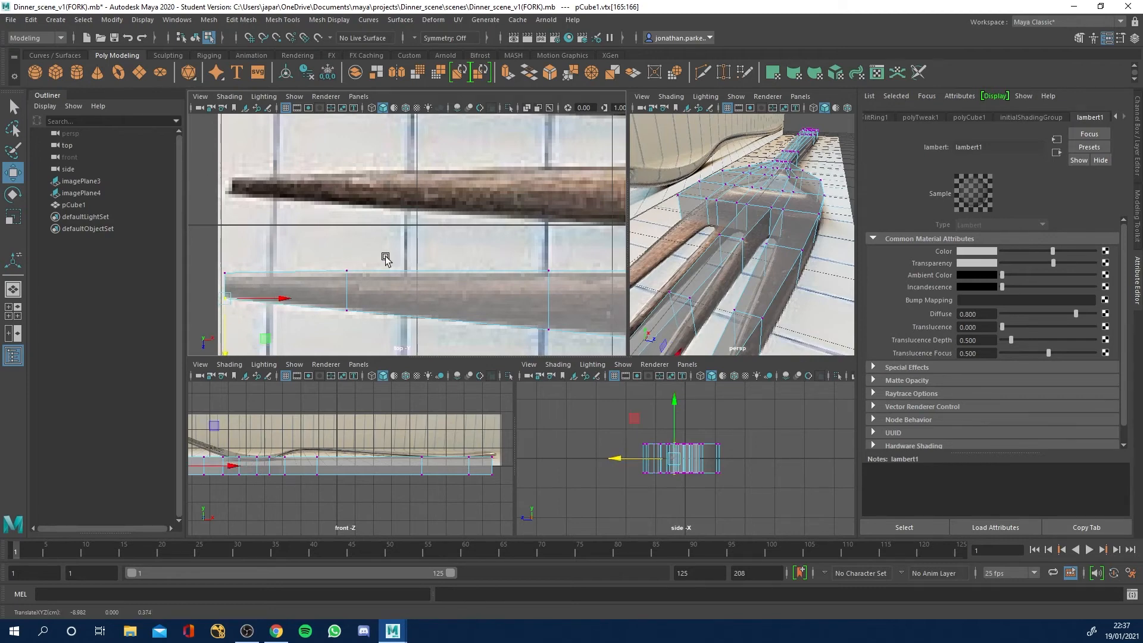
Extrude the head's end face at the second inner prong about 1.069 along that prong.
{"action": "scroll", "coordinate": [467, 261], "scroll_direction": "down", "scroll_amount": 5}
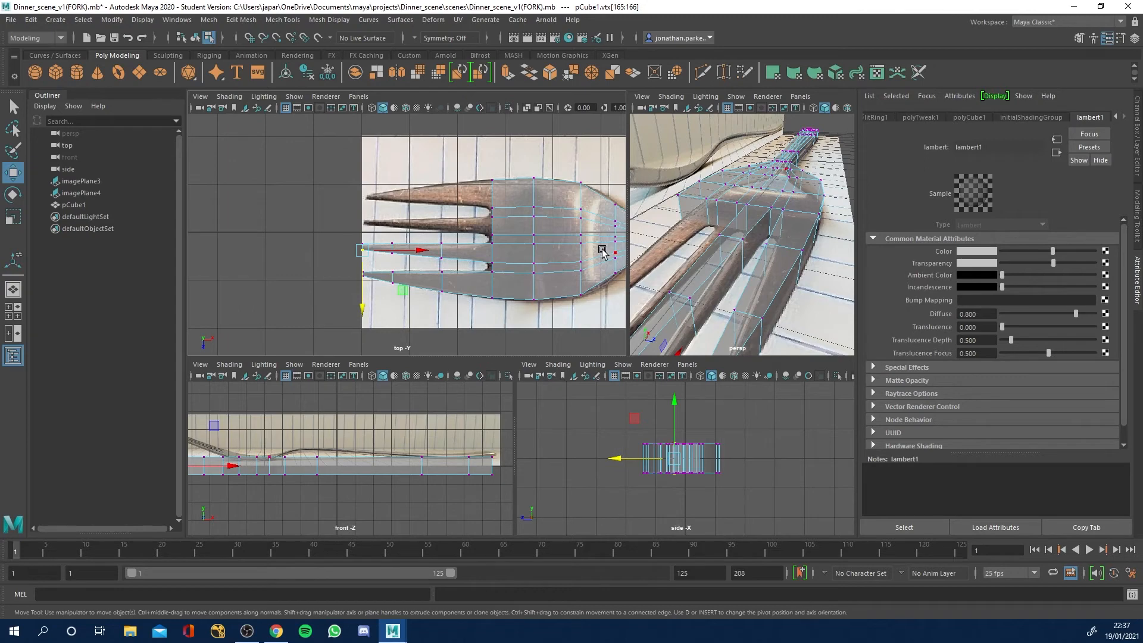
{"action": "left_click_drag", "start_coordinate": [700, 231], "coordinate": [751, 238], "text": "alt"}
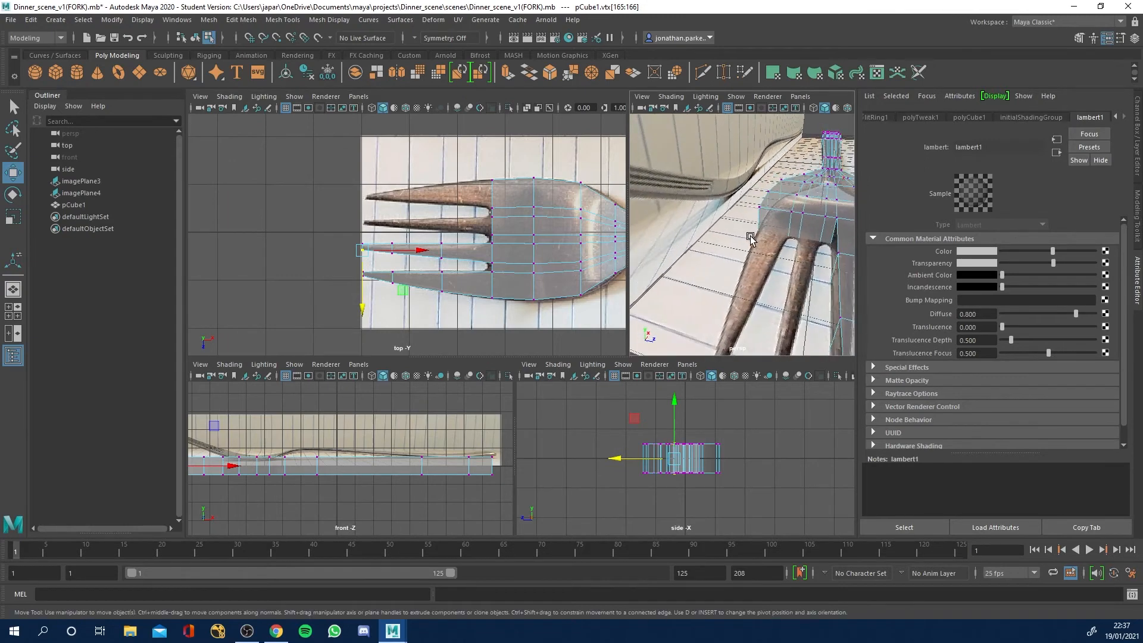
{"action": "right_click_drag", "start_coordinate": [813, 232], "coordinate": [814, 264]}
{"action": "left_click", "coordinate": [812, 230]}
{"action": "key", "text": "ctrl+e"}
{"action": "left_click_drag", "start_coordinate": [450, 230], "coordinate": [400, 227]}
Adjust the corner vertices on both sides of the second inner prong's first section to match the reference edges.
{"action": "scroll", "coordinate": [460, 230], "scroll_direction": "up", "scroll_amount": 5}
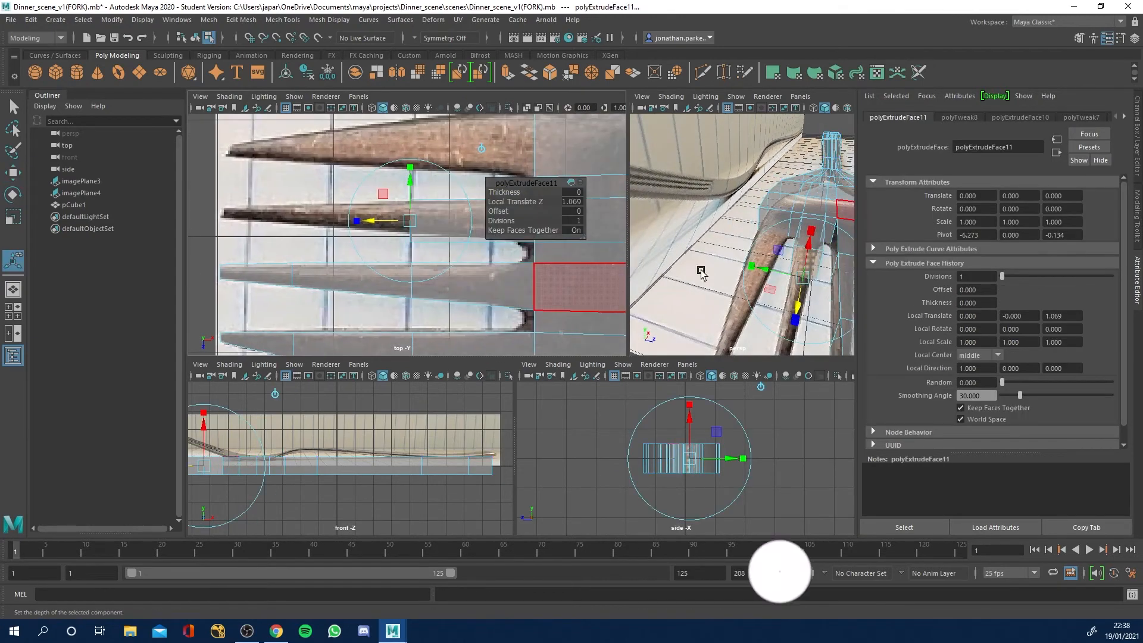
{"action": "right_click_drag", "start_coordinate": [436, 249], "coordinate": [405, 249]}
{"action": "left_click_drag", "start_coordinate": [396, 232], "coordinate": [428, 253]}
{"action": "key", "text": "w"}
{"action": "left_click_drag", "start_coordinate": [411, 298], "coordinate": [411, 289]}
{"action": "left_click_drag", "start_coordinate": [394, 187], "coordinate": [426, 210]}
{"action": "left_click_drag", "start_coordinate": [410, 256], "coordinate": [411, 256]}
Extrude the second inner prong's end face about 0.999 to form its next section.
{"action": "left_click_drag", "start_coordinate": [807, 262], "coordinate": [750, 250], "text": "alt"}
{"action": "right_click_drag", "start_coordinate": [747, 232], "coordinate": [748, 263]}
{"action": "left_click", "coordinate": [747, 232]}
{"action": "key", "text": "ctrl+e"}
{"action": "left_click_drag", "start_coordinate": [368, 217], "coordinate": [251, 215]}
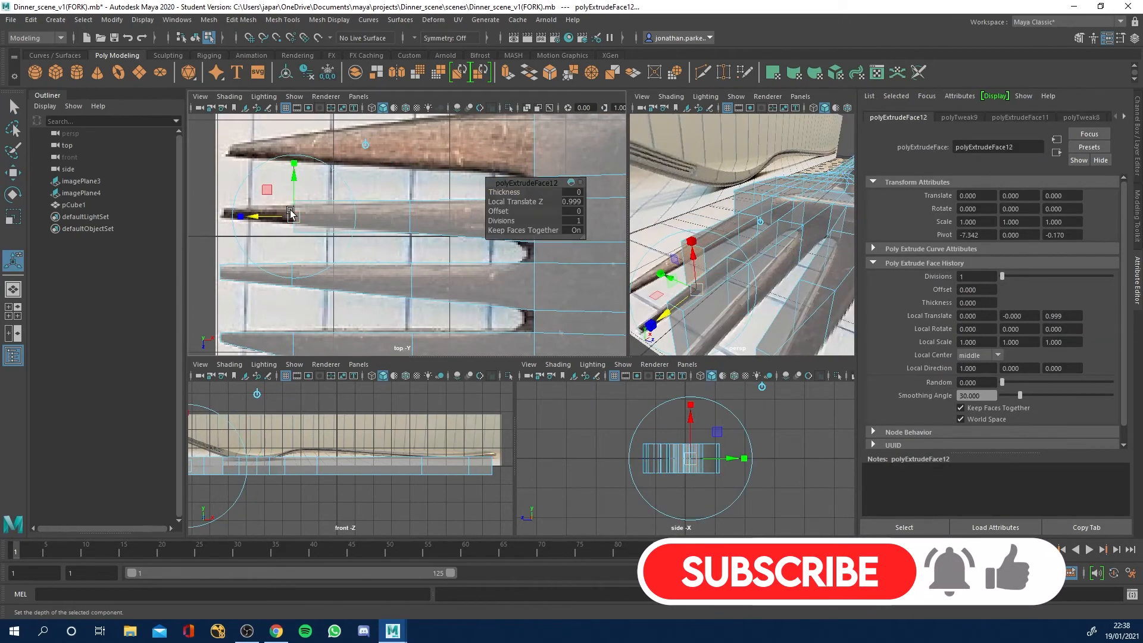
Move the end vertices of the second inner prong's new section to fit the tapering reference outline.
{"action": "right_click_drag", "start_coordinate": [316, 239], "coordinate": [286, 245]}
{"action": "key", "text": "w"}
{"action": "left_click_drag", "start_coordinate": [277, 194], "coordinate": [293, 274]}
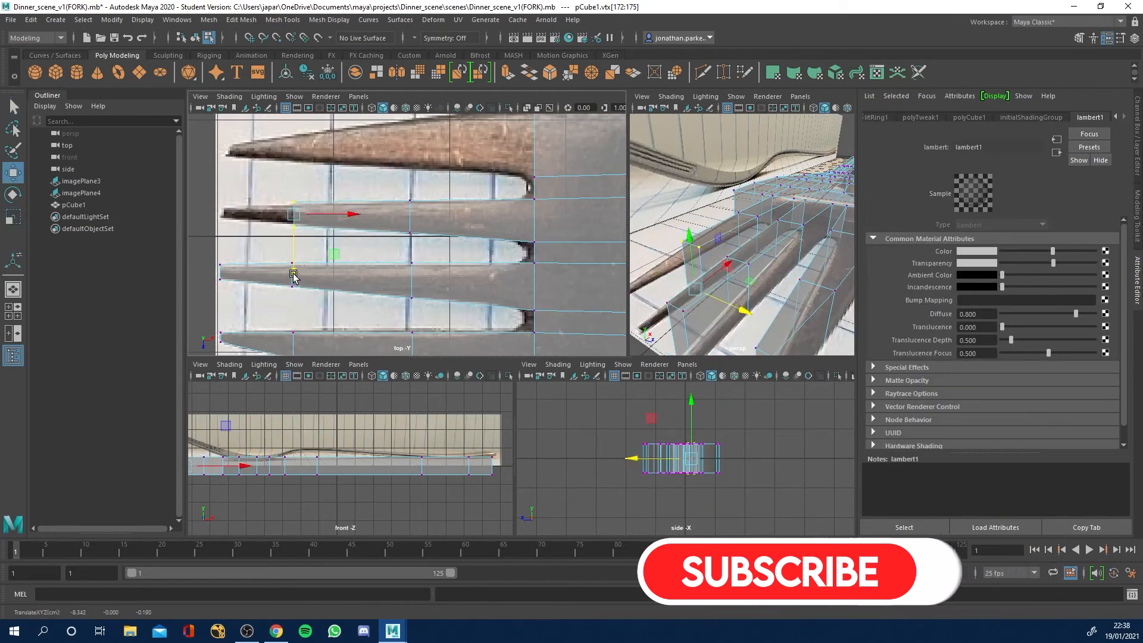
Extrude the second inner prong's end face about 0.605 to the reference tip and scale it narrower across the prong.
{"action": "right_click_drag", "start_coordinate": [694, 255], "coordinate": [694, 286]}
{"action": "left_click", "coordinate": [691, 263]}
{"action": "key", "text": "ctrl+e"}
{"action": "left_click_drag", "start_coordinate": [256, 218], "coordinate": [186, 222]}
{"action": "key", "text": "r"}
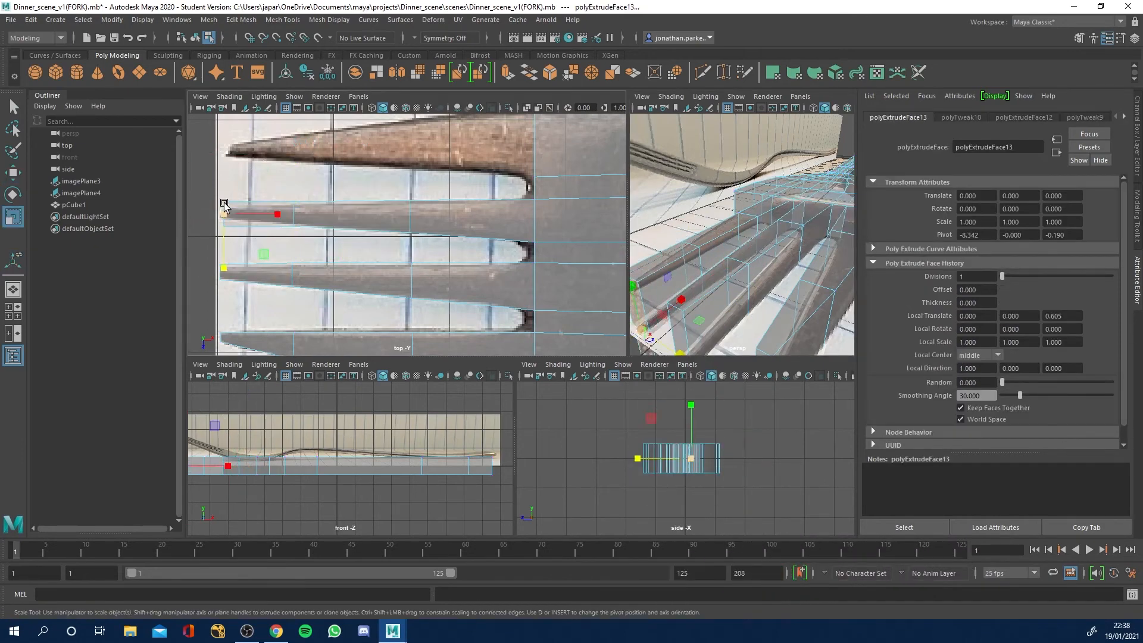
{"action": "left_click_drag", "start_coordinate": [224, 267], "coordinate": [221, 238]}
{"action": "key", "text": "w"}
Extrude the head's end face at the remaining outer prong to form that prong's first section.
{"action": "left_click", "coordinate": [746, 206]}
{"action": "key", "text": "ctrl+e"}
{"action": "middle_click_drag", "start_coordinate": [506, 157], "coordinate": [428, 226], "text": "alt"}
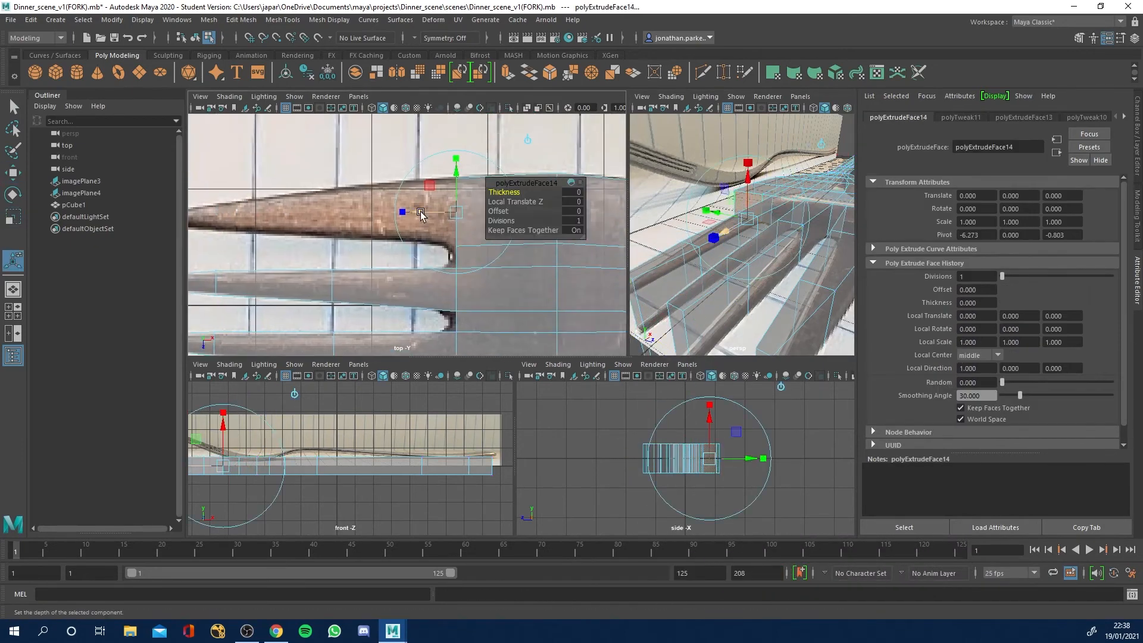
{"action": "left_click_drag", "start_coordinate": [420, 212], "coordinate": [296, 213]}
Move the inner corner vertices of the last outer prong's first section to match the reference edge.
{"action": "right_click_drag", "start_coordinate": [368, 212], "coordinate": [333, 213]}
{"action": "left_click_drag", "start_coordinate": [310, 161], "coordinate": [351, 259]}
{"action": "key", "text": "w"}
{"action": "left_click_drag", "start_coordinate": [332, 303], "coordinate": [331, 296]}
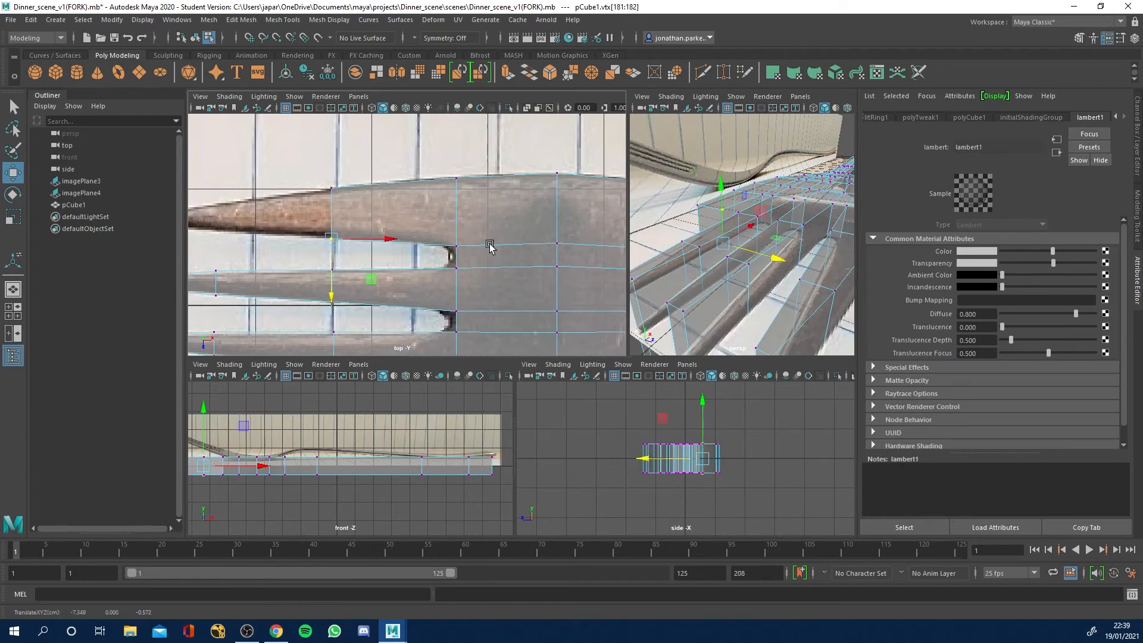
Extrude the last outer prong's end face further along the reference to form its second section.
{"action": "right_click_drag", "start_coordinate": [709, 210], "coordinate": [708, 239]}
{"action": "left_click", "coordinate": [707, 230]}
{"action": "key", "text": "ctrl+e"}
{"action": "left_click_drag", "start_coordinate": [294, 214], "coordinate": [173, 224]}
Move the corner vertices on both sides of the last outer prong's second section inward to the reference outline.
{"action": "right_click_drag", "start_coordinate": [250, 205], "coordinate": [222, 207]}
{"action": "left_click_drag", "start_coordinate": [198, 168], "coordinate": [232, 207]}
{"action": "key", "text": "w"}
{"action": "left_click_drag", "start_coordinate": [215, 245], "coordinate": [215, 263]}
{"action": "left_click_drag", "start_coordinate": [197, 228], "coordinate": [234, 255]}
{"action": "left_click_drag", "start_coordinate": [216, 298], "coordinate": [215, 289]}
Extrude the last outer prong's end face about 0.554 to the reference tip and scale it narrower to a point.
{"action": "right_click_drag", "start_coordinate": [650, 233], "coordinate": [650, 264]}
{"action": "left_click", "coordinate": [657, 269]}
{"action": "key", "text": "ctrl+e"}
{"action": "middle_click_drag", "start_coordinate": [300, 213], "coordinate": [583, 264], "text": "alt"}
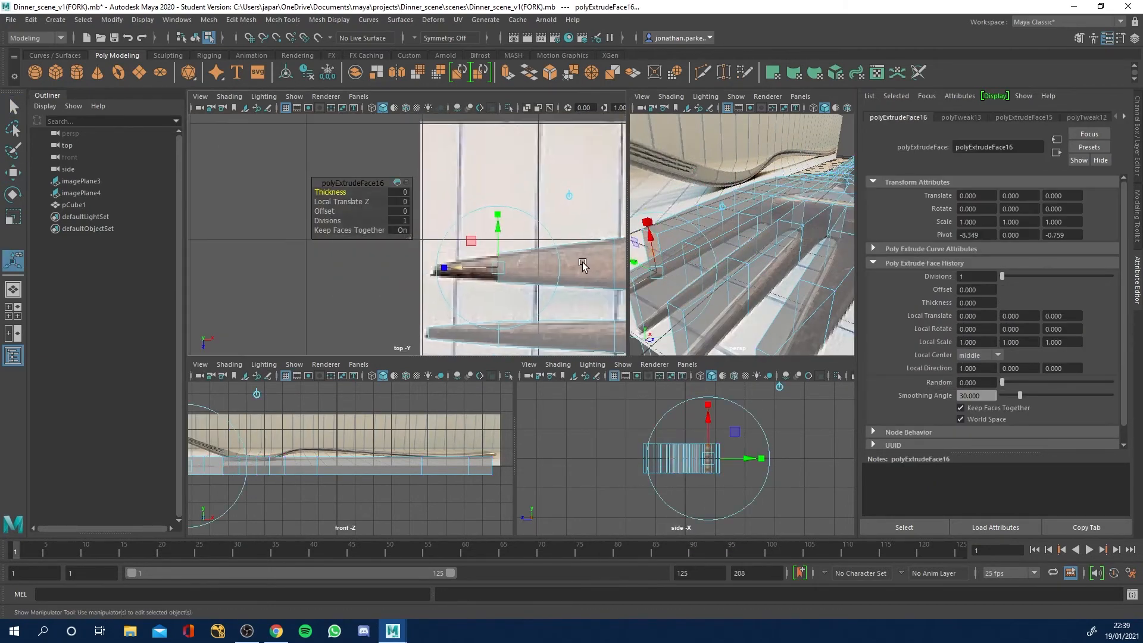
{"action": "left_click_drag", "start_coordinate": [457, 268], "coordinate": [395, 270]}
{"action": "key", "text": "r"}
{"action": "left_click_drag", "start_coordinate": [432, 328], "coordinate": [433, 318]}
{"action": "key", "text": "w"}
Return to object mode and select the whole fork mesh.
{"action": "scroll", "coordinate": [532, 268], "scroll_direction": "down", "scroll_amount": 6}
{"action": "left_click", "coordinate": [532, 267], "text": "alt"}
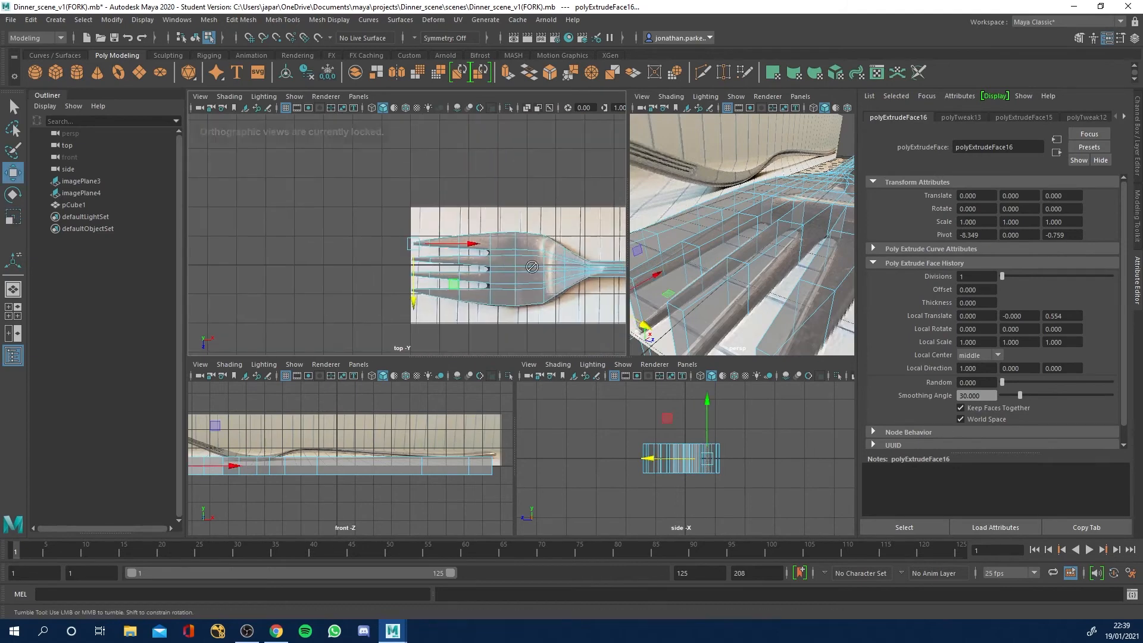
{"action": "scroll", "coordinate": [760, 273], "scroll_direction": "down", "scroll_amount": 5}
{"action": "left_click_drag", "start_coordinate": [760, 273], "coordinate": [699, 272], "text": "alt"}
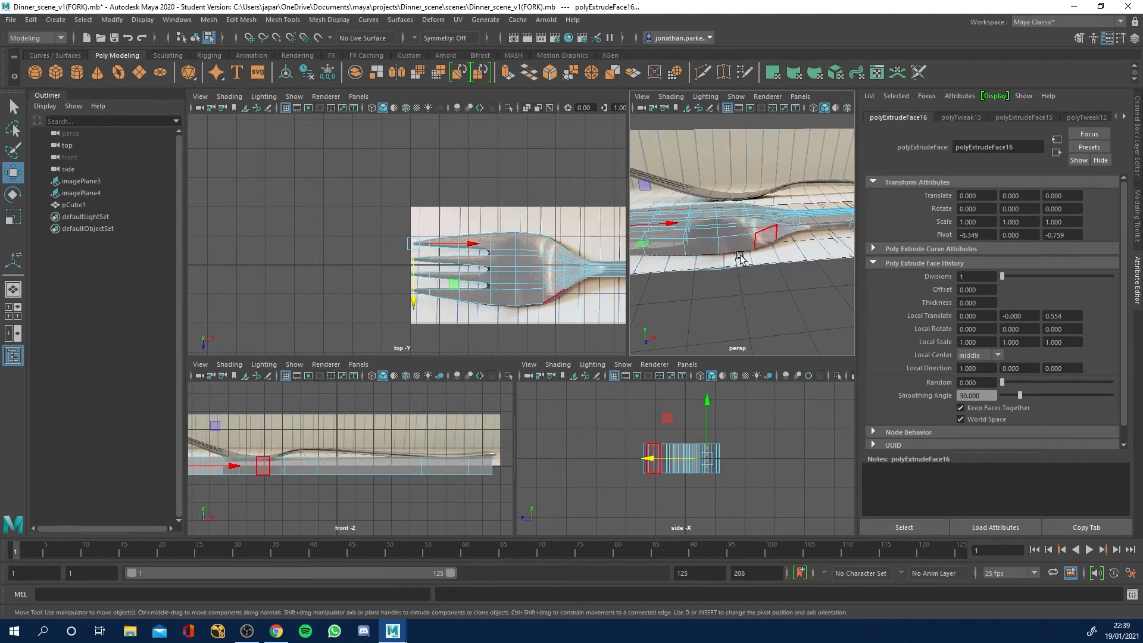
{"action": "right_click_drag", "start_coordinate": [726, 234], "coordinate": [766, 221]}
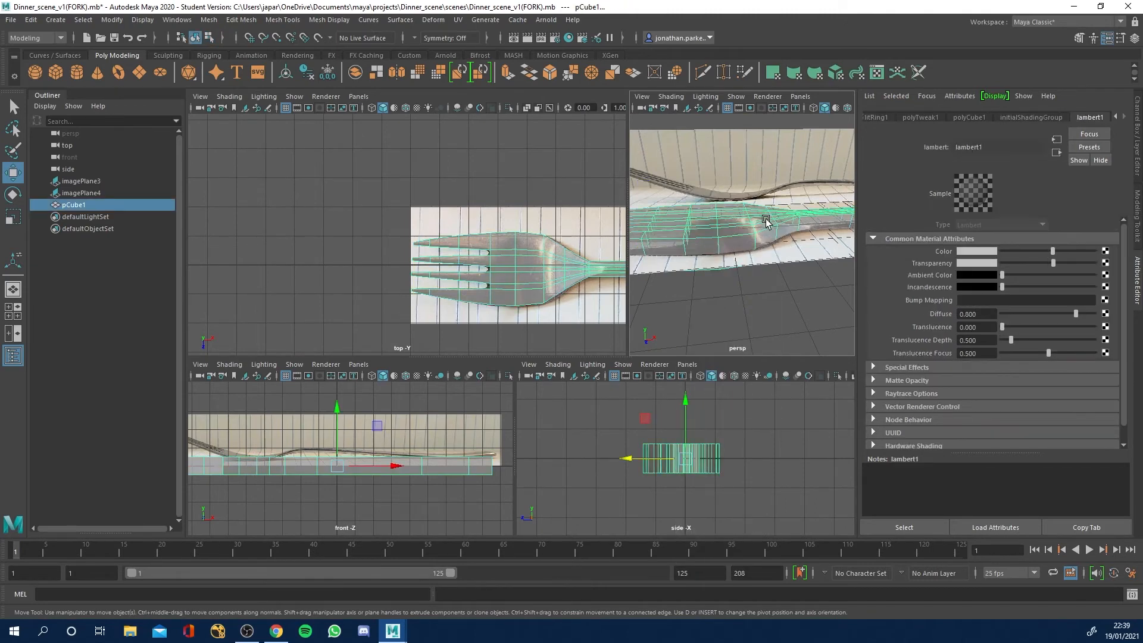
{"action": "left_click", "coordinate": [787, 334]}
{"action": "left_click", "coordinate": [719, 241]}
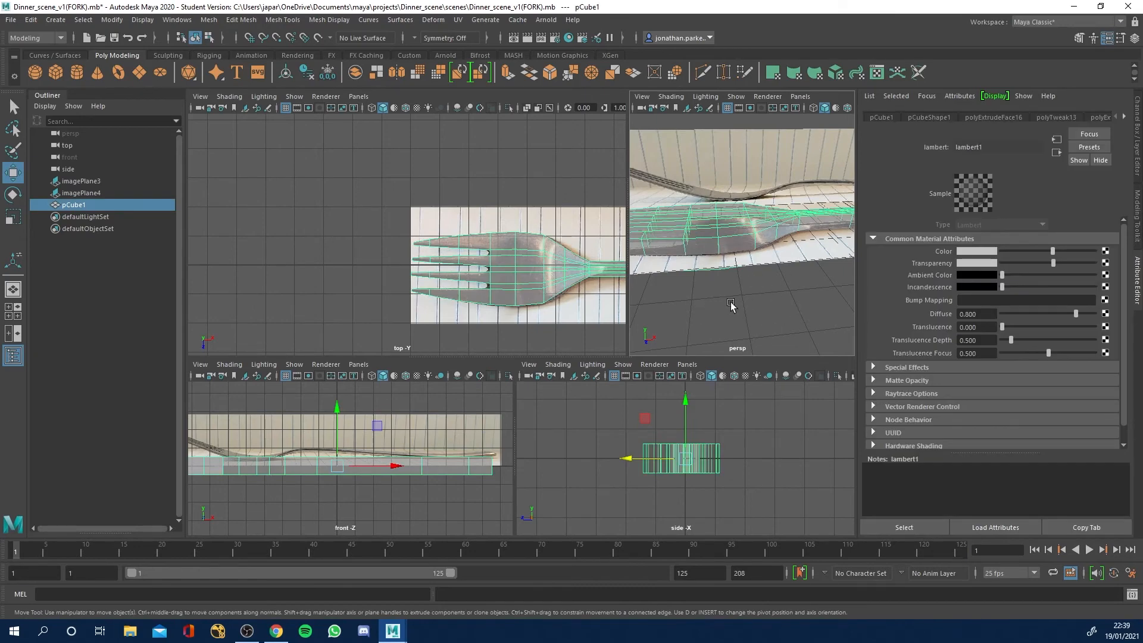
Scale the whole fork mesh down vertically in the front view to match the thin thickness of the side reference.
{"action": "key", "text": "space"}
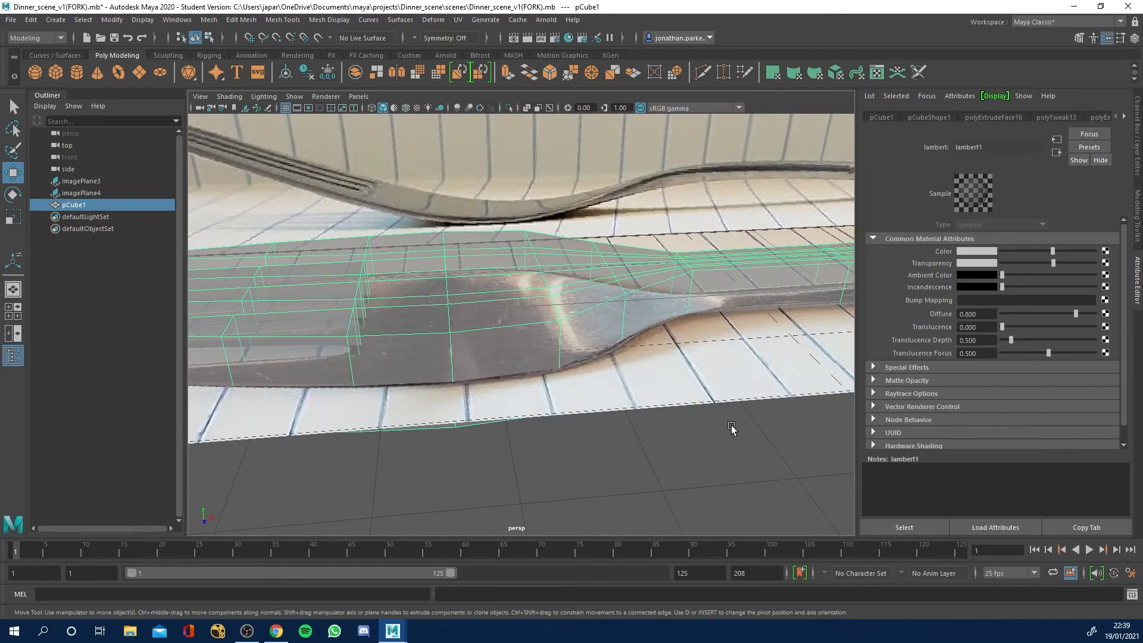
{"action": "right_click_drag", "start_coordinate": [731, 429], "coordinate": [417, 379], "text": "alt"}
{"action": "left_click_drag", "start_coordinate": [548, 411], "coordinate": [524, 390], "text": "alt"}
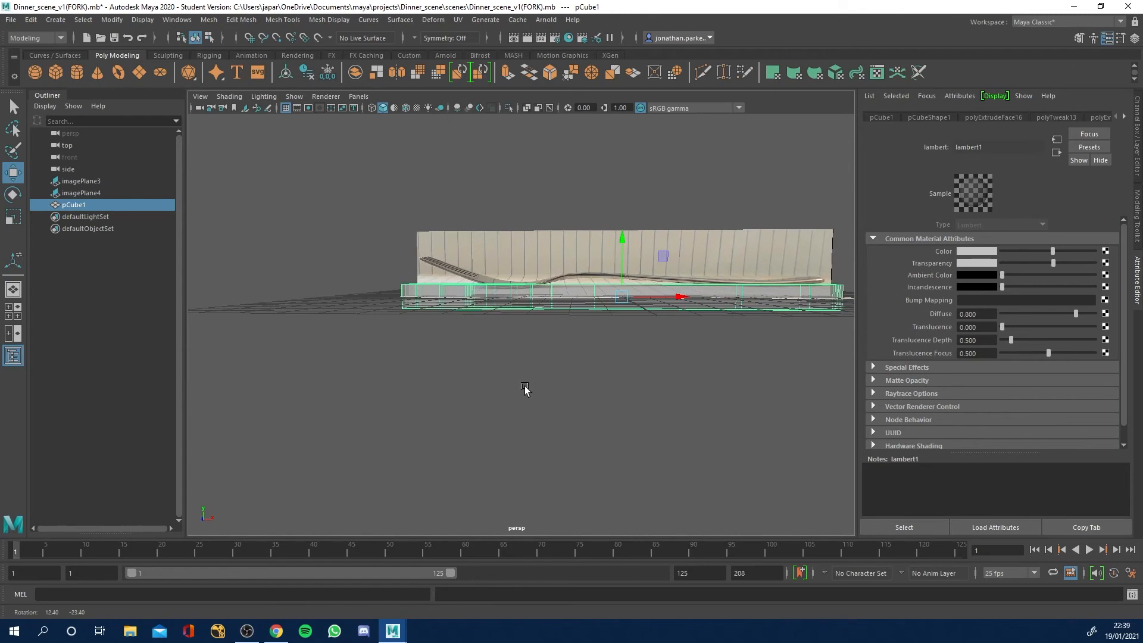
{"action": "key", "text": "space"}
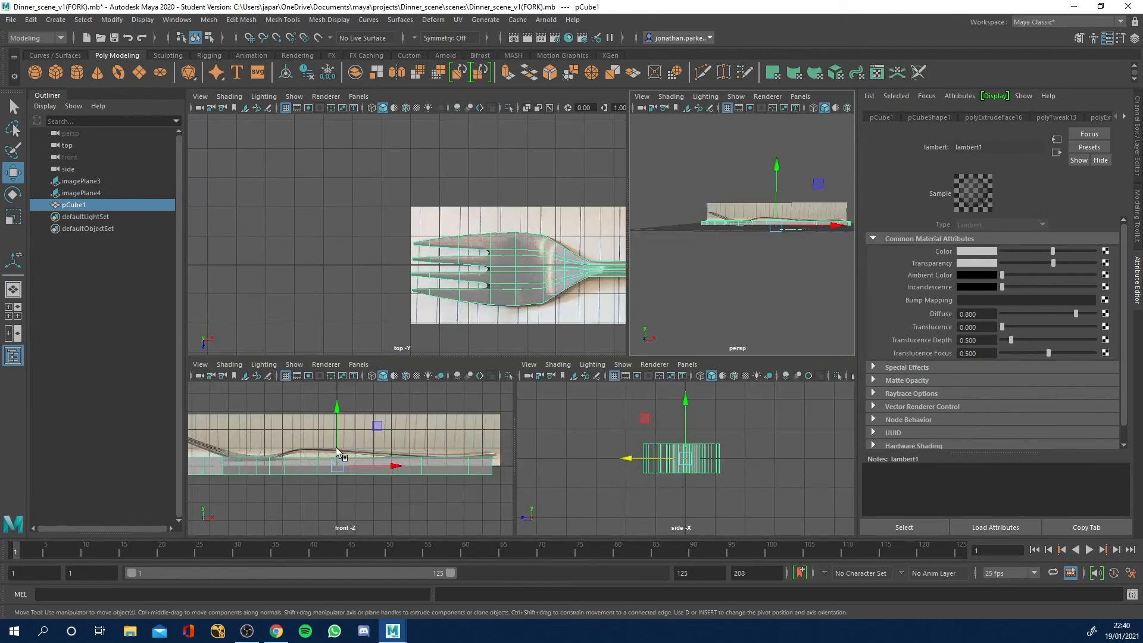
{"action": "key", "text": "space"}
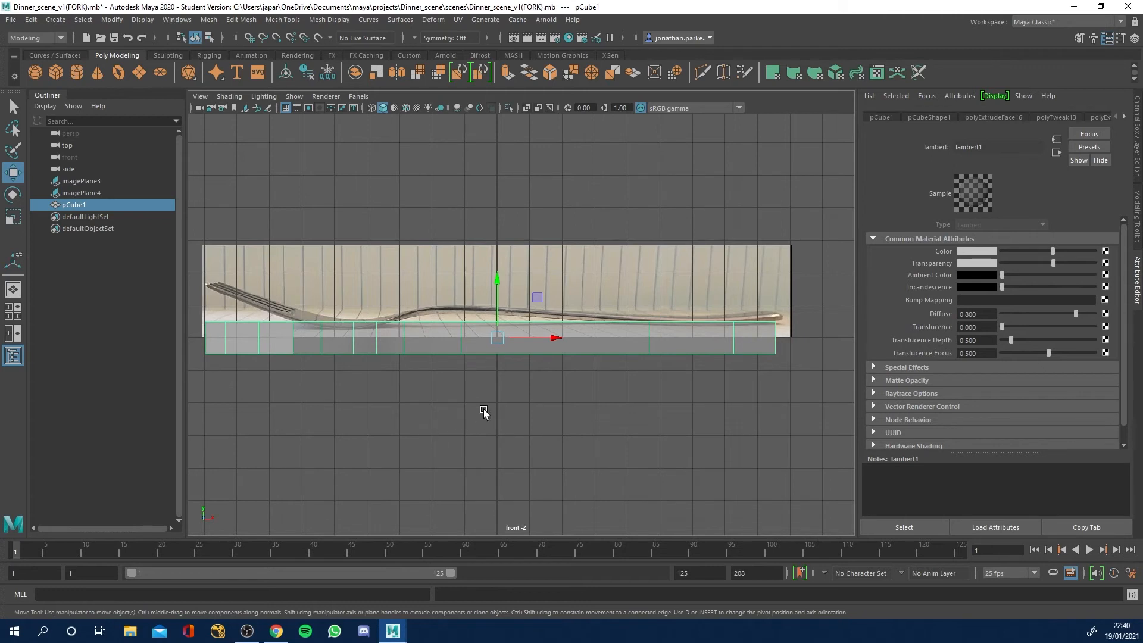
{"action": "middle_click_drag", "start_coordinate": [463, 415], "coordinate": [525, 436], "text": "alt"}
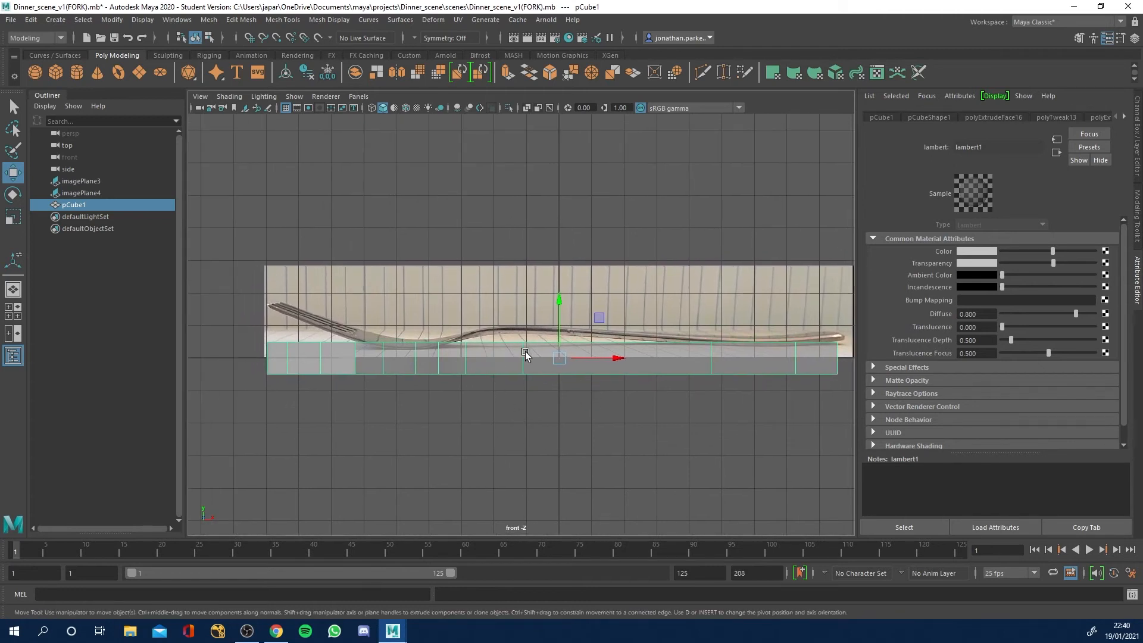
{"action": "right_click_drag", "start_coordinate": [523, 304], "coordinate": [547, 286]}
{"action": "left_click", "coordinate": [13, 217]}
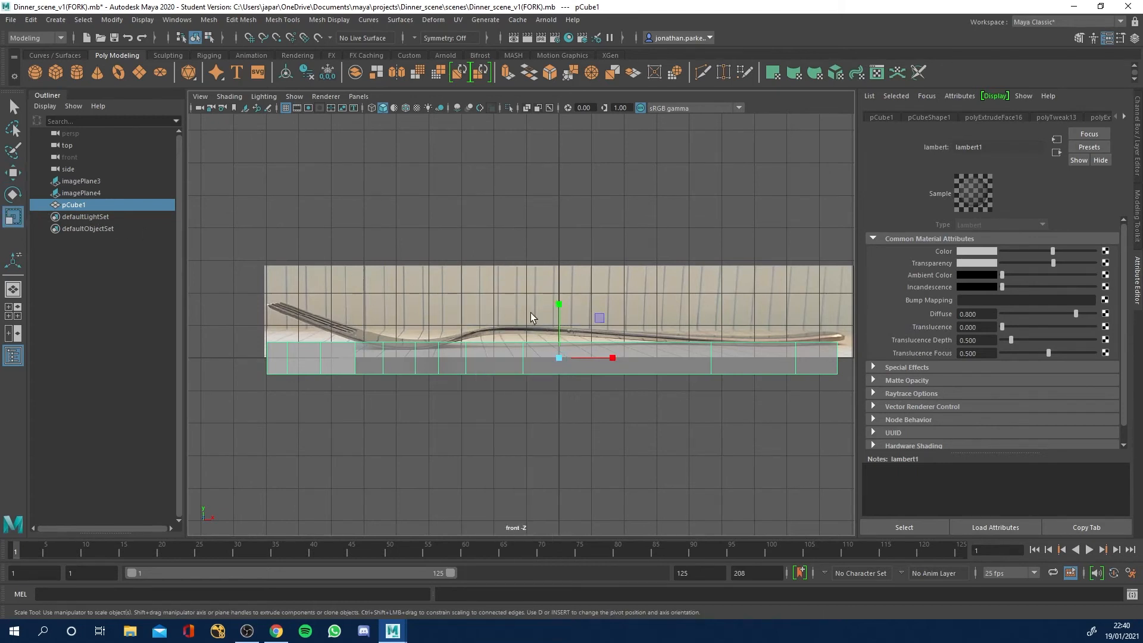
{"action": "left_click_drag", "start_coordinate": [560, 305], "coordinate": [561, 315]}
{"action": "left_click_drag", "start_coordinate": [560, 358], "coordinate": [399, 379]}
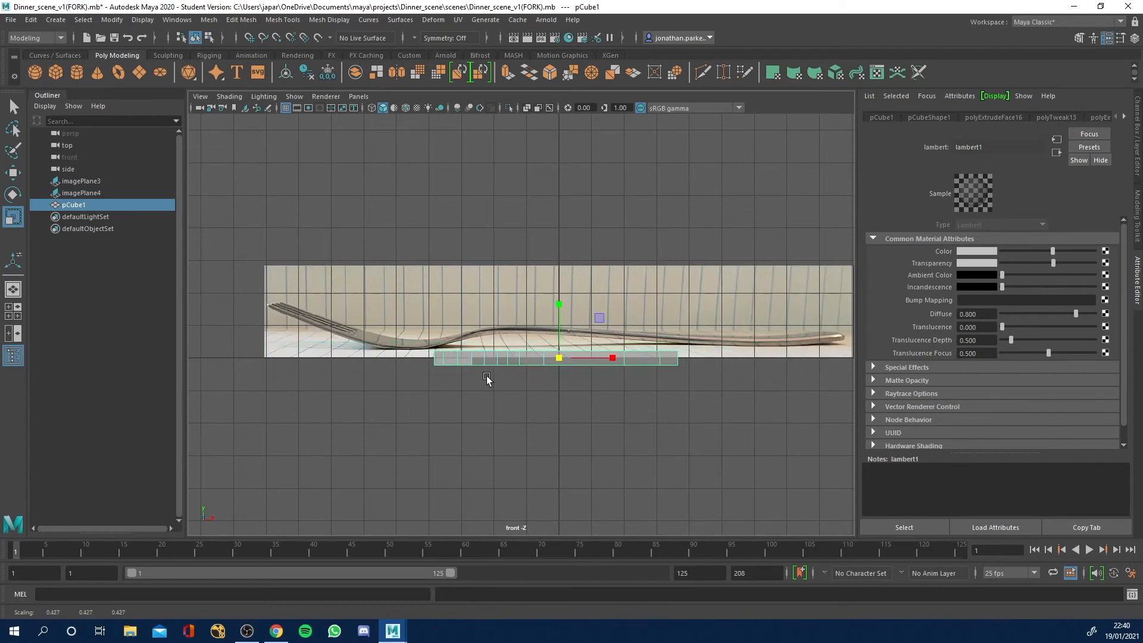
{"action": "key", "text": "ctrl+z"}
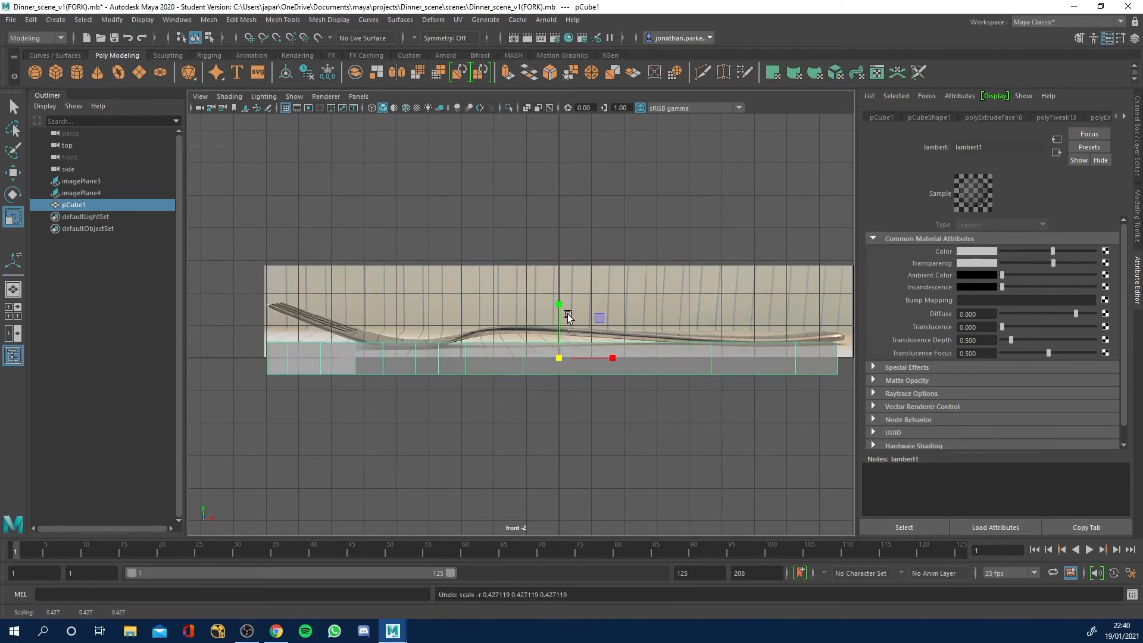
{"action": "left_click_drag", "start_coordinate": [558, 305], "coordinate": [557, 351]}
Switch to vertex mode and move the handle's end vertices up and slightly outward onto the tip of the side reference.
{"action": "middle_click_drag", "start_coordinate": [720, 313], "coordinate": [526, 331], "text": "alt"}
{"action": "right_click_drag", "start_coordinate": [587, 348], "coordinate": [666, 378], "text": "alt"}
{"action": "middle_click_drag", "start_coordinate": [674, 392], "coordinate": [607, 385], "text": "alt"}
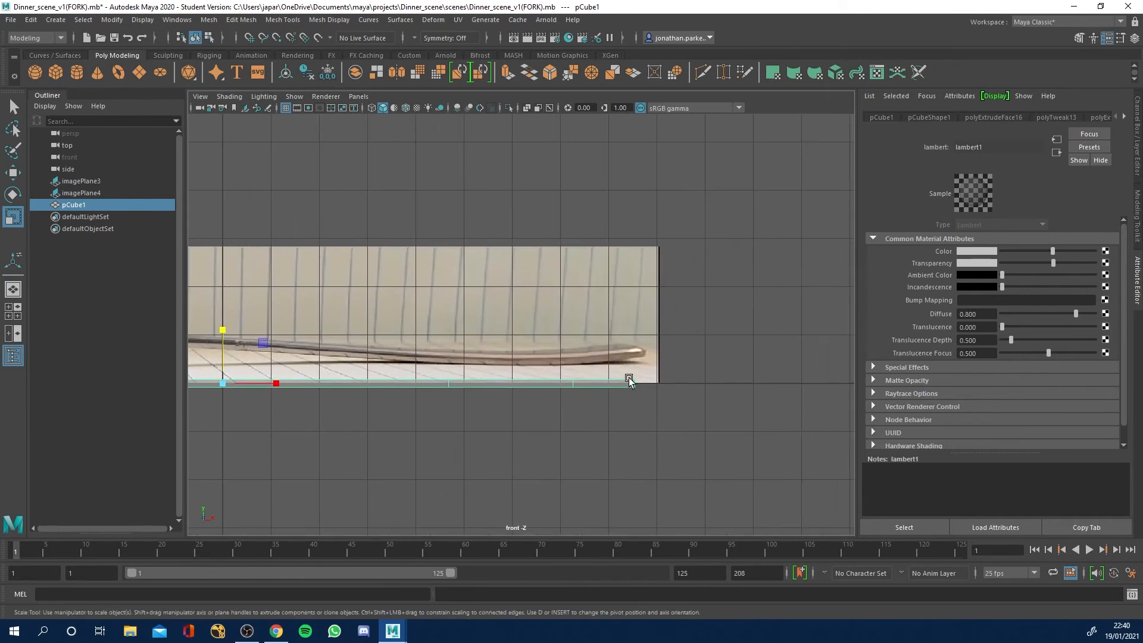
{"action": "right_click_drag", "start_coordinate": [605, 386], "coordinate": [542, 303]}
{"action": "left_click_drag", "start_coordinate": [608, 329], "coordinate": [669, 454]}
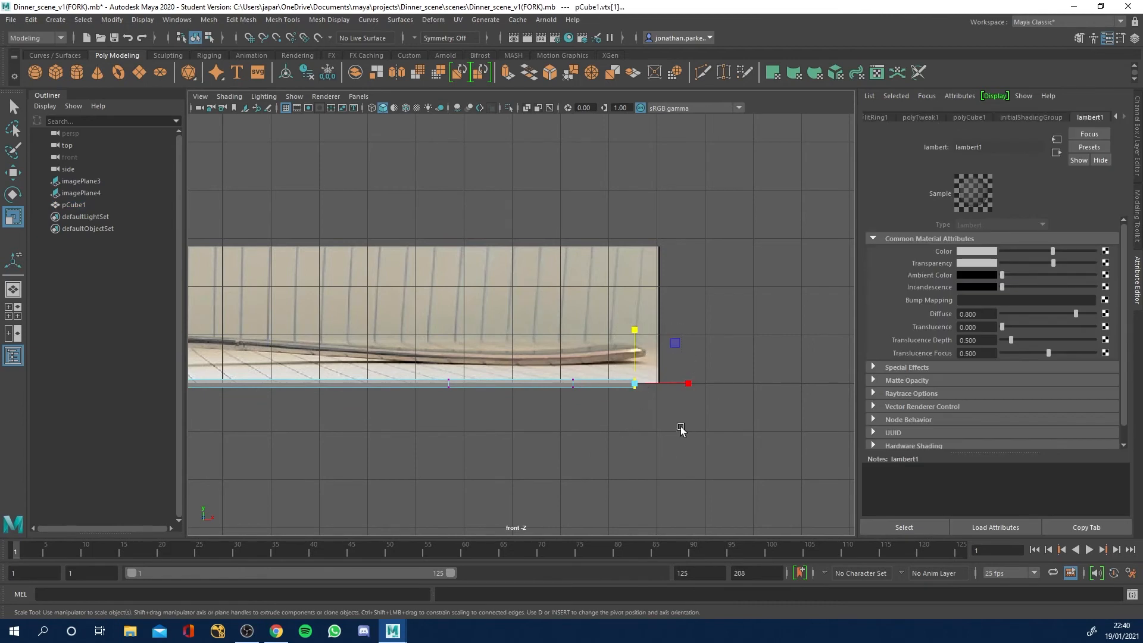
{"action": "key", "text": "w"}
{"action": "left_click_drag", "start_coordinate": [635, 327], "coordinate": [634, 299]}
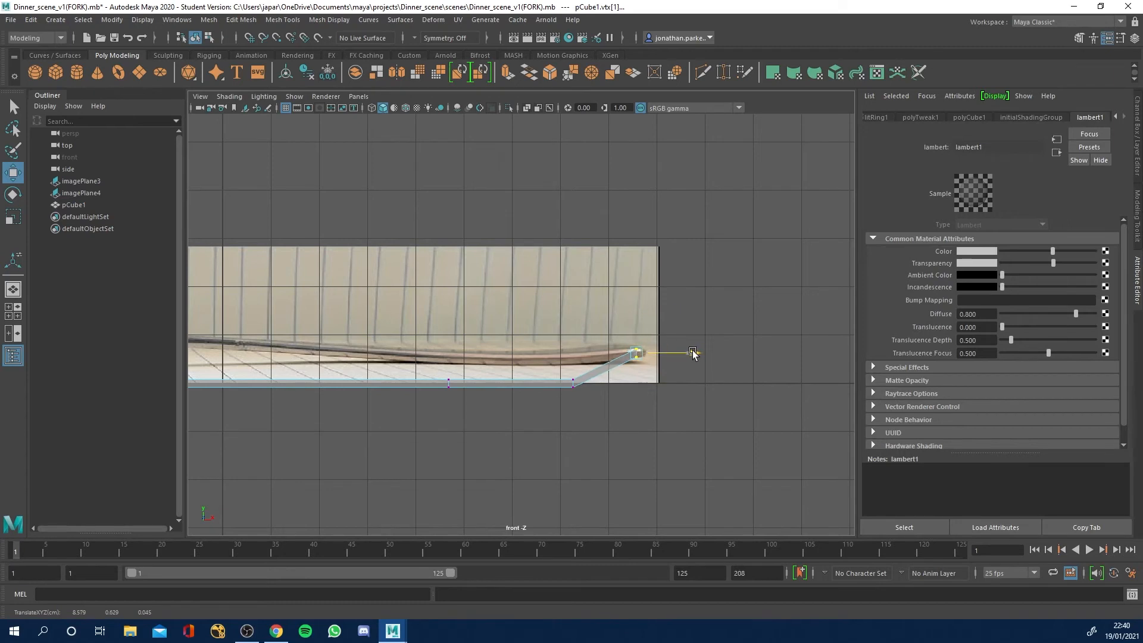
Raise the next two vertex columns inward from the handle's end onto the side reference.
{"action": "left_click_drag", "start_coordinate": [547, 332], "coordinate": [611, 470]}
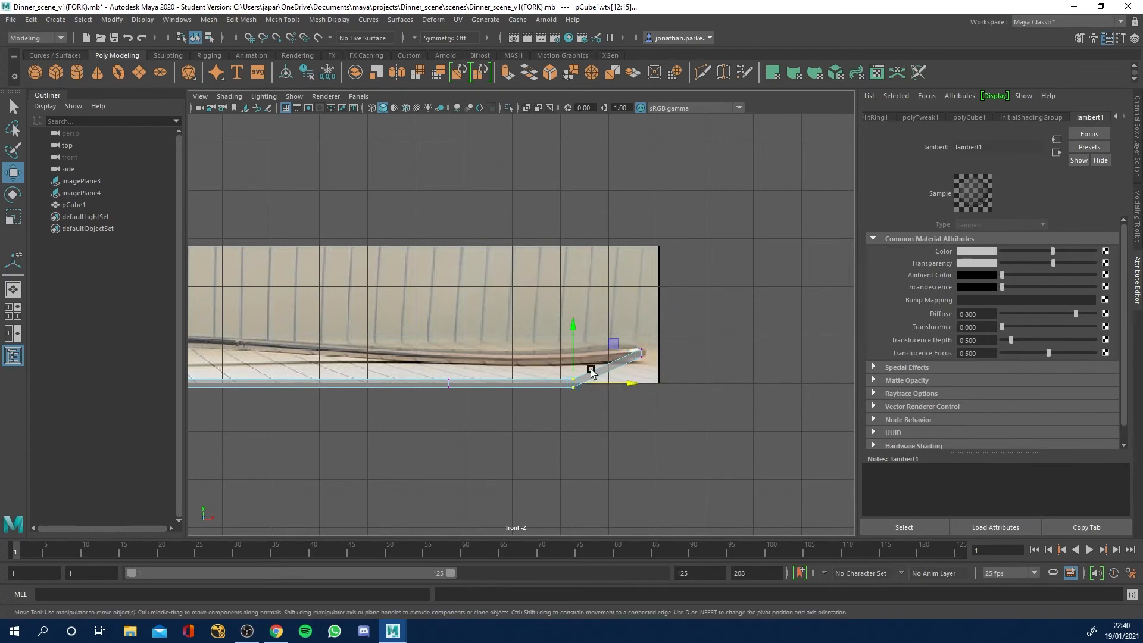
{"action": "left_click_drag", "start_coordinate": [573, 325], "coordinate": [571, 305]}
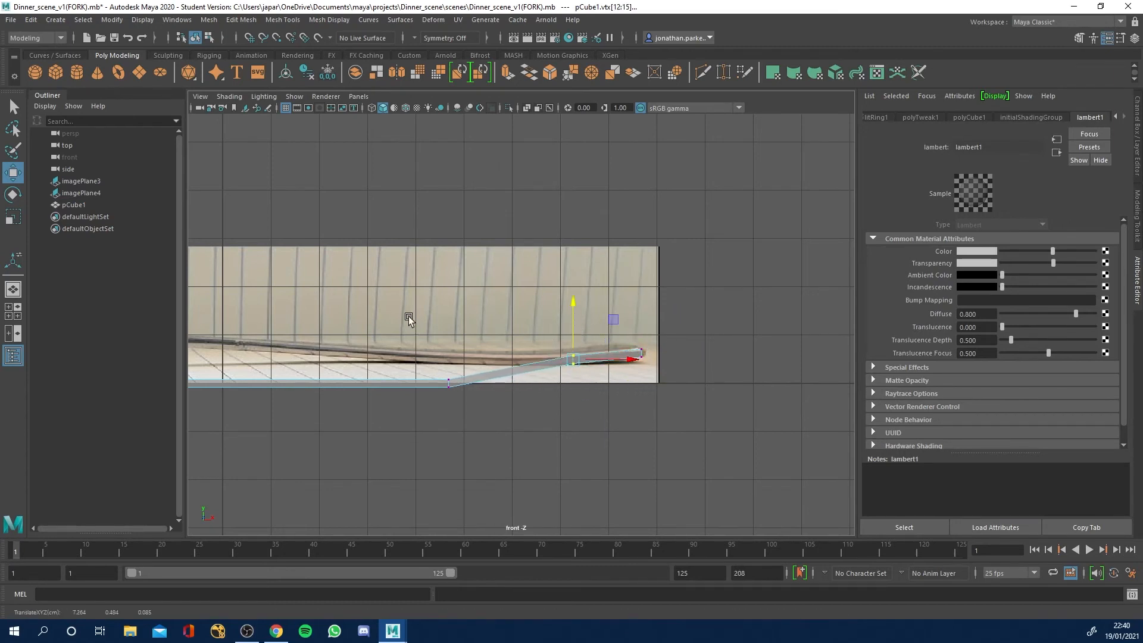
{"action": "left_click_drag", "start_coordinate": [409, 317], "coordinate": [477, 426]}
{"action": "left_click_drag", "start_coordinate": [446, 332], "coordinate": [447, 308]}
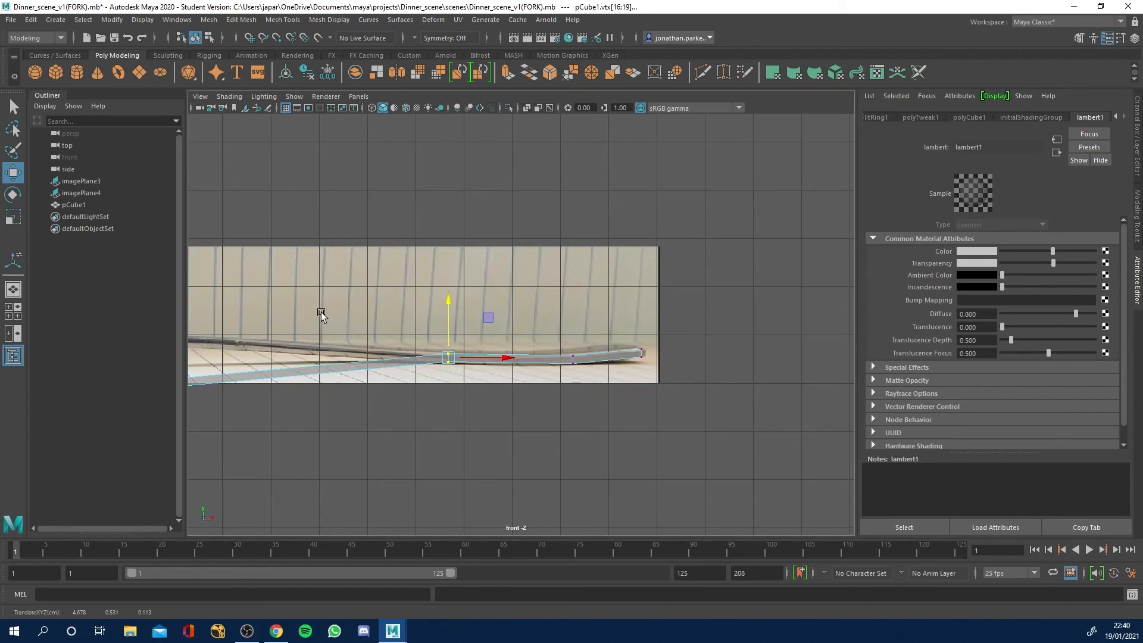
Raise the vertex column at the handle's hump, just behind the neck, up to the side reference.
{"action": "key", "text": "space"}
{"action": "left_click_drag", "start_coordinate": [767, 285], "coordinate": [665, 253], "text": "alt"}
{"action": "key", "text": "f"}
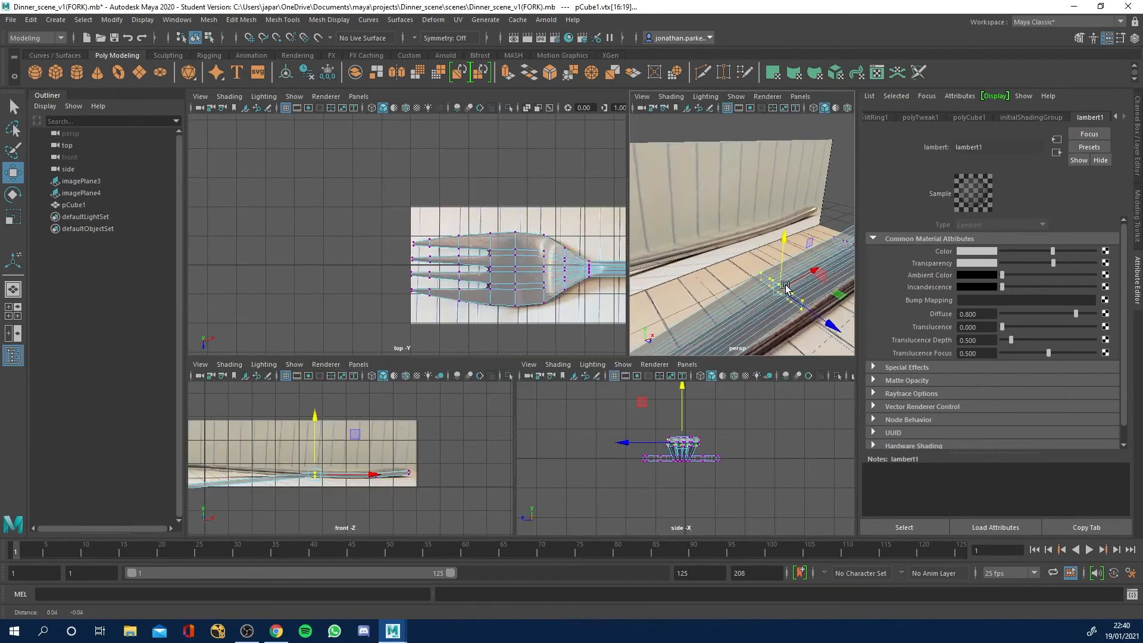
{"action": "left_click_drag", "start_coordinate": [279, 449], "coordinate": [331, 493]}
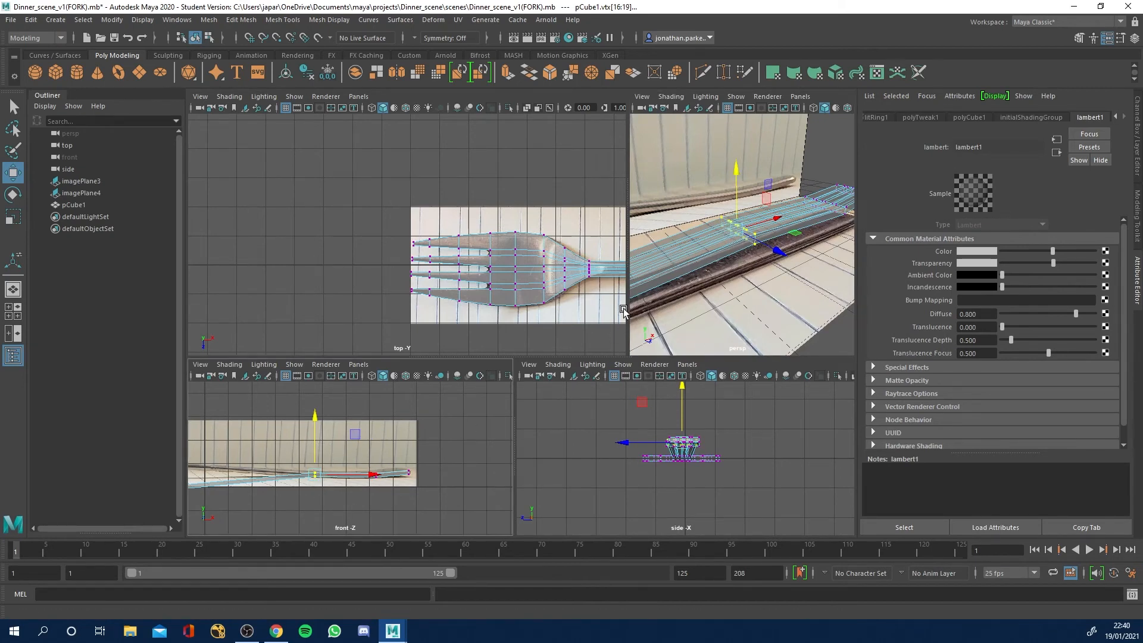
{"action": "key", "text": "space"}
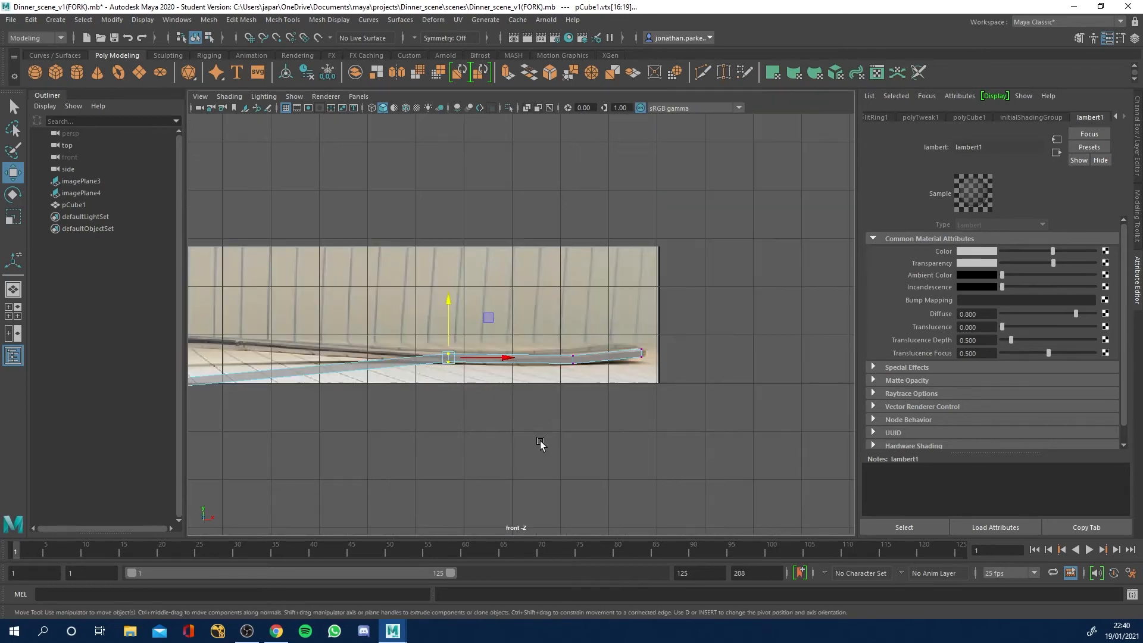
{"action": "middle_click_drag", "start_coordinate": [297, 299], "coordinate": [552, 307], "text": "alt"}
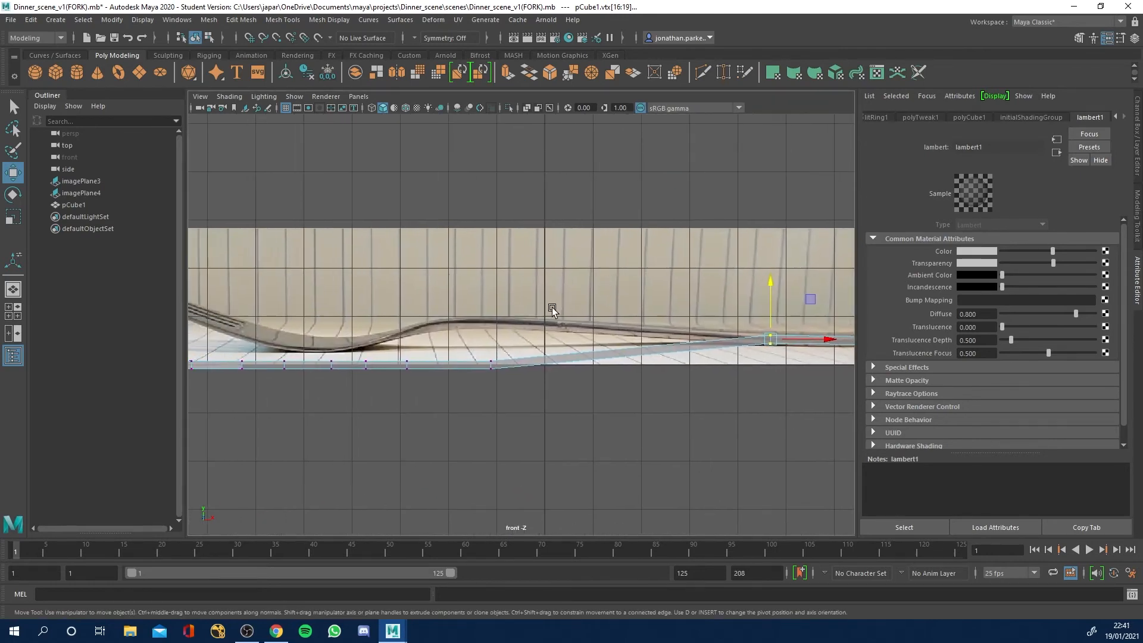
{"action": "left_click_drag", "start_coordinate": [499, 362], "coordinate": [501, 363]}
{"action": "left_click_drag", "start_coordinate": [493, 312], "coordinate": [493, 265]}
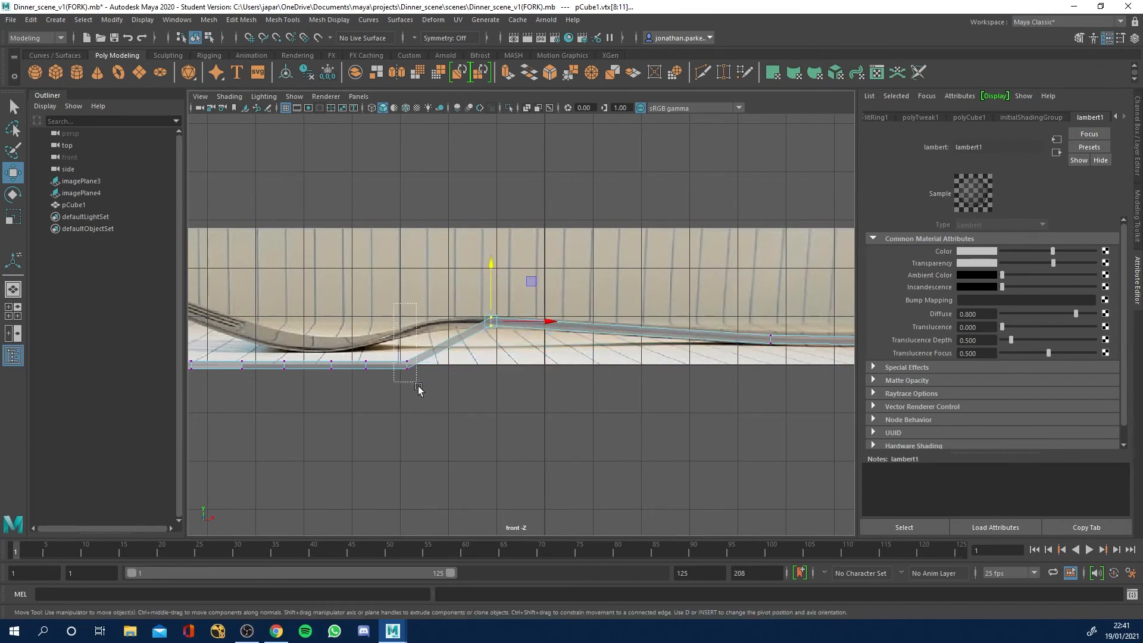
Raise the two vertex columns between the hump and the fork head, fine-tuning their height to follow the neck's slope.
{"action": "left_click_drag", "start_coordinate": [419, 388], "coordinate": [396, 361]}
{"action": "left_click_drag", "start_coordinate": [407, 314], "coordinate": [401, 270]}
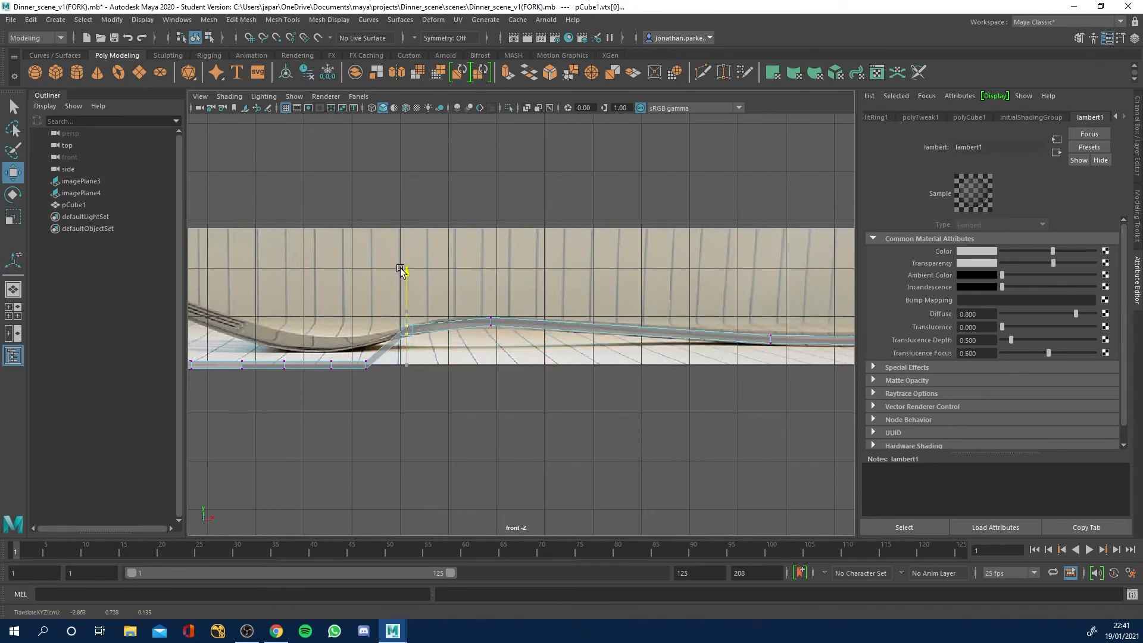
{"action": "right_click_drag", "start_coordinate": [438, 326], "coordinate": [383, 305]}
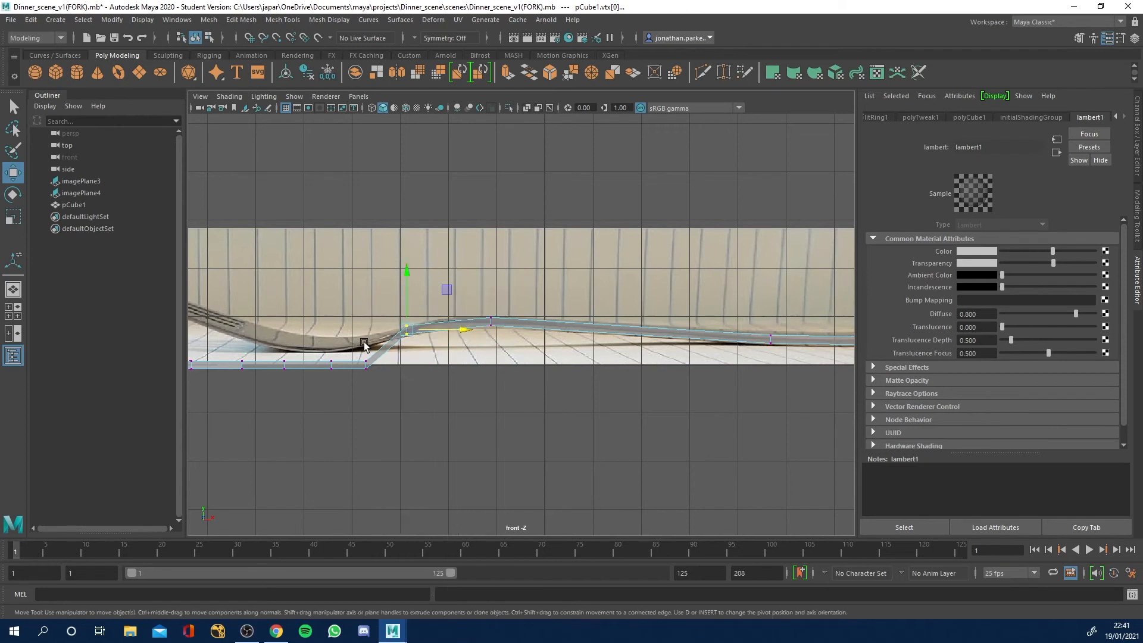
{"action": "left_click_drag", "start_coordinate": [356, 318], "coordinate": [365, 290]}
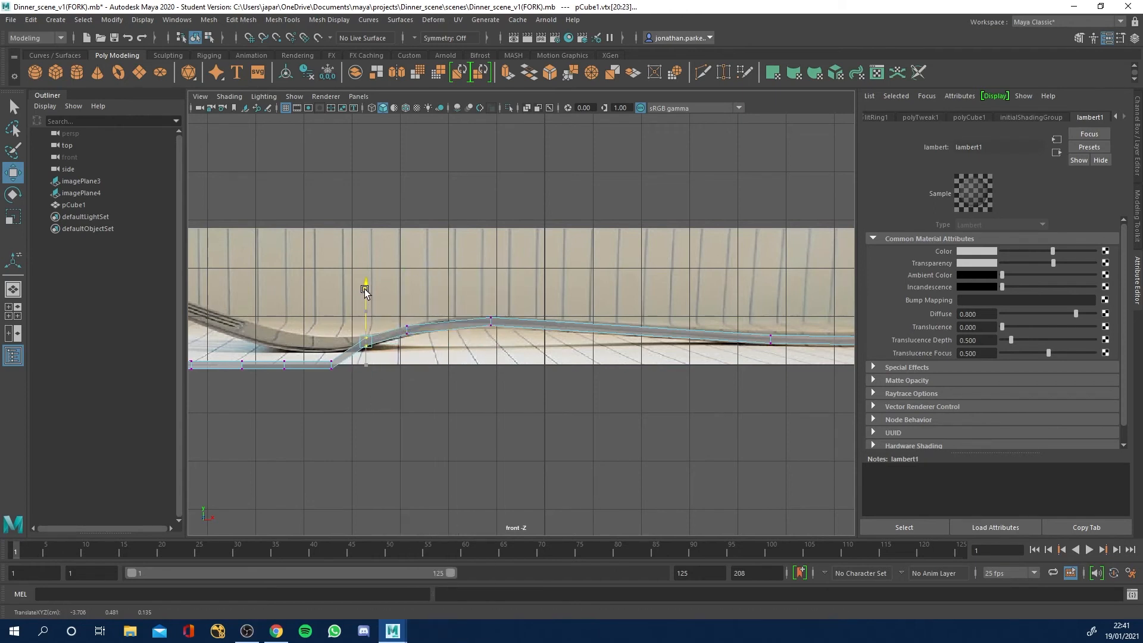
{"action": "left_click", "coordinate": [408, 330]}
{"action": "left_click_drag", "start_coordinate": [408, 280], "coordinate": [406, 279]}
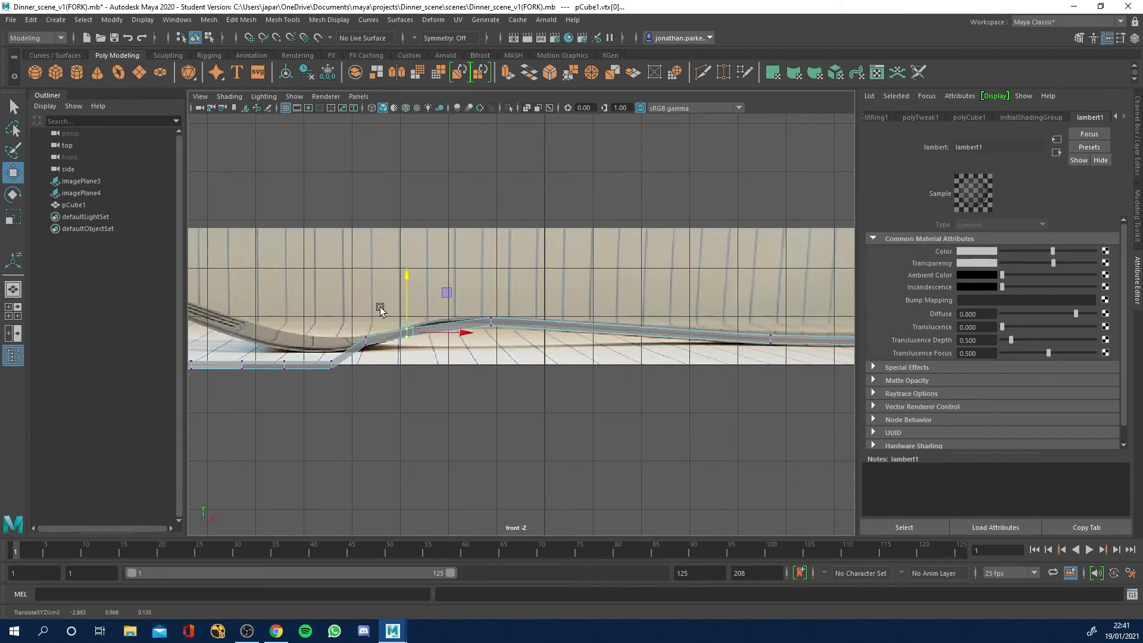
Raise the two vertex columns at the lowest part of the fork head onto the reference's curved underside.
{"action": "middle_click_drag", "start_coordinate": [313, 312], "coordinate": [503, 303], "text": "alt"}
{"action": "left_click_drag", "start_coordinate": [504, 353], "coordinate": [535, 379]}
{"action": "left_click_drag", "start_coordinate": [519, 296], "coordinate": [519, 278]}
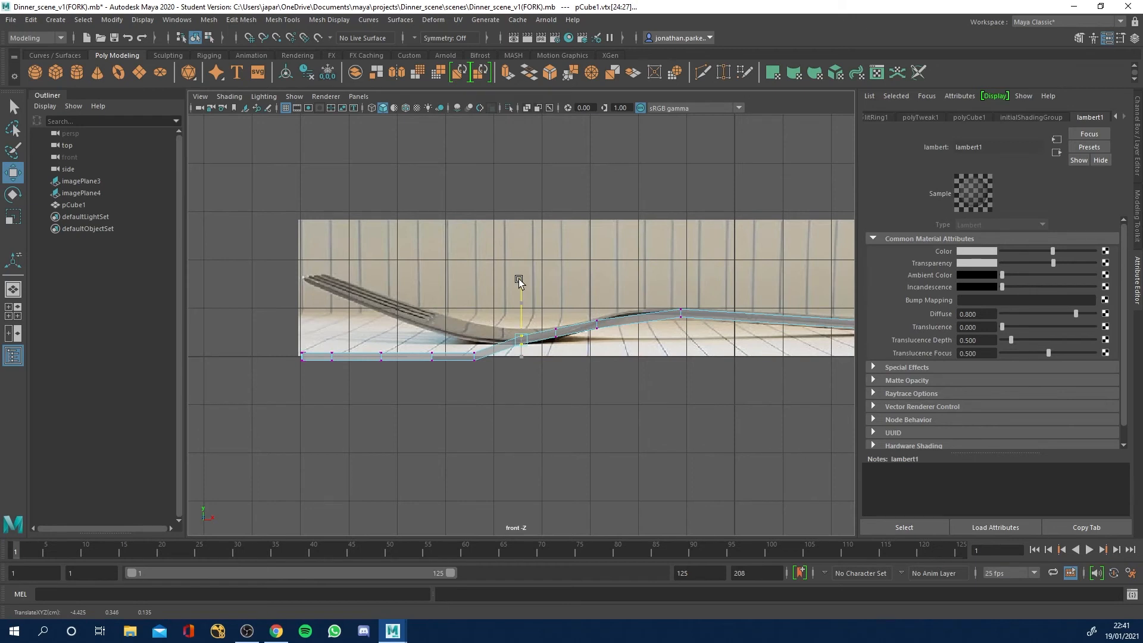
{"action": "left_click_drag", "start_coordinate": [480, 357], "coordinate": [465, 347]}
{"action": "left_click_drag", "start_coordinate": [474, 301], "coordinate": [473, 289]}
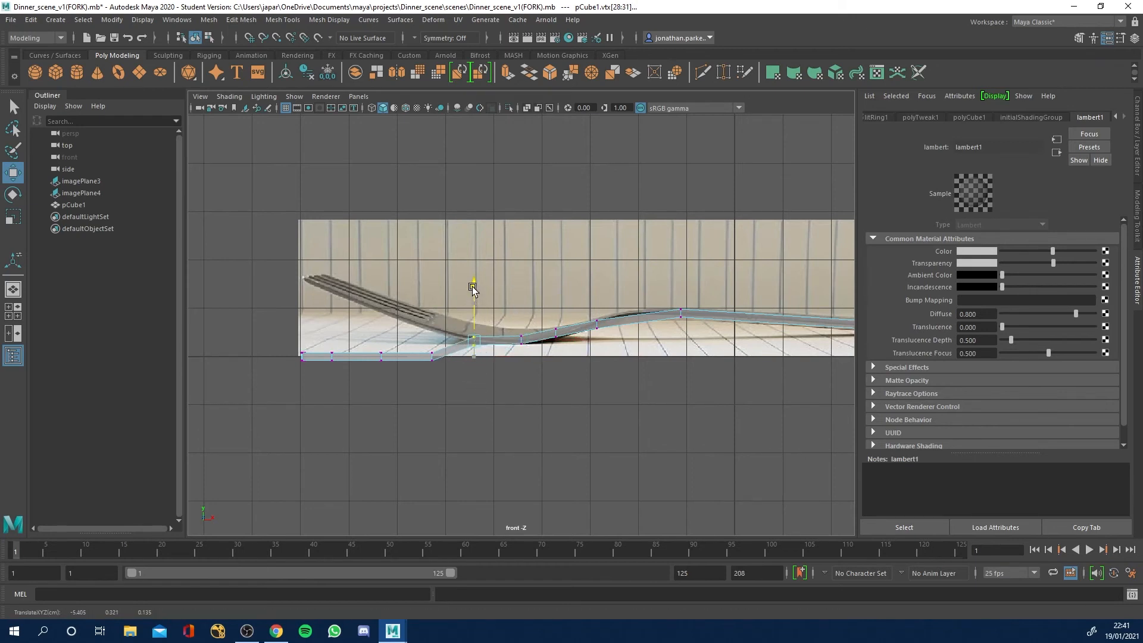
Raise the vertex columns from the prong bases out to the tips so the prongs follow the reference's upward slope.
{"action": "left_click_drag", "start_coordinate": [403, 327], "coordinate": [448, 397]}
{"action": "left_click_drag", "start_coordinate": [432, 307], "coordinate": [434, 273]}
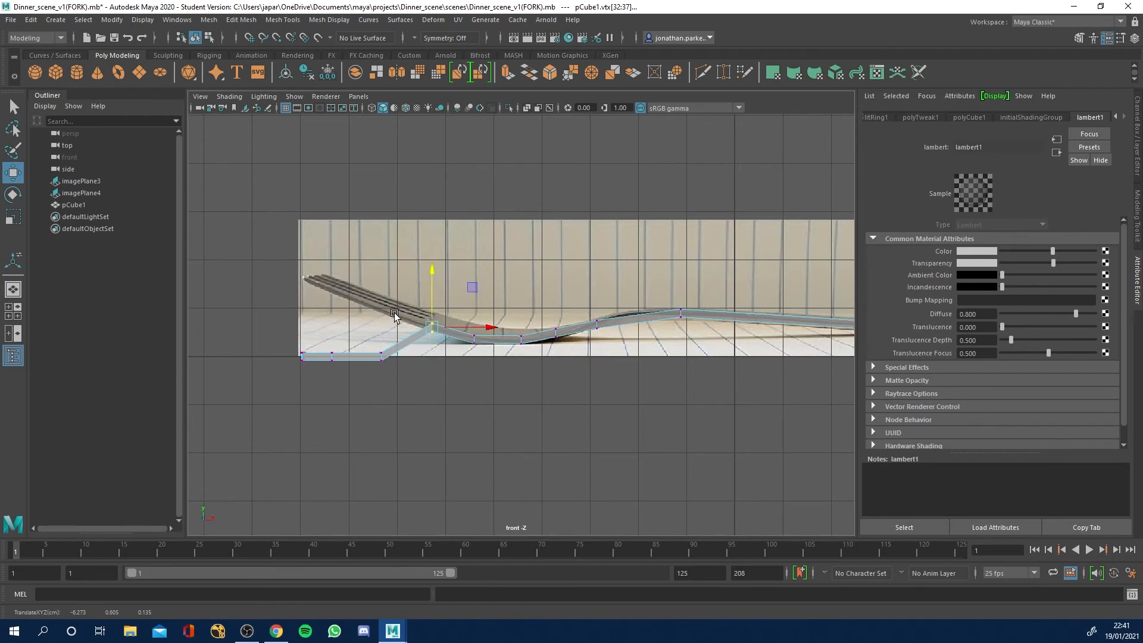
{"action": "left_click_drag", "start_coordinate": [353, 310], "coordinate": [399, 398]}
{"action": "left_click_drag", "start_coordinate": [382, 300], "coordinate": [385, 254]}
{"action": "left_click_drag", "start_coordinate": [322, 315], "coordinate": [339, 237]}
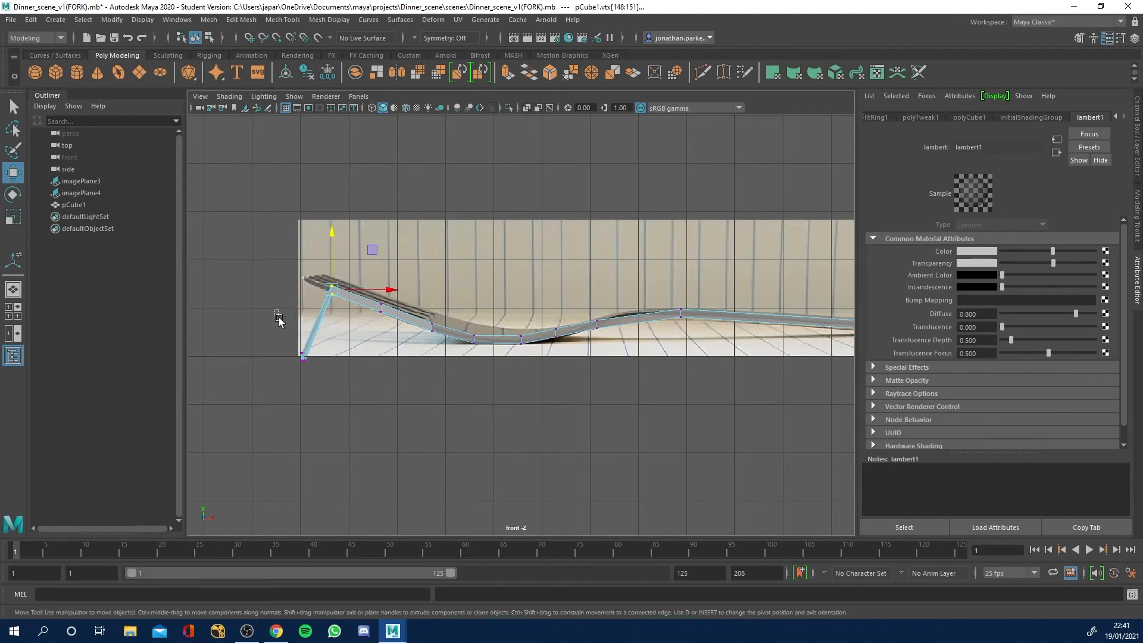
{"action": "left_click_drag", "start_coordinate": [275, 311], "coordinate": [325, 404]}
{"action": "left_click_drag", "start_coordinate": [305, 301], "coordinate": [309, 222]}
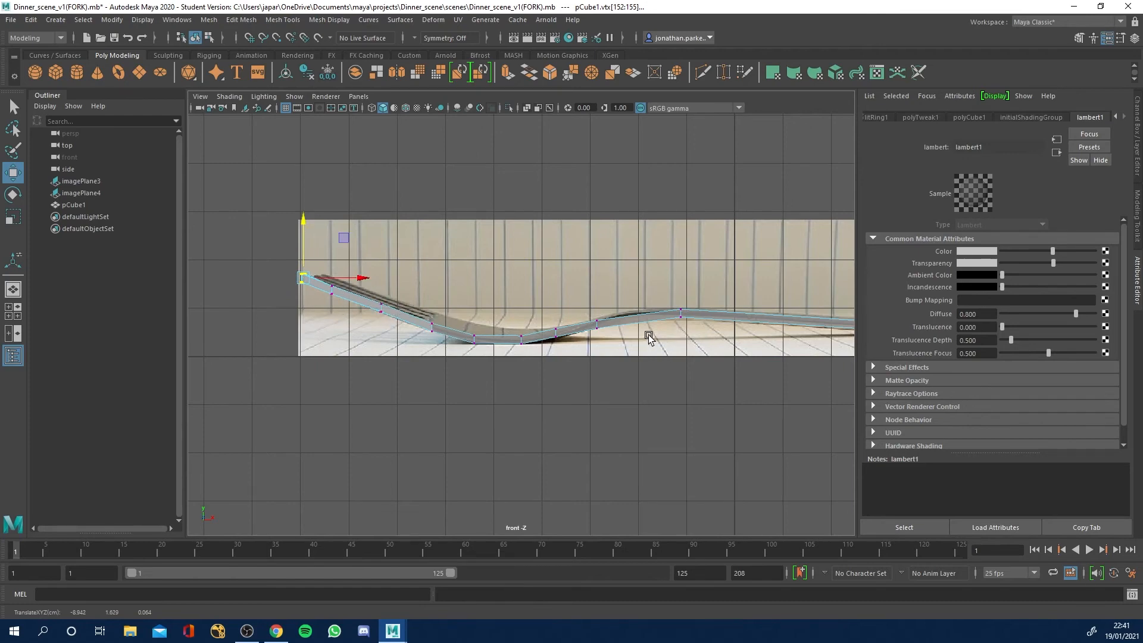
Check the curved fork in perspective and insert an edge loop between the neck and the handle's hump.
{"action": "key", "text": "space"}
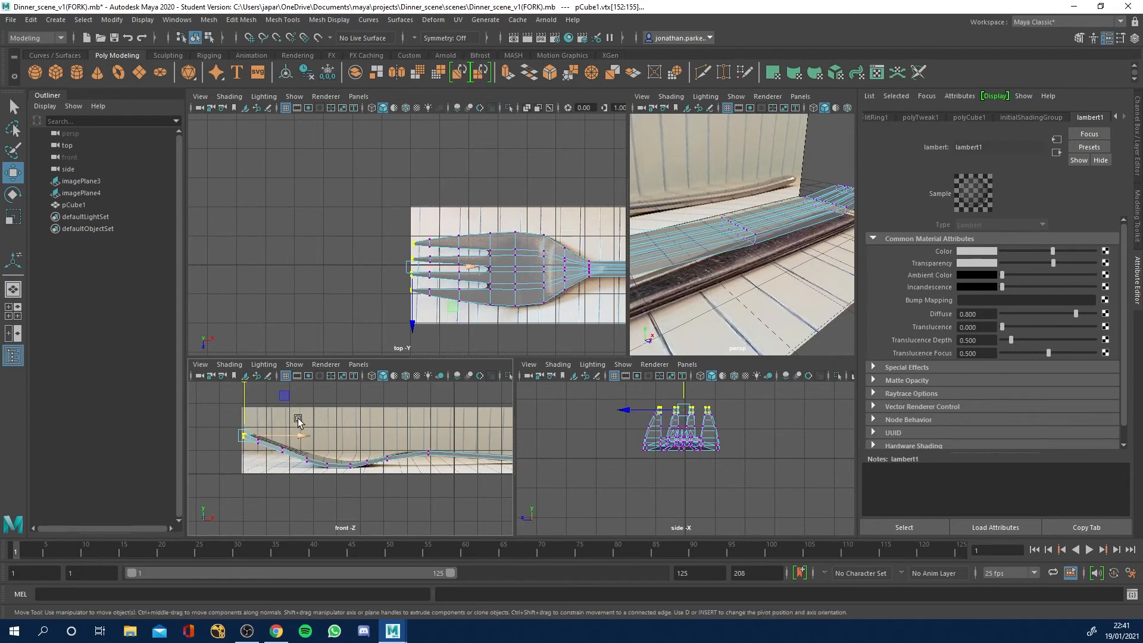
{"action": "left_click_drag", "start_coordinate": [340, 443], "coordinate": [319, 497]}
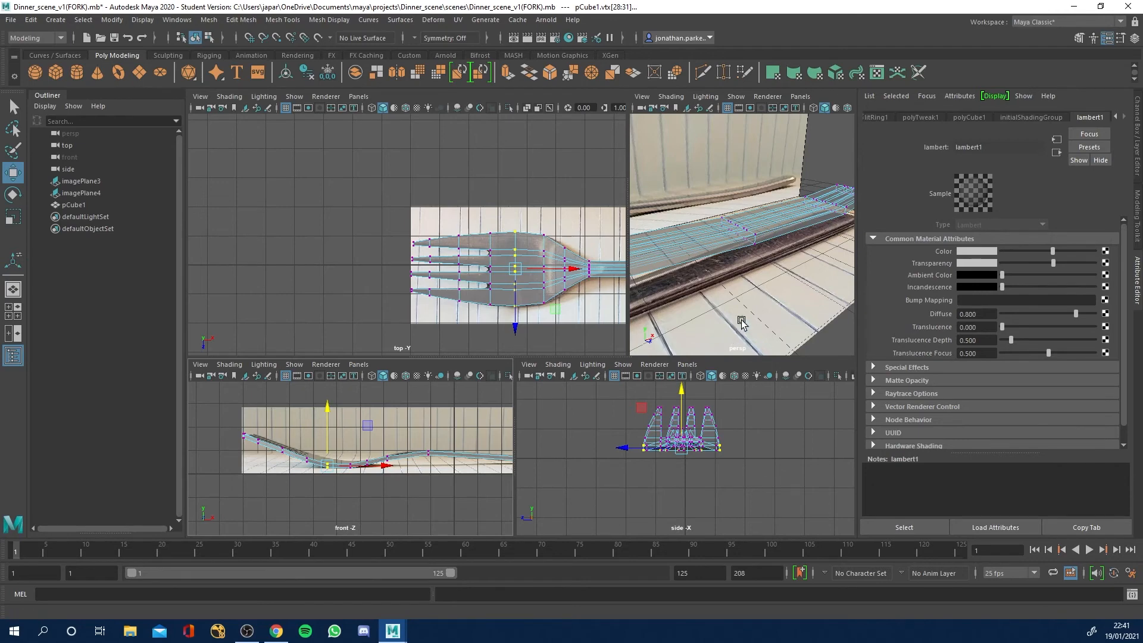
{"action": "left_click_drag", "start_coordinate": [741, 319], "coordinate": [735, 303], "text": "alt"}
{"action": "right_click_drag", "start_coordinate": [735, 303], "coordinate": [678, 284], "text": "alt"}
{"action": "middle_click_drag", "start_coordinate": [678, 281], "coordinate": [778, 283], "text": "alt"}
{"action": "left_click_drag", "start_coordinate": [778, 284], "coordinate": [708, 298], "text": "alt"}
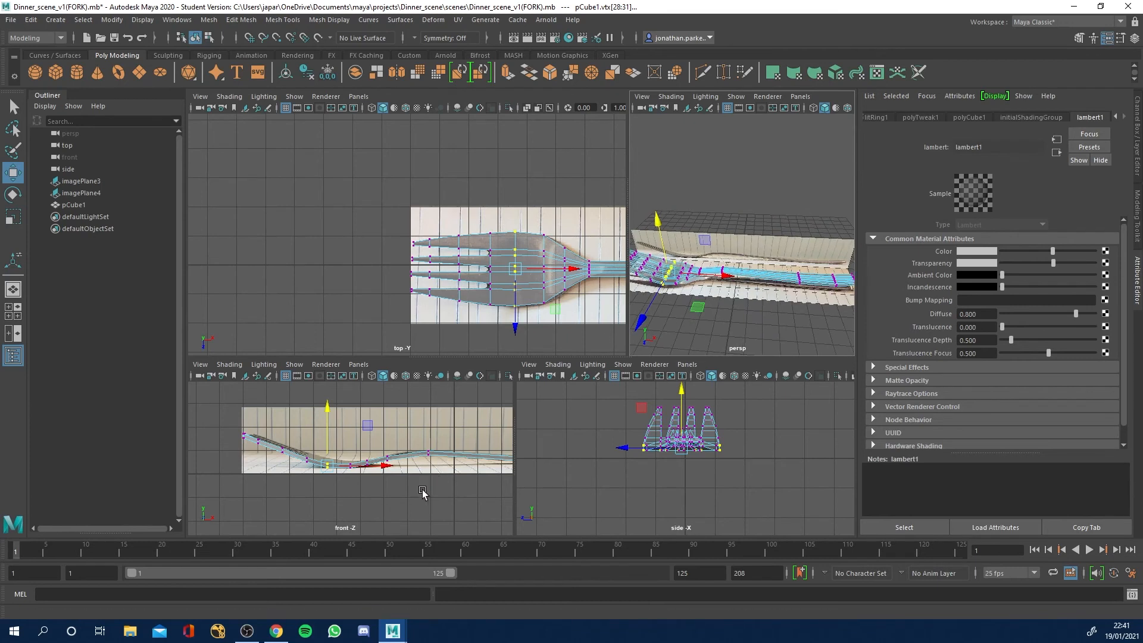
{"action": "key", "text": "space"}
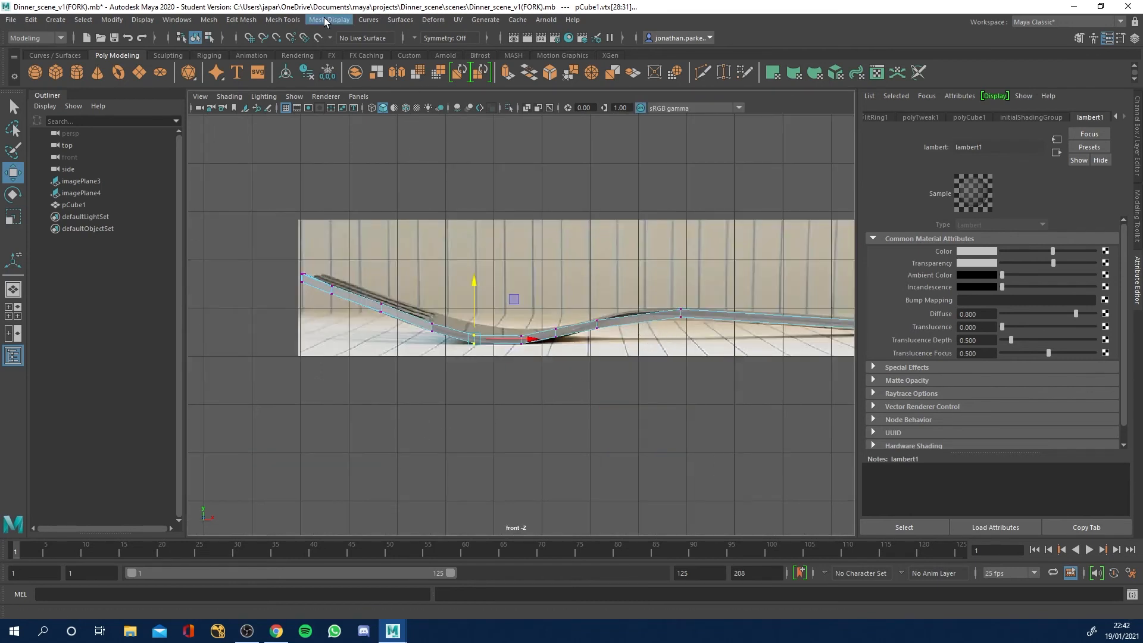
{"action": "left_click", "coordinate": [282, 19]}
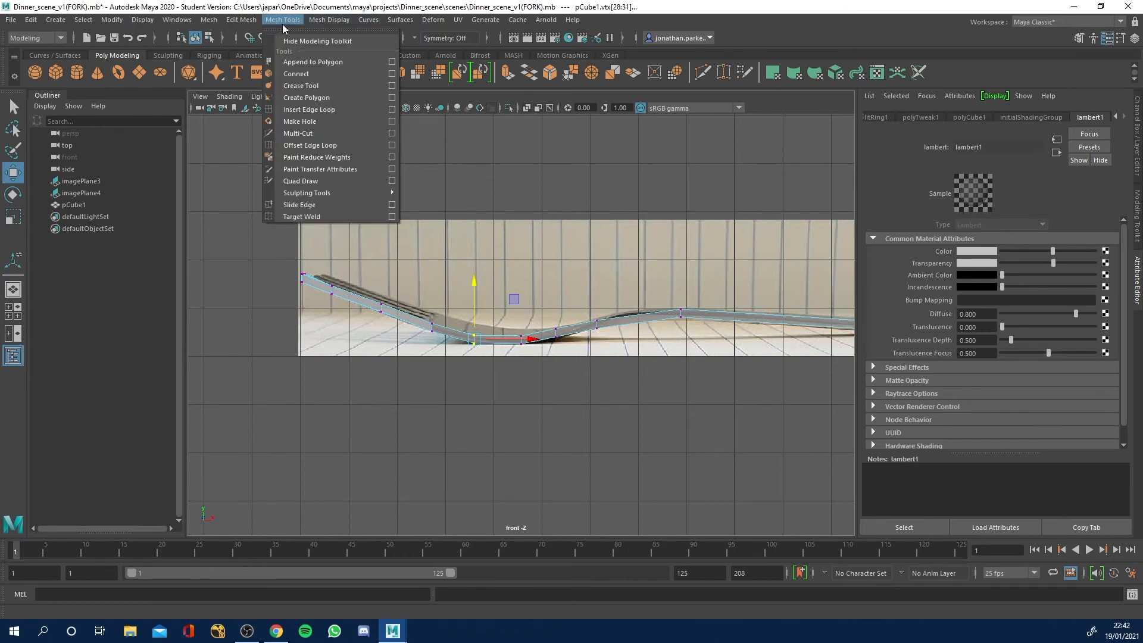
{"action": "left_click", "coordinate": [309, 110]}
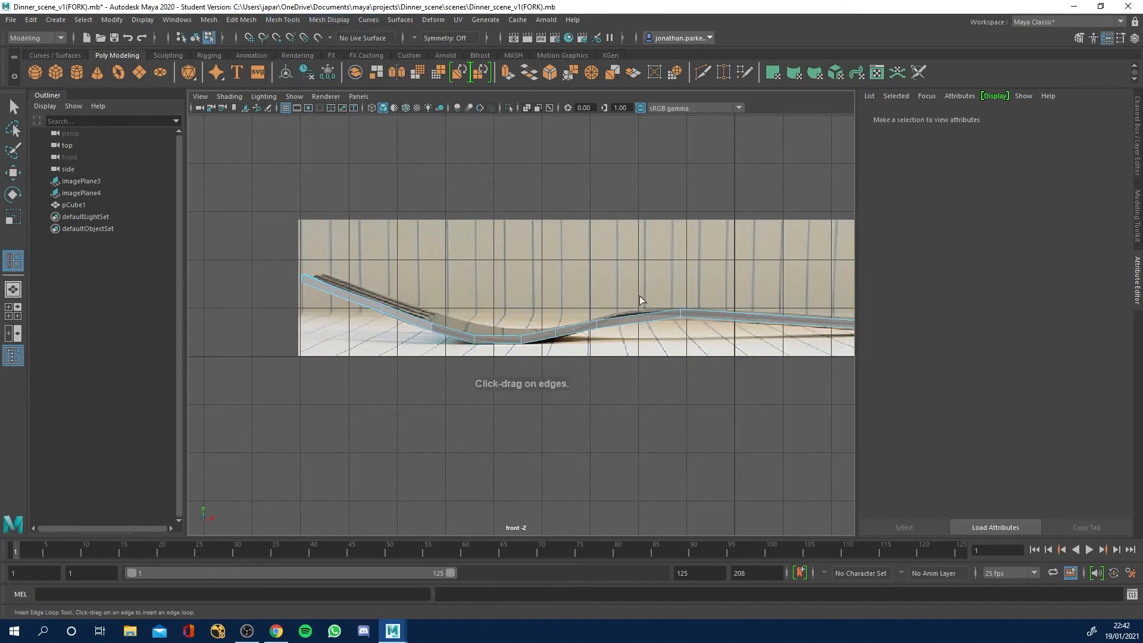
{"action": "left_click", "coordinate": [634, 316]}
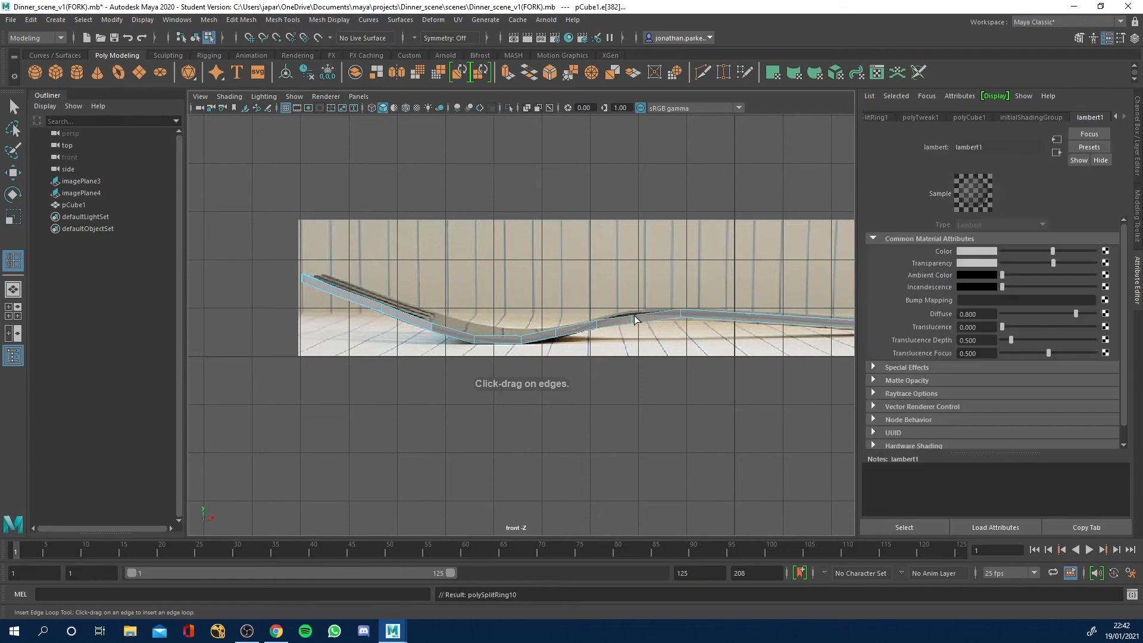
Raise the new vertex column between the neck and the handle's hump slightly so it follows the side reference's curve.
{"action": "key", "text": "q"}
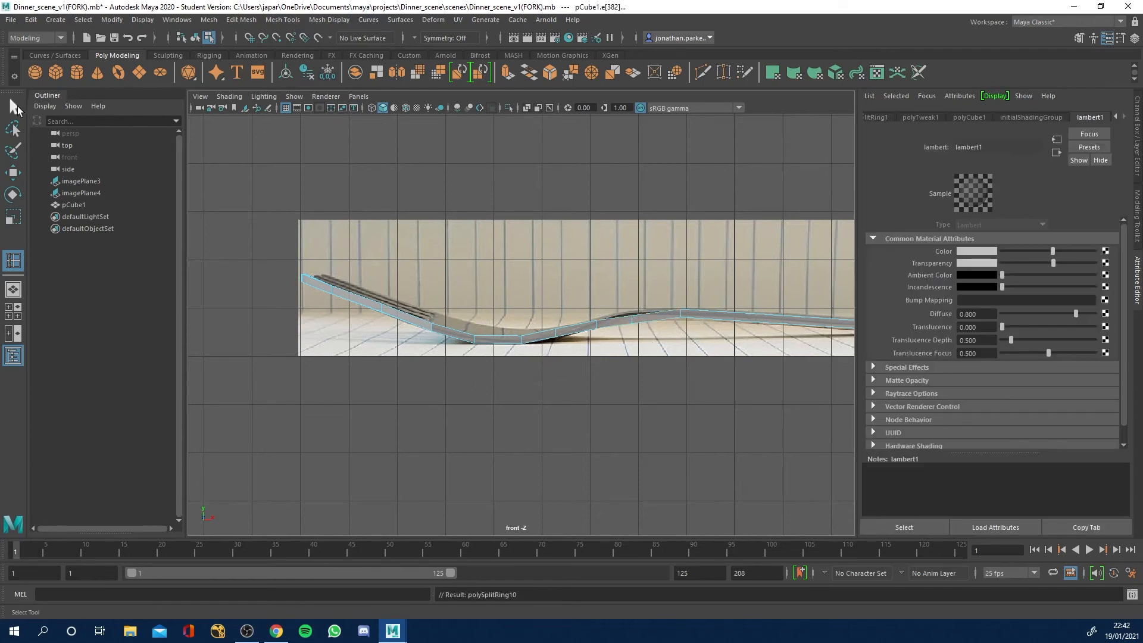
{"action": "right_click_drag", "start_coordinate": [634, 302], "coordinate": [592, 299]}
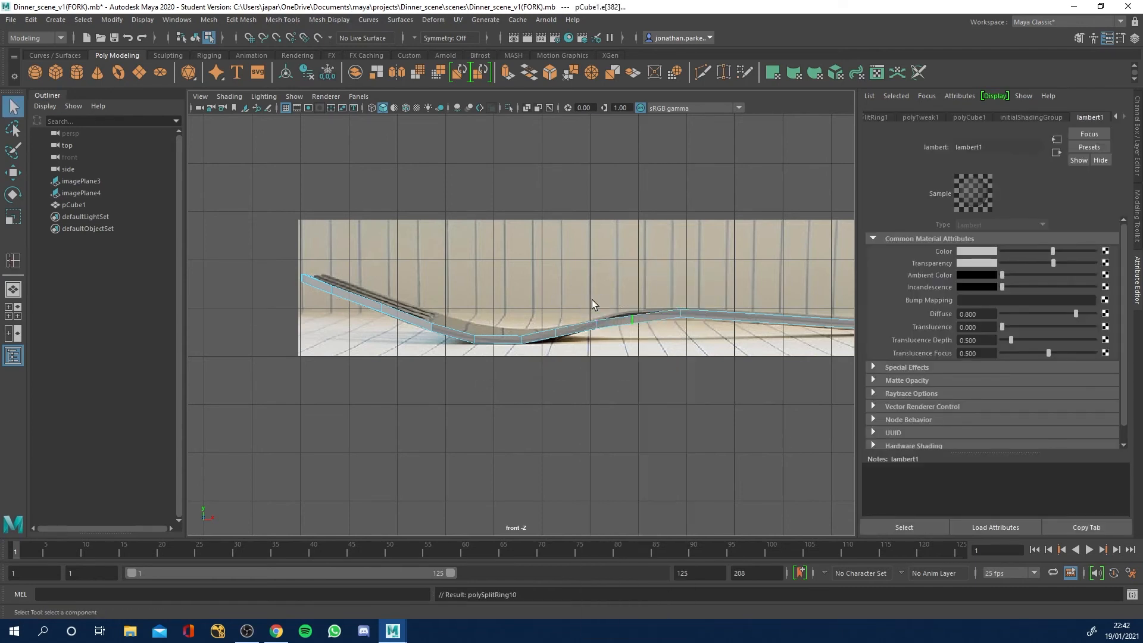
{"action": "left_click_drag", "start_coordinate": [652, 377], "coordinate": [652, 376]}
{"action": "key", "text": "w"}
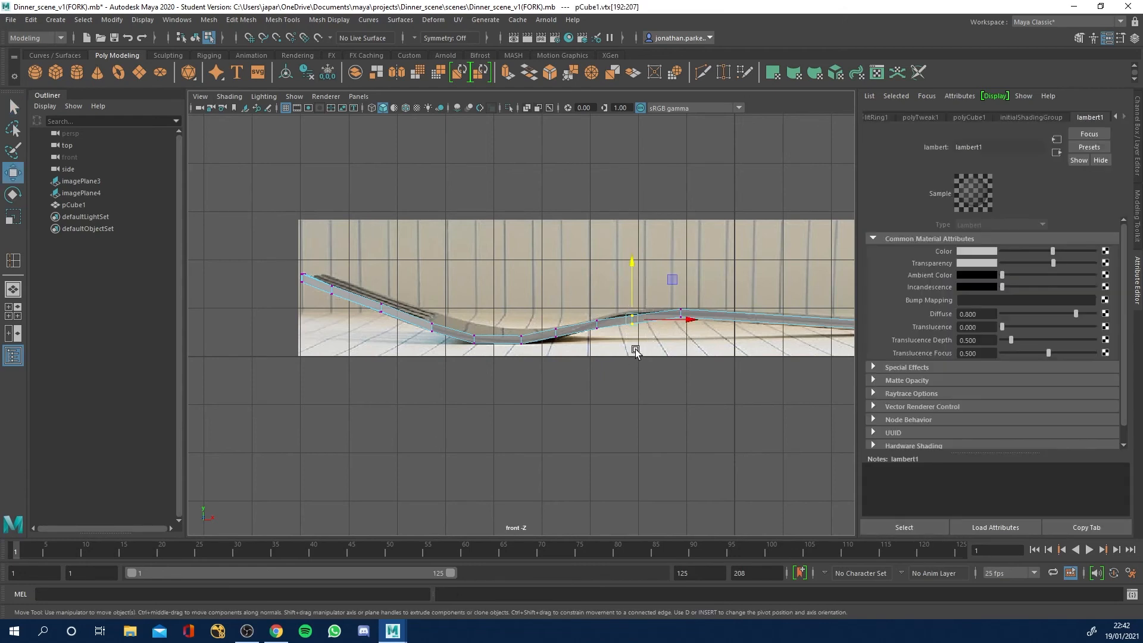
{"action": "left_click_drag", "start_coordinate": [627, 265], "coordinate": [627, 261]}
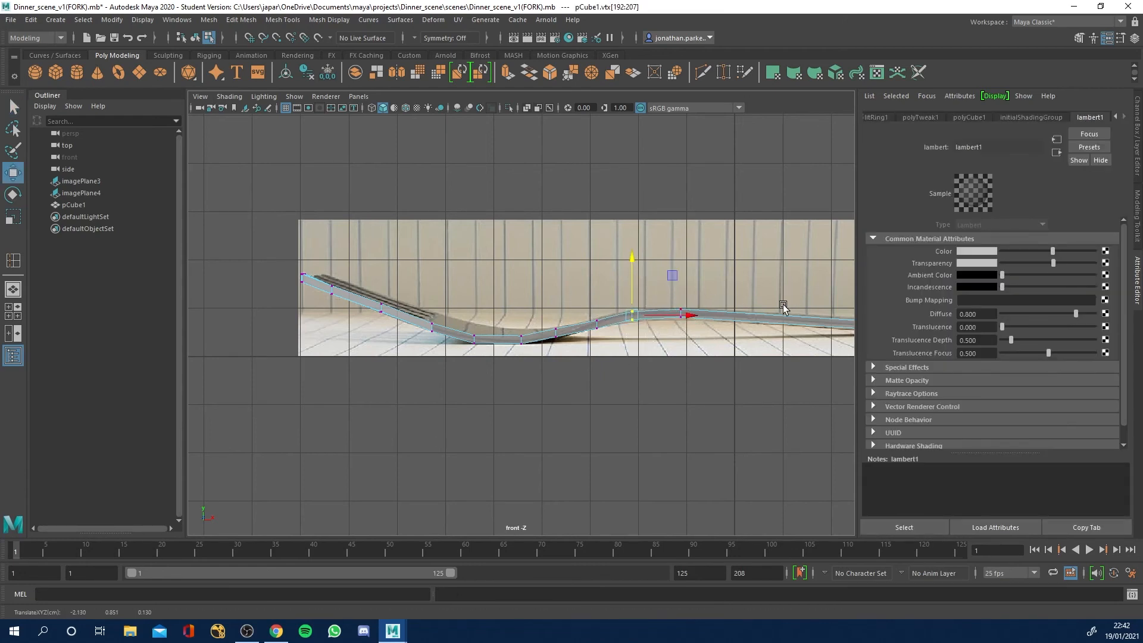
Examine the fork's curve along the handle against the side reference and from several perspective angles.
{"action": "key", "text": "space"}
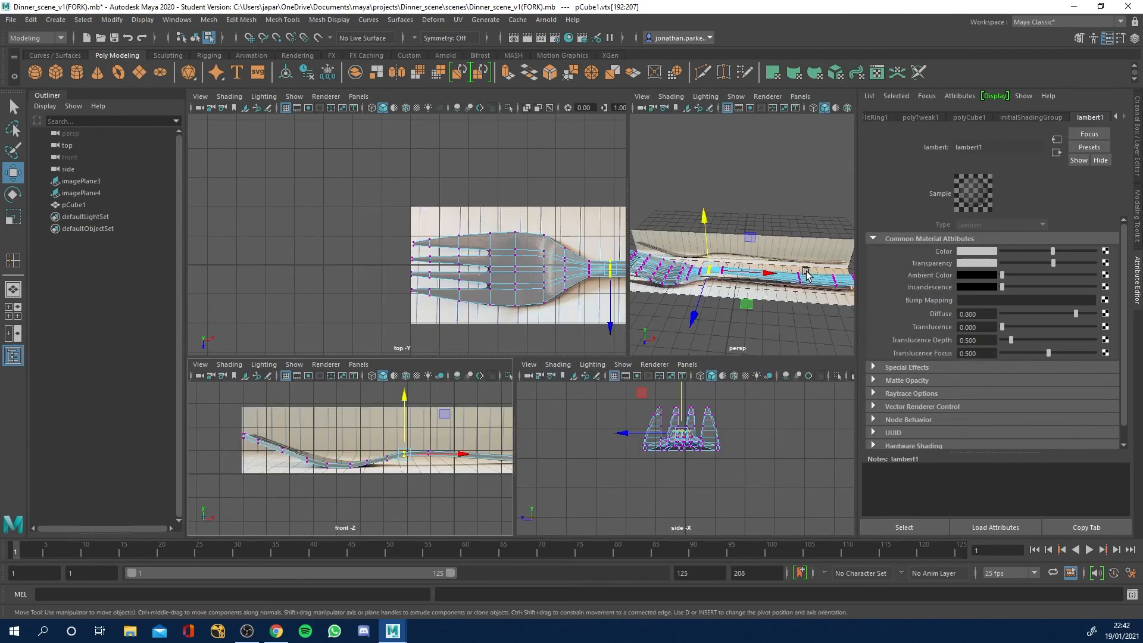
{"action": "key", "text": "space"}
{"action": "key", "text": "space"}
{"action": "key", "text": "space"}
{"action": "key", "text": "space"}
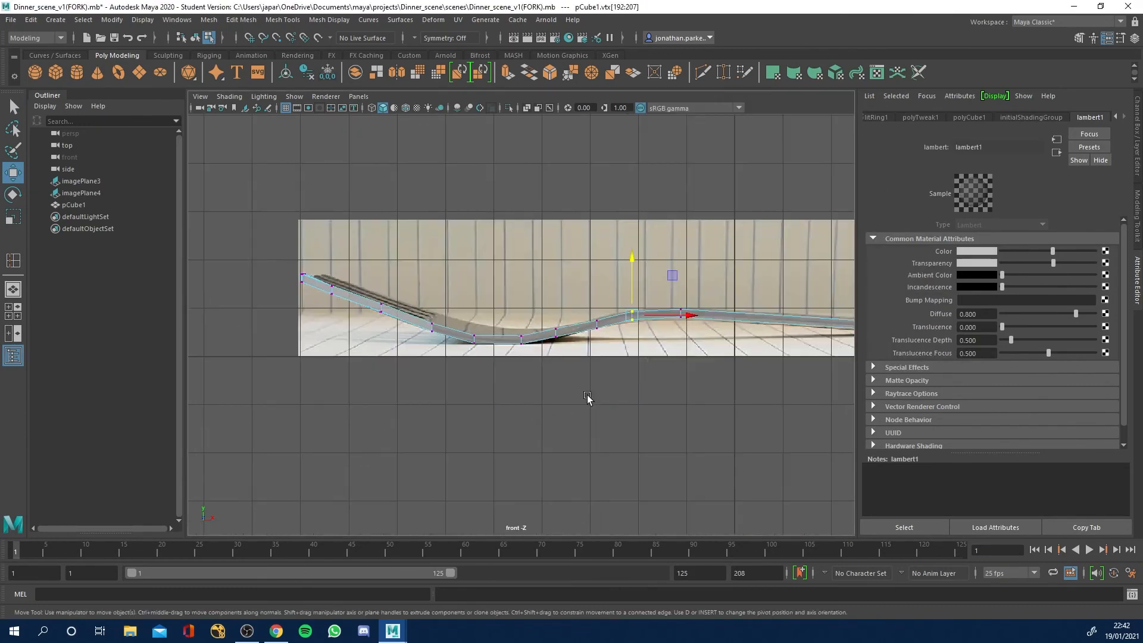
{"action": "middle_click_drag", "start_coordinate": [707, 302], "coordinate": [548, 324], "text": "alt"}
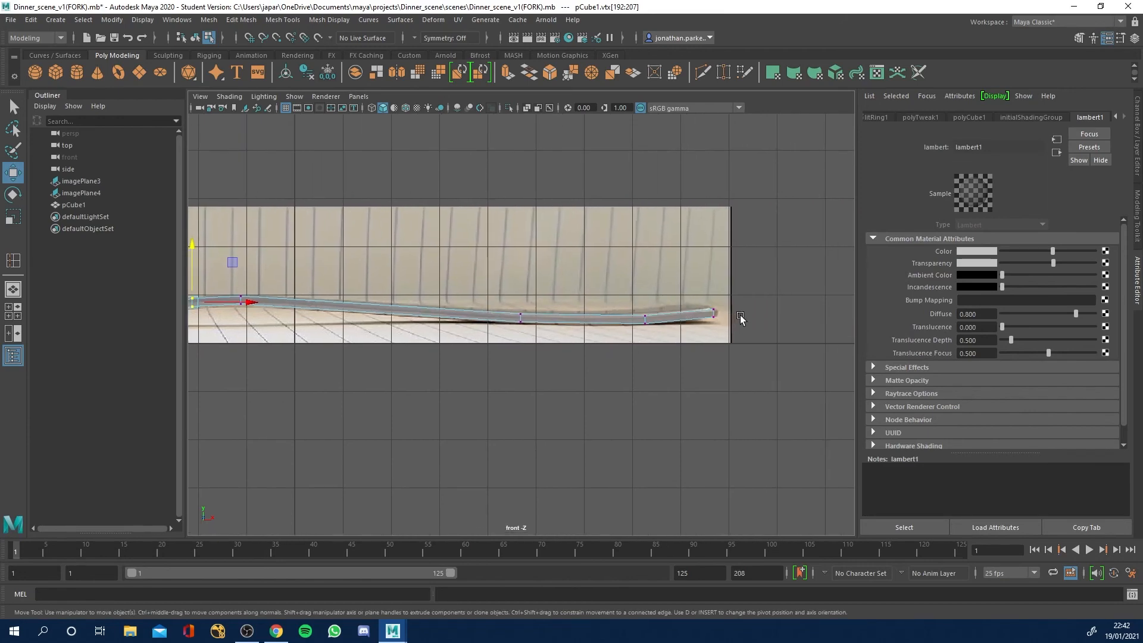
{"action": "key", "text": "space"}
{"action": "key", "text": "space"}
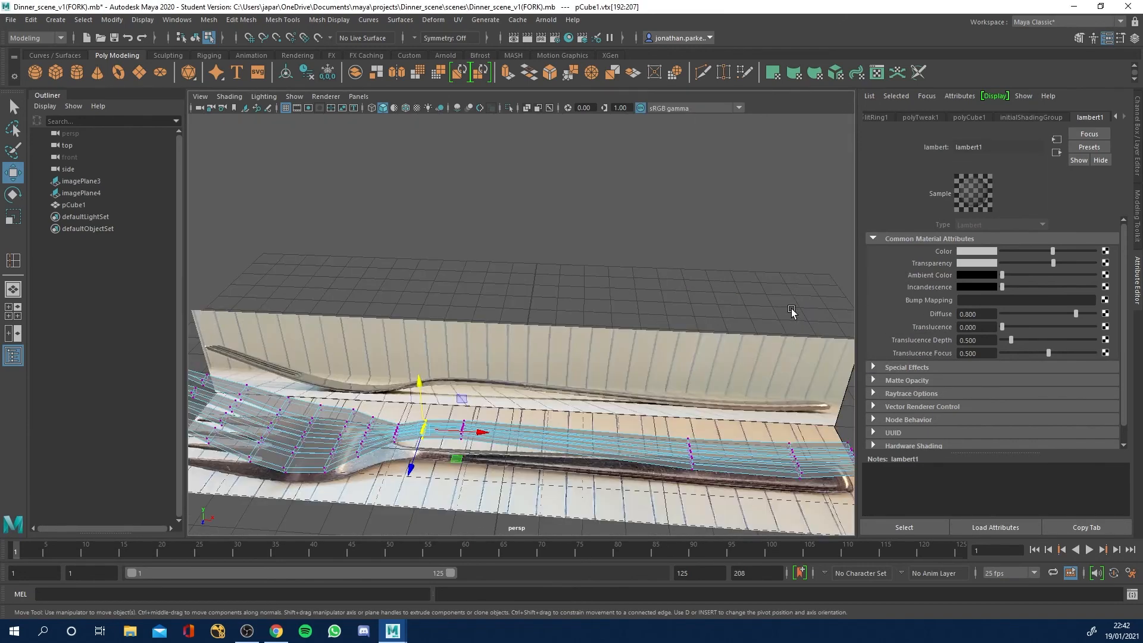
{"action": "left_click_drag", "start_coordinate": [792, 308], "coordinate": [738, 373], "text": "alt"}
{"action": "right_click_drag", "start_coordinate": [738, 373], "coordinate": [682, 372], "text": "alt"}
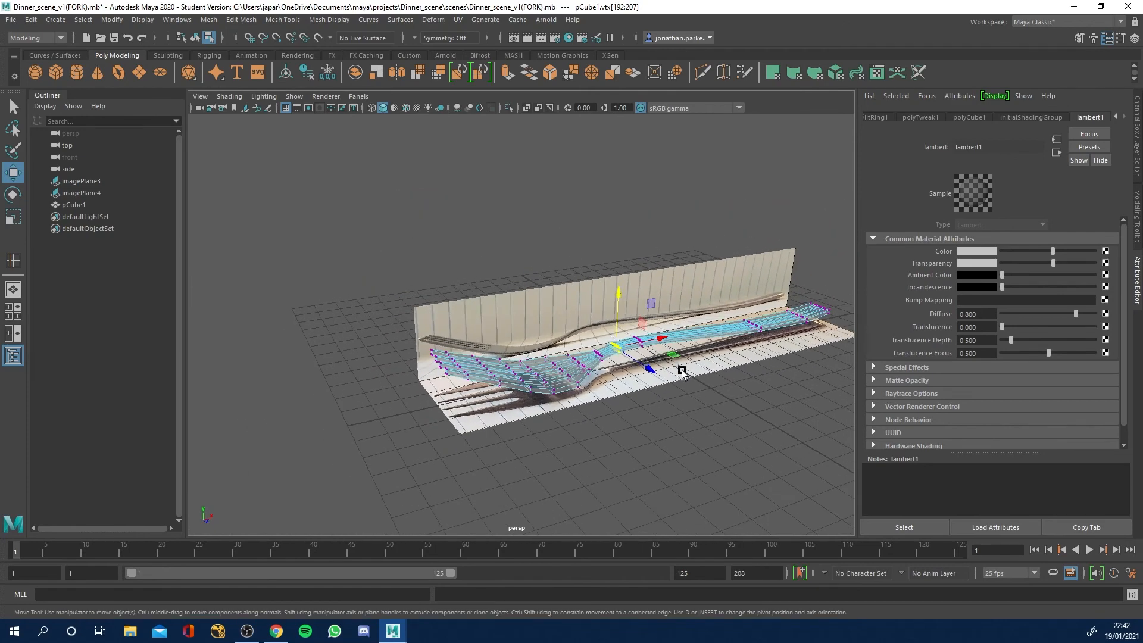
{"action": "left_click_drag", "start_coordinate": [665, 373], "coordinate": [566, 369], "text": "alt"}
{"action": "right_click_drag", "start_coordinate": [566, 301], "coordinate": [609, 291]}
{"action": "left_click", "coordinate": [650, 424]}
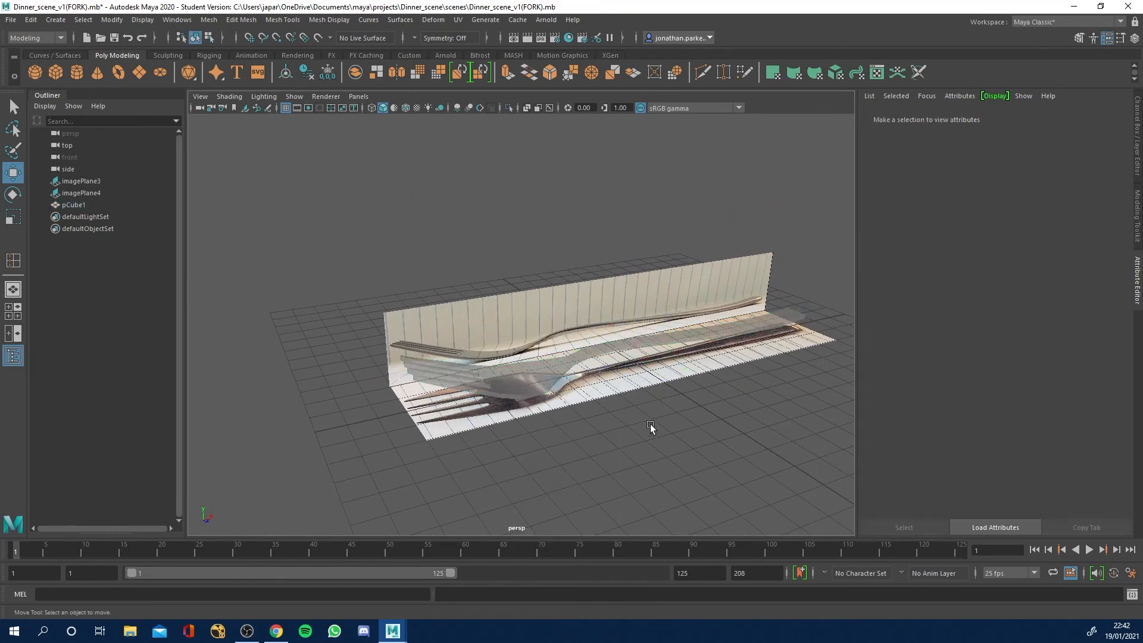
{"action": "mouse_move", "coordinate": [602, 415]}
{"action": "left_mouse_down", "text": "alt"}
{"action": "mouse_move", "coordinate": [599, 429]}
{"action": "mouse_move", "coordinate": [599, 410]}
{"action": "left_mouse_up", "text": "alt"}
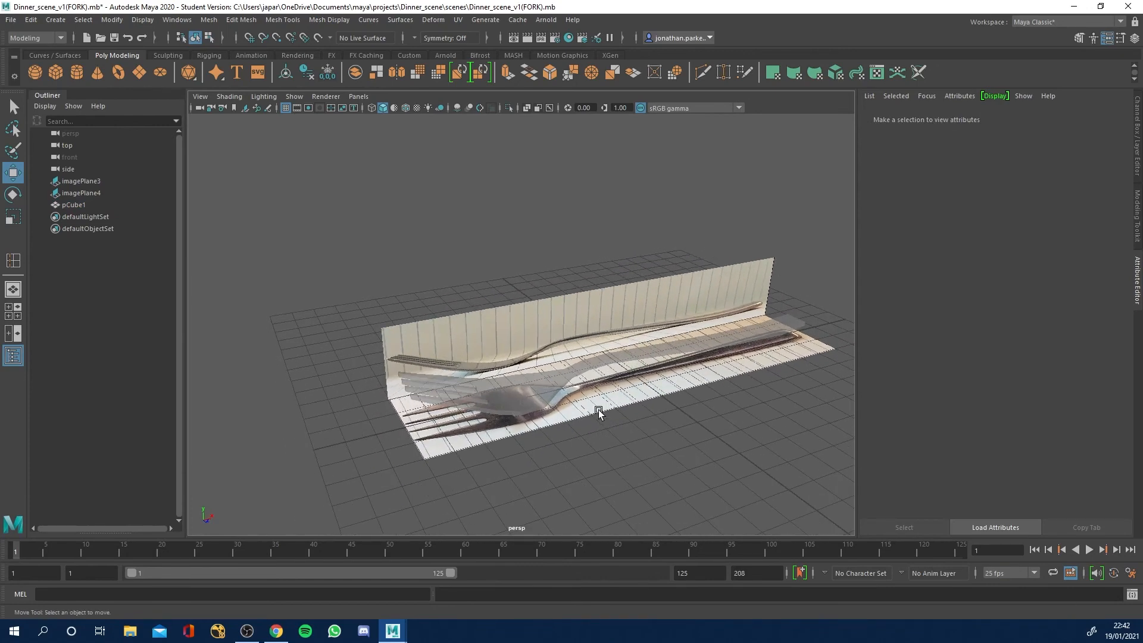
Reduce the transparency of the fork's lambert1 material to zero so the mesh is fully opaque.
{"action": "left_click", "coordinate": [548, 384]}
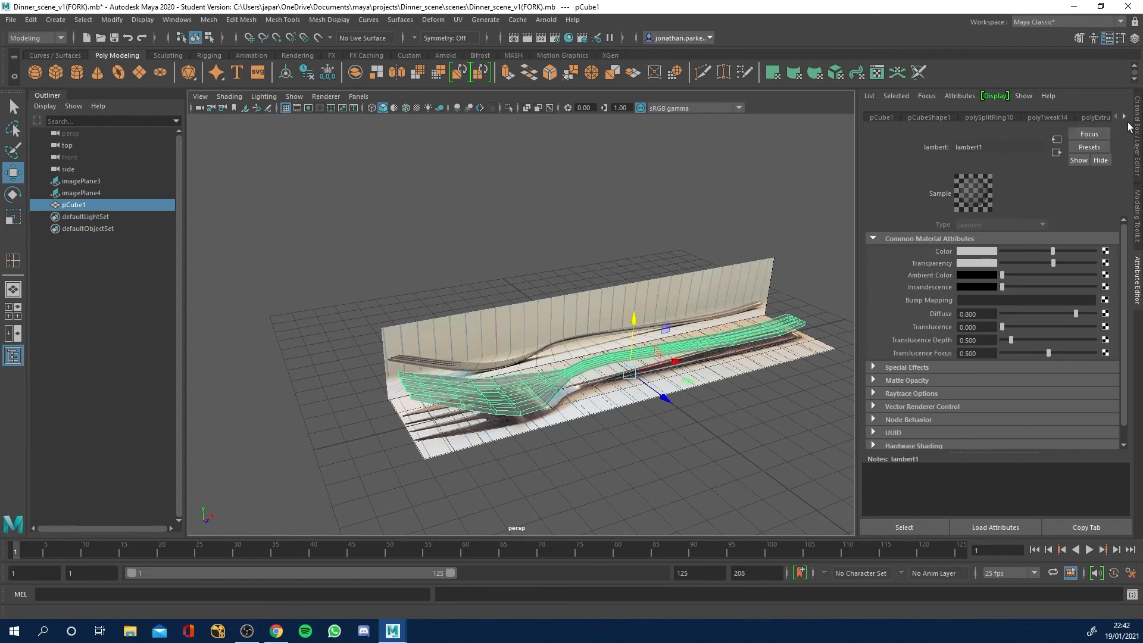
{"action": "left_click", "coordinate": [1125, 121]}
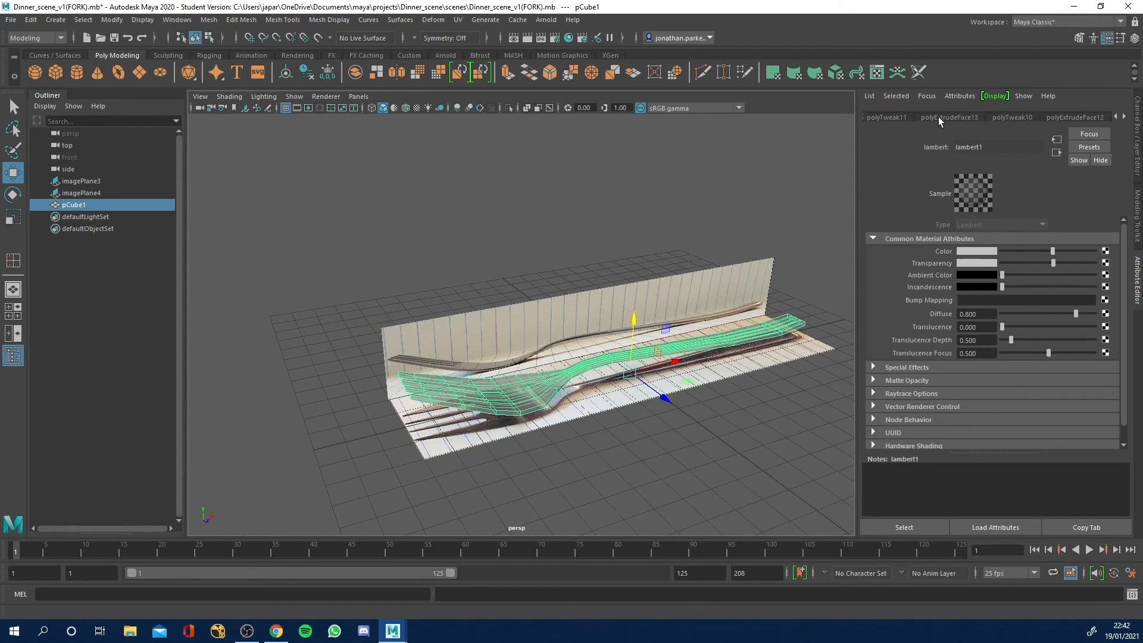
{"action": "left_click", "coordinate": [1124, 118]}
{"action": "left_click", "coordinate": [1124, 118]}
{"action": "left_click", "coordinate": [1125, 118]}
{"action": "right_click_drag", "start_coordinate": [541, 395], "coordinate": [548, 598]}
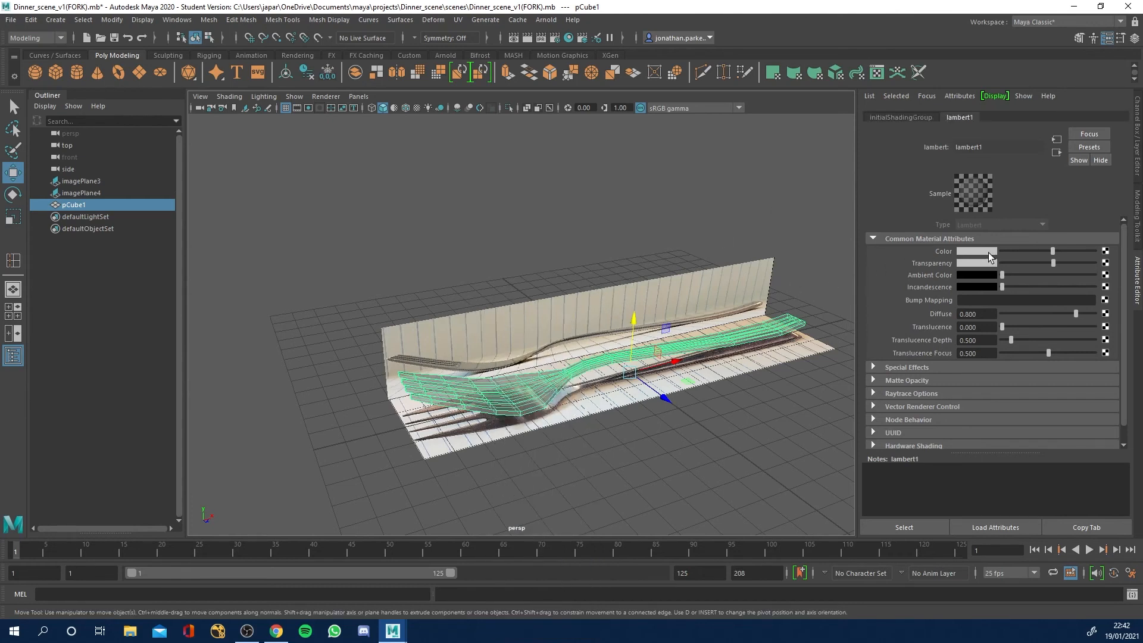
{"action": "left_click_drag", "start_coordinate": [1055, 264], "coordinate": [995, 263]}
{"action": "left_click", "coordinate": [709, 409]}
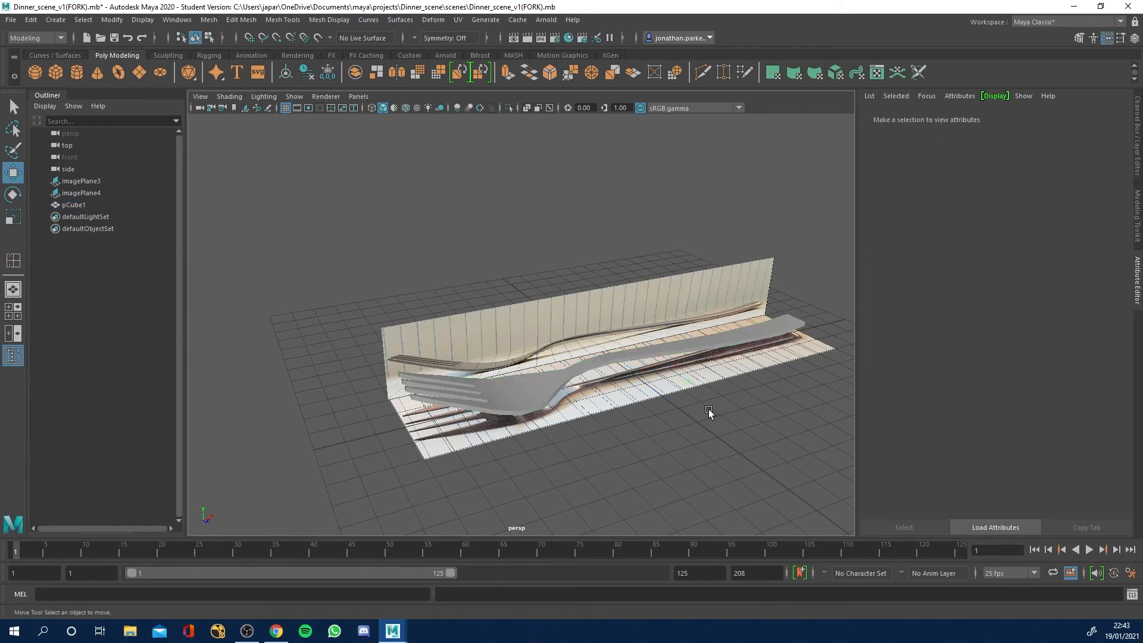
Turn on smooth mesh preview for the fork and view it from above the fork head.
{"action": "mouse_move", "coordinate": [687, 435]}
{"action": "left_mouse_down", "text": "alt"}
{"action": "mouse_move", "coordinate": [710, 452]}
{"action": "mouse_move", "coordinate": [722, 424]}
{"action": "mouse_move", "coordinate": [677, 446]}
{"action": "mouse_move", "coordinate": [650, 434]}
{"action": "mouse_move", "coordinate": [676, 434]}
{"action": "left_mouse_up", "text": "alt"}
{"action": "left_click", "coordinate": [507, 394]}
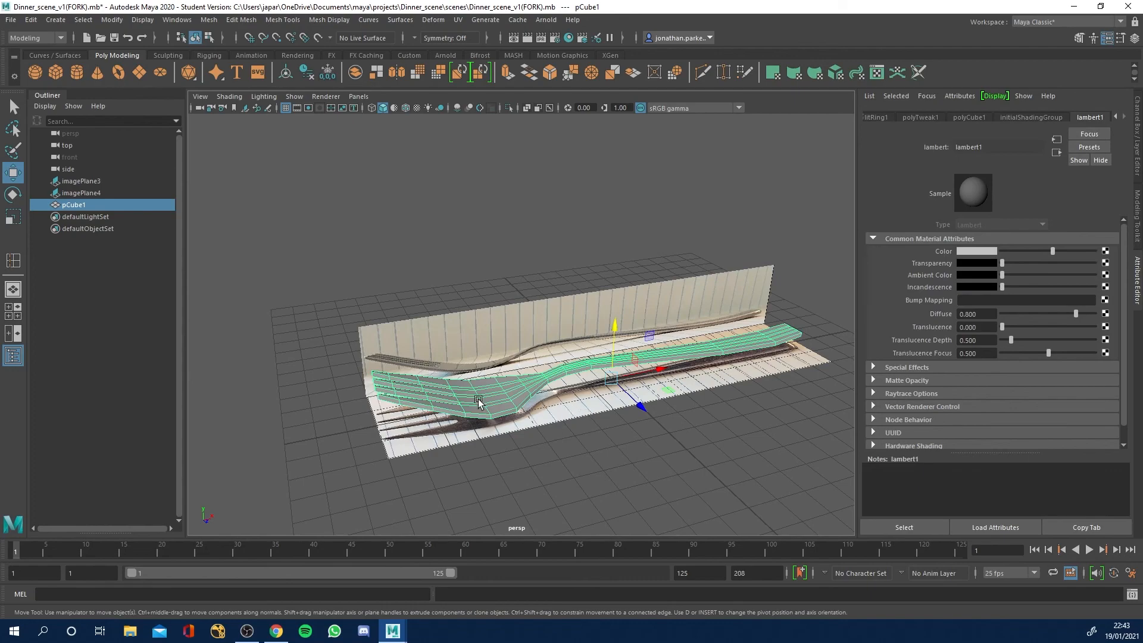
{"action": "left_click_drag", "start_coordinate": [600, 437], "coordinate": [554, 445], "text": "alt"}
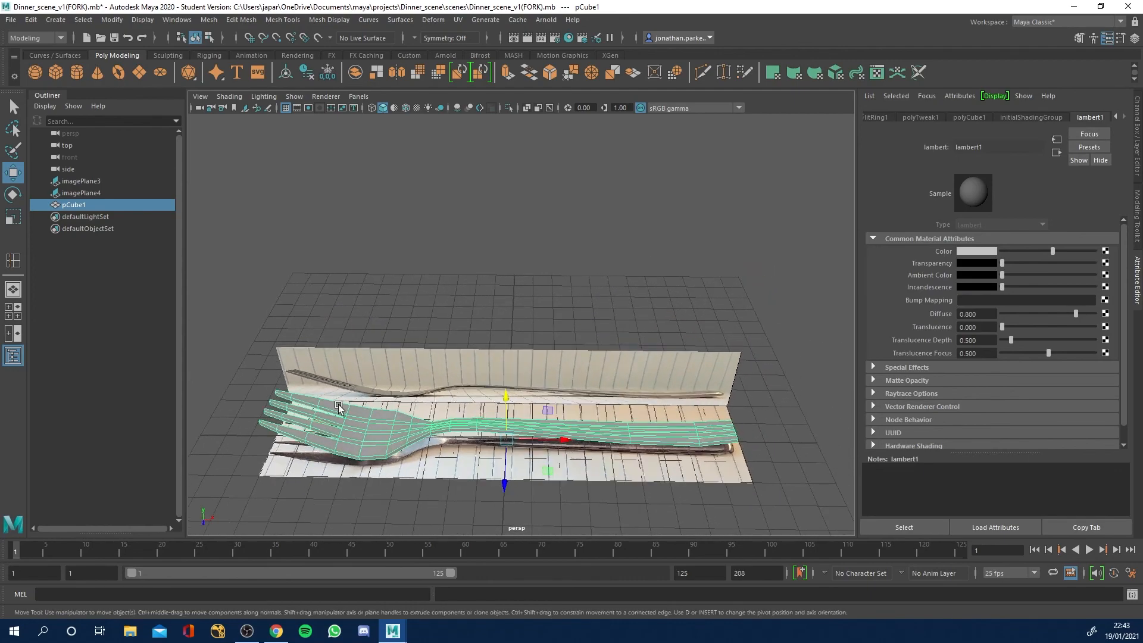
{"action": "scroll", "coordinate": [365, 402], "scroll_direction": "up", "scroll_amount": 3}
{"action": "left_click_drag", "start_coordinate": [366, 403], "coordinate": [419, 369], "text": "alt"}
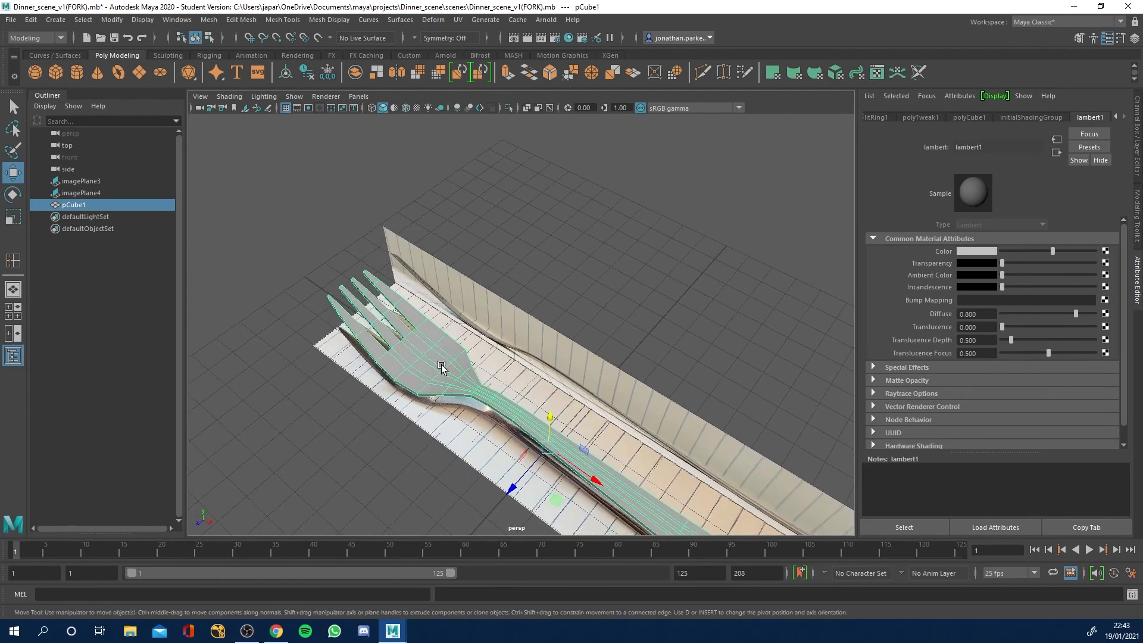
{"action": "key", "text": "3"}
{"action": "left_click", "coordinate": [577, 248]}
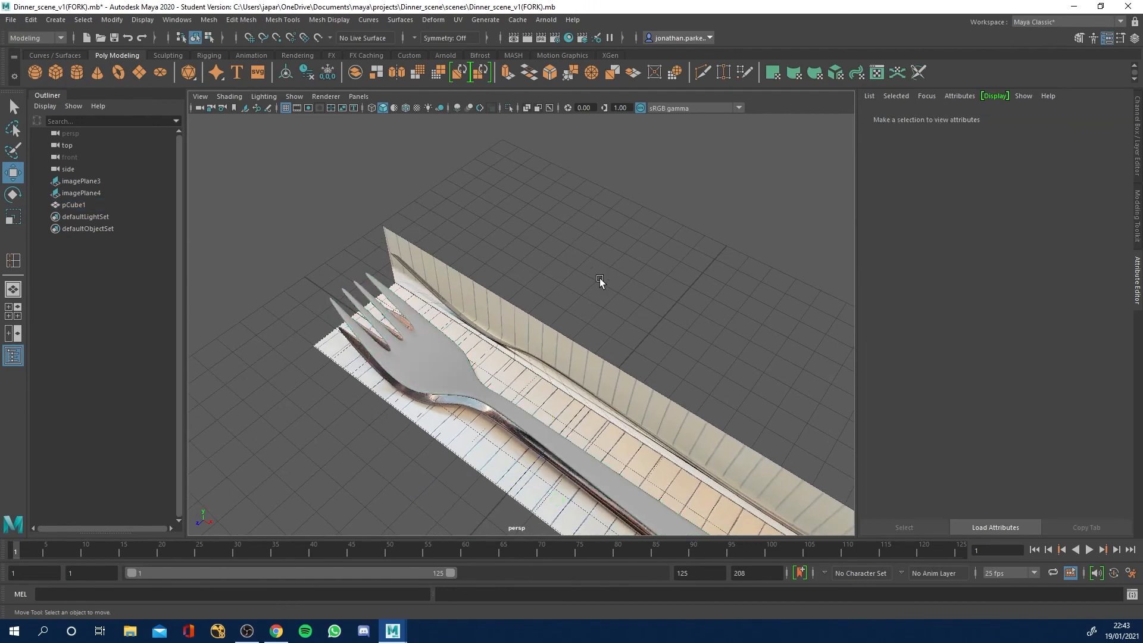
Compare the handle's end with and without smooth mesh preview, leaving the fork unsmoothed.
{"action": "left_click_drag", "start_coordinate": [598, 385], "coordinate": [571, 381], "text": "alt"}
{"action": "mouse_move", "coordinate": [501, 274]}
{"action": "left_mouse_down", "text": "alt"}
{"action": "mouse_move", "coordinate": [523, 283]}
{"action": "mouse_move", "coordinate": [508, 277]}
{"action": "left_mouse_up", "text": "alt"}
{"action": "left_click", "coordinate": [551, 331]}
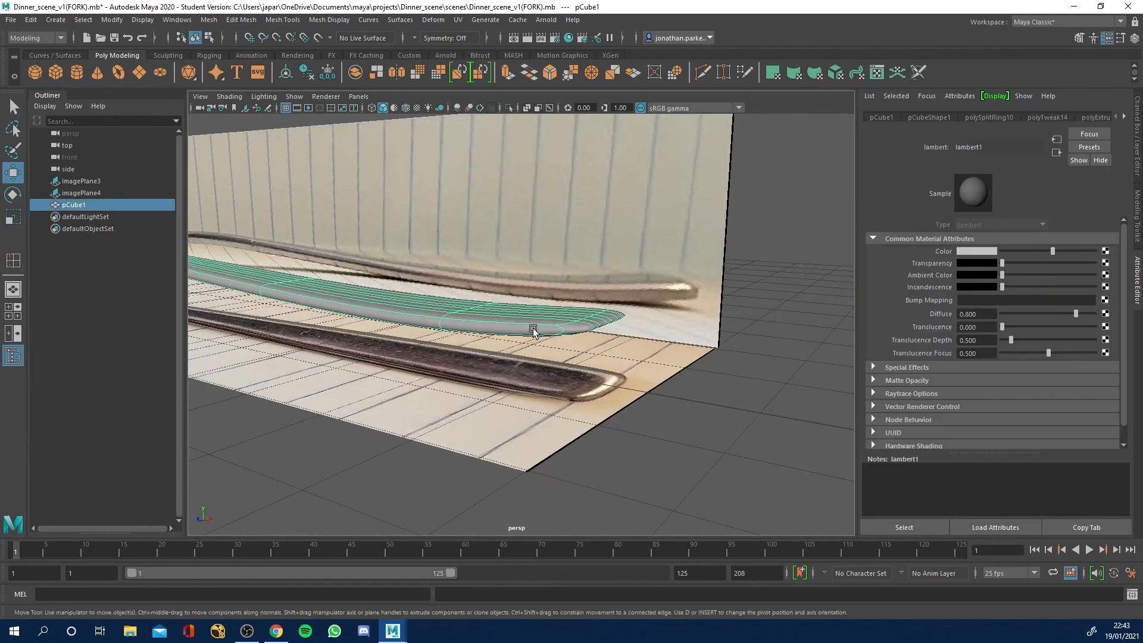
{"action": "key", "text": "1"}
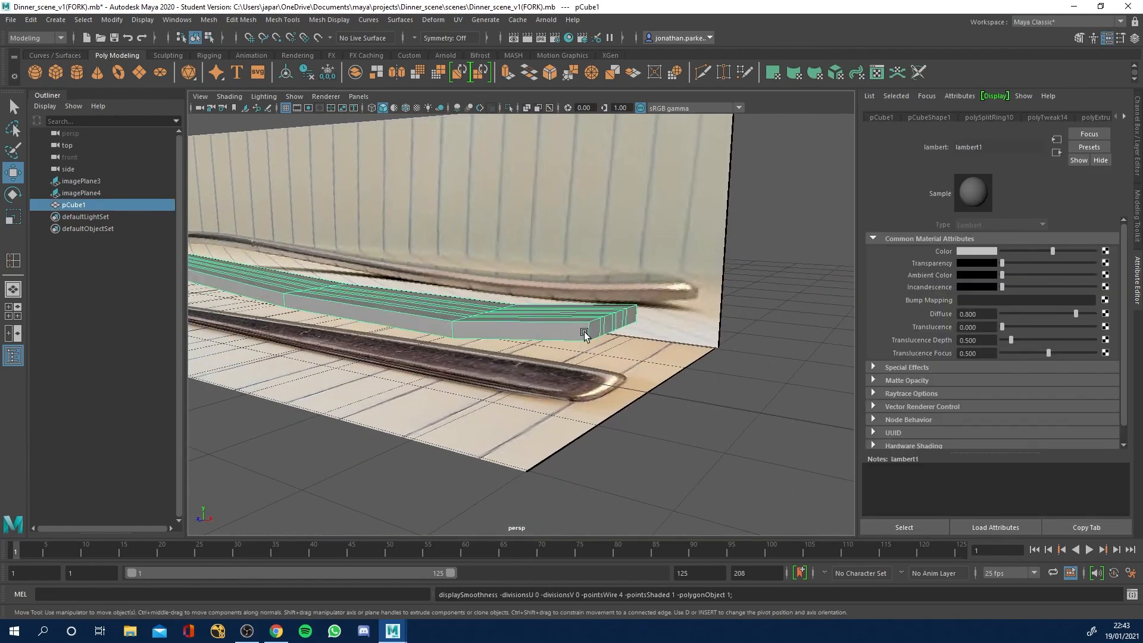
{"action": "key", "text": "3"}
{"action": "key", "text": "1"}
Insert two edge loops around the fork's side faces, close to their upper and lower edges, with the Insert Edge Loop tool.
{"action": "left_click", "coordinate": [280, 22]}
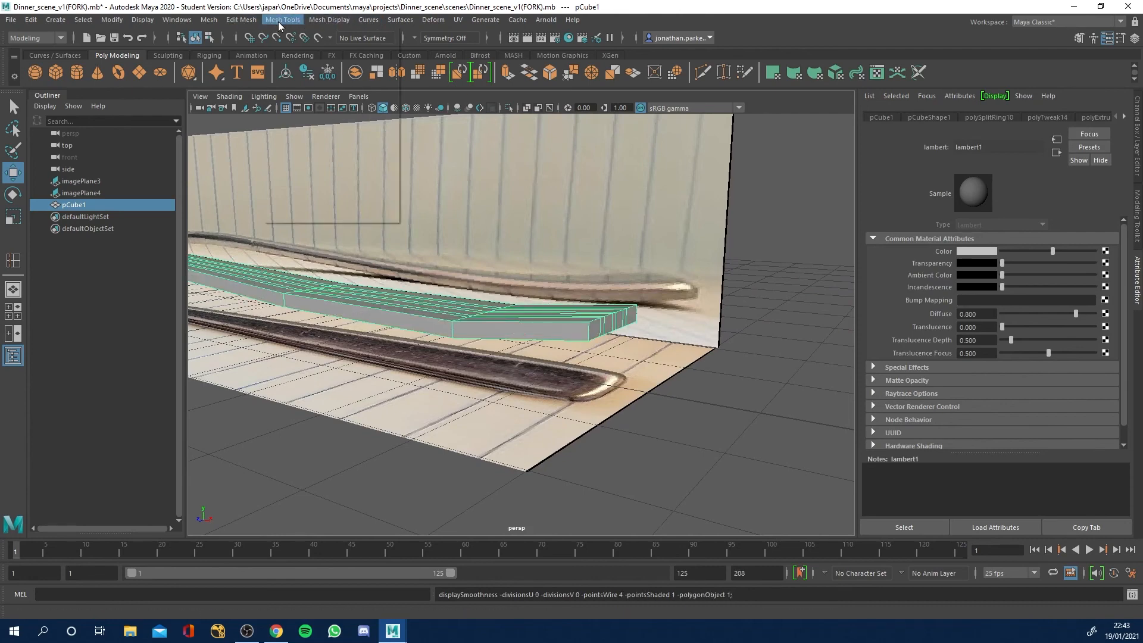
{"action": "left_click", "coordinate": [302, 112]}
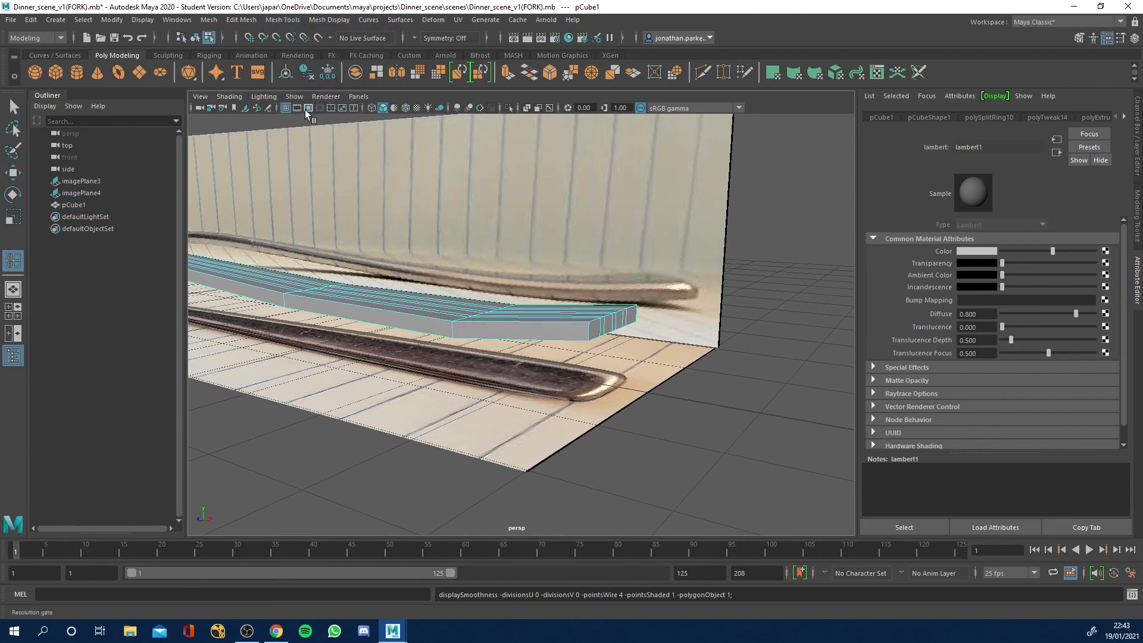
{"action": "left_click_drag", "start_coordinate": [589, 334], "coordinate": [591, 337]}
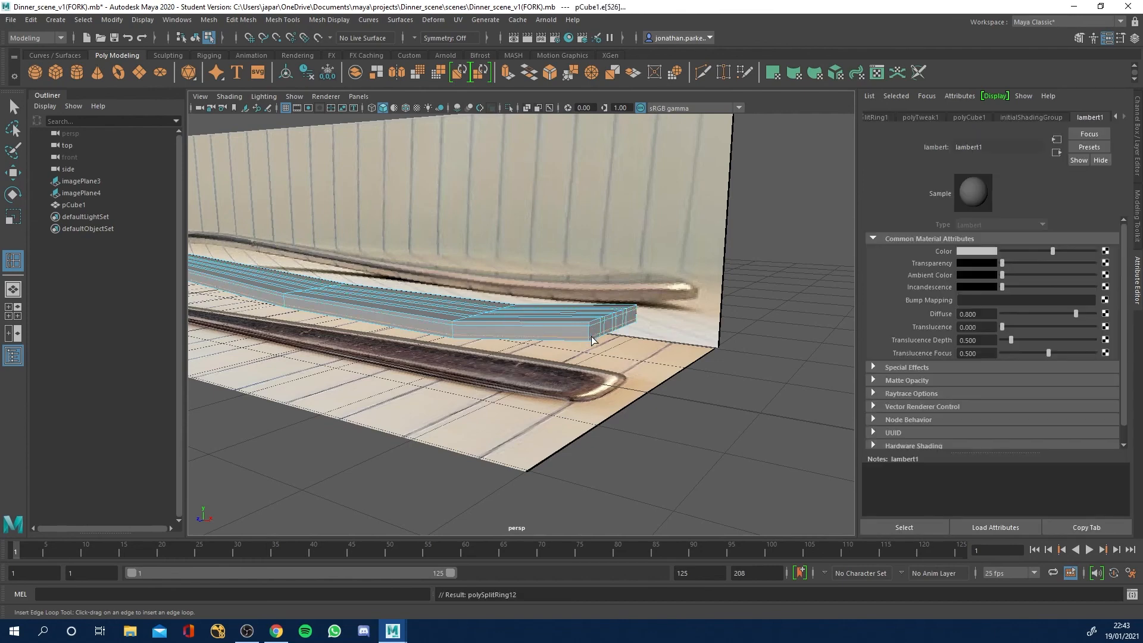
{"action": "right_click_drag", "start_coordinate": [400, 304], "coordinate": [451, 288]}
{"action": "left_click", "coordinate": [12, 108]}
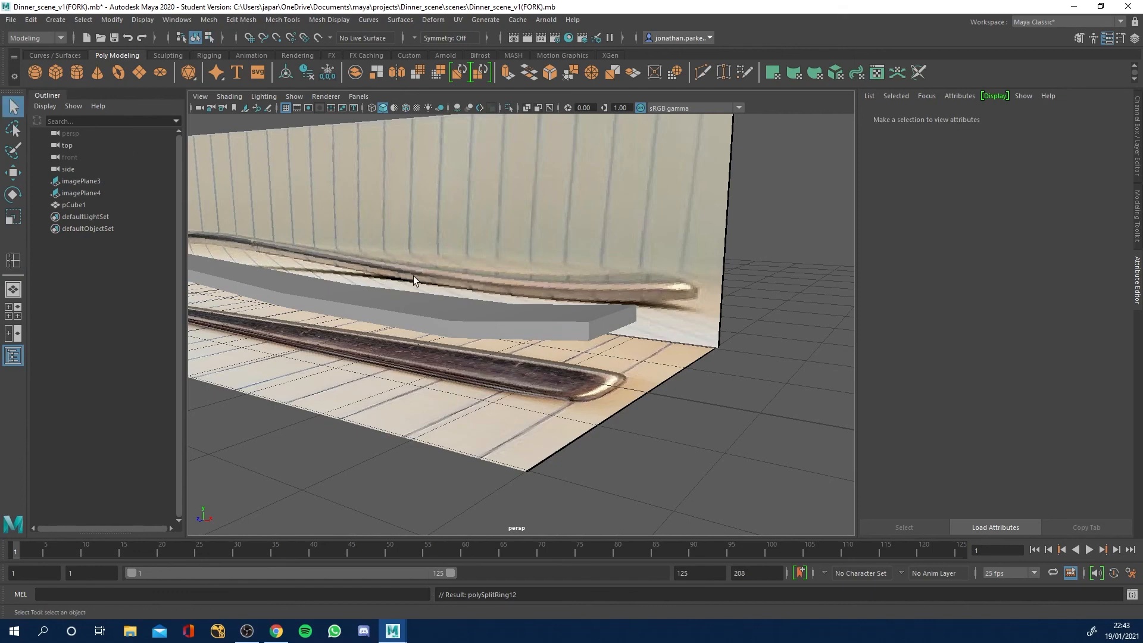
Turn smooth mesh preview back on for the fork and compare the handle's end with the unsmoothed mesh.
{"action": "left_click", "coordinate": [456, 325]}
{"action": "key", "text": "3"}
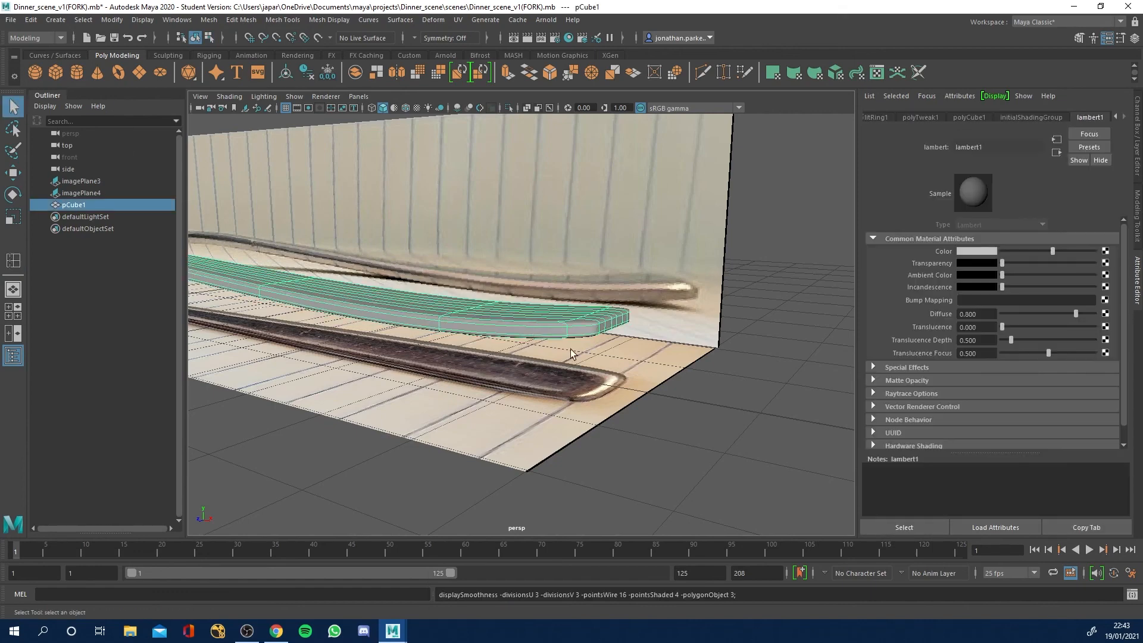
{"action": "left_click", "coordinate": [720, 374]}
{"action": "left_click_drag", "start_coordinate": [601, 337], "coordinate": [425, 318], "text": "alt"}
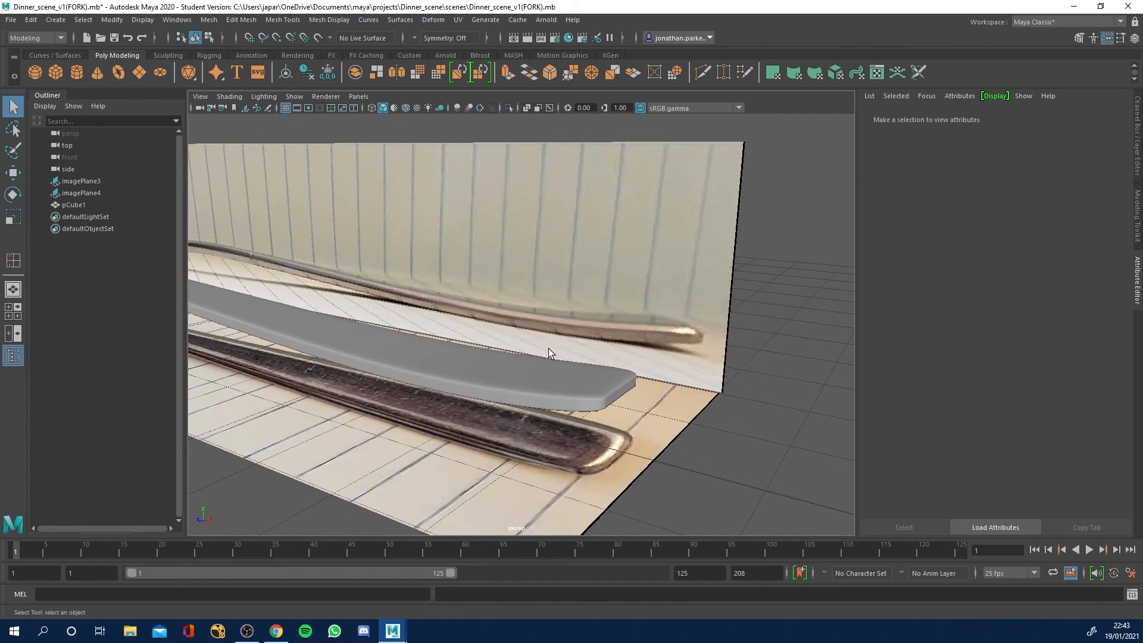
{"action": "left_click", "coordinate": [616, 393]}
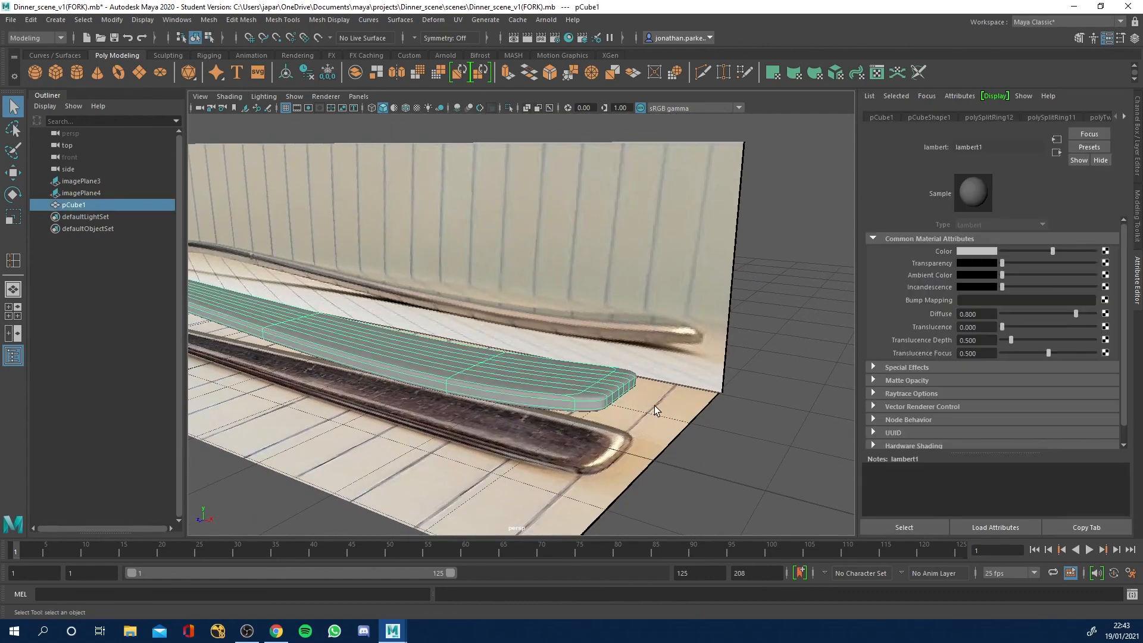
{"action": "key", "text": "1"}
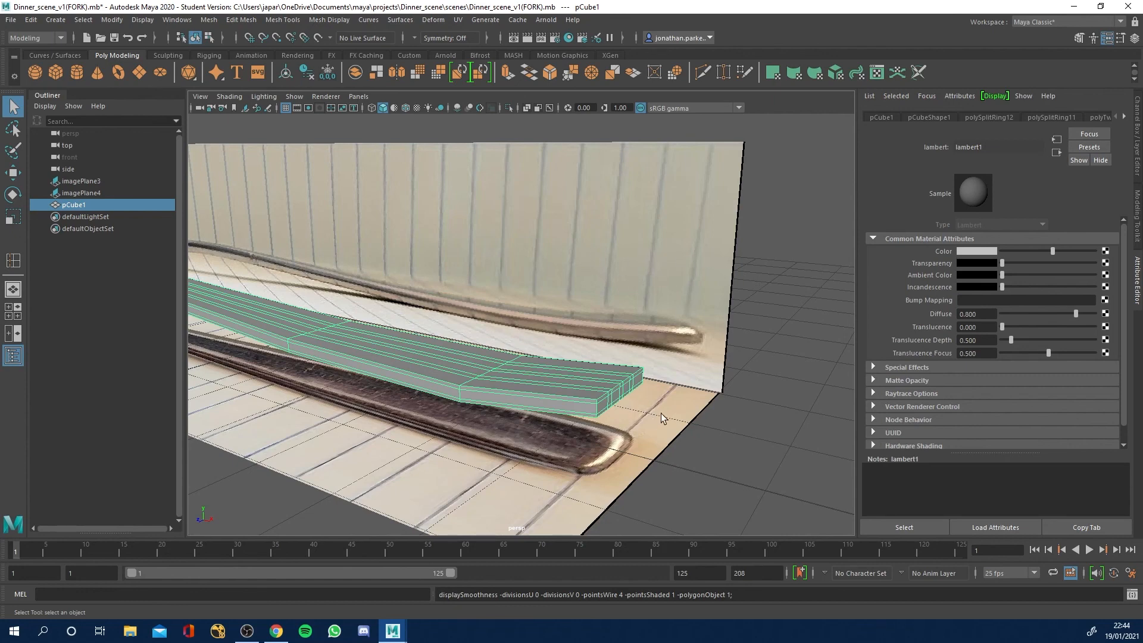
{"action": "key", "text": "3"}
{"action": "left_click", "coordinate": [777, 419]}
{"action": "left_click_drag", "start_coordinate": [573, 397], "coordinate": [711, 388], "text": "alt"}
Try converting the fork's smooth mesh preview to polygons, and undo the conversion.
{"action": "left_click", "coordinate": [568, 315]}
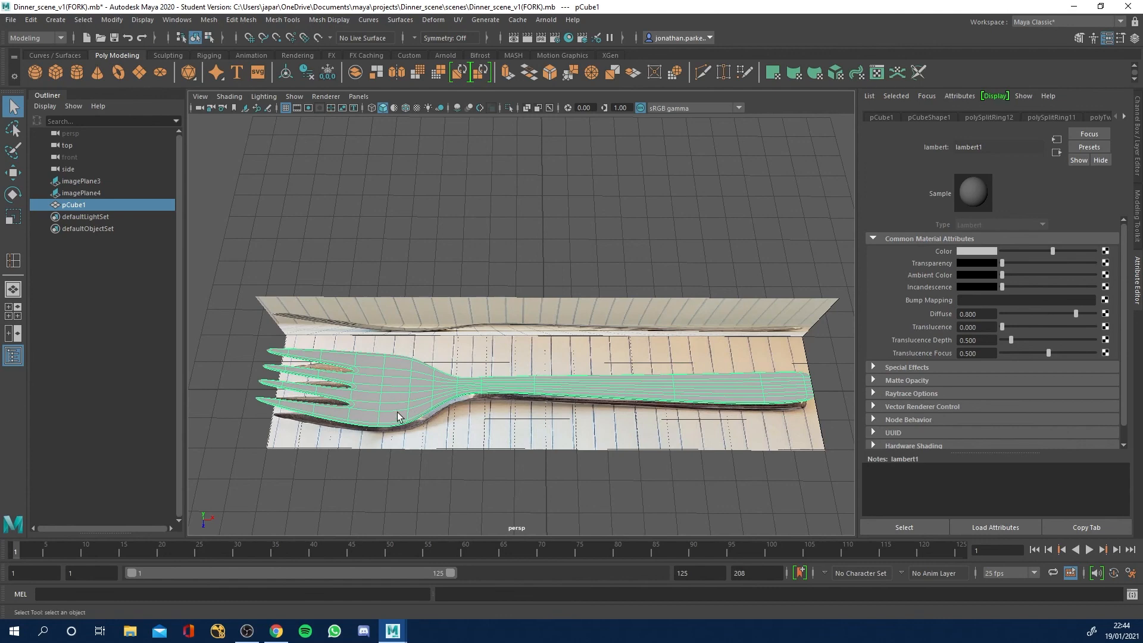
{"action": "left_click", "coordinate": [111, 20]}
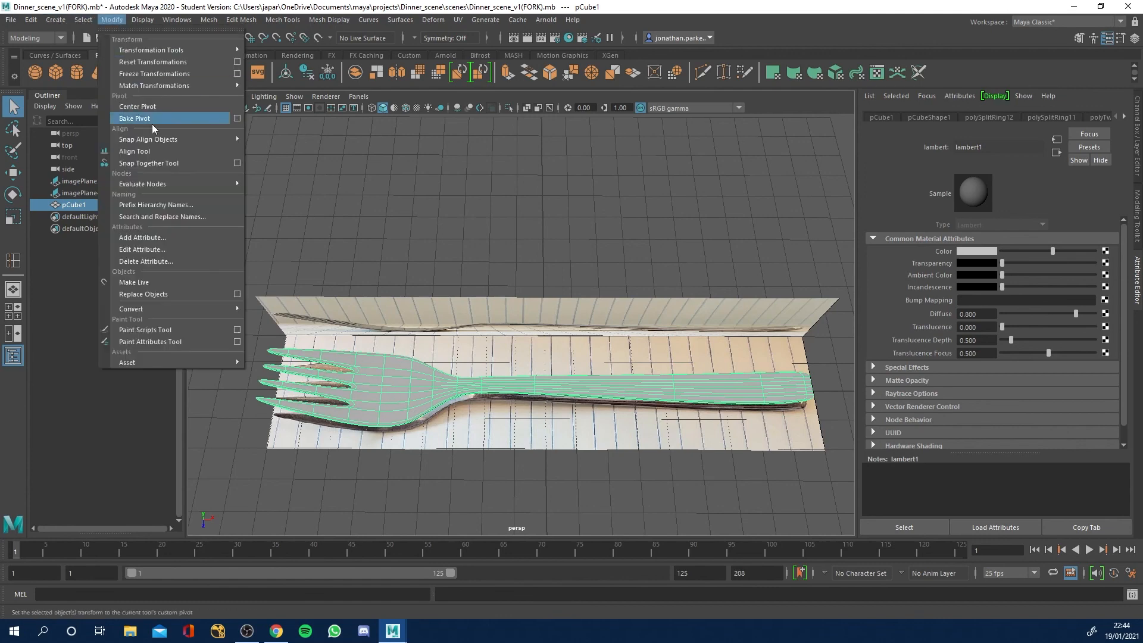
{"action": "mouse_move", "coordinate": [159, 311]}
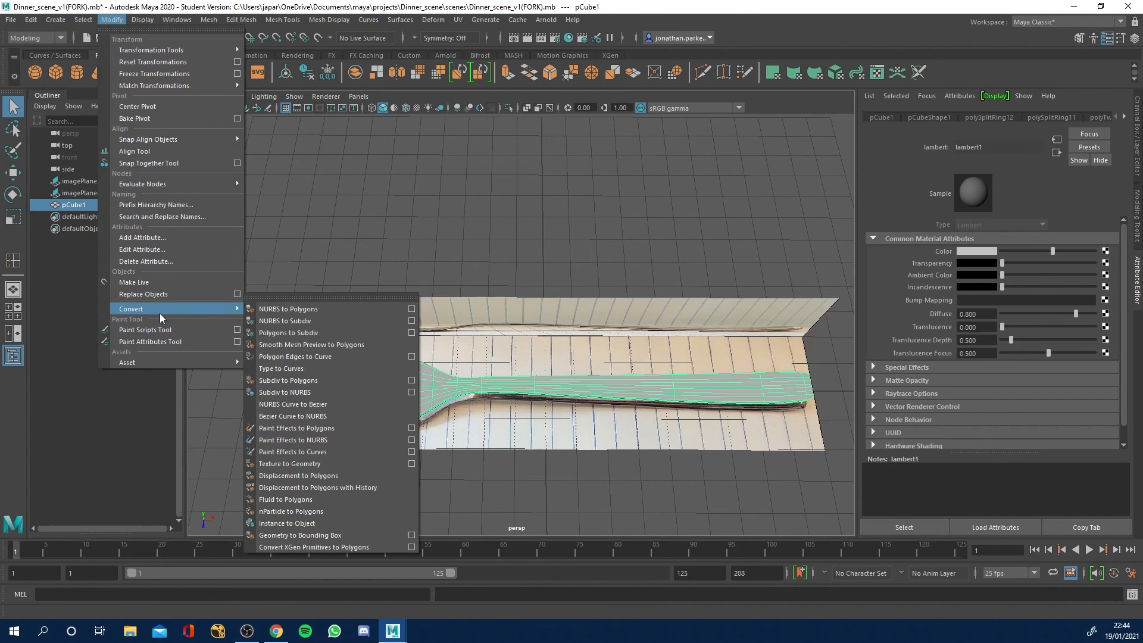
{"action": "left_click", "coordinate": [319, 346]}
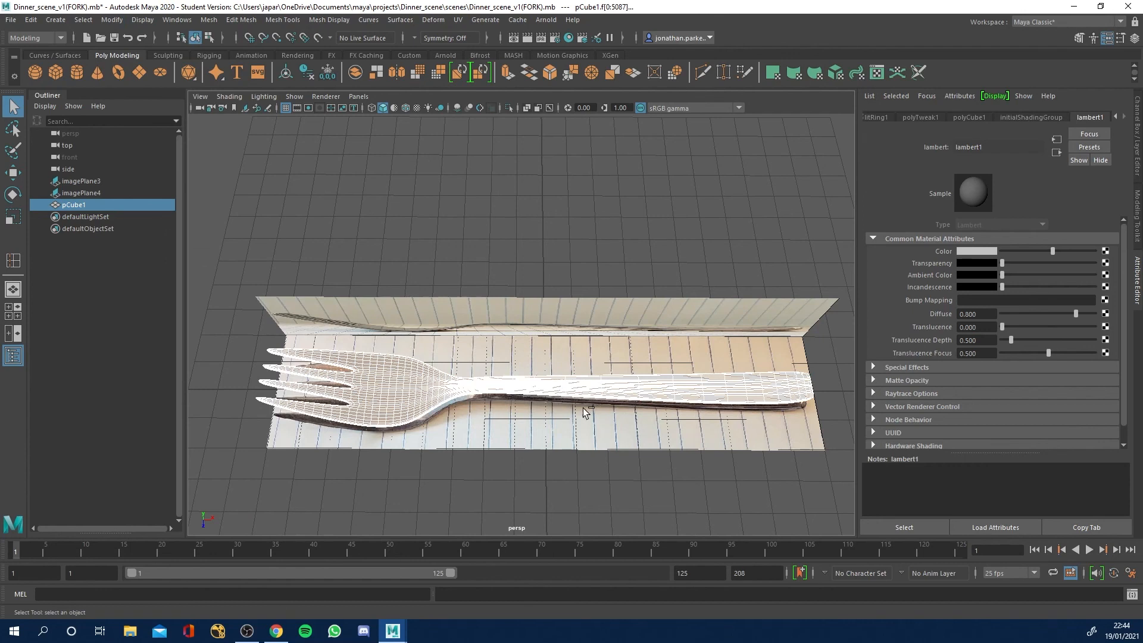
{"action": "key", "text": "ctrl+z"}
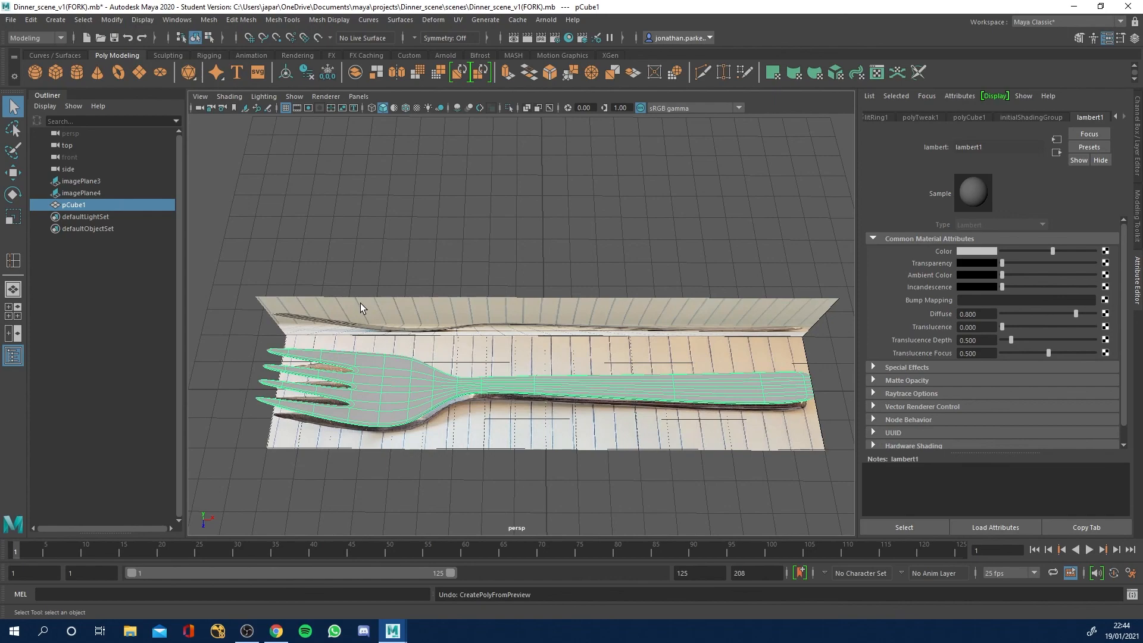
{"action": "left_click", "coordinate": [341, 210]}
{"action": "left_click_drag", "start_coordinate": [466, 285], "coordinate": [509, 343], "text": "alt"}
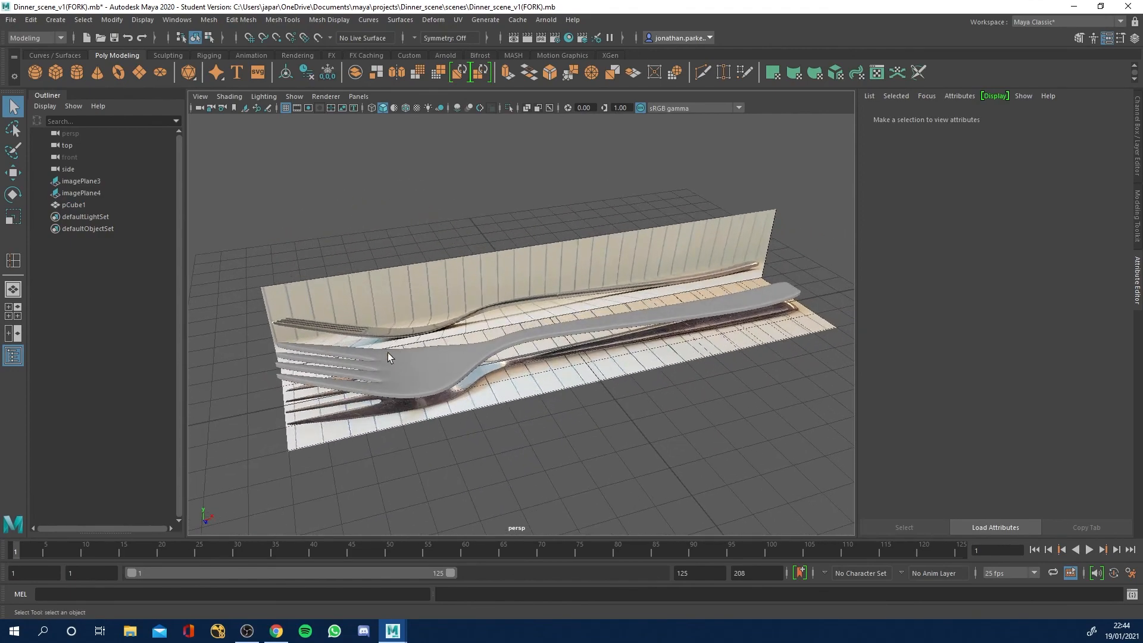
{"action": "left_click", "coordinate": [340, 298]}
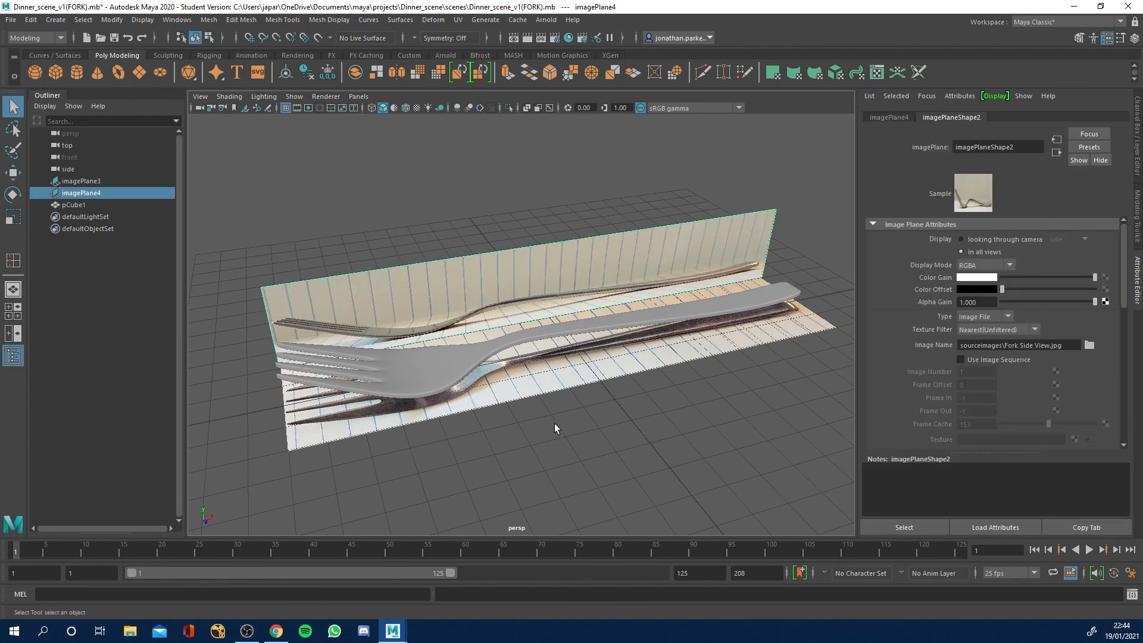
{"action": "left_click", "coordinate": [597, 426]}
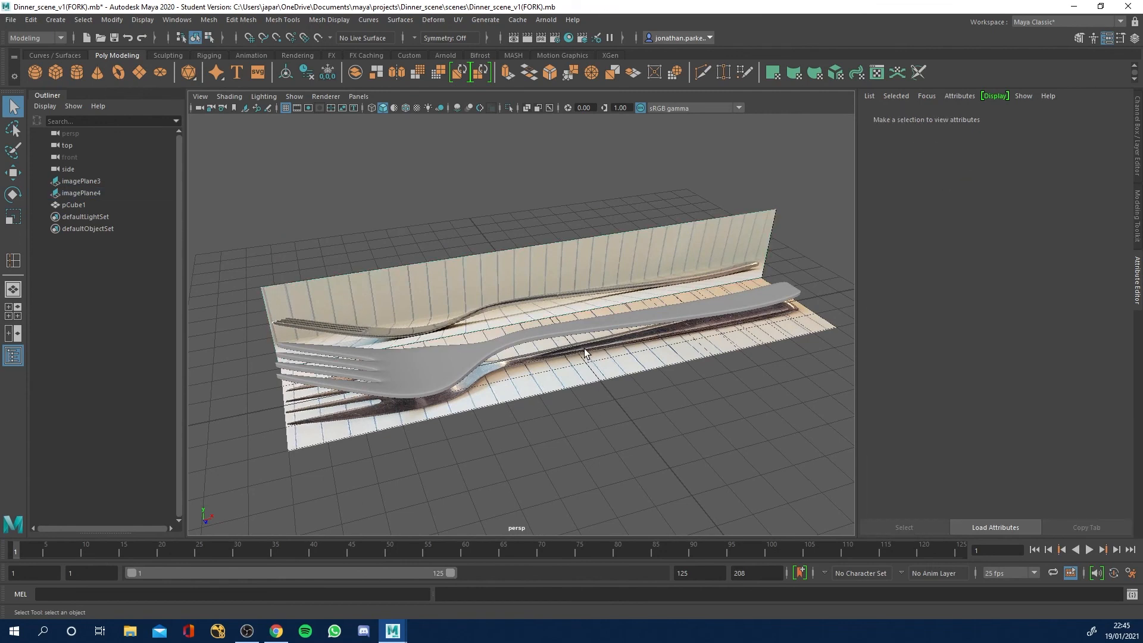